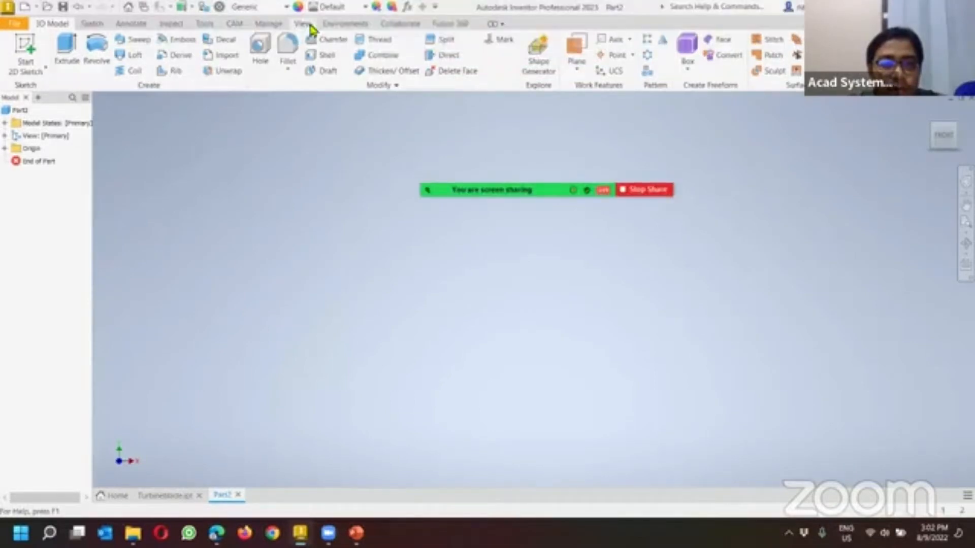
left_click(309, 24)
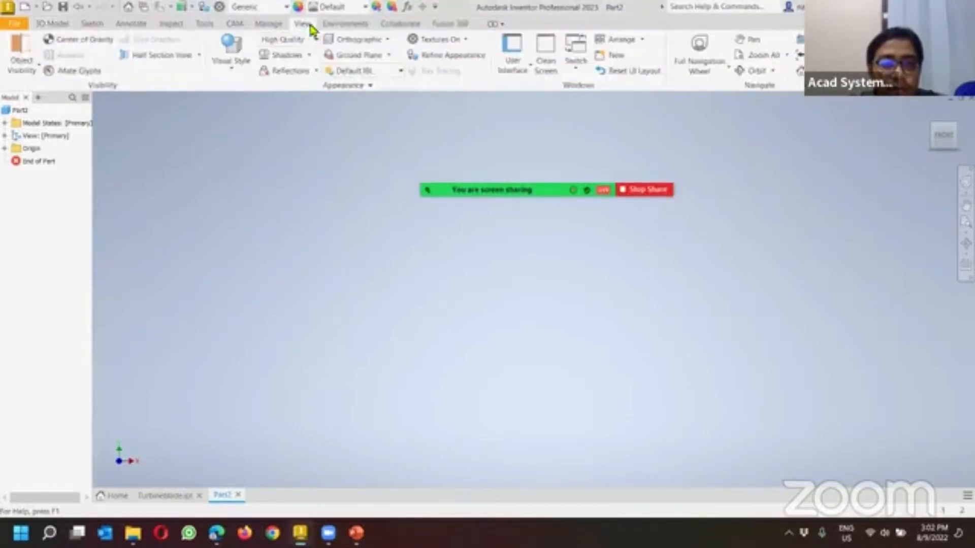
left_click(271, 28)
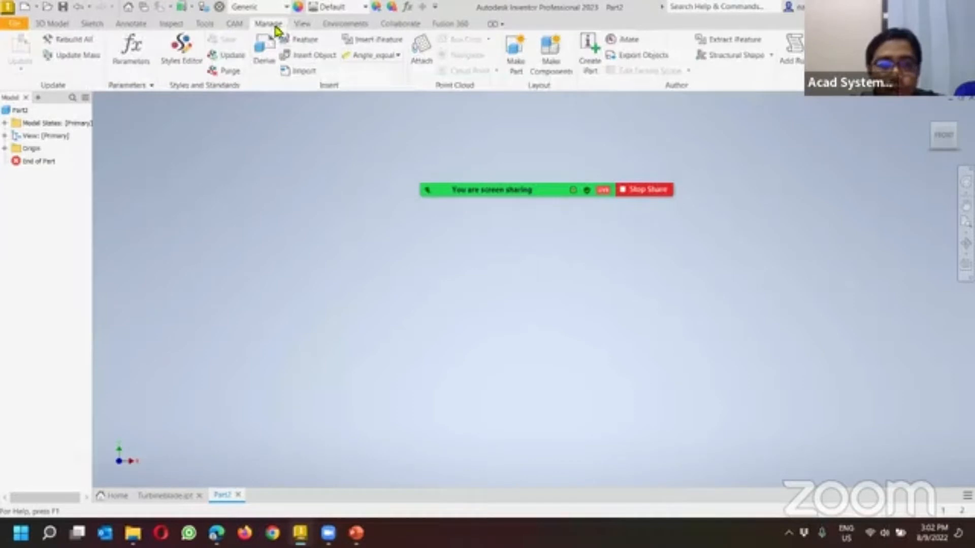
left_click(56, 23)
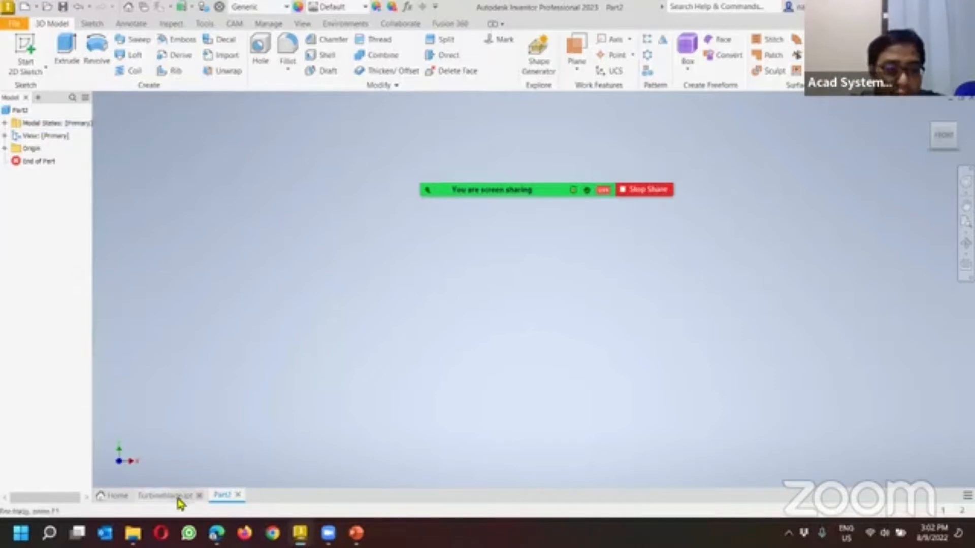
Step: Create a new assembly document and return to the Part2 document
left_click(37, 8)
left_click(47, 31)
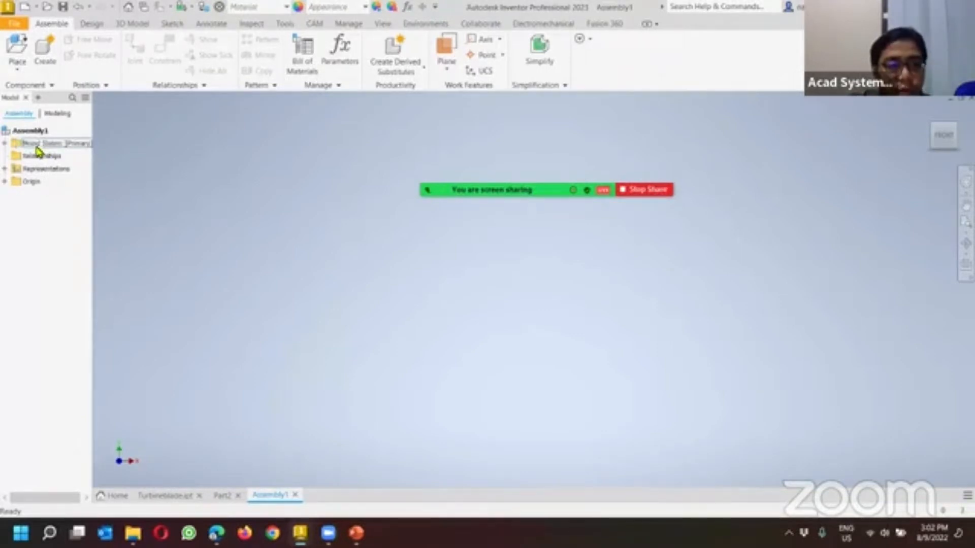
left_click(223, 496)
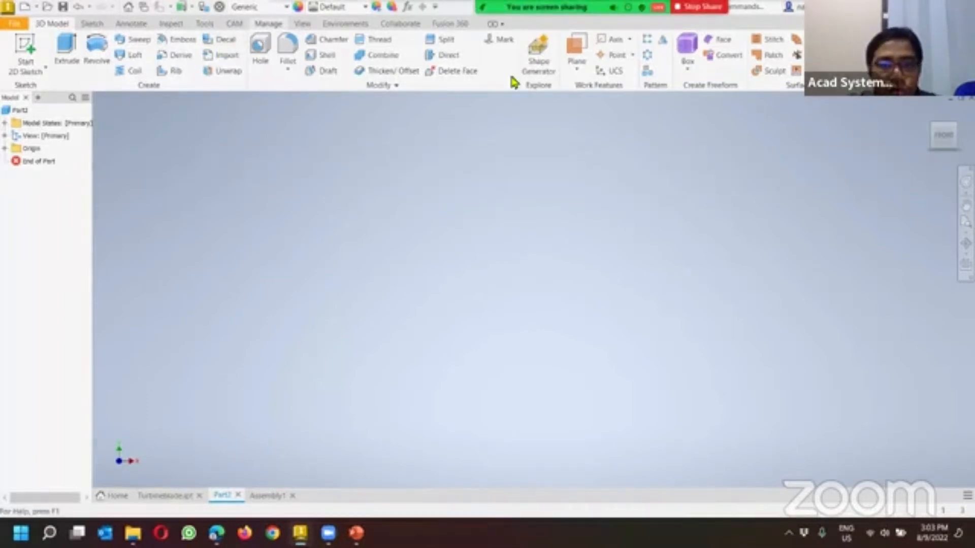
Step: Add a numeric user parameter named Geardia to the part and set its equation to 100 mm
left_click(408, 7)
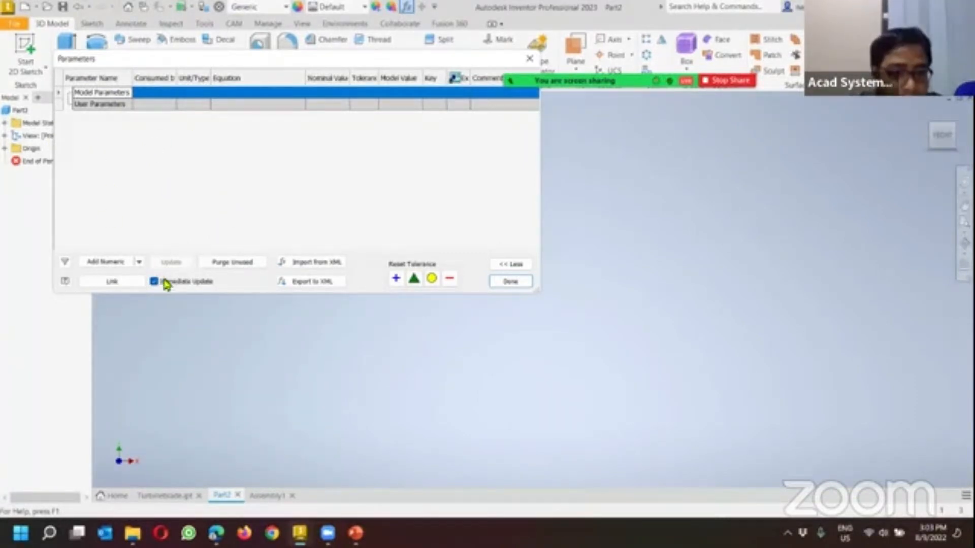
left_click(139, 263)
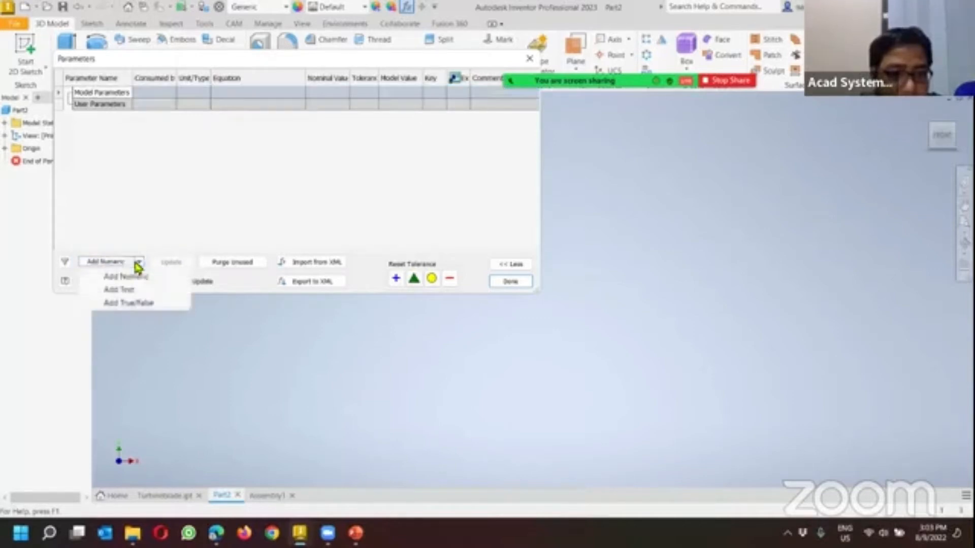
left_click(142, 277)
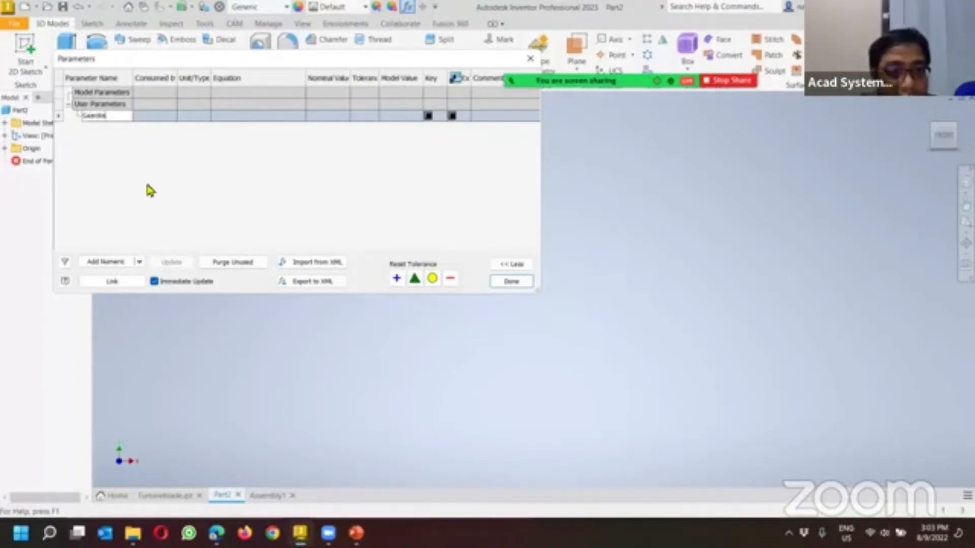
key("Return")
left_click(256, 117)
left_click_drag(261, 119, 193, 122)
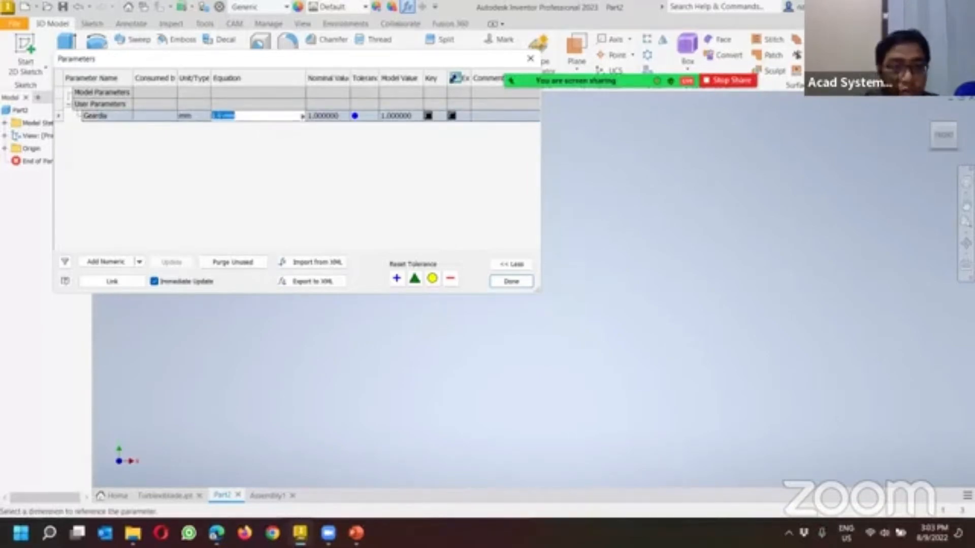
type("100")
key("Return")
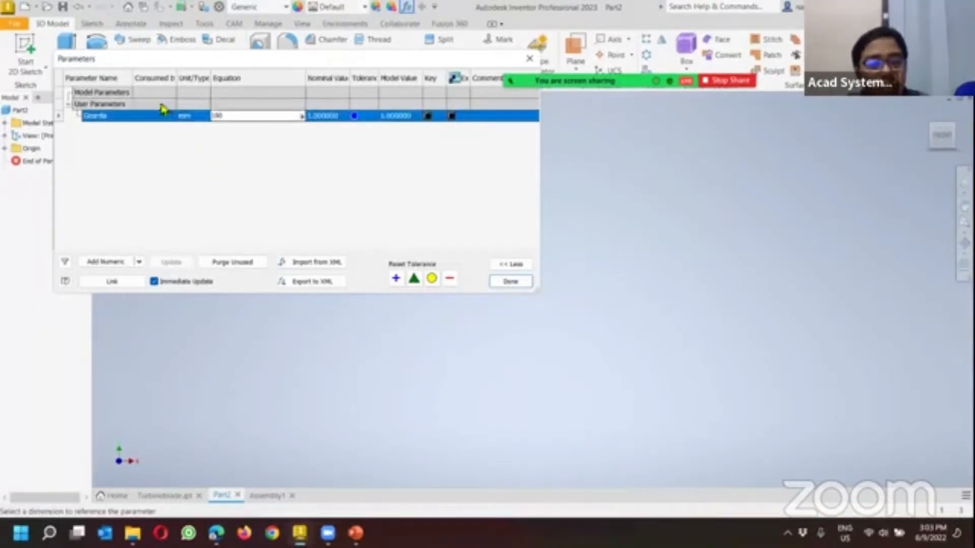
Step: Add a numeric user parameter named Thick with an equation of 20 mm
left_click(140, 262)
left_click(121, 277)
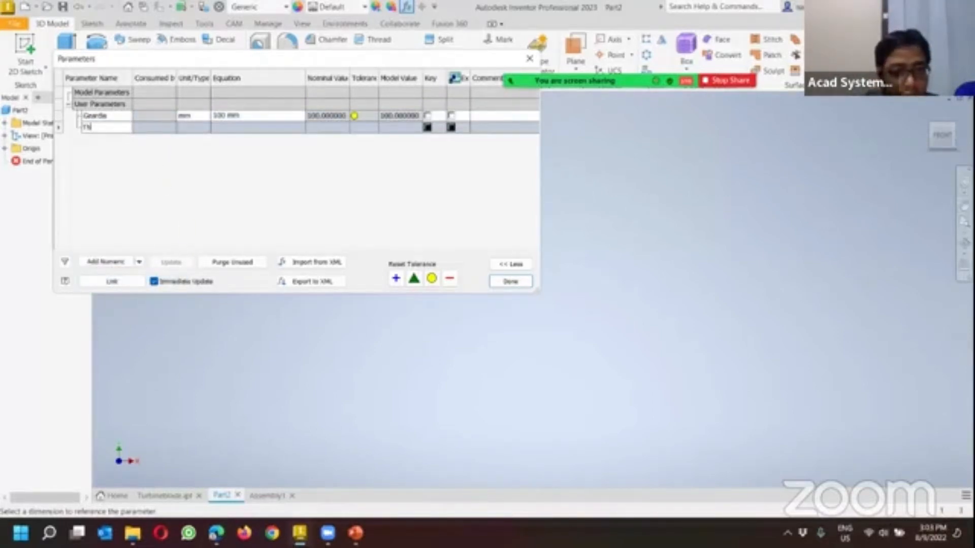
left_click(243, 127)
type("20")
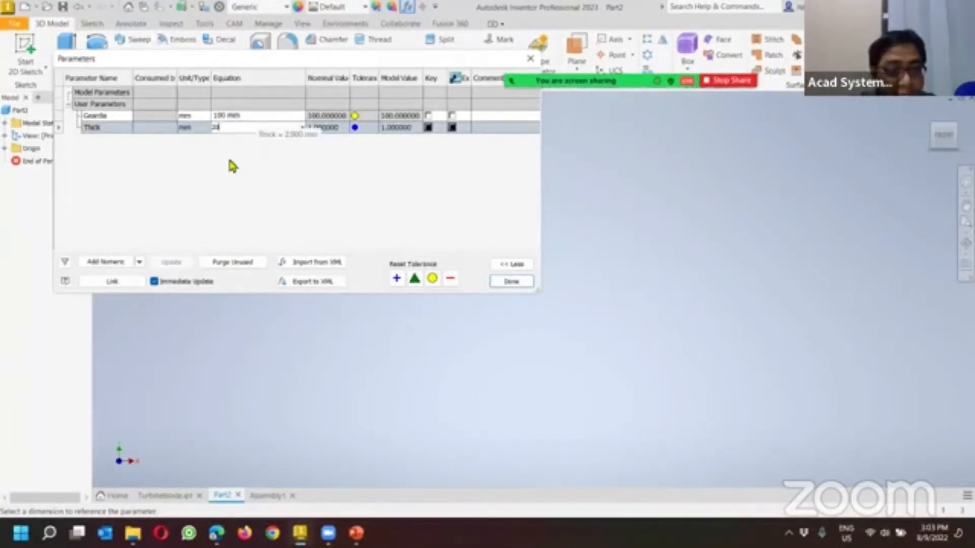
Step: Add a numeric user parameter named hole
left_click(138, 262)
left_click(127, 287)
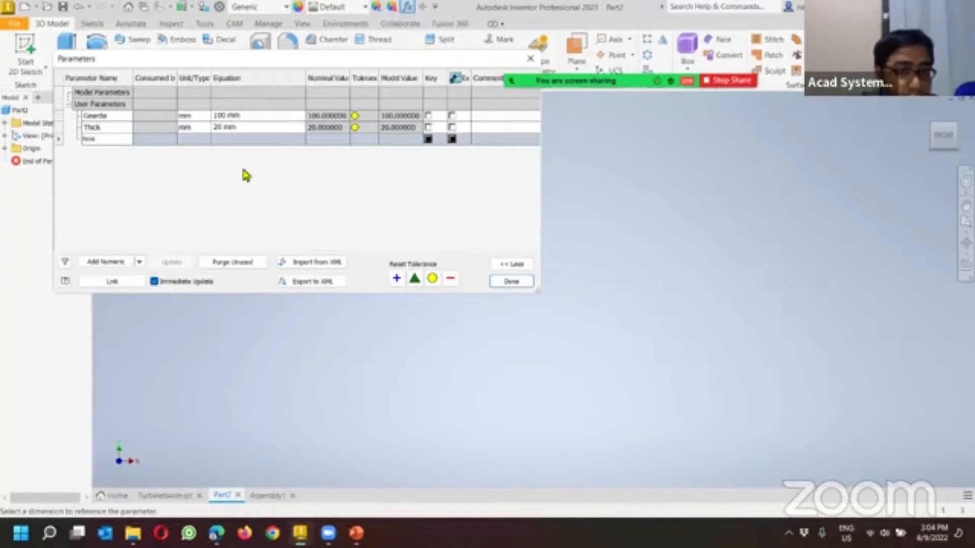
type("hole")
key("Return")
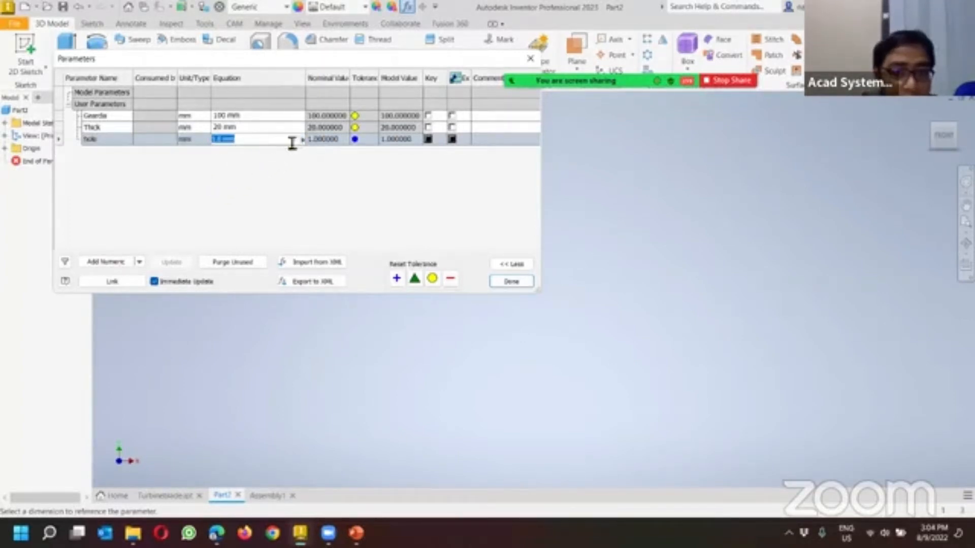
right_click(305, 145)
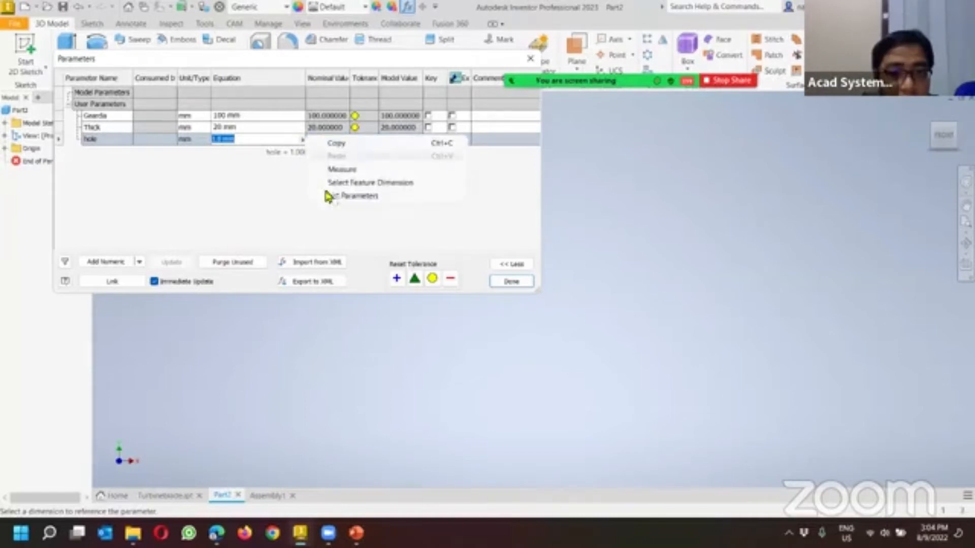
left_click(340, 197)
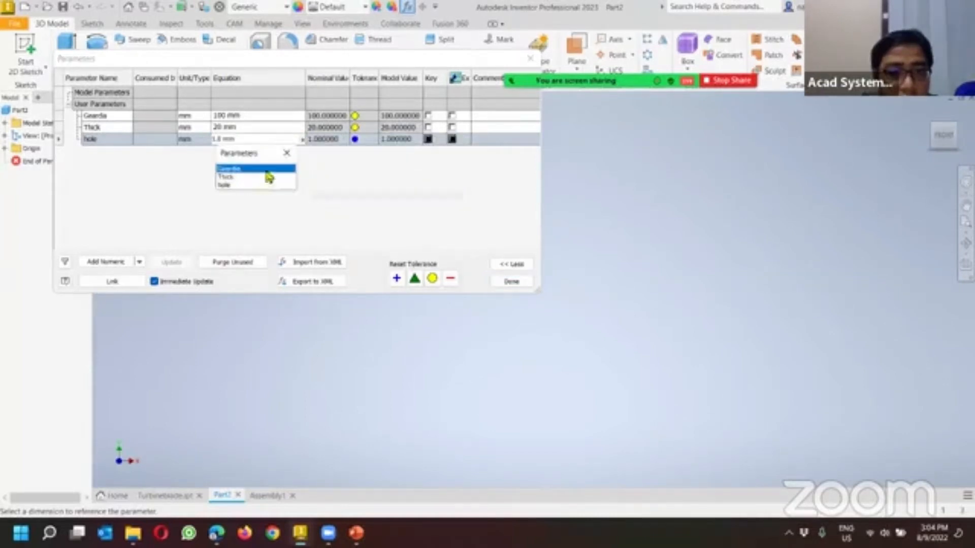
left_click(286, 155)
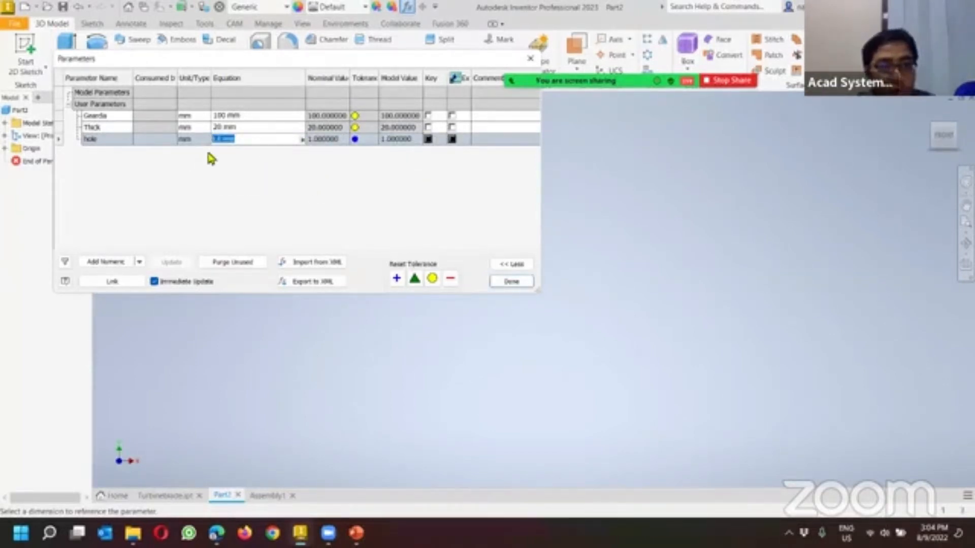
Step: Change the hole parameter's unit type to unitless (ul) and set its value to 6
left_click(194, 142)
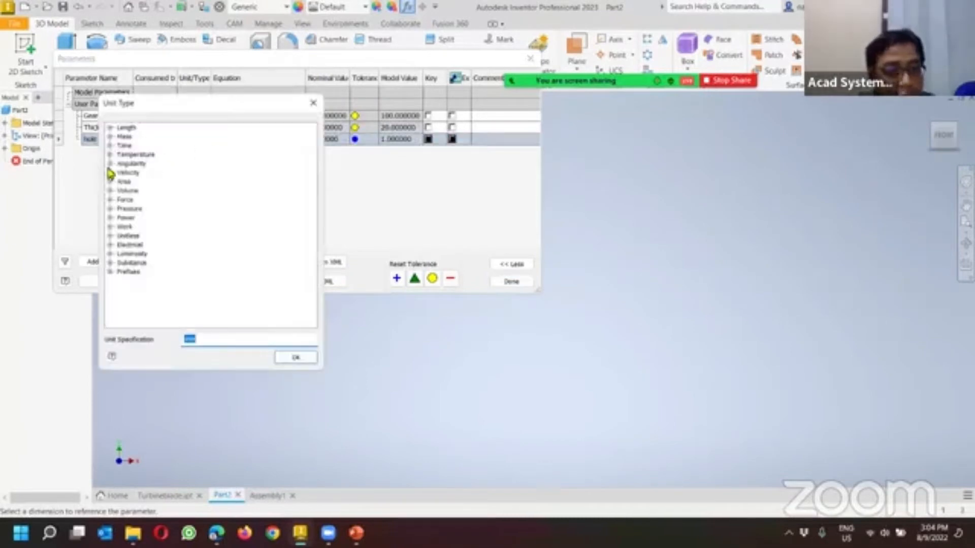
left_click(108, 127)
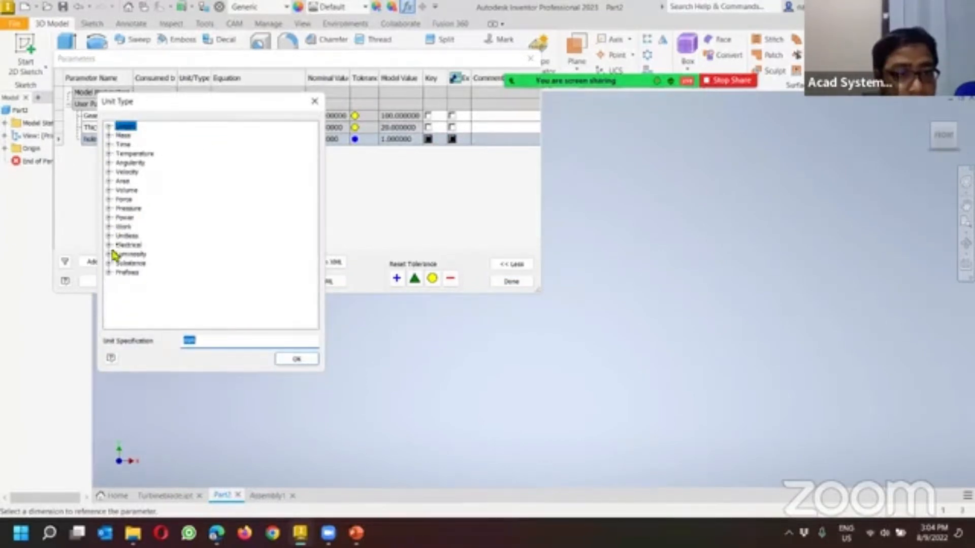
left_click(124, 200)
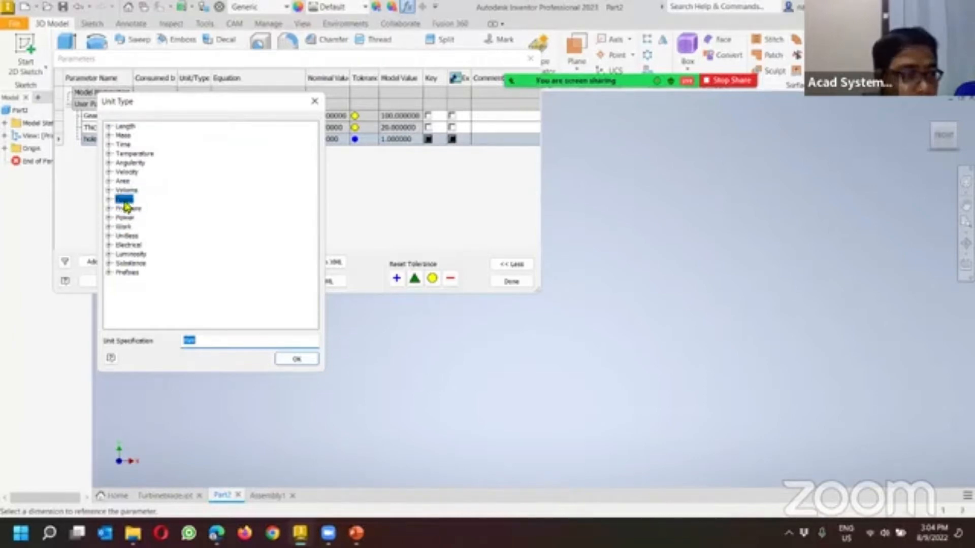
left_click(123, 181)
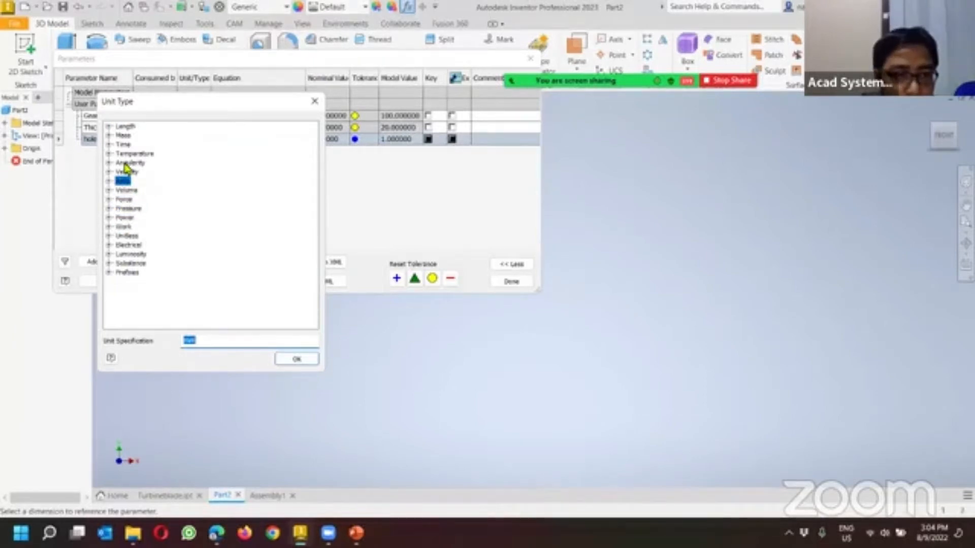
left_click(125, 163)
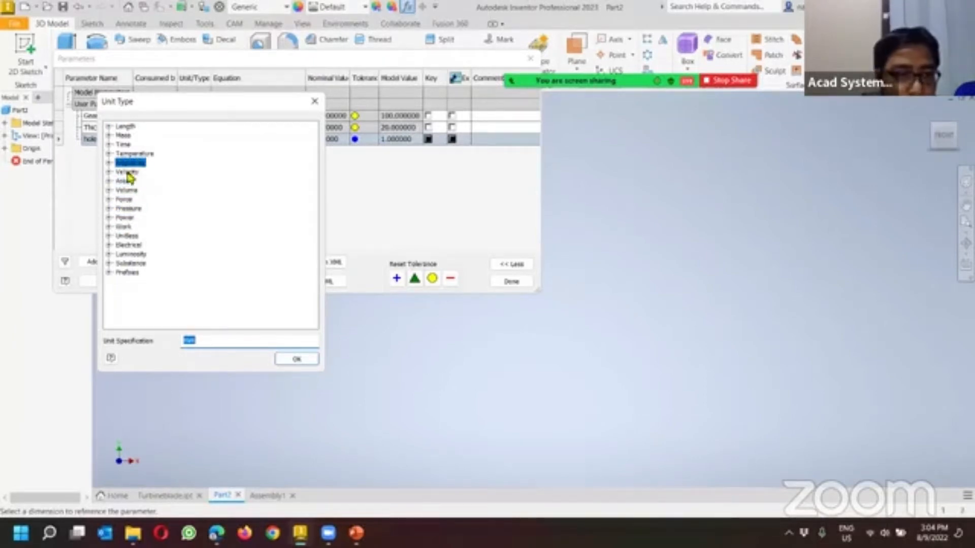
double_click(126, 235)
left_click(141, 245)
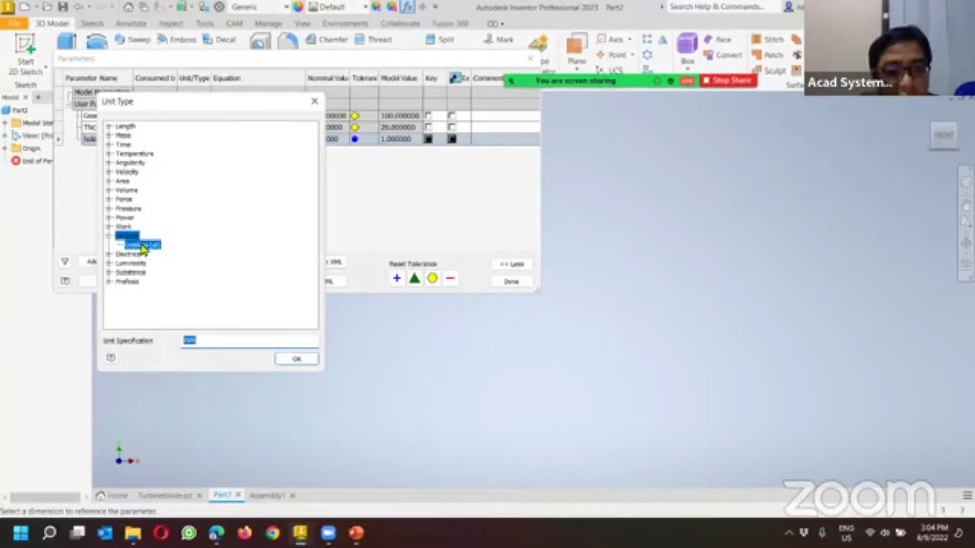
left_click(296, 359)
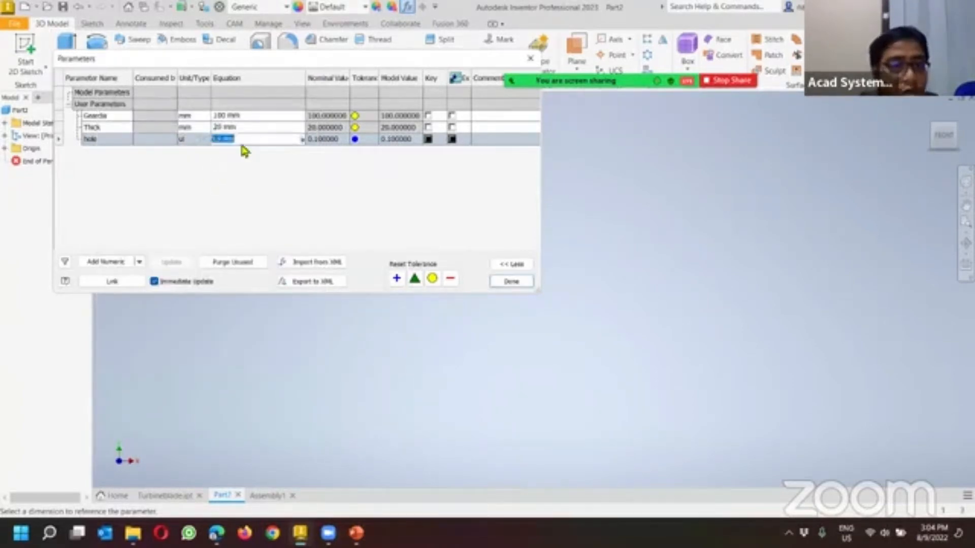
type("6")
key("Return")
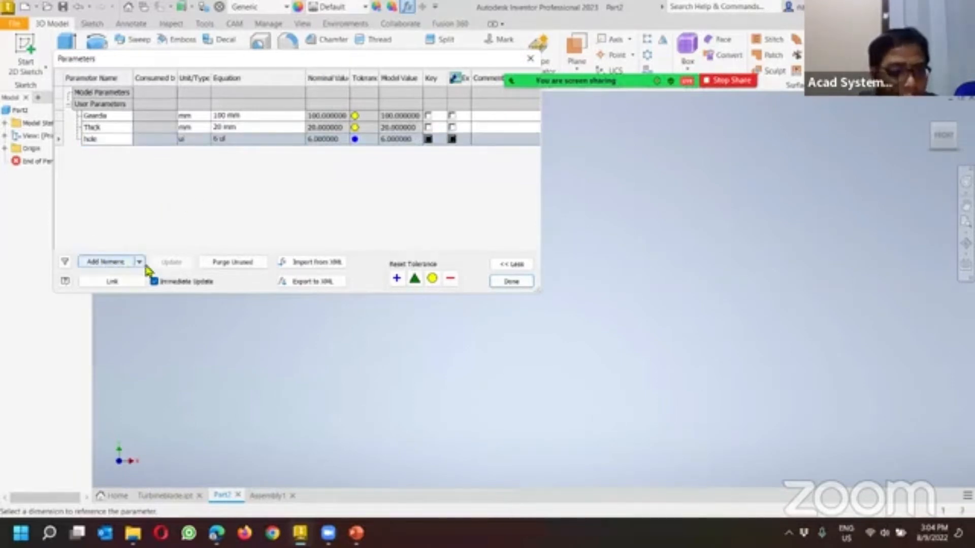
Step: Add a unitless (ul) user parameter named teeth with a value of 14 and finish editing the parameters
left_click(124, 261)
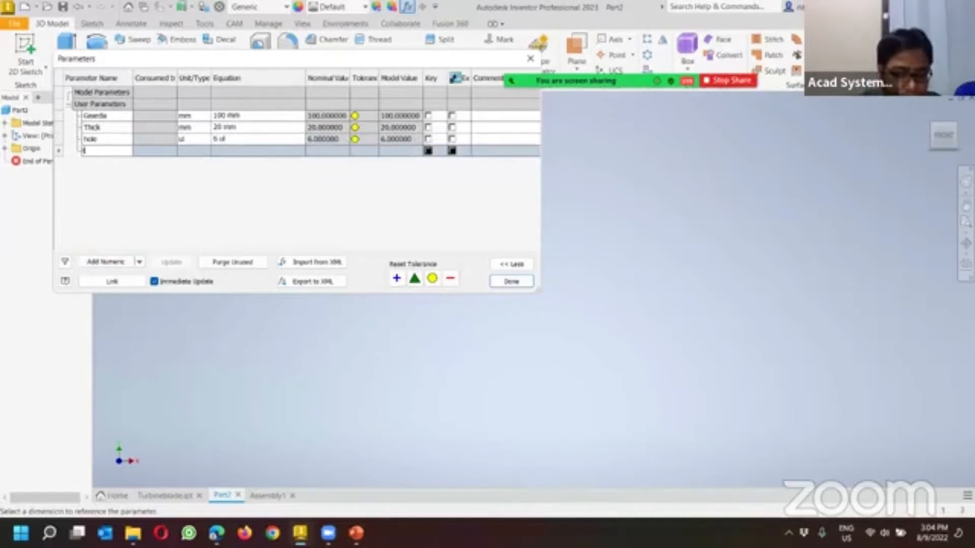
left_click(206, 152)
left_click(110, 236)
left_click(135, 245)
left_click(297, 359)
left_click(252, 152)
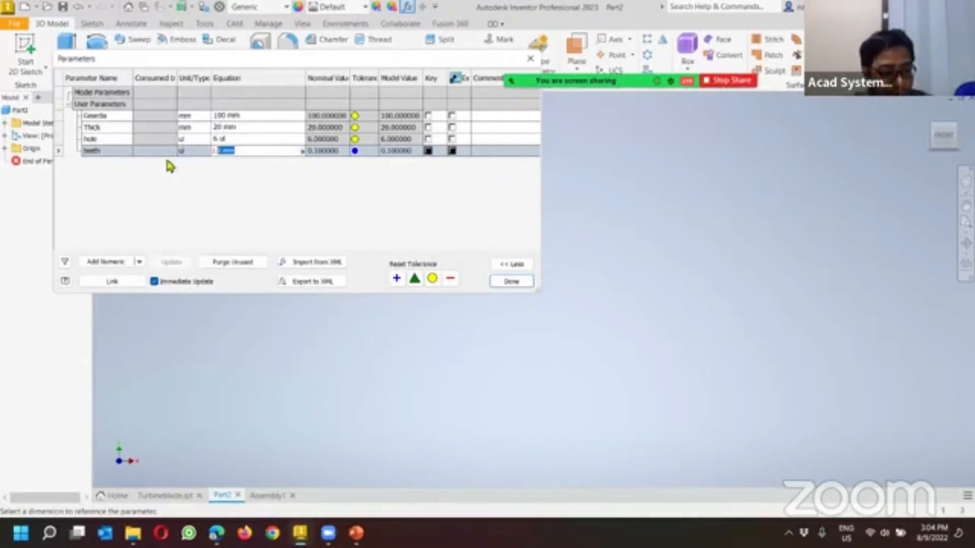
type("14")
key("Return")
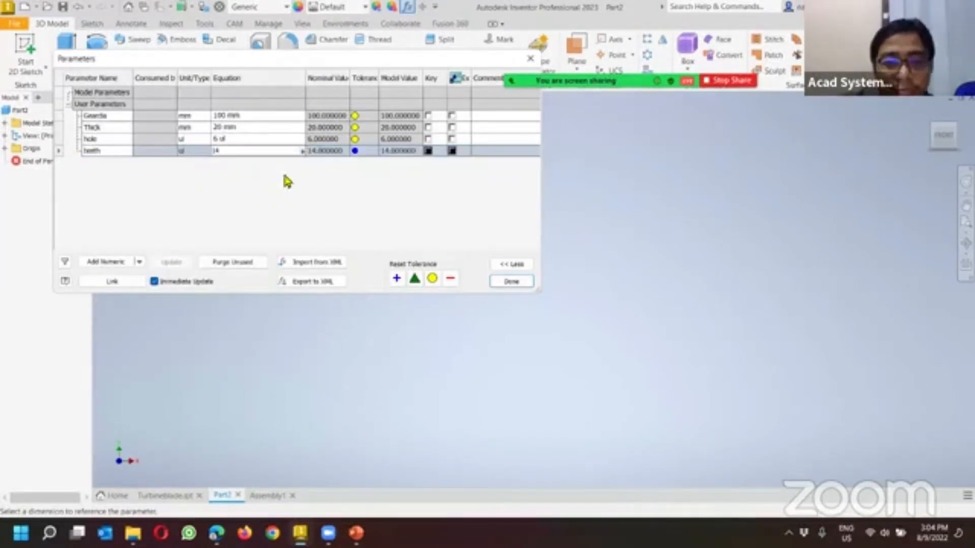
key("Return")
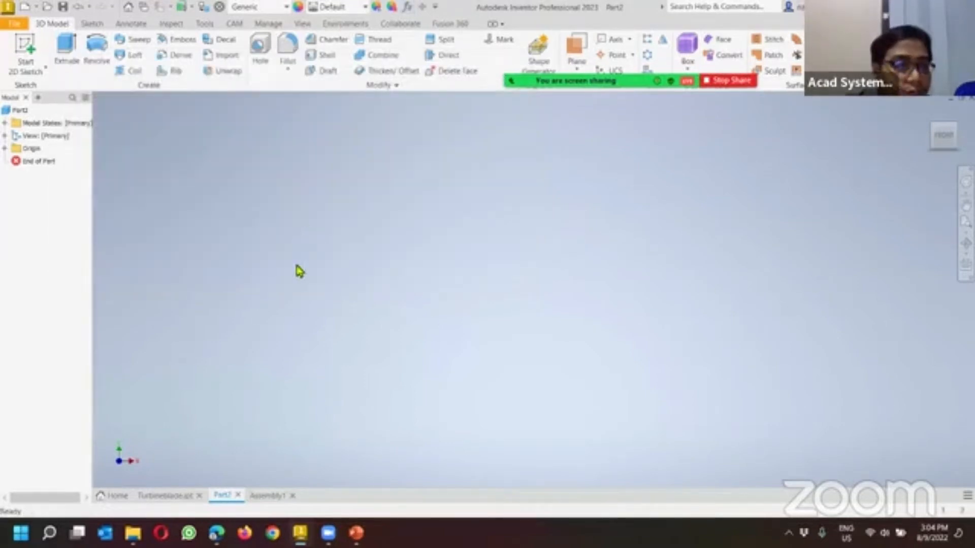
Step: Start a sketch on the front plane and draw a circle centred on the origin, with its diameter driven by the Geardia parameter
left_click(26, 53)
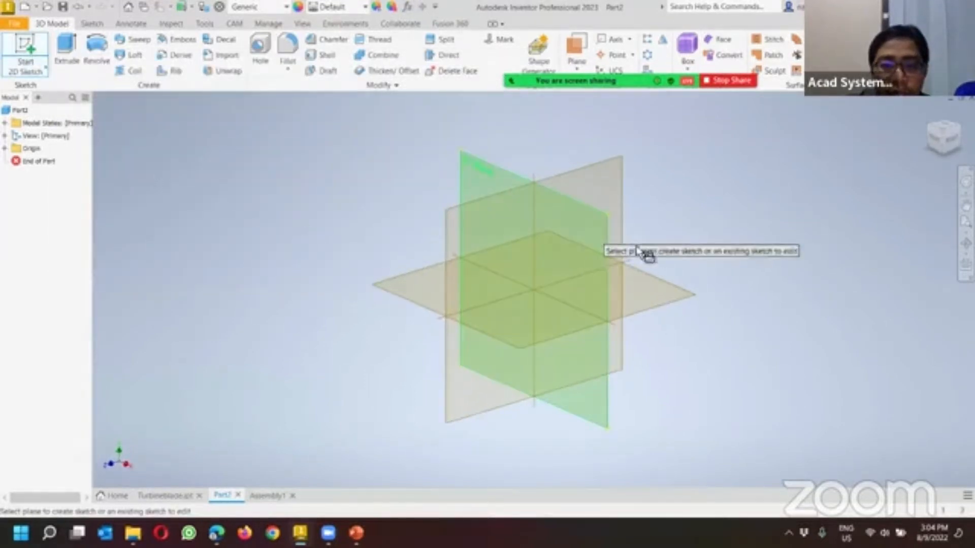
left_click(595, 241)
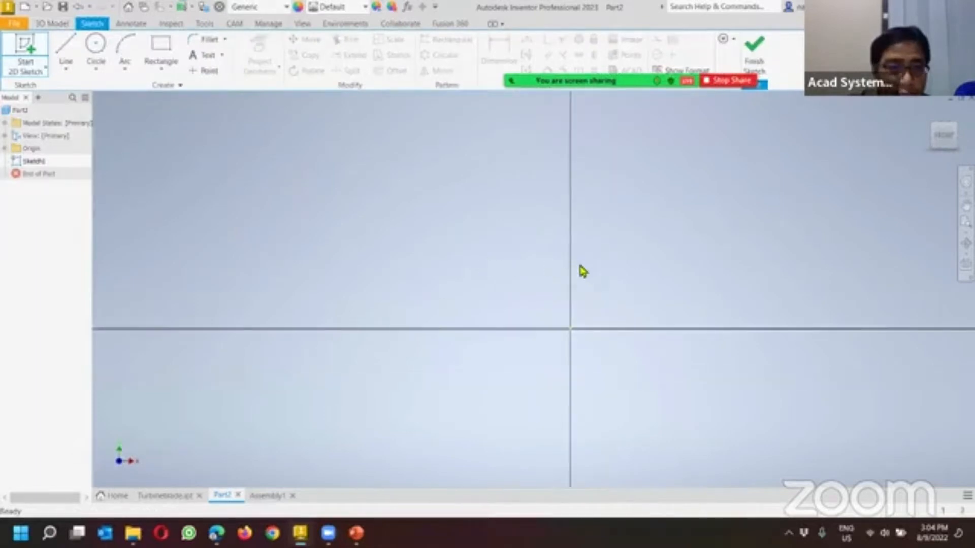
left_click(96, 48)
left_click(382, 303)
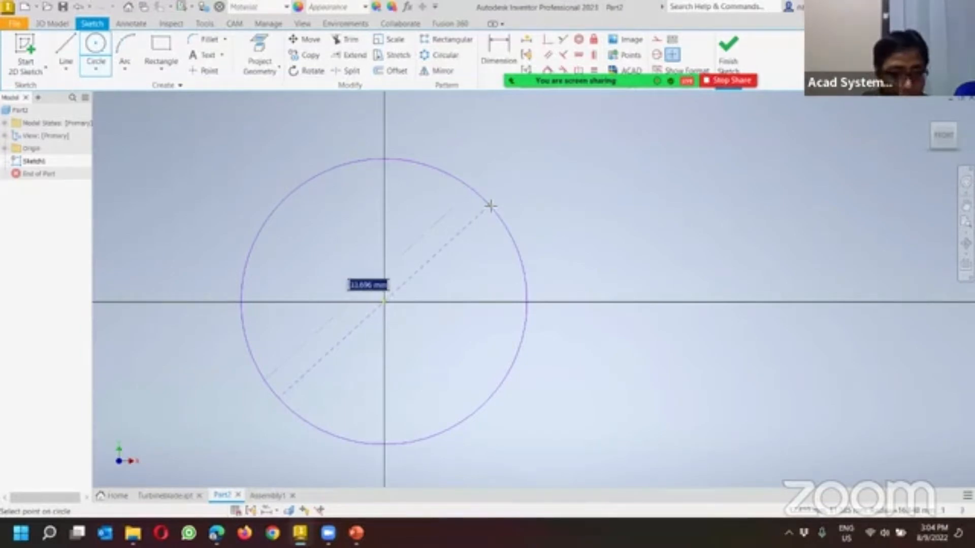
type("5")
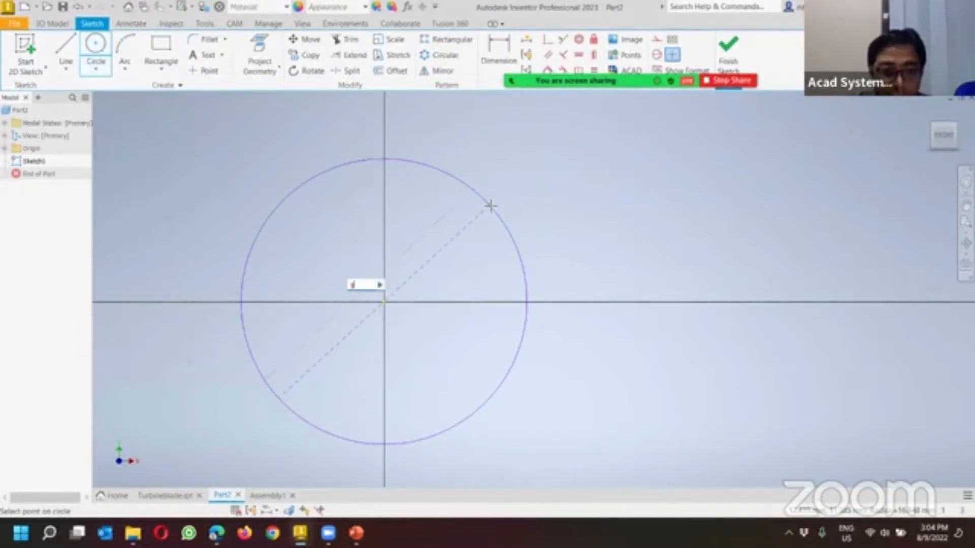
left_click(380, 286)
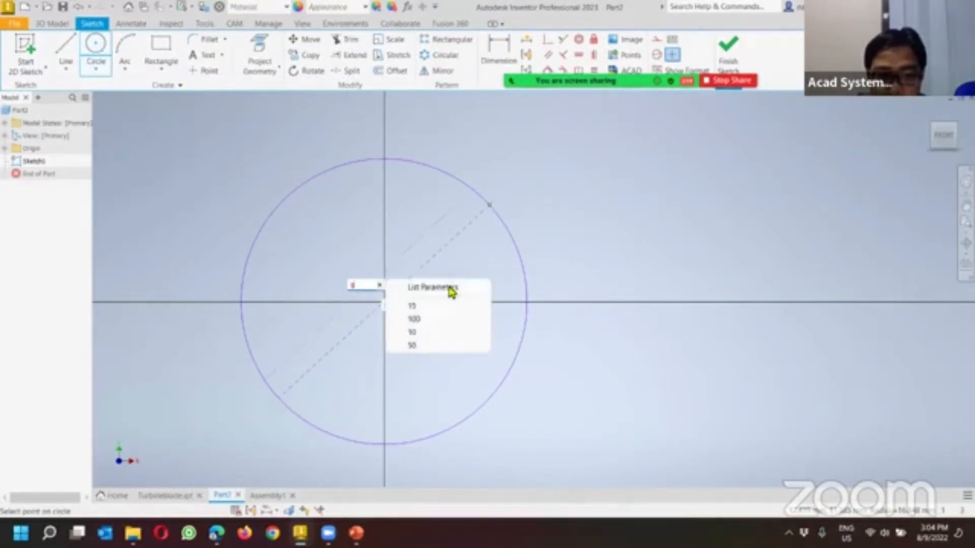
left_click(451, 290)
left_click(380, 316)
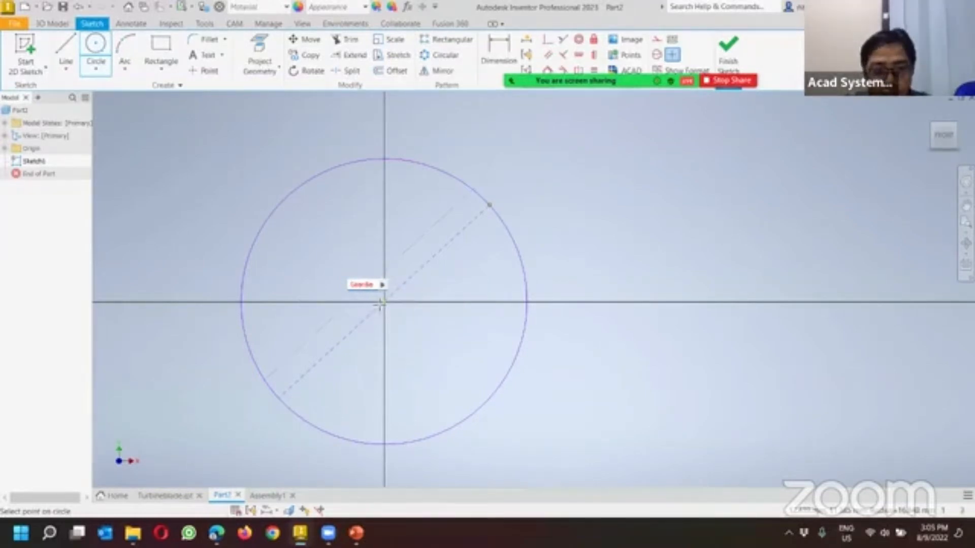
key("Return")
scroll(555, 262, "down", 5)
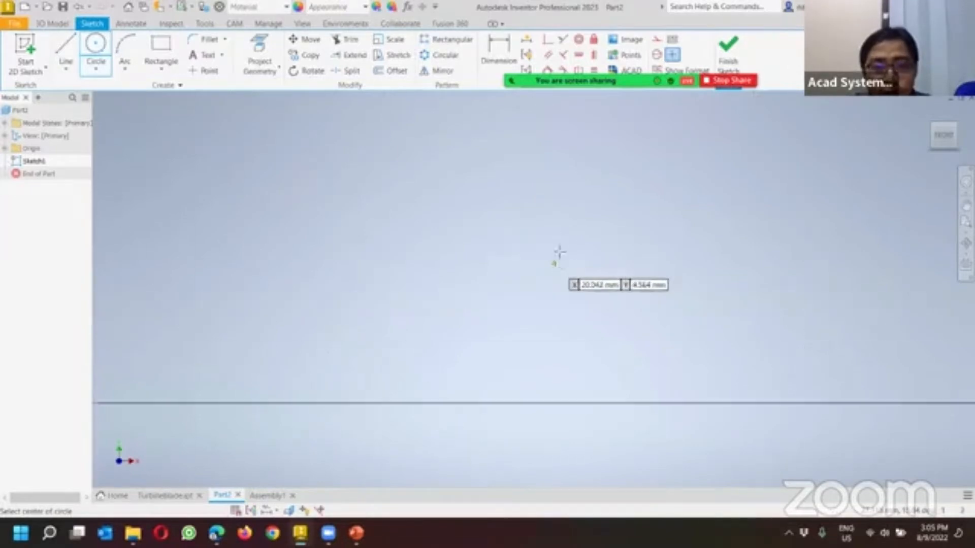
Step: Finish the sketch and extrude the circle by a distance driven by the Thick parameter
mouse_move(719, 58)
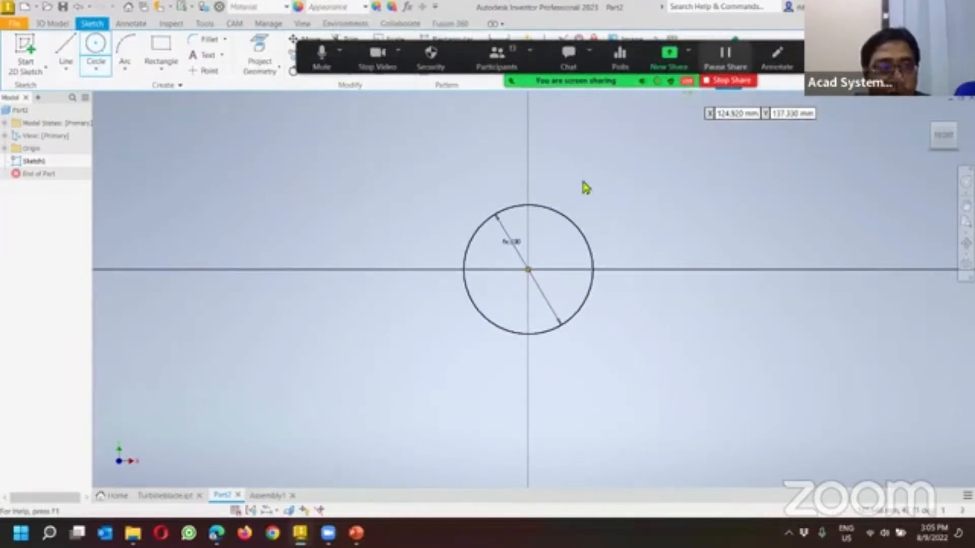
left_click(64, 46)
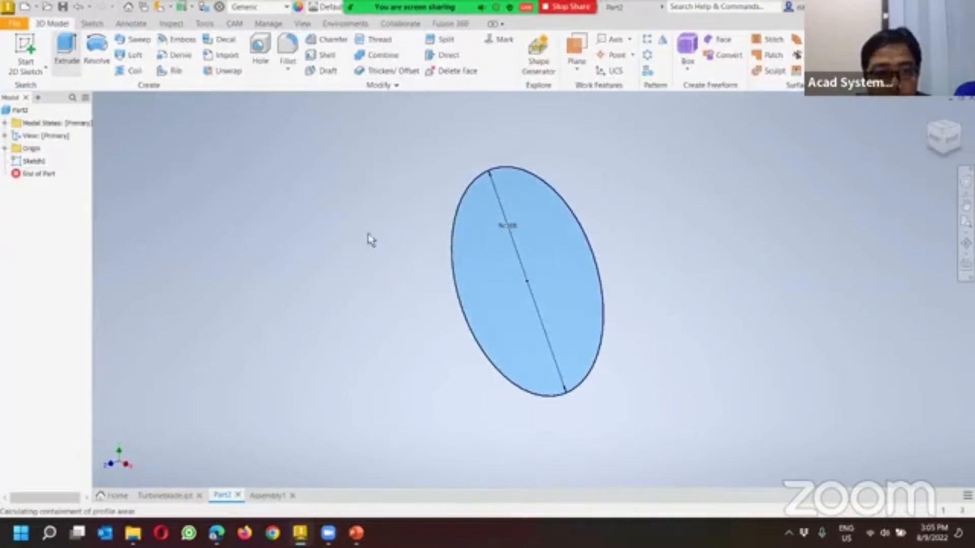
left_click(297, 218)
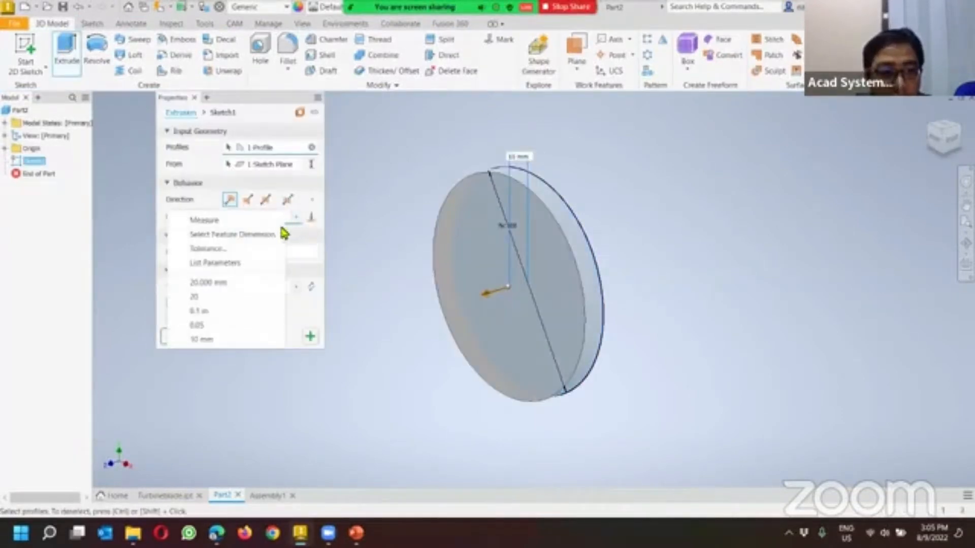
left_click(254, 263)
left_click(254, 252)
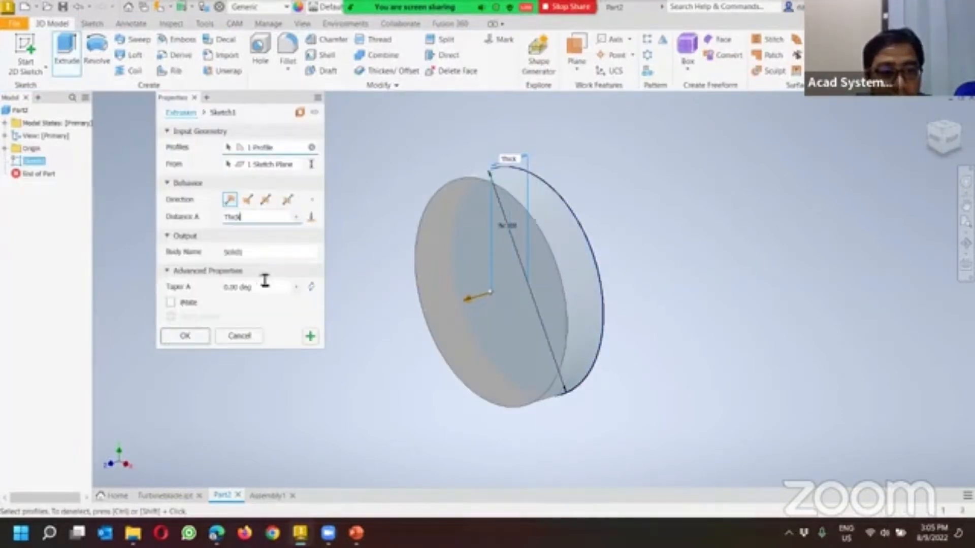
left_click(186, 336)
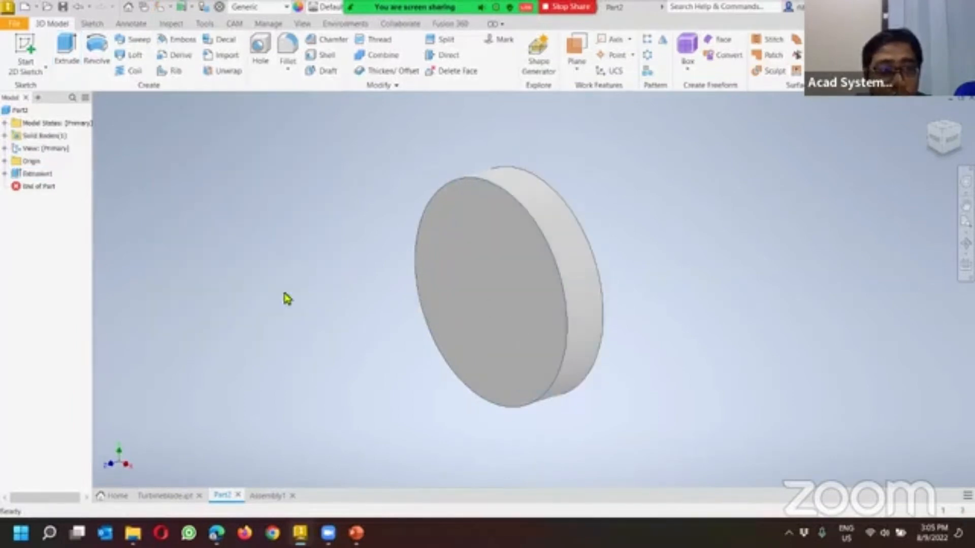
Step: Start a sketch on the disc's front face and draw a rectangle about 12 mm wide straddling the disc's upper edge
middle_click_drag(581, 252, 496, 193, "shift")
left_click(942, 131)
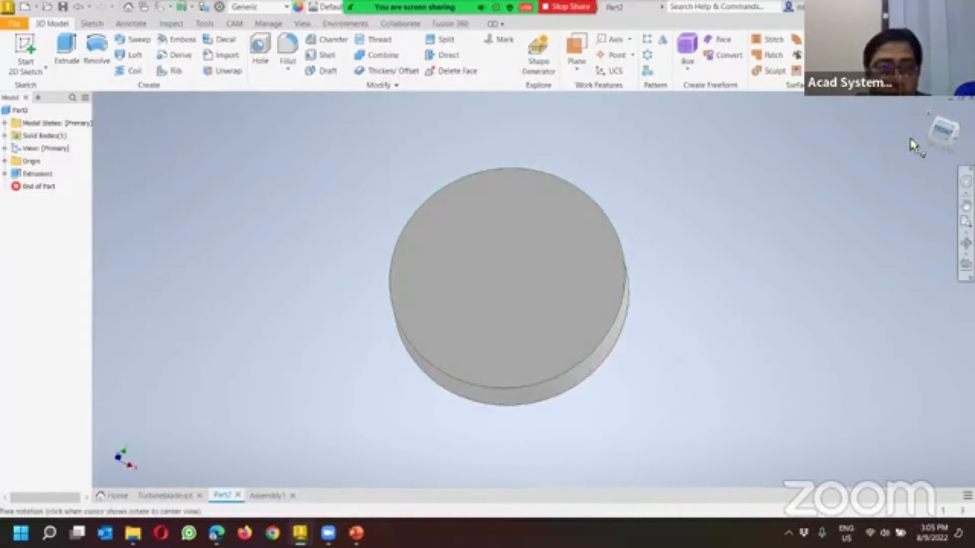
left_click(26, 56)
left_click(582, 252)
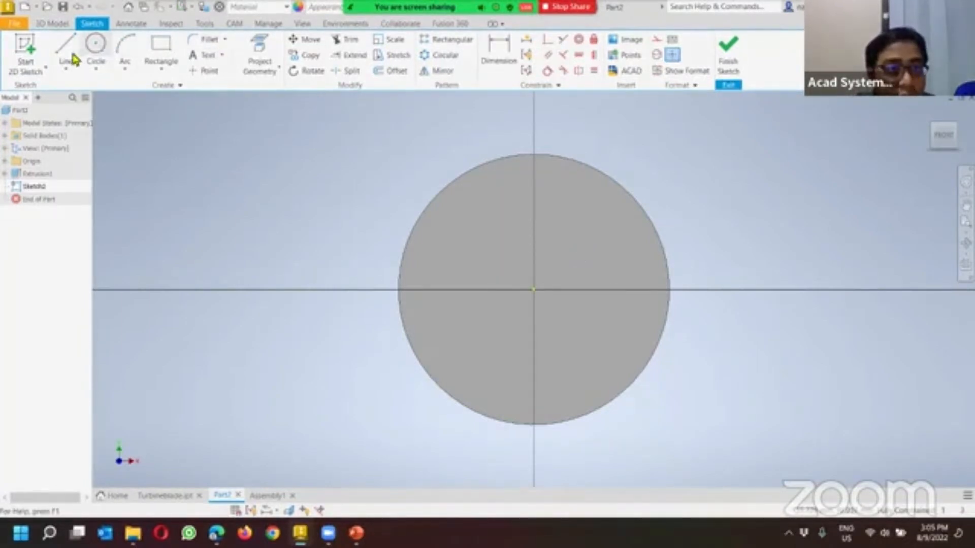
left_click(161, 51)
left_click(518, 120)
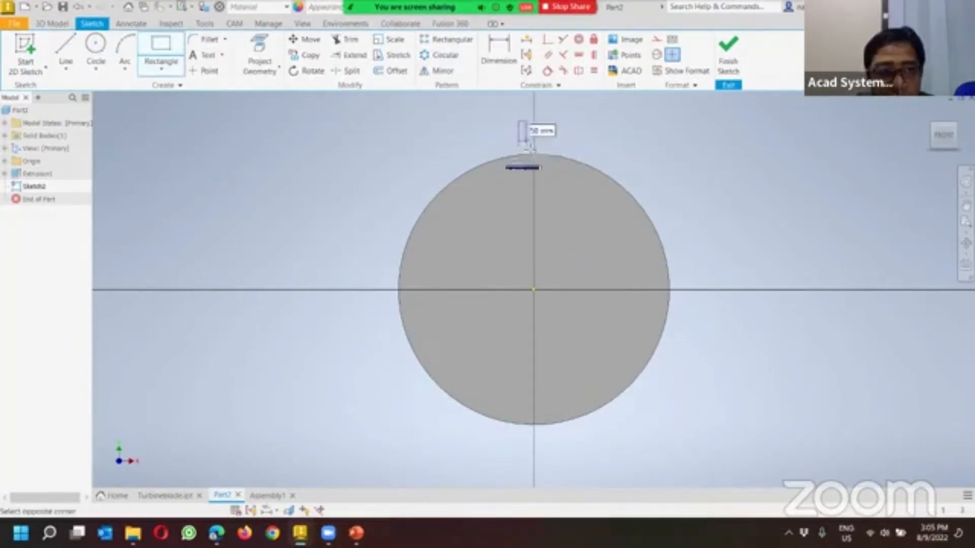
middle_click_drag(552, 186, 527, 204)
Step: Dimension the width of the tooth rectangle as 10 mm
left_click(499, 56)
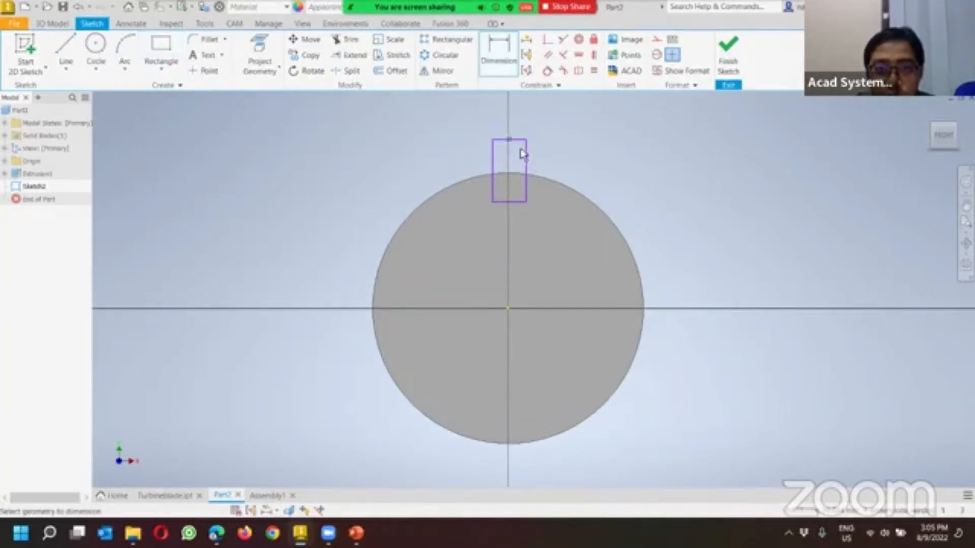
left_click(519, 139)
left_click(518, 122)
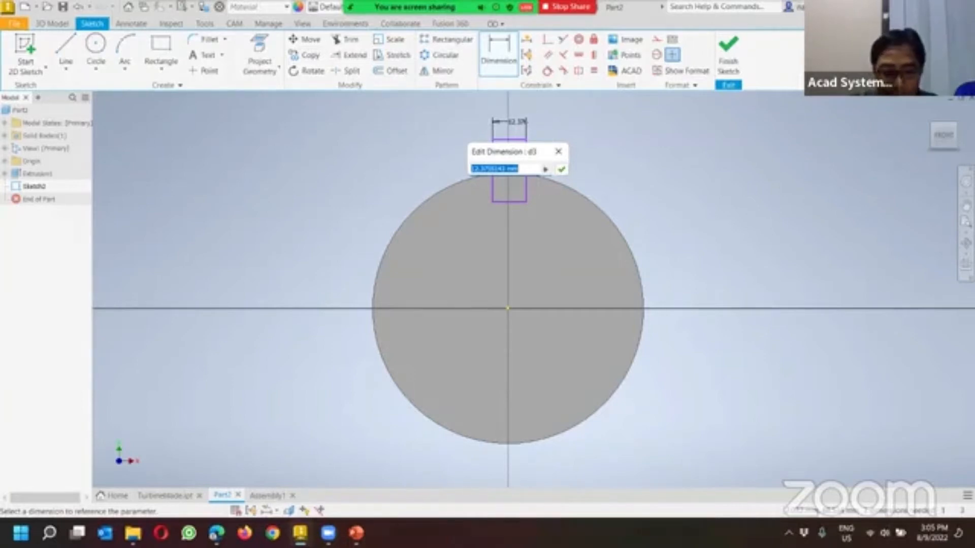
type("39")
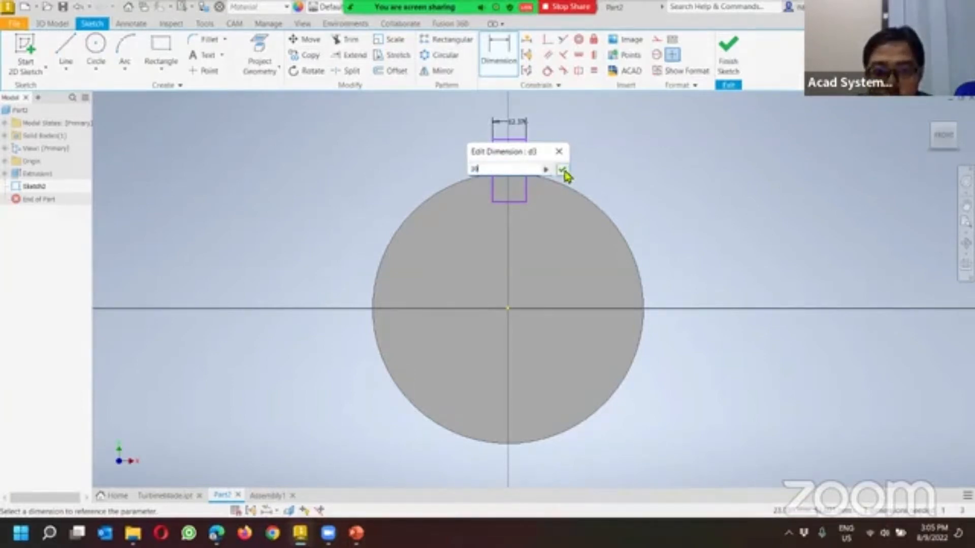
left_click(562, 170)
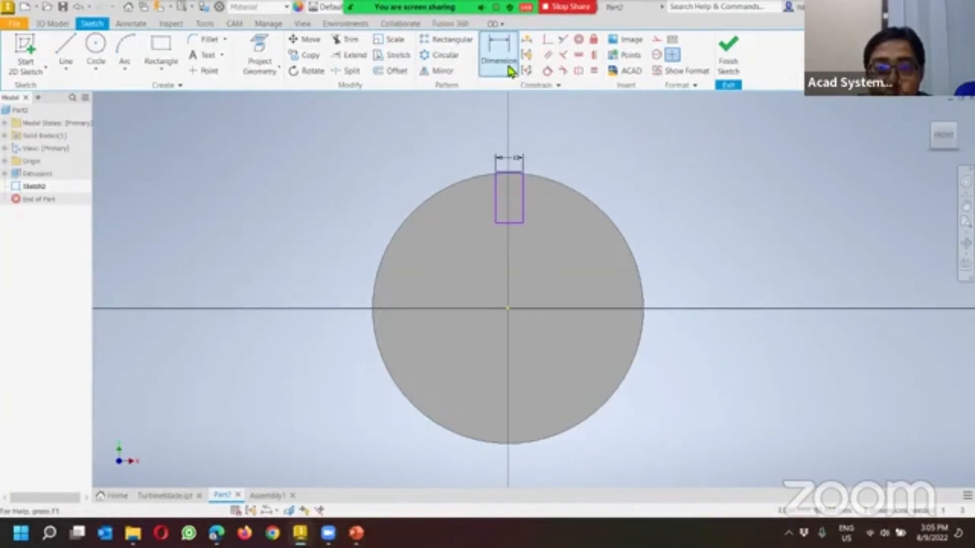
Step: Dimension the height of the tooth rectangle as 30 mm
left_click(524, 188)
left_click(535, 189)
type("10")
key("Return")
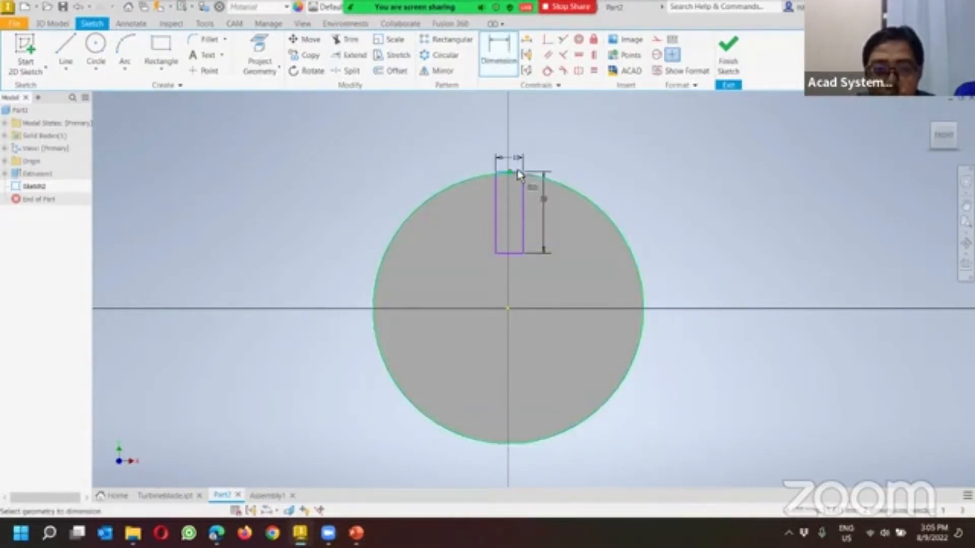
left_click(509, 308)
left_click(688, 240)
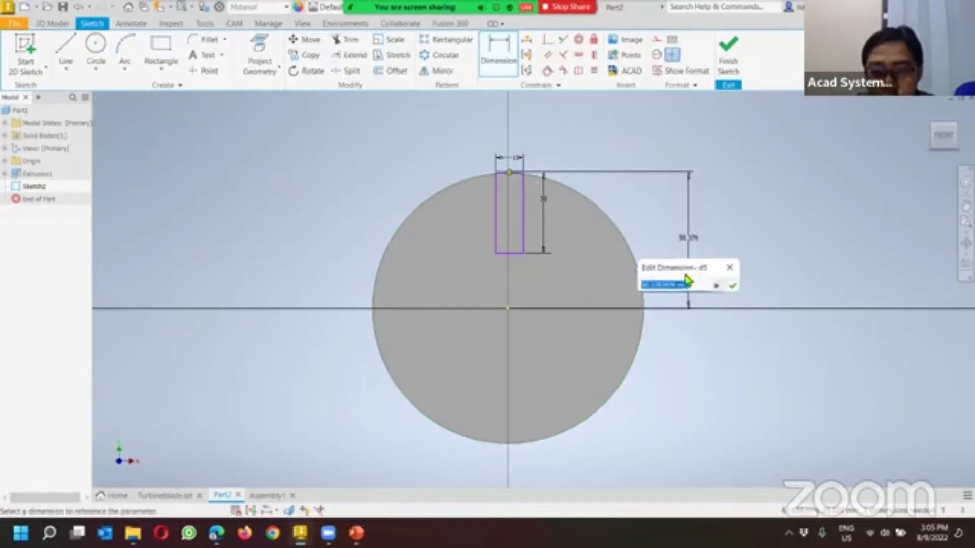
left_click(729, 268)
key("Escape")
left_click(689, 206)
key("Delete")
Step: Dimension the vertical distance from the rectangle's upper edge to the disc centre with the expression Geardia/2
left_click(498, 50)
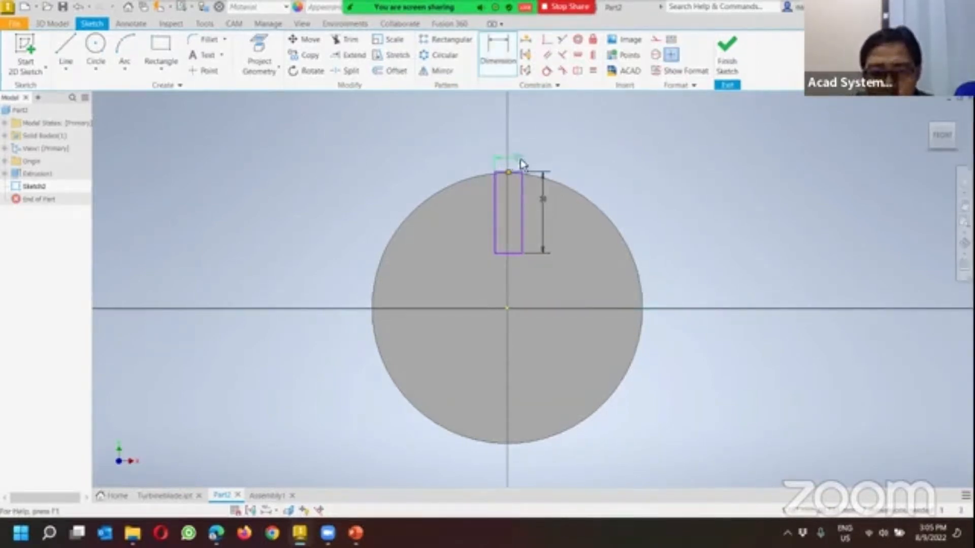
left_click(514, 174)
left_click(508, 308)
left_click(677, 243)
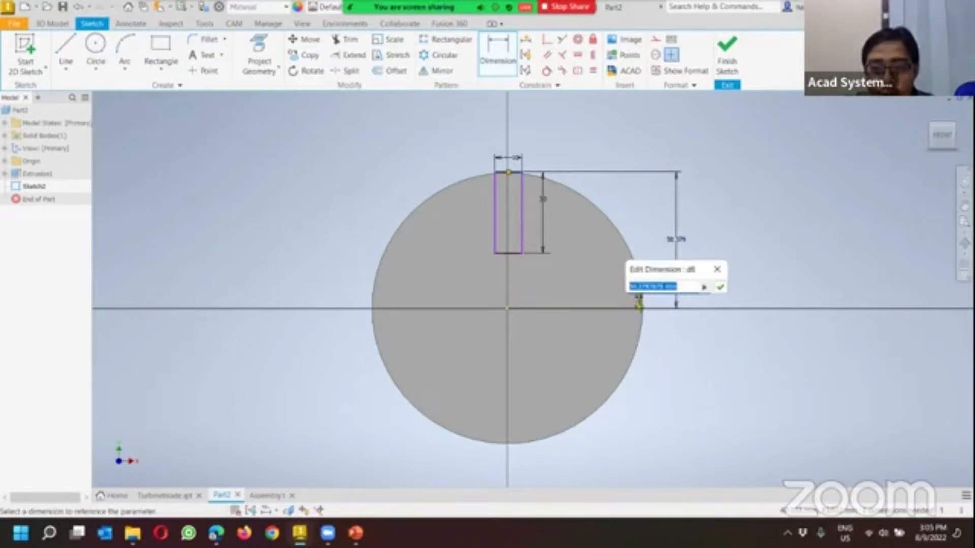
left_click(703, 287)
left_click(754, 330)
left_click(646, 320)
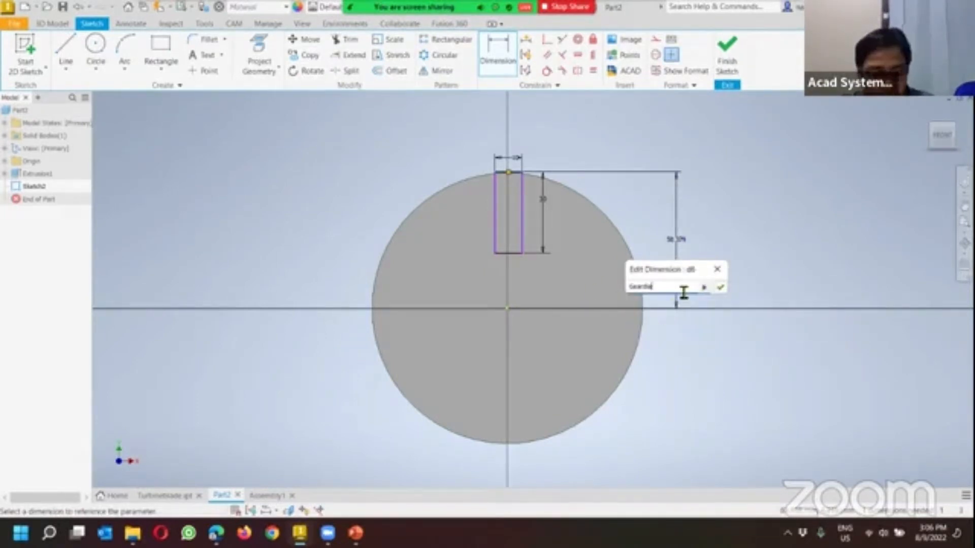
type("/3")
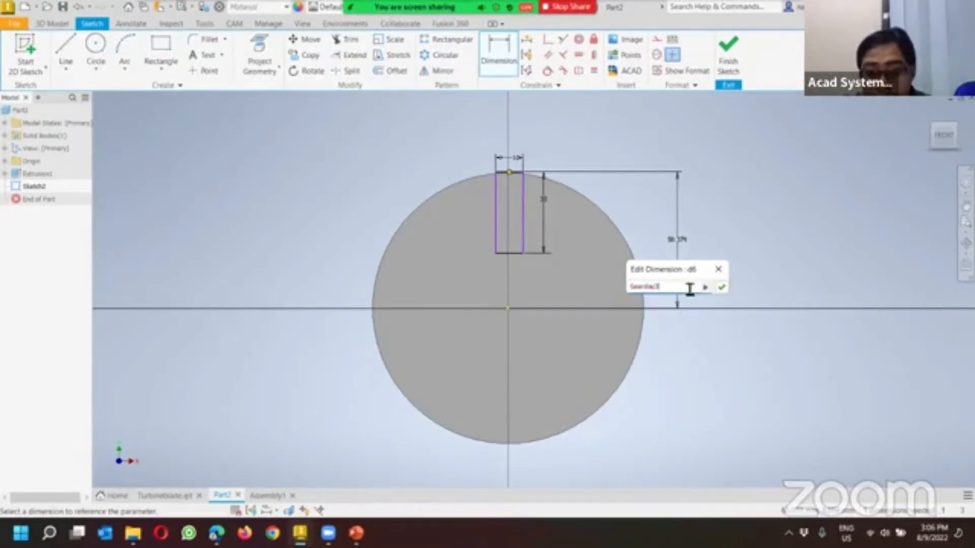
left_click(721, 288)
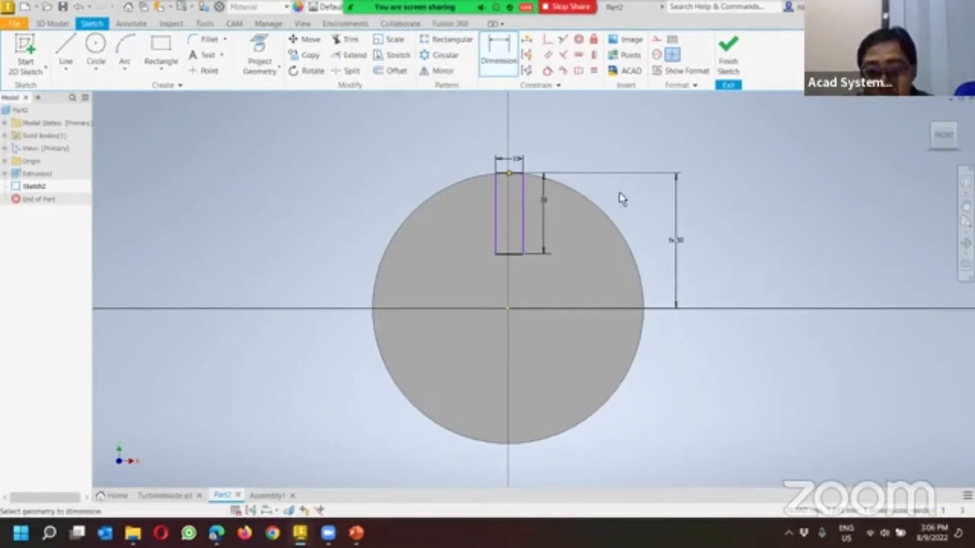
key("Escape")
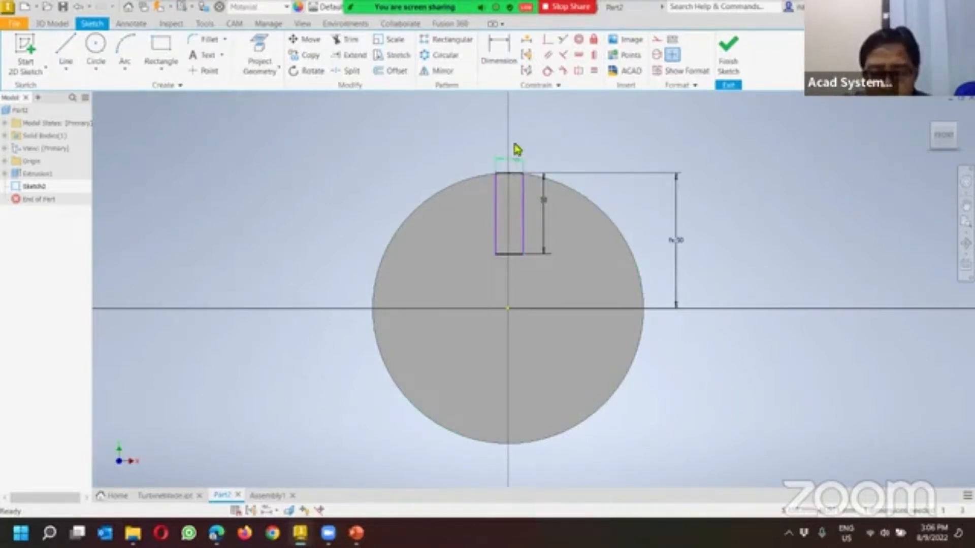
Step: Change the rectangle's distance from the disc centre to the expression (Geardia / 2 ul) + 15
double_click(679, 241)
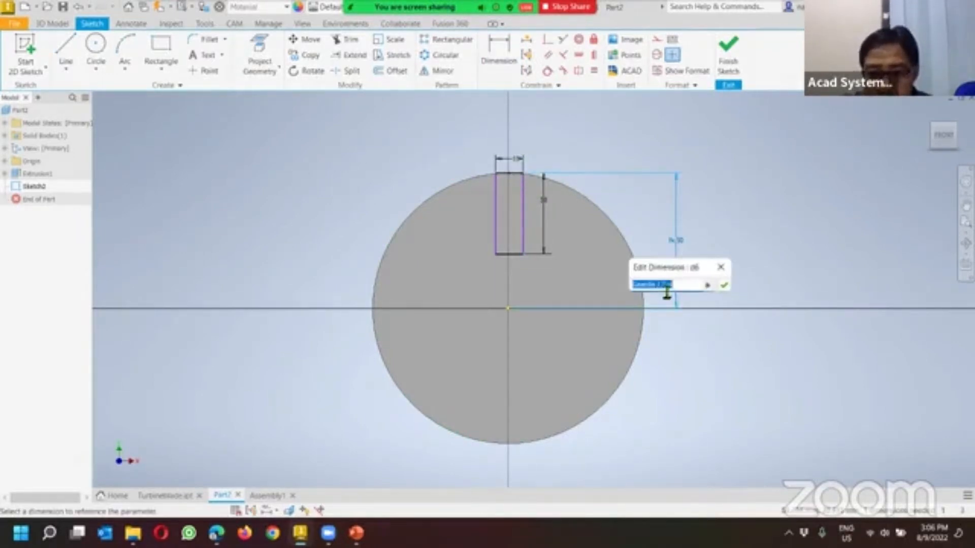
left_click(698, 287)
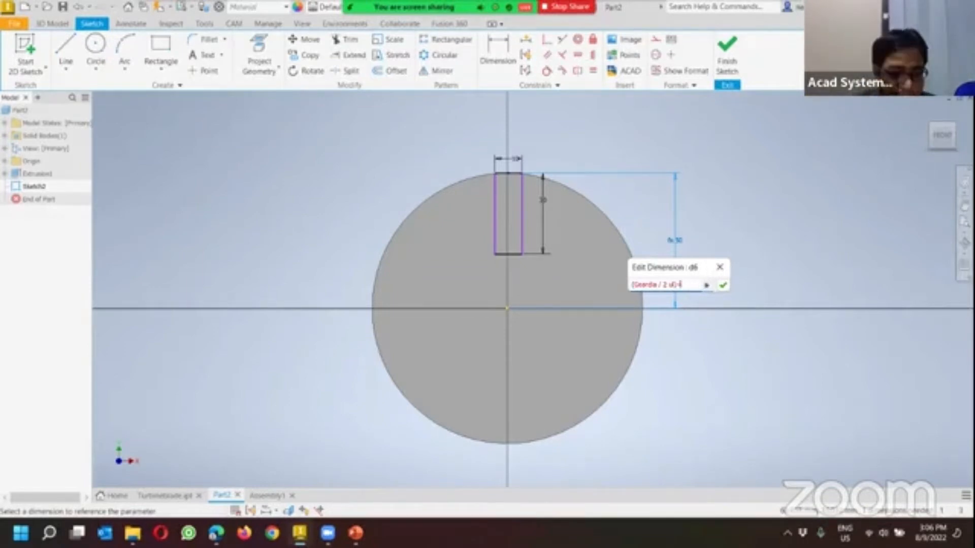
type("+10")
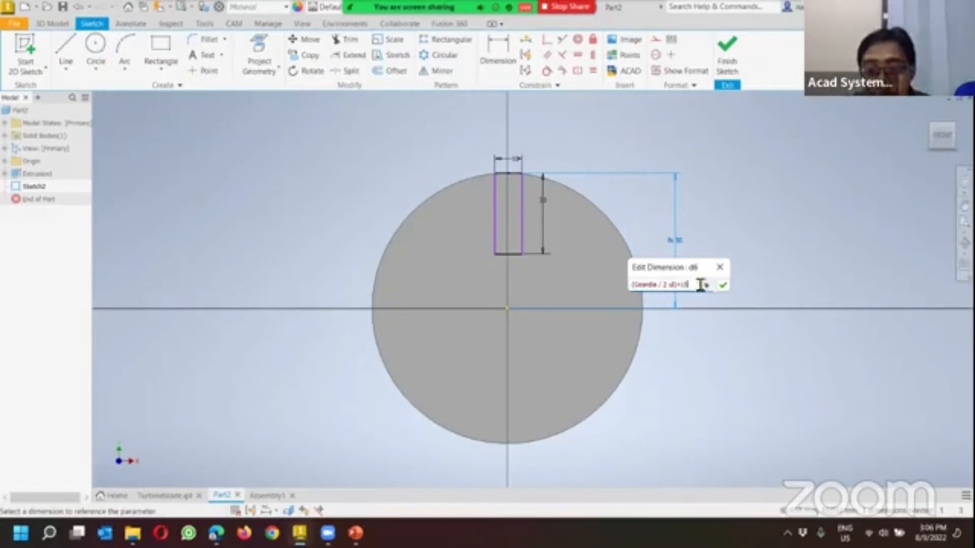
left_click(727, 285)
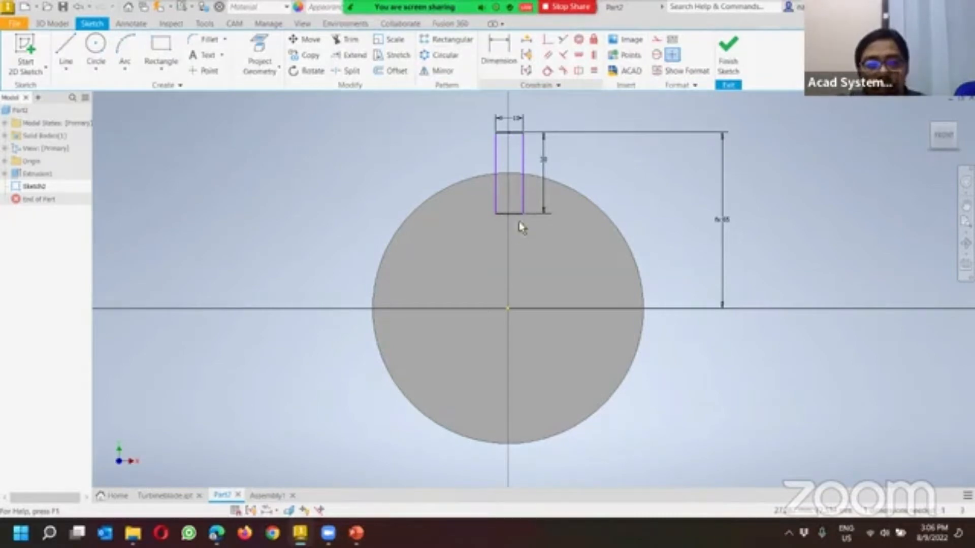
Step: Set the Geardia user parameter to 120 mm and finish editing the parameters
left_click(408, 7)
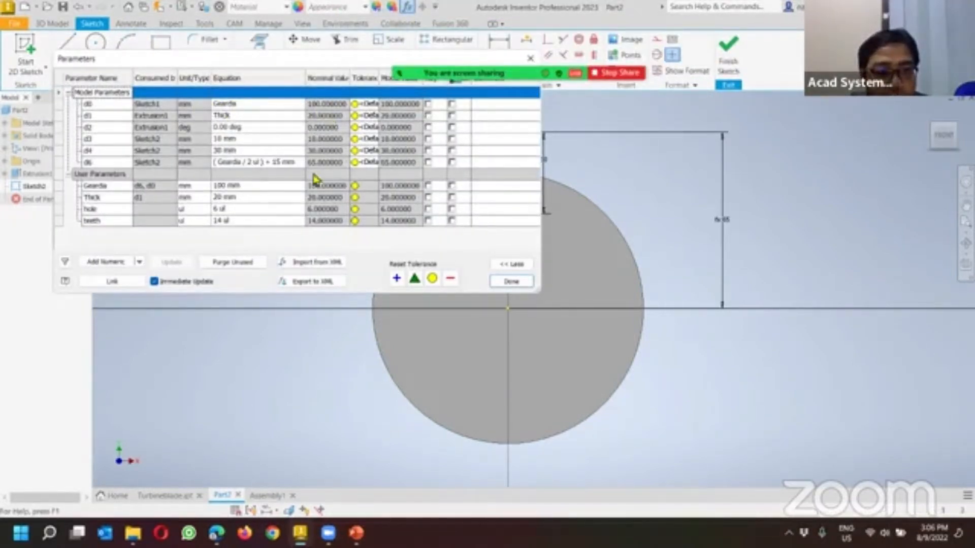
left_click(222, 187)
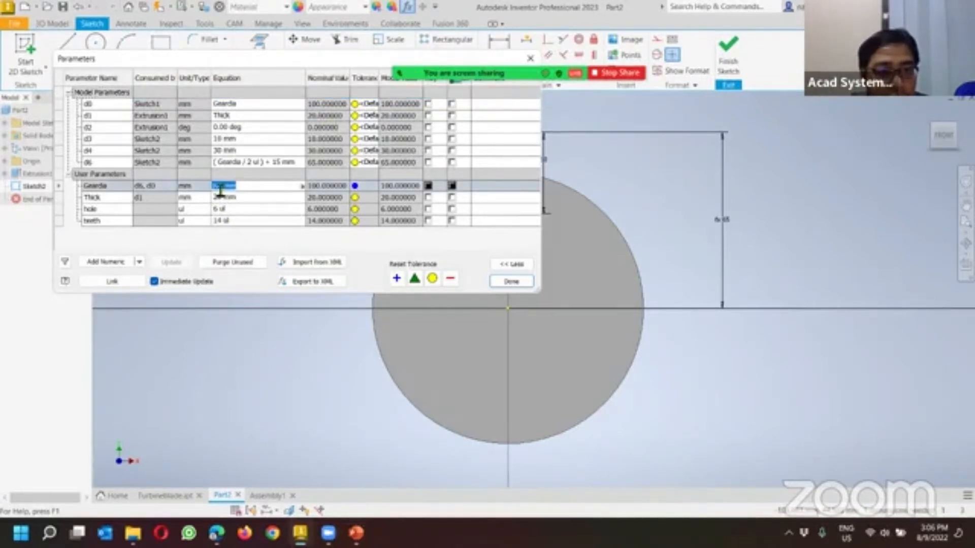
type("2")
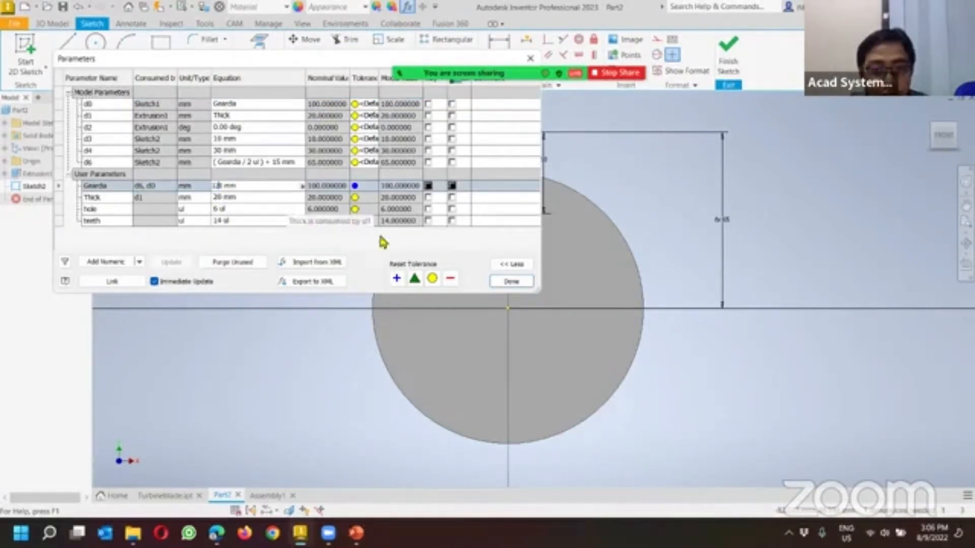
left_click(508, 283)
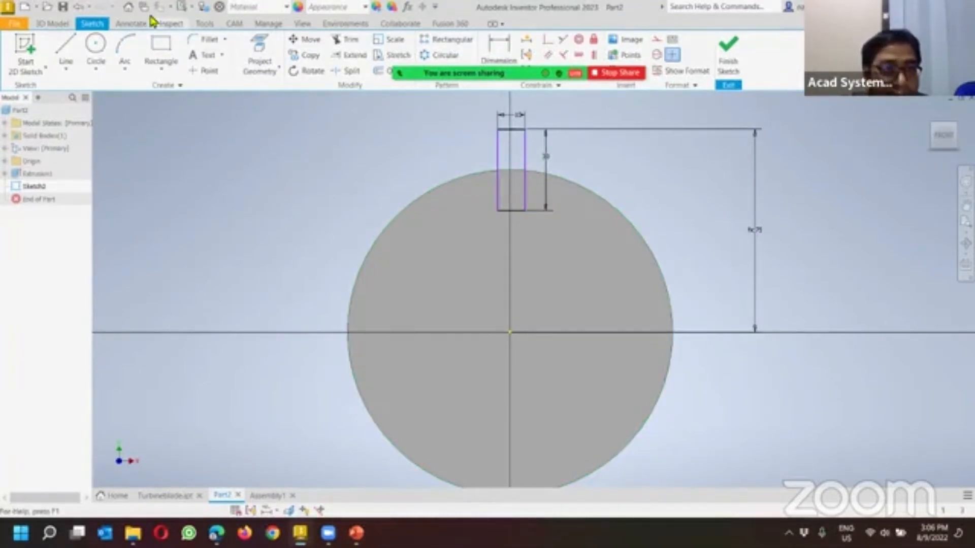
Step: Undo the last Geardia parameter change and reopen the tooth sketch for editing
left_click(79, 8)
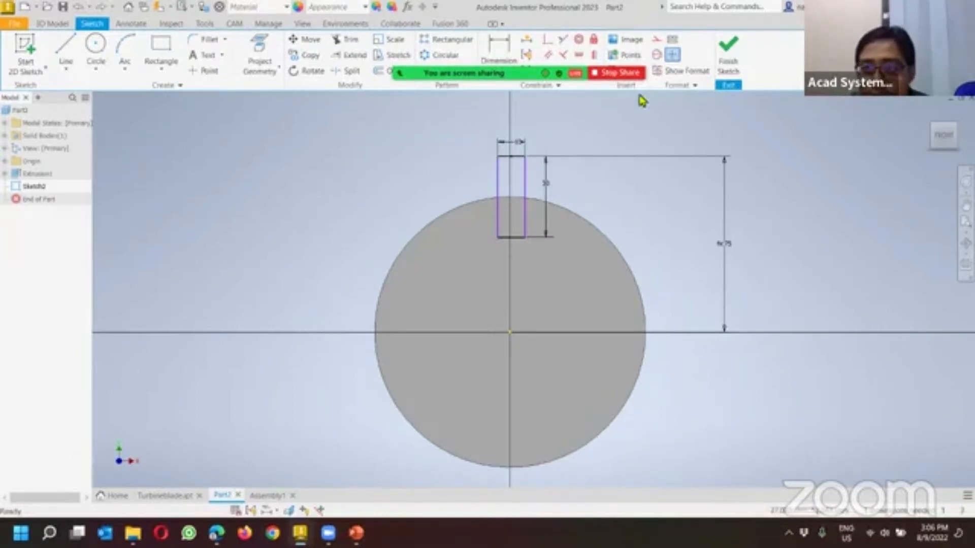
left_click(727, 57)
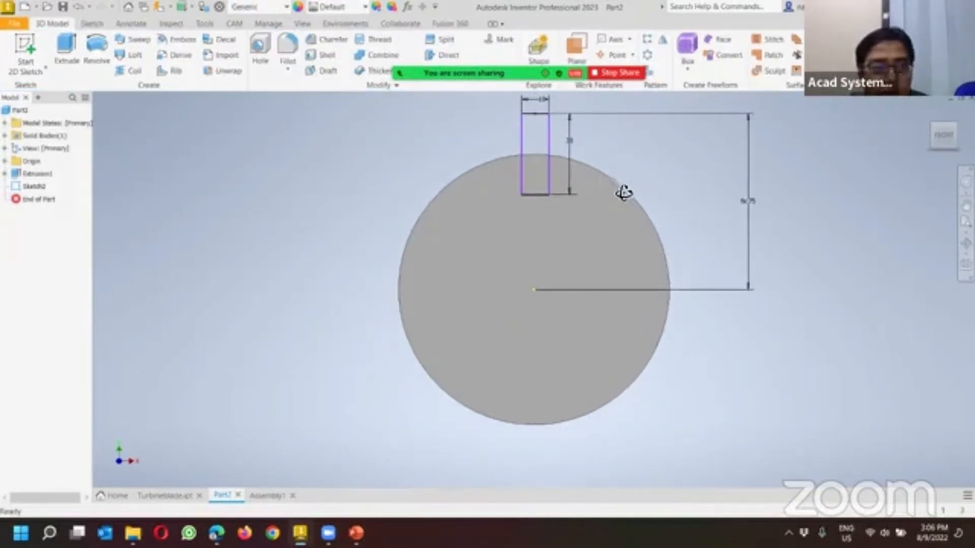
double_click(28, 187)
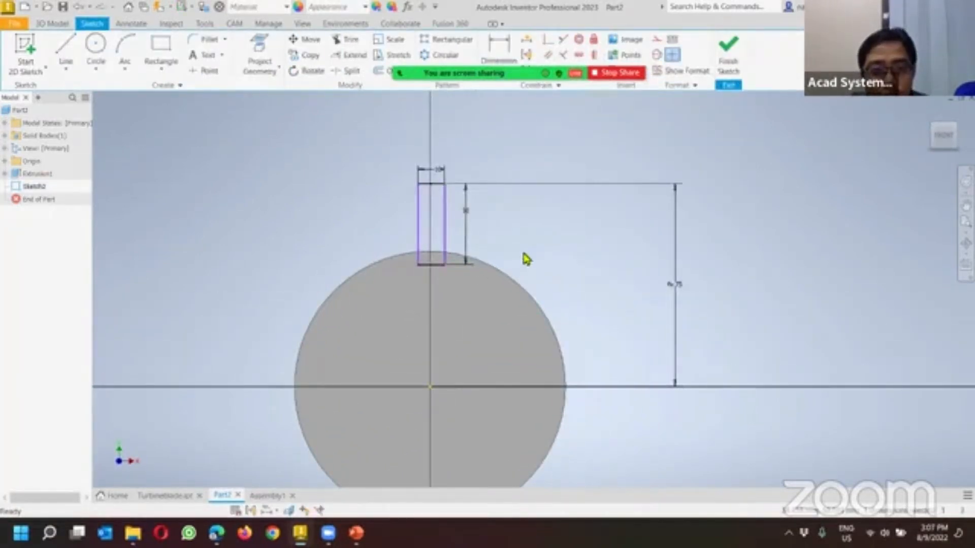
Step: Test whether the tooth rectangle can still move sideways off the disc's vertical centreline, and undo the move
key("s")
left_click_drag(447, 245, 504, 248)
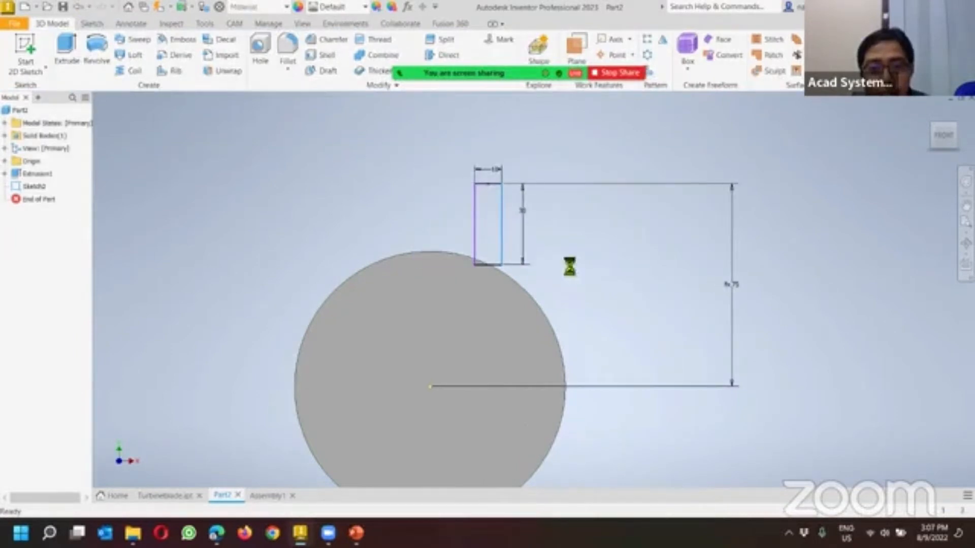
key("ctrl+z")
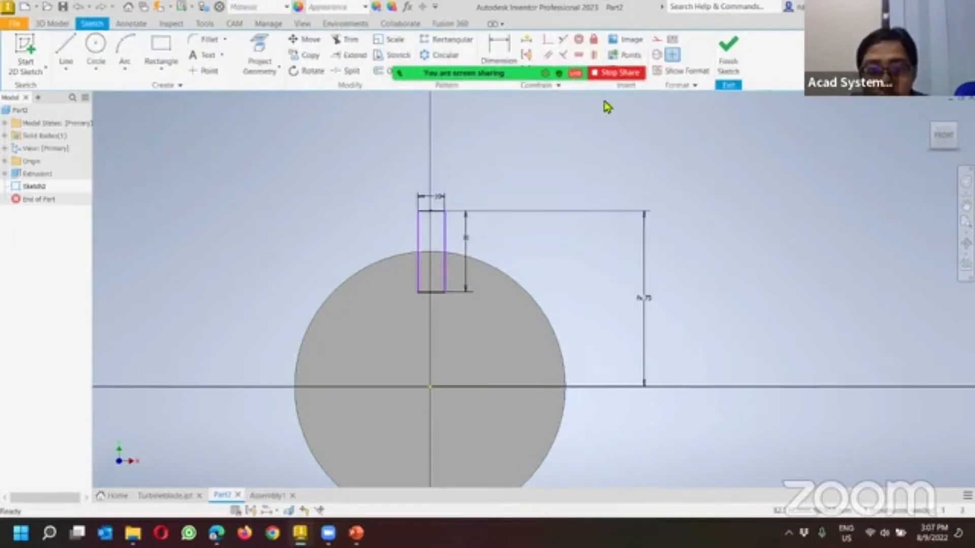
Step: Apply a vertical constraint between the midpoint of the tooth rectangle's lower edge and the disc centre
mouse_move(511, 57)
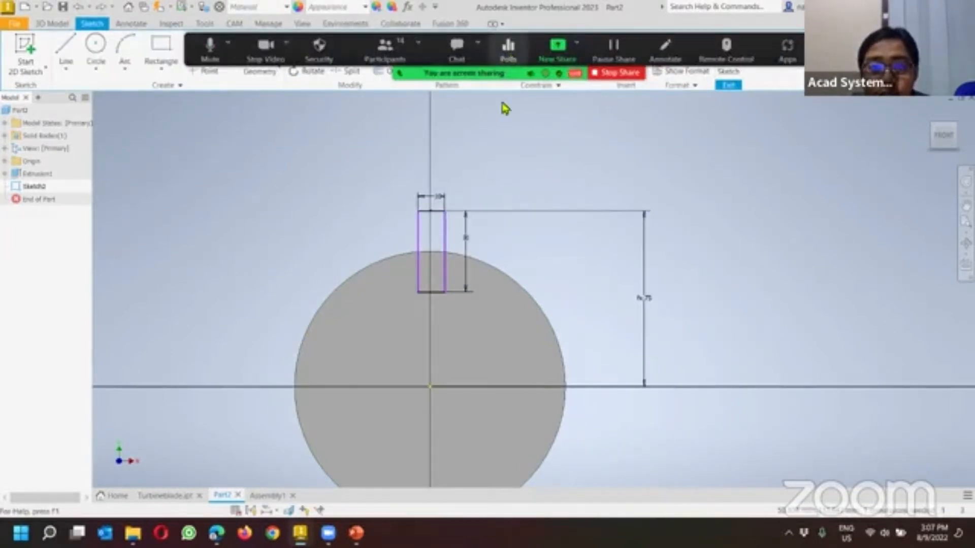
left_click(594, 57)
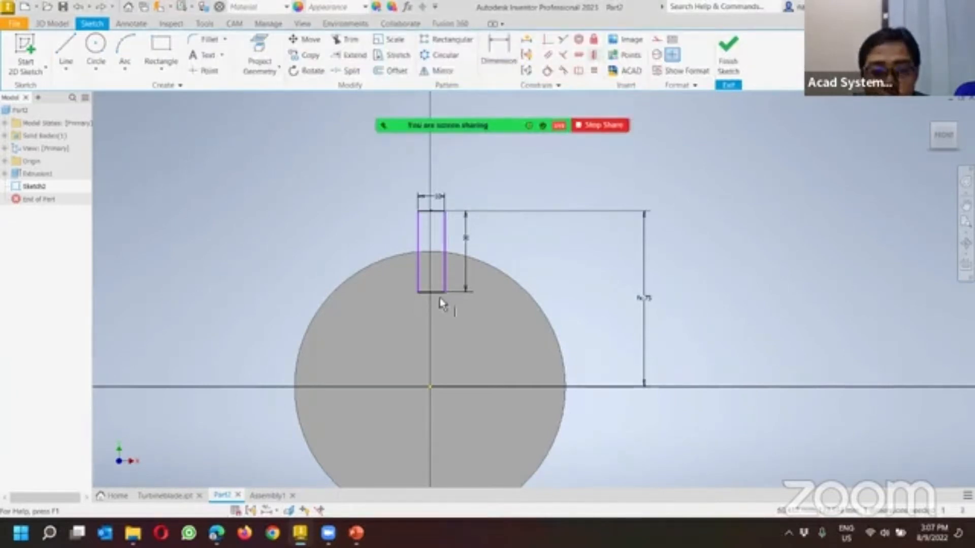
left_click(431, 293)
left_click(431, 387)
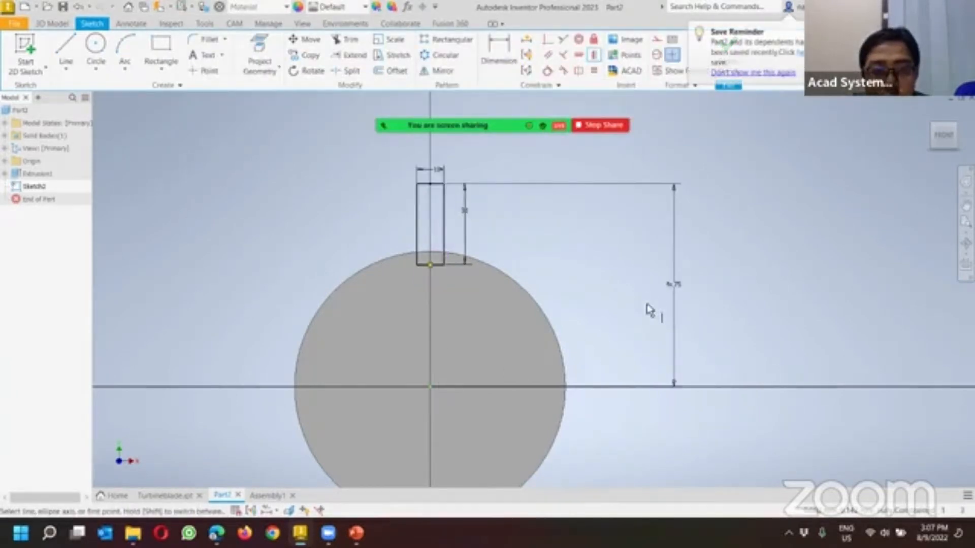
key("Escape")
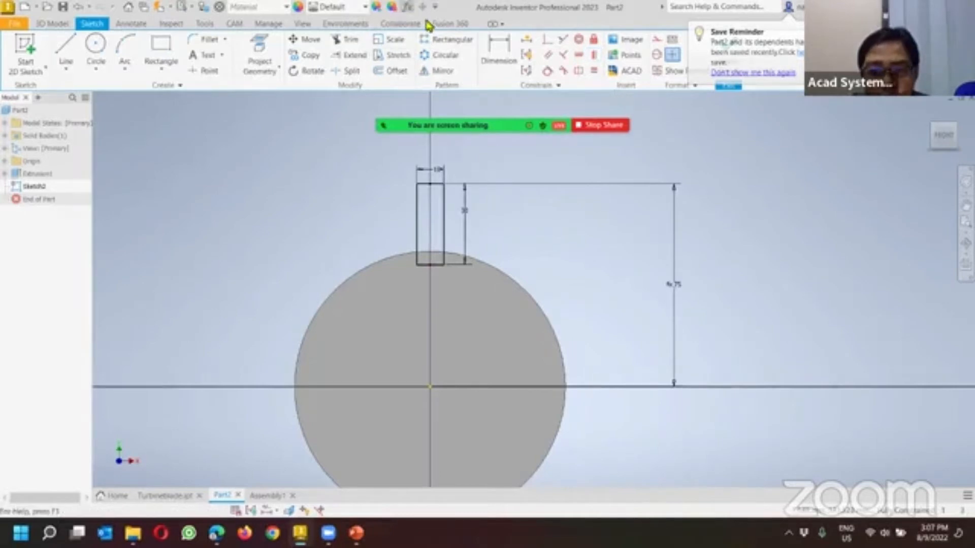
Step: Review the expression of the distance dimension from the rectangle's upper edge to the disc centre
double_click(674, 285)
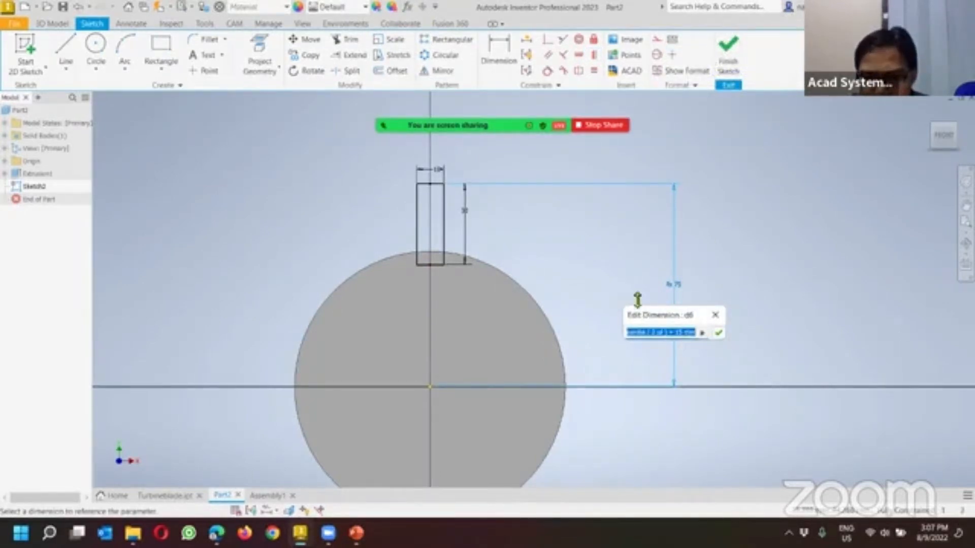
left_click(685, 335)
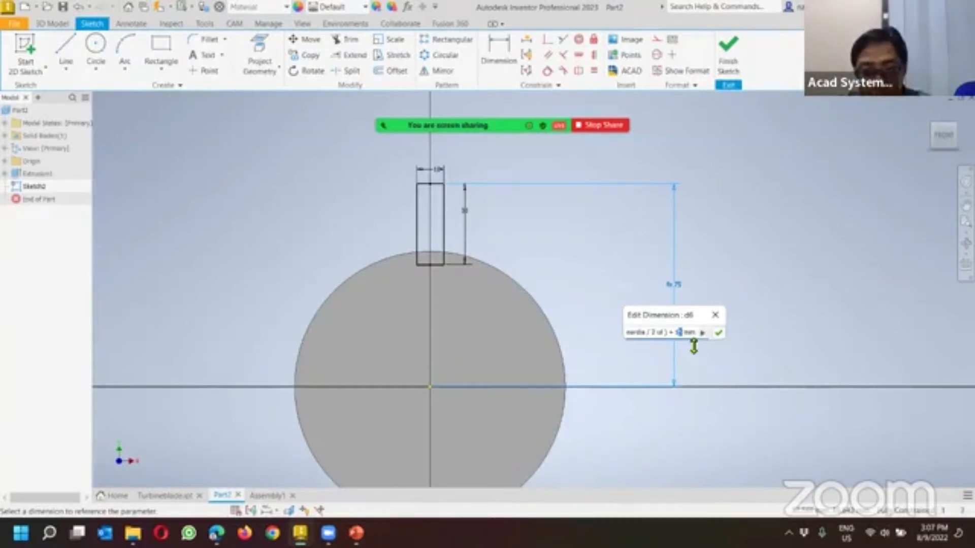
left_click(715, 315)
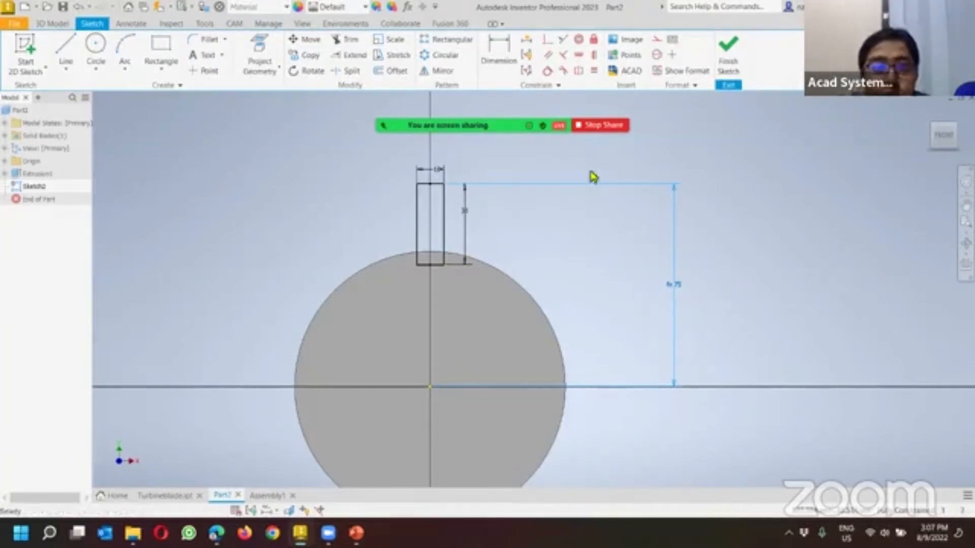
Step: Set the Geardia user parameter to 100 mm and finish the tooth sketch
left_click(407, 6)
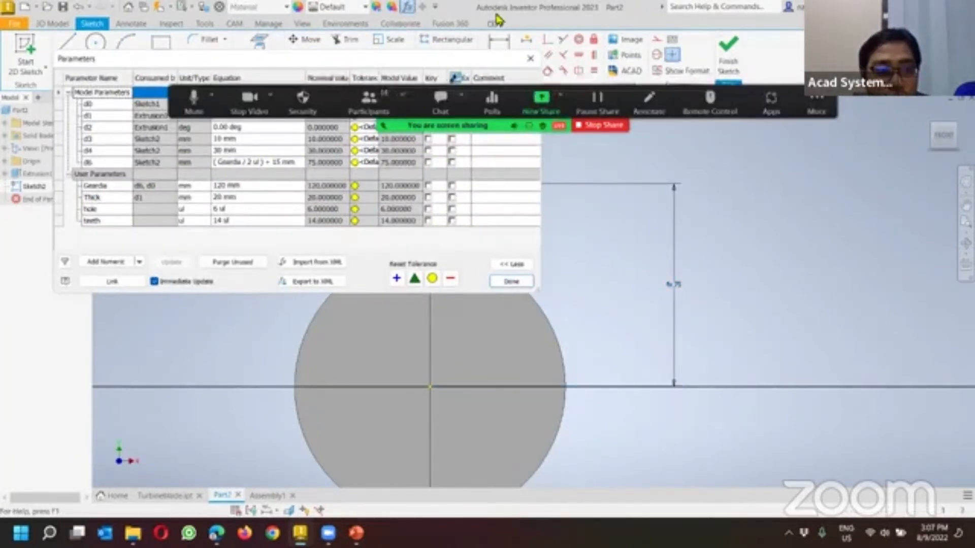
left_click(147, 185)
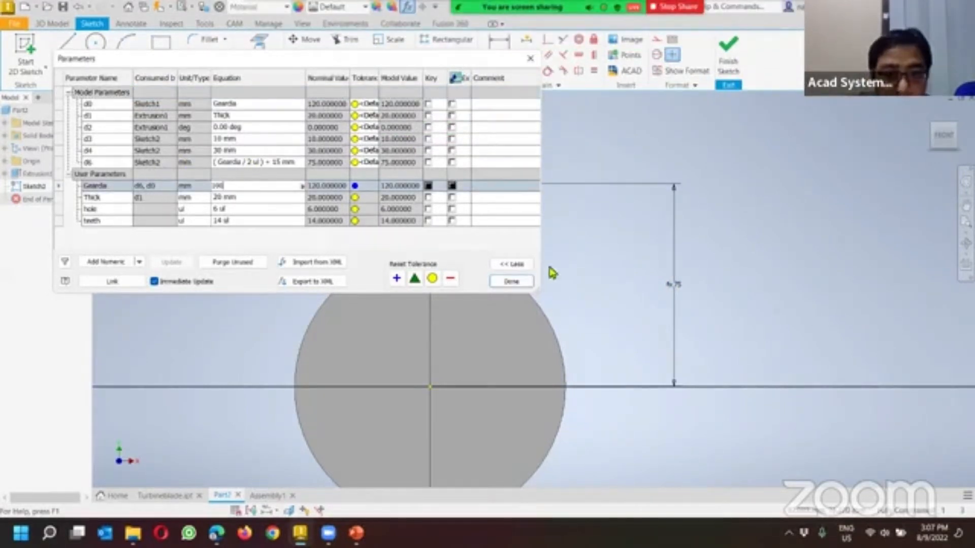
left_click(522, 281)
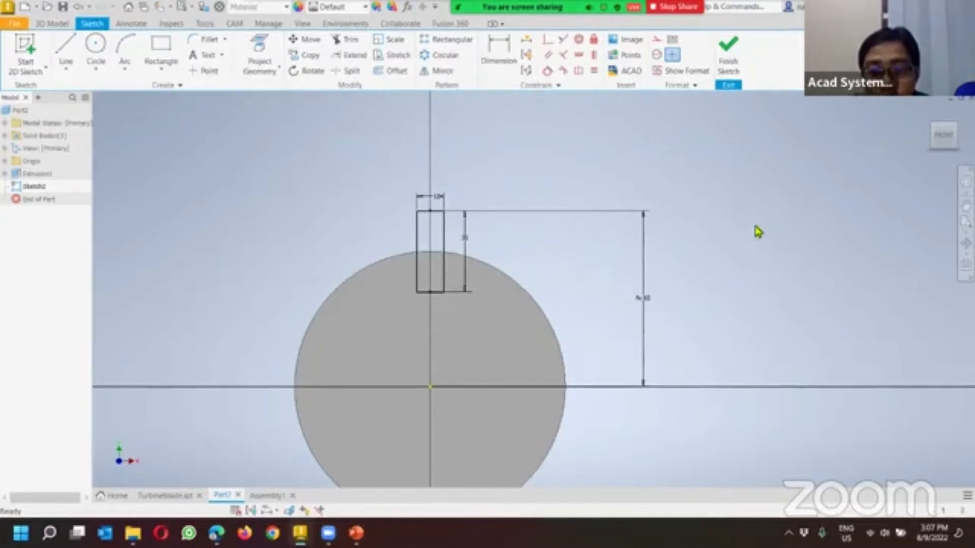
left_click(728, 51)
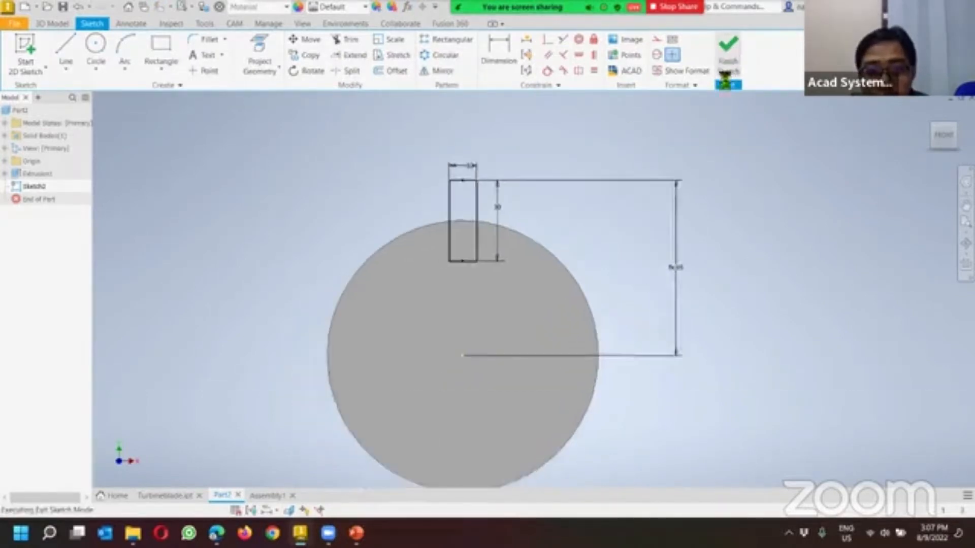
Step: Extrude the tooth rectangle up to the disc's opposite face, joining it to the disc
mouse_move(614, 196)
middle_mouse_down("shift")
mouse_move(596, 206)
mouse_move(618, 202)
mouse_move(597, 195)
middle_mouse_up("shift")
scroll(546, 217, "down", 3)
middle_click_drag(543, 223, 454, 266)
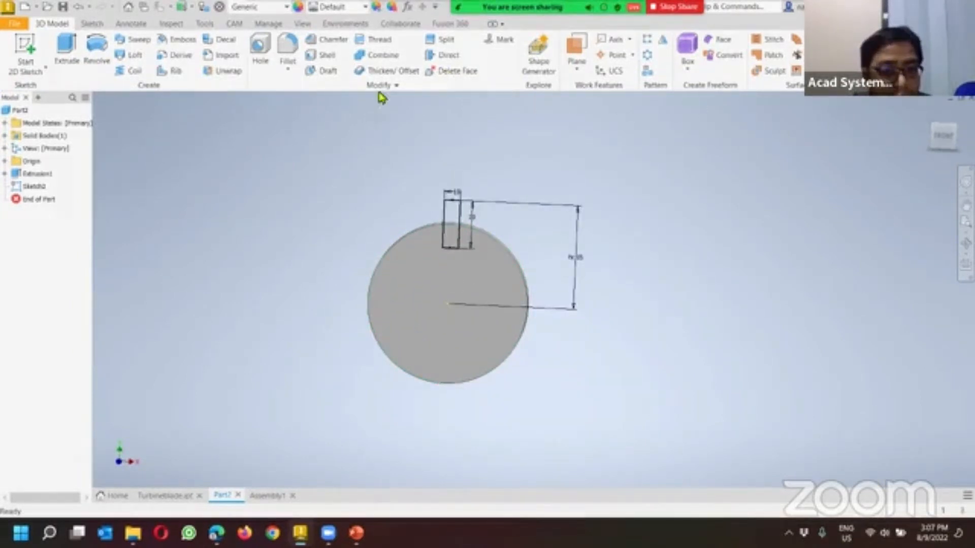
left_click(66, 54)
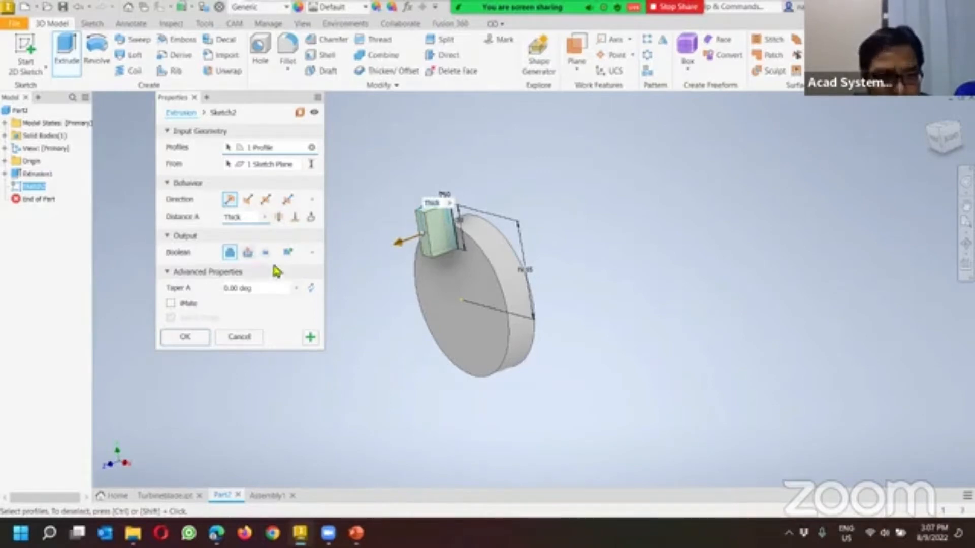
left_click(294, 218)
middle_click_drag(533, 256, 543, 273, "shift")
left_click(497, 268)
left_click(238, 271)
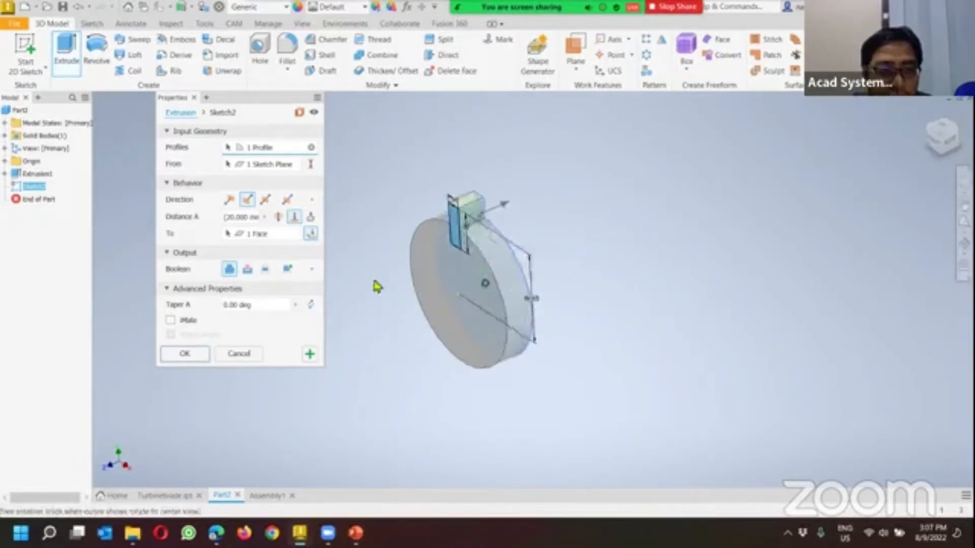
left_click(176, 357)
Step: Fillet both edges where the tooth meets the disc with a 2 mm radius
scroll(489, 177, "up", 3)
scroll(489, 177, "up", 3)
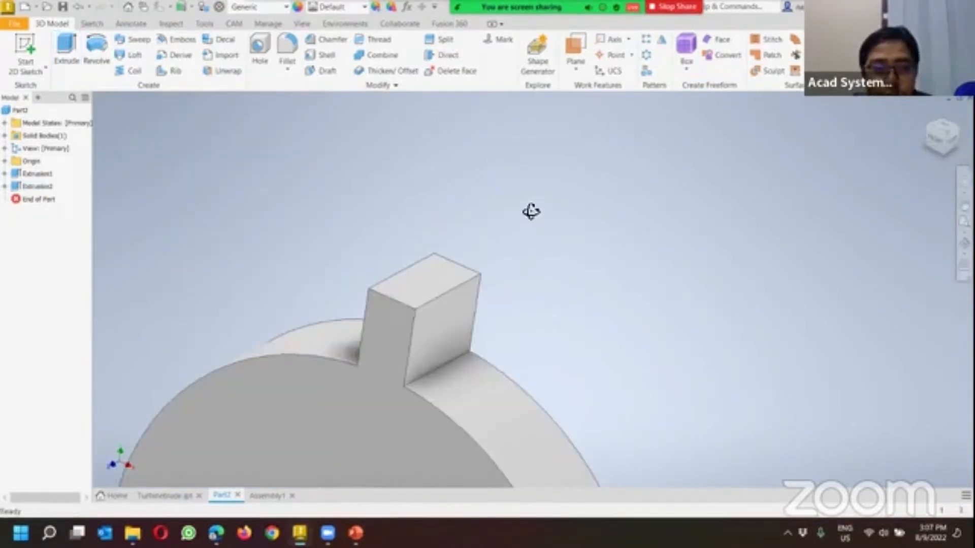
middle_click_drag(526, 218, 511, 213, "shift")
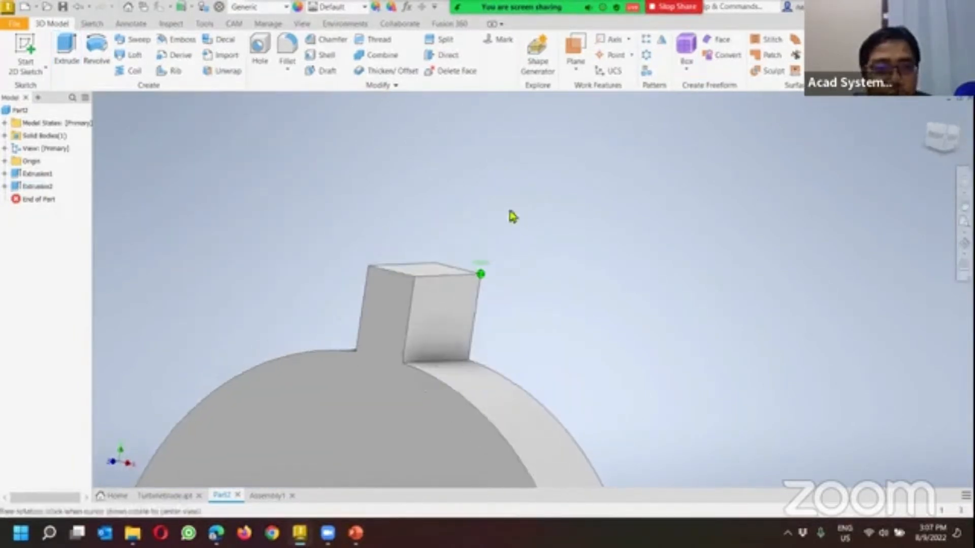
left_click(287, 49)
left_click(455, 362)
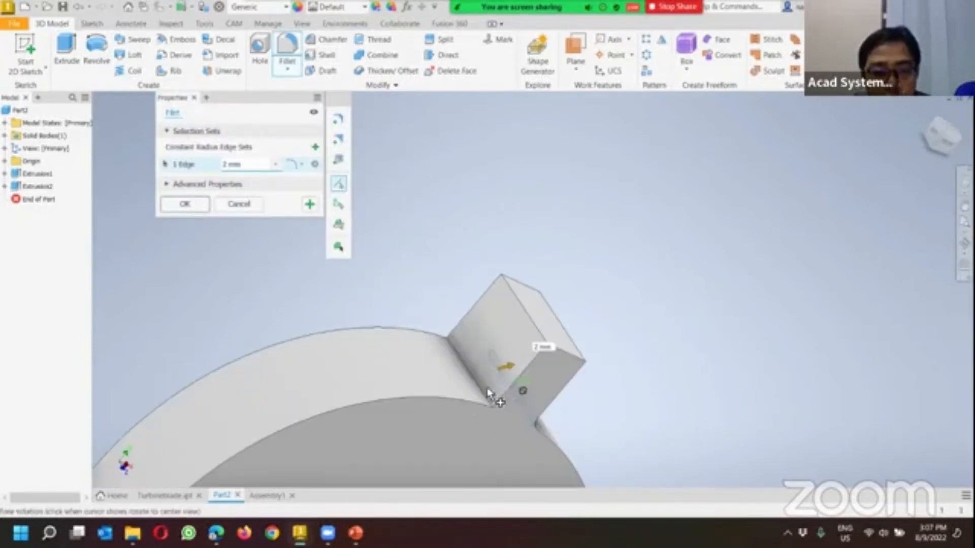
left_click_drag(483, 394, 483, 394)
left_click(184, 203)
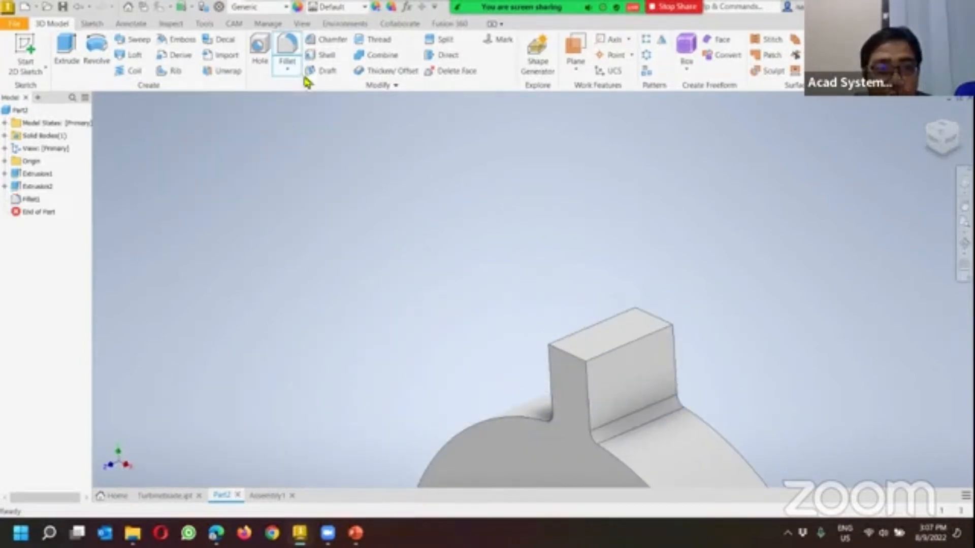
Step: Chamfer one outer edge of the tooth tip using two distances, 2 mm and 10 mm
left_click(337, 43)
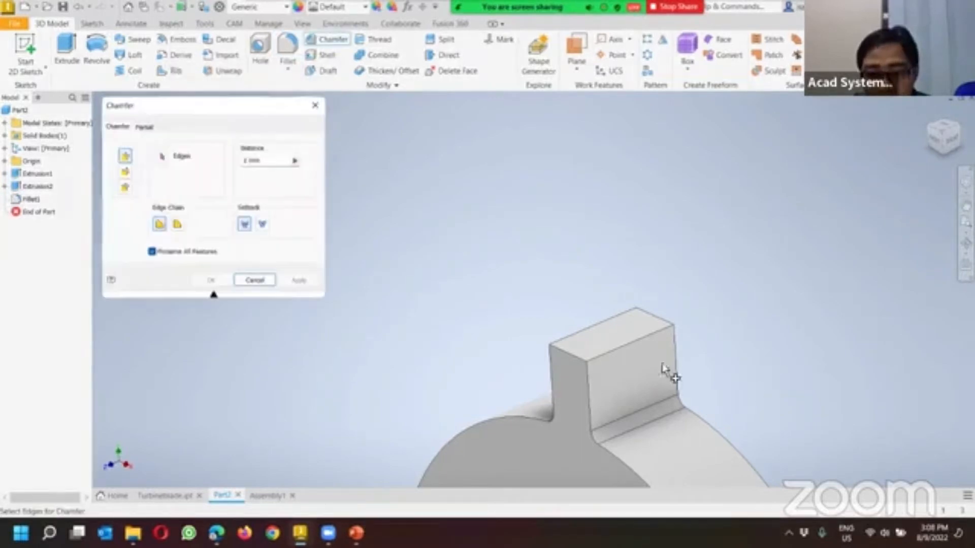
left_click(638, 341)
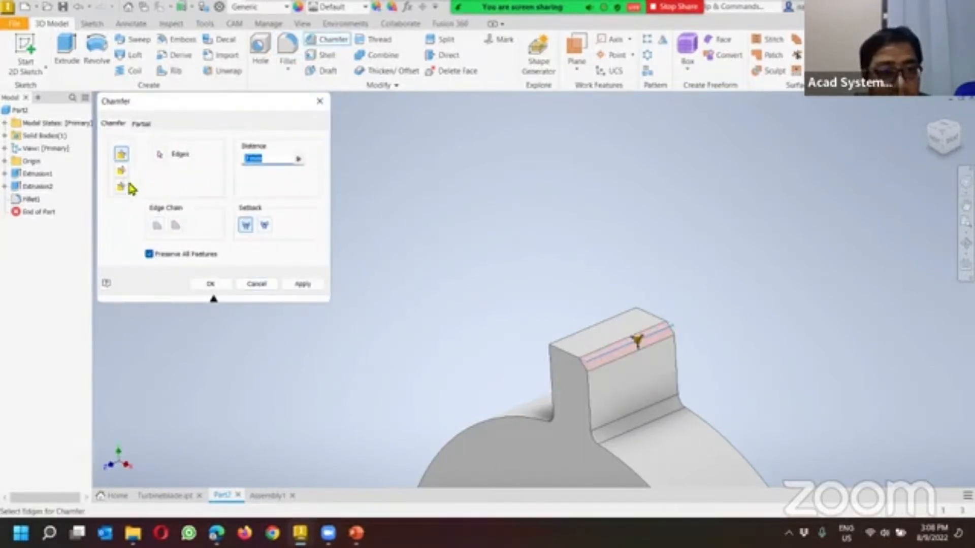
left_click(122, 186)
left_click(642, 344)
left_click_drag(272, 188, 235, 192)
type("5")
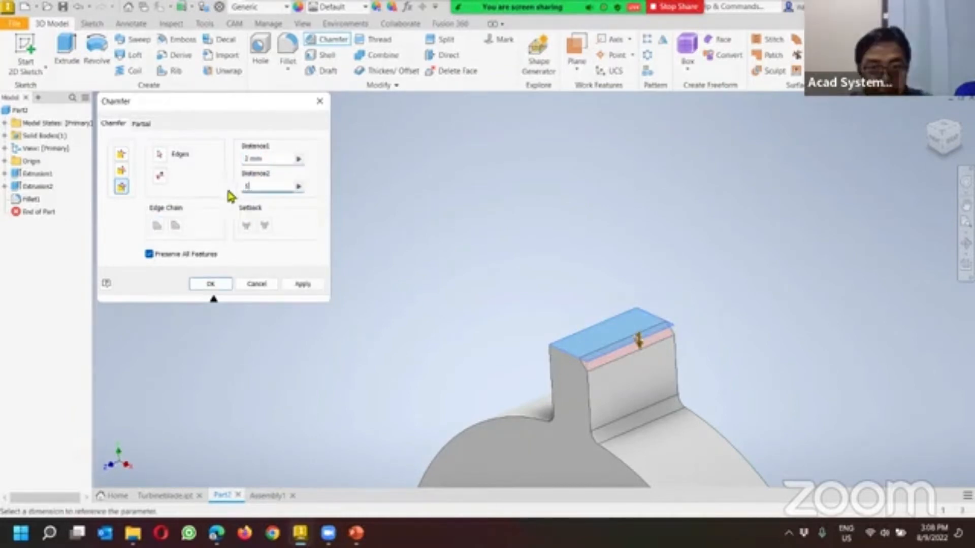
left_click(295, 282)
Step: Chamfer the tooth tip's opposite outer edge with flipped distances of 10 mm and 2 mm, completing the chamfers
mouse_move(555, 333)
middle_mouse_down("shift")
mouse_move(577, 338)
mouse_move(554, 321)
middle_mouse_up("shift")
left_click(554, 320)
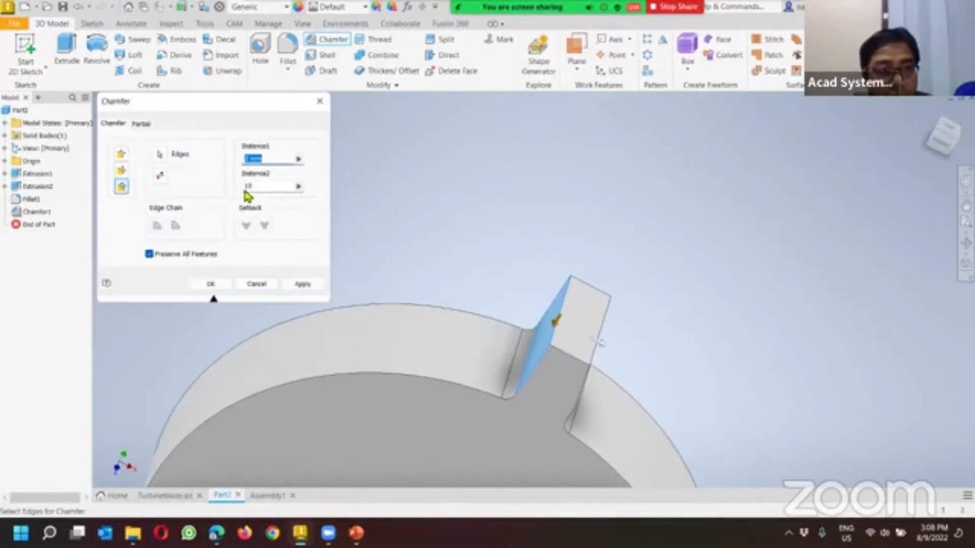
left_click(159, 177)
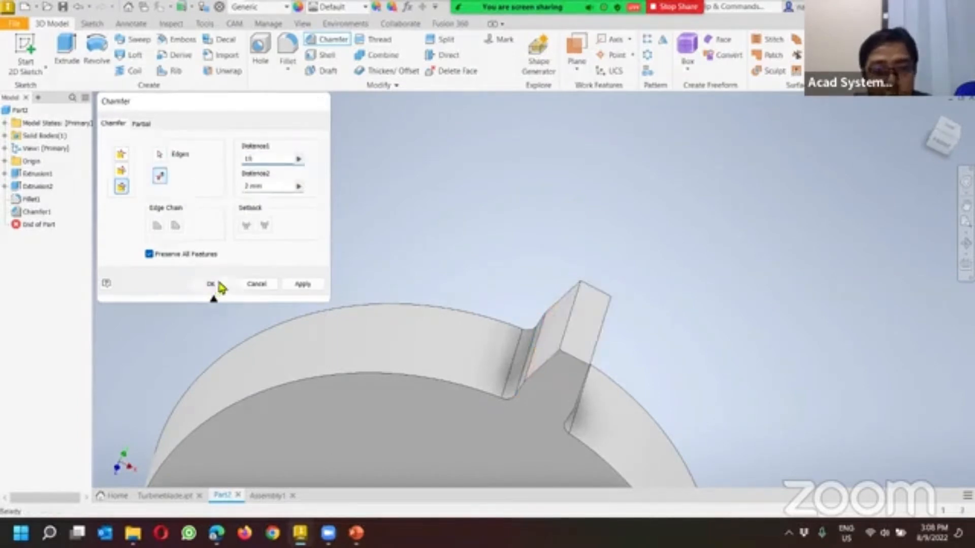
left_click(210, 285)
middle_click_drag(605, 253, 631, 224, "shift")
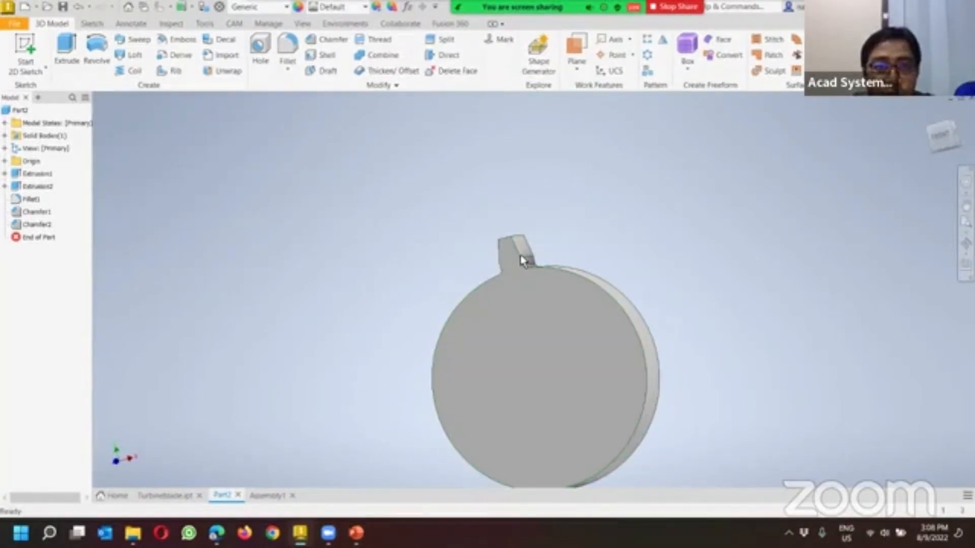
Step: Review the user parameters, checking the one that defines the number of teeth
left_click(409, 8)
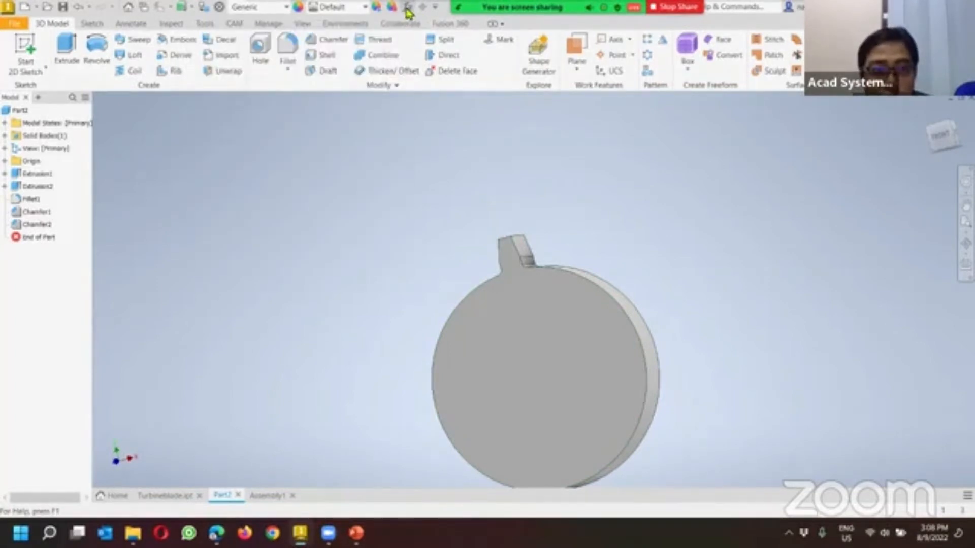
scroll(192, 199, "down", 2)
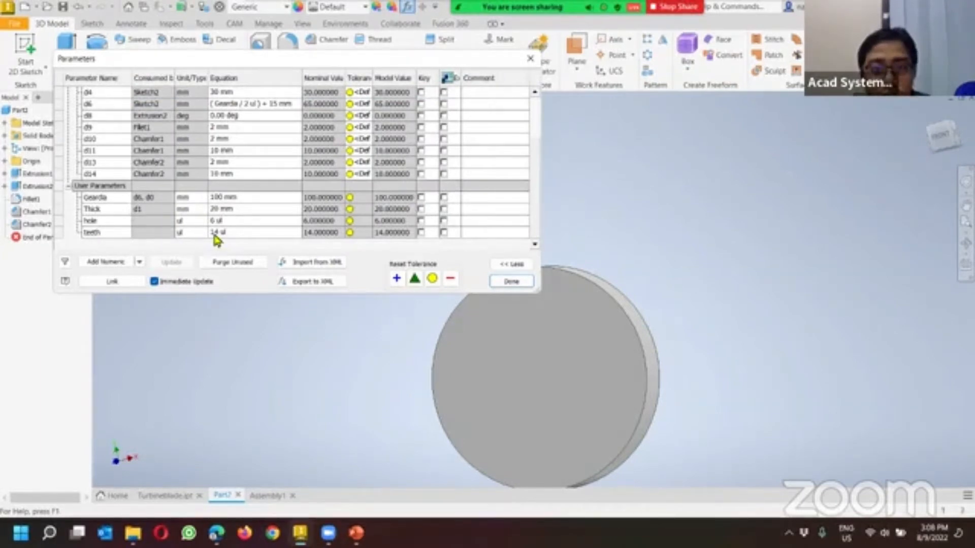
left_click(510, 282)
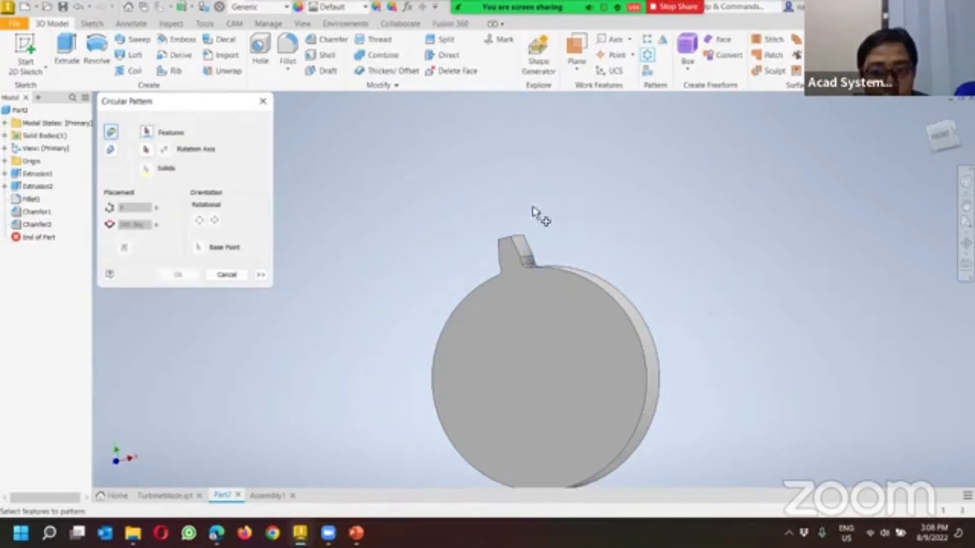
Step: Select the tooth extrusion, its fillet and both chamfers for a circular pattern about the disc's central axis
middle_click_drag(534, 210, 538, 245, "shift")
left_click(528, 257)
left_click(526, 258)
left_click(510, 248)
left_click(532, 272)
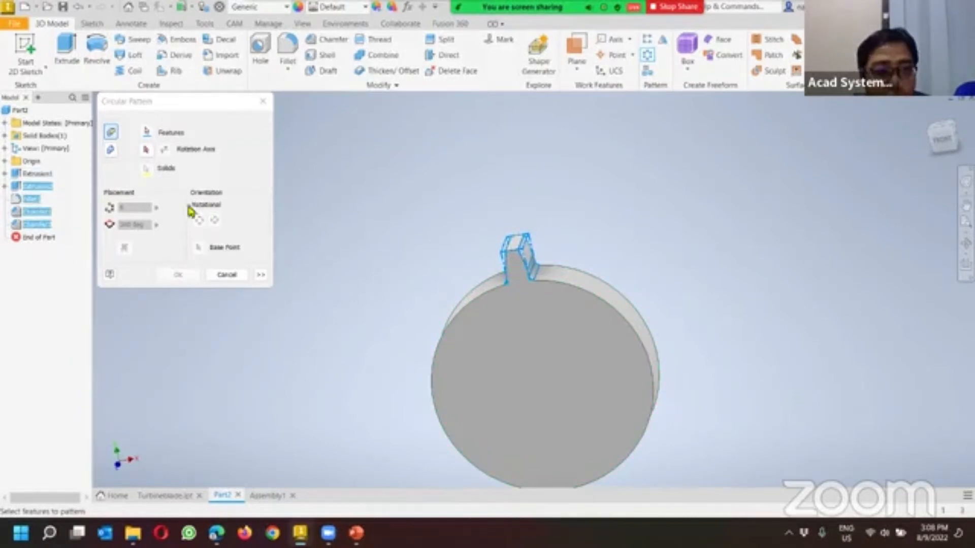
left_click(144, 151)
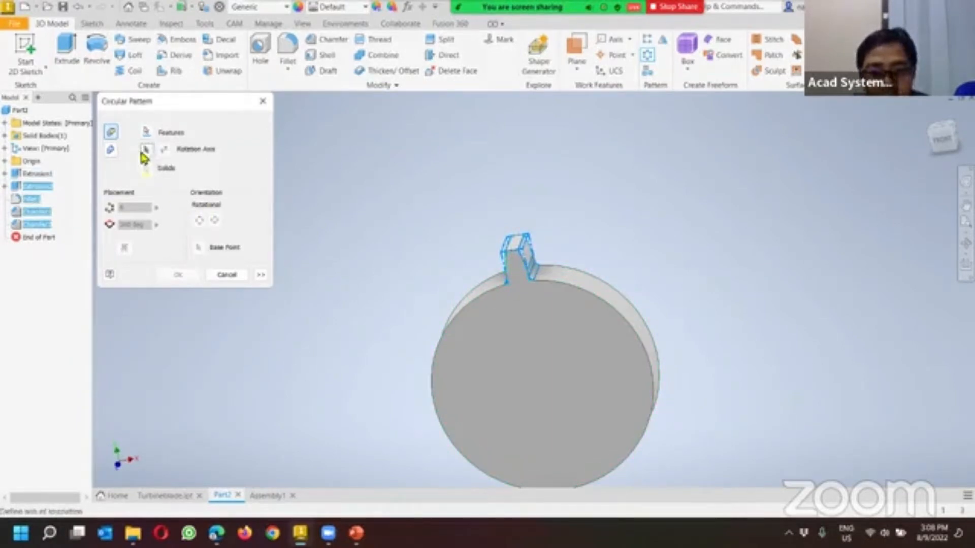
left_click(570, 295)
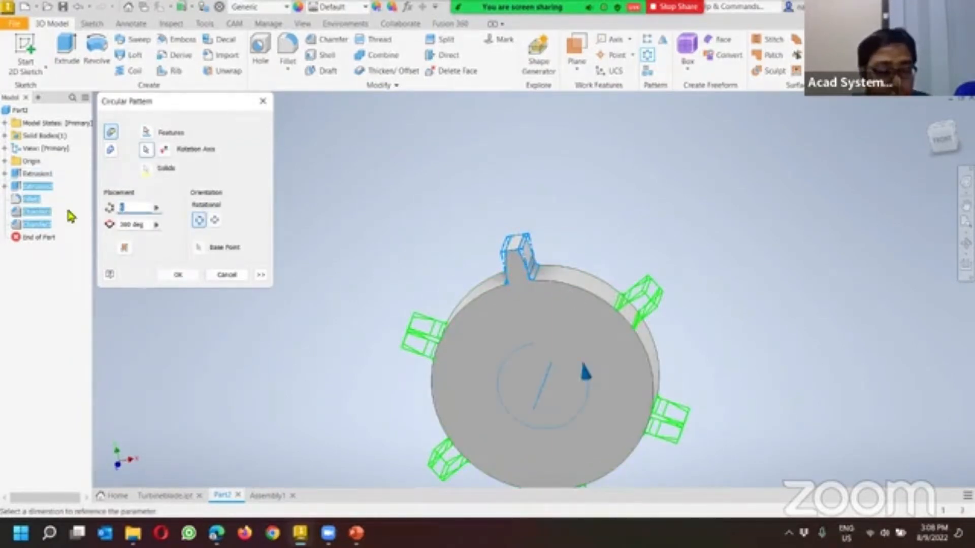
Step: Set the tooth pattern's occurrence count to the teeth parameter over 360 degrees and create the circular pattern
left_click(156, 207)
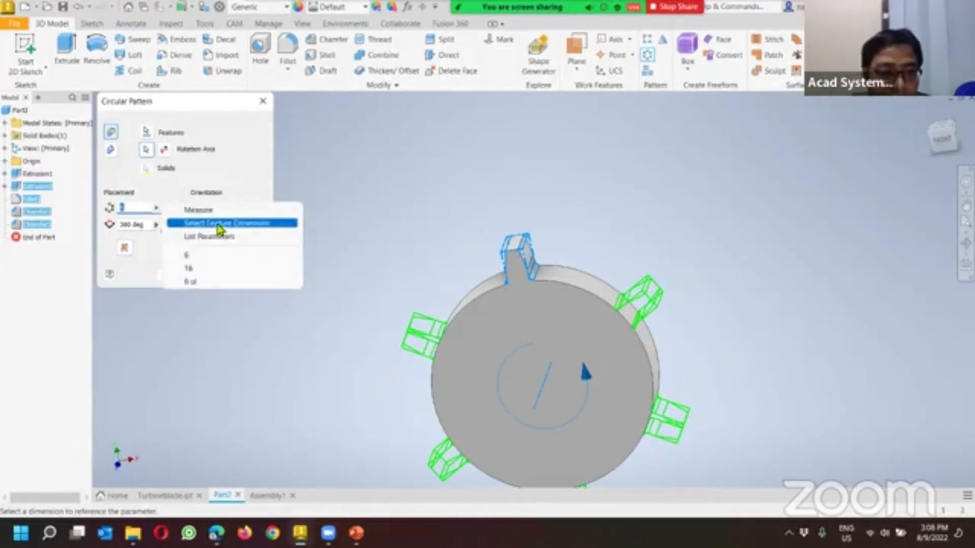
left_click(223, 243)
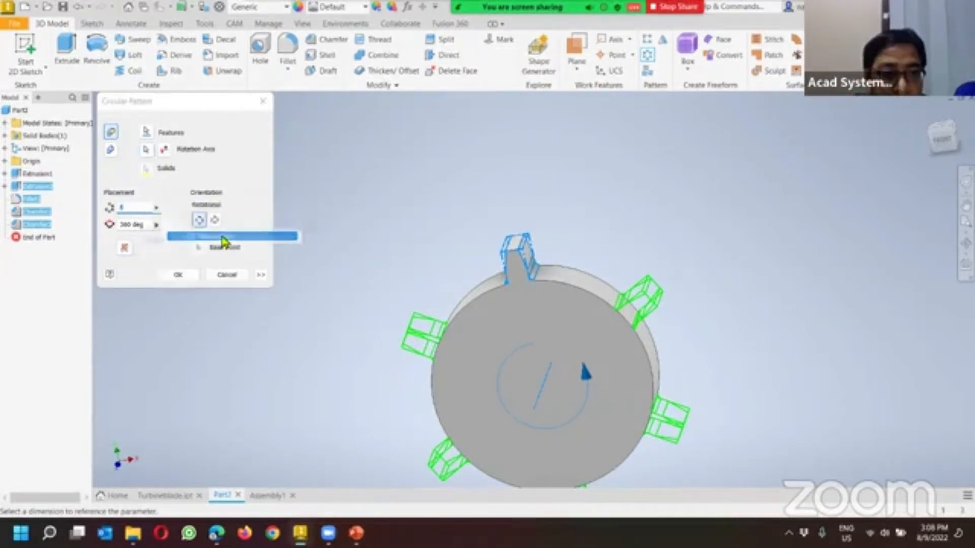
left_click(135, 249)
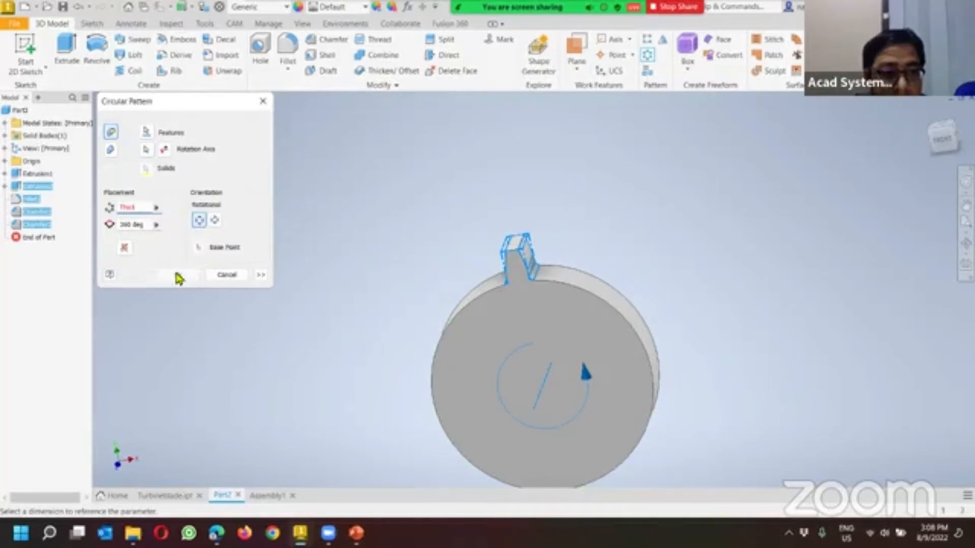
left_click(156, 208)
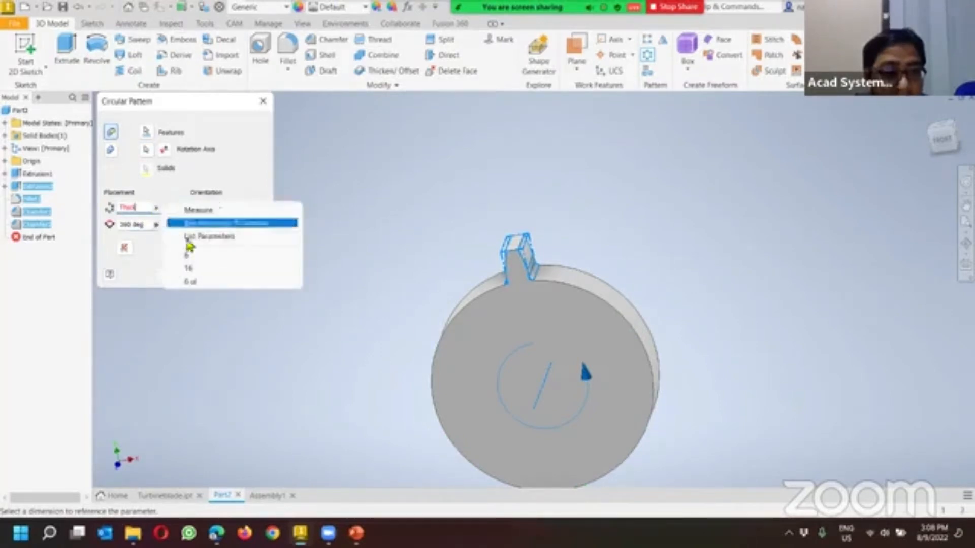
left_click(212, 248)
left_click(146, 272)
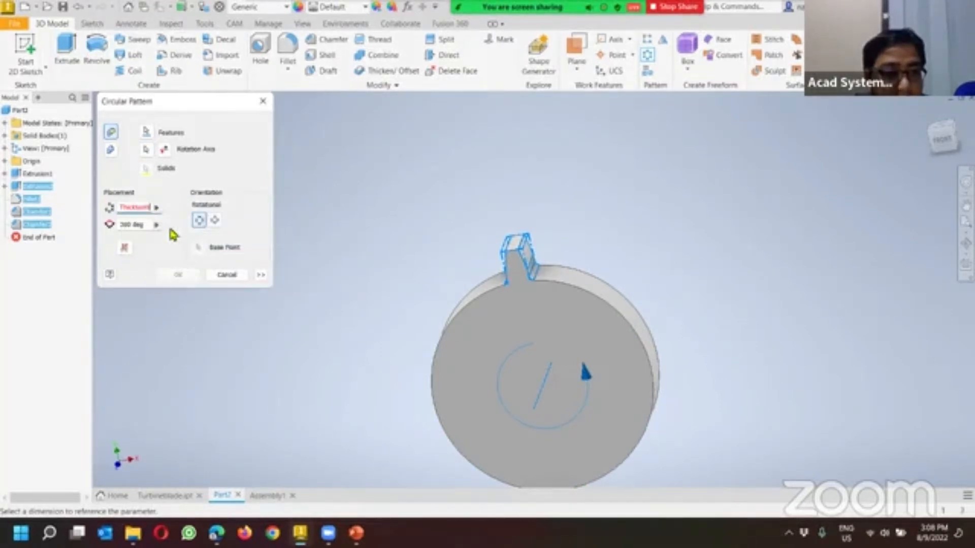
left_click_drag(141, 207, 86, 215)
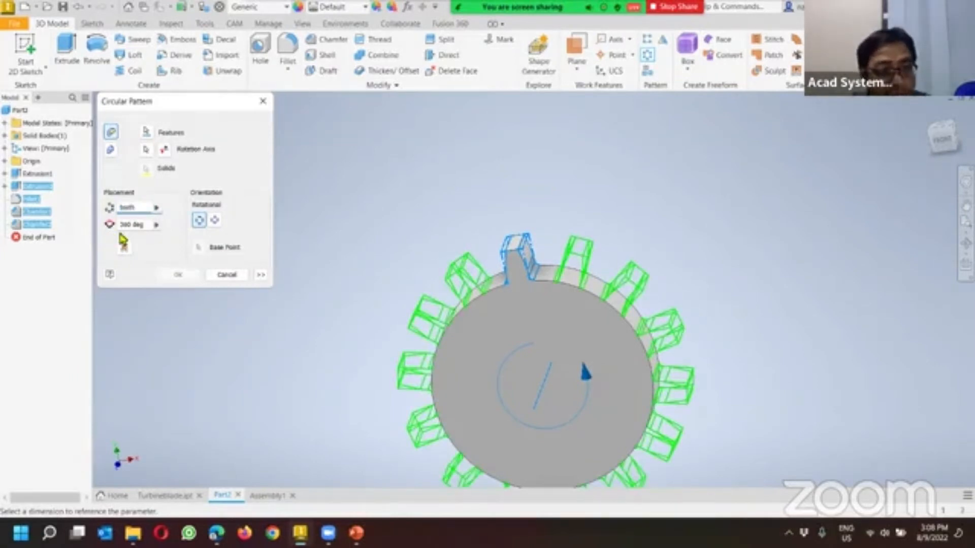
left_click(181, 274)
middle_click_drag(425, 232, 457, 261, "shift")
middle_click_drag(508, 282, 340, 219)
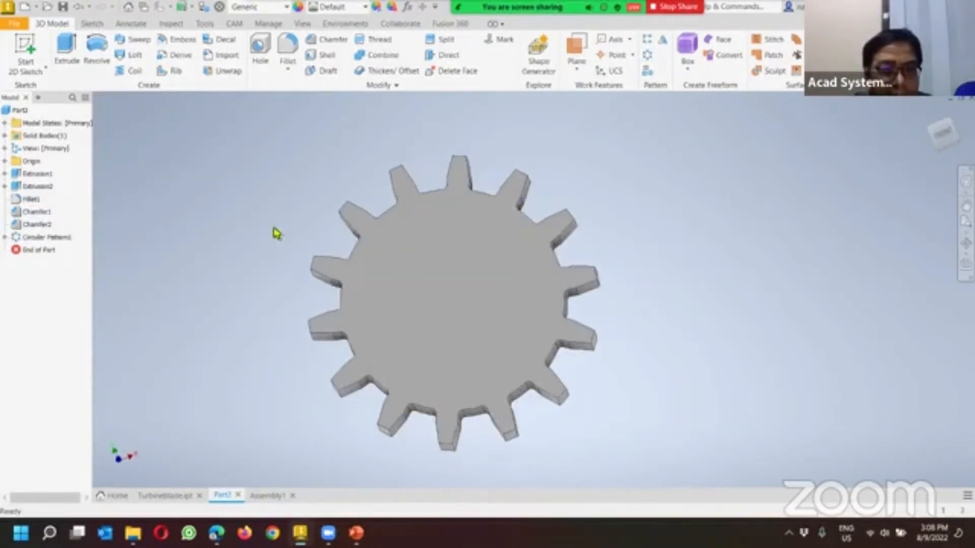
Step: Sketch a circle centred on the gear's front face and dimension its diameter as Geardia/2
left_click(25, 46)
left_click(552, 291)
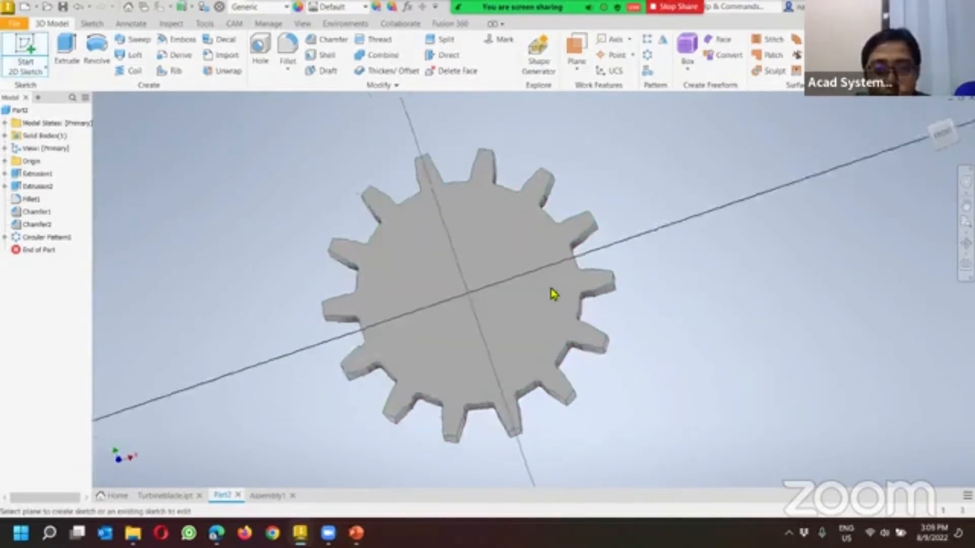
key("c")
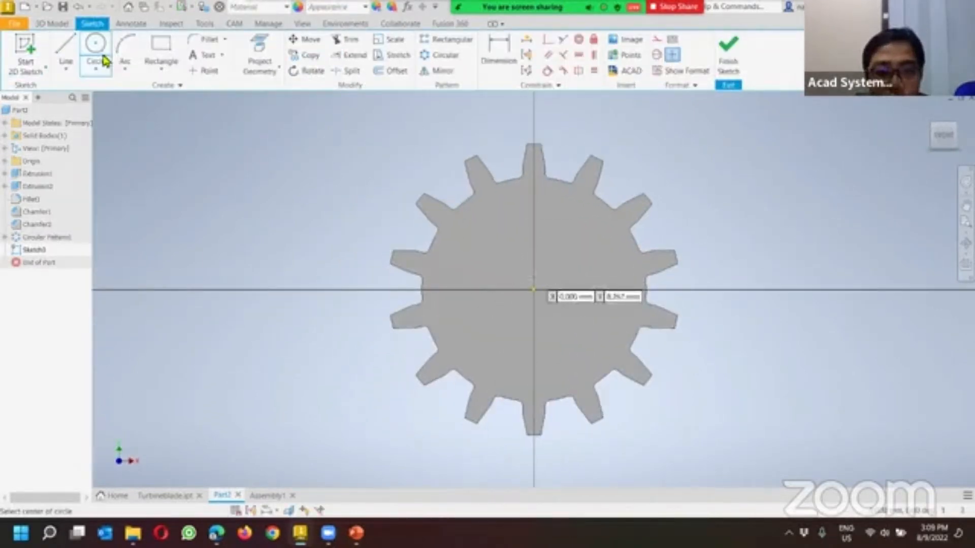
left_click(573, 250)
left_click(499, 55)
left_click(587, 281)
left_click(615, 287)
left_click(641, 324)
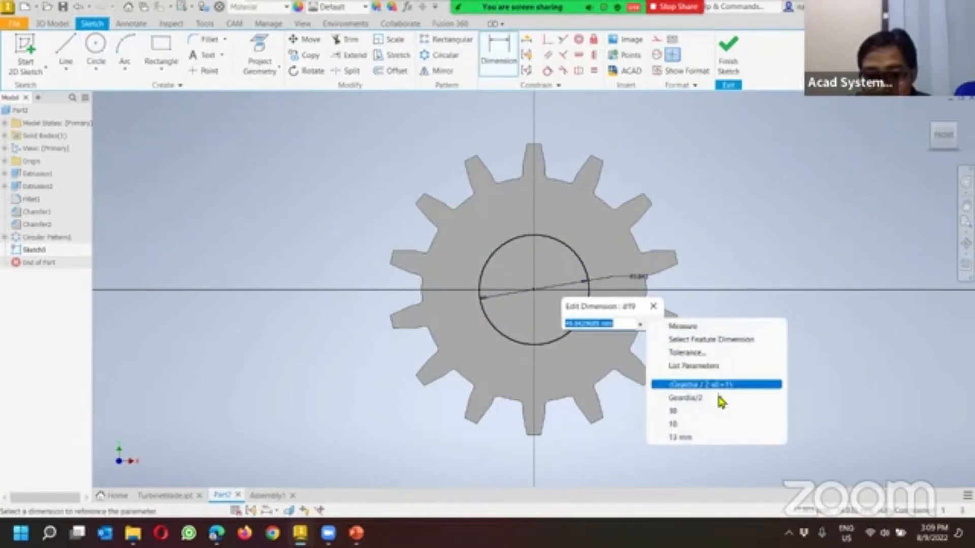
left_click(719, 398)
left_click(657, 324)
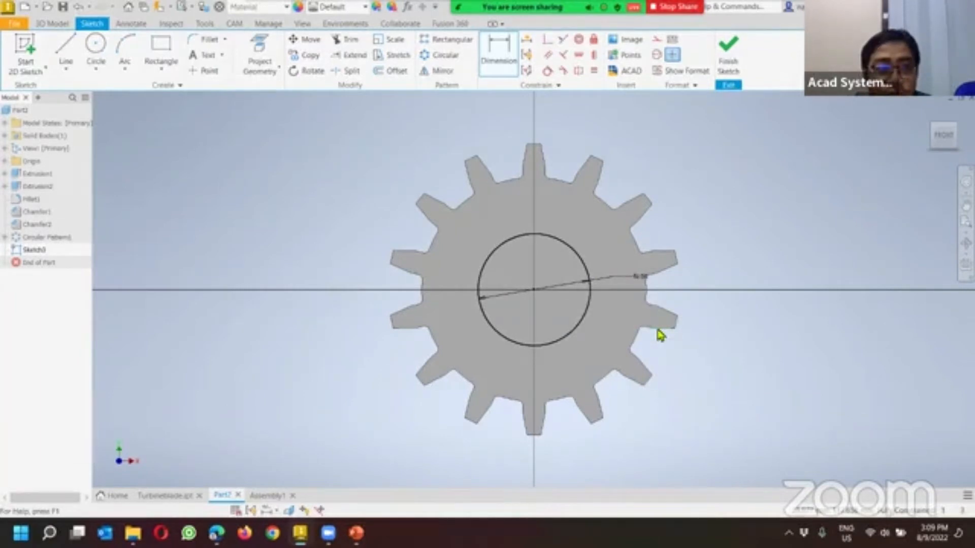
Step: Add a 13 mm circle centred on the uppermost point of the larger circle and finish the sketch
key("c")
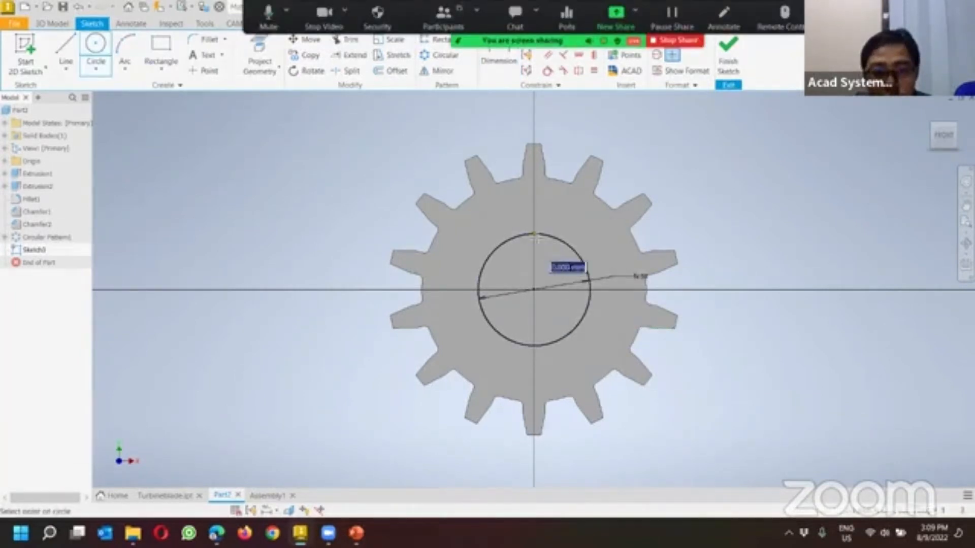
left_click(534, 237)
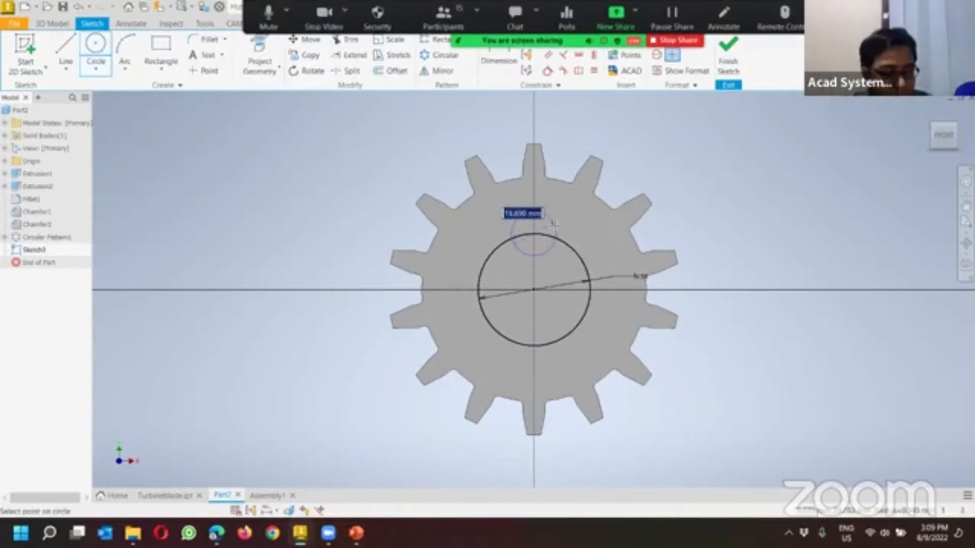
type("13")
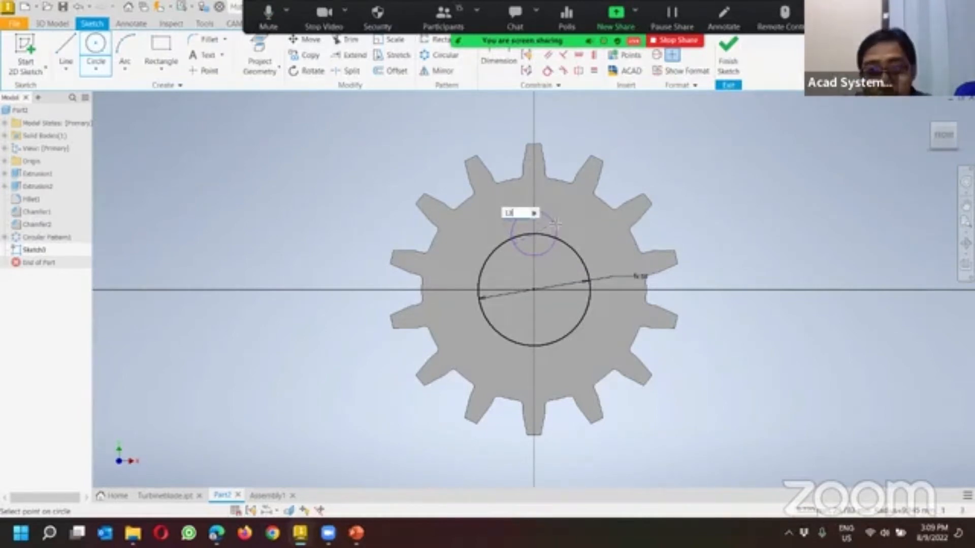
key("Return")
left_click(721, 54)
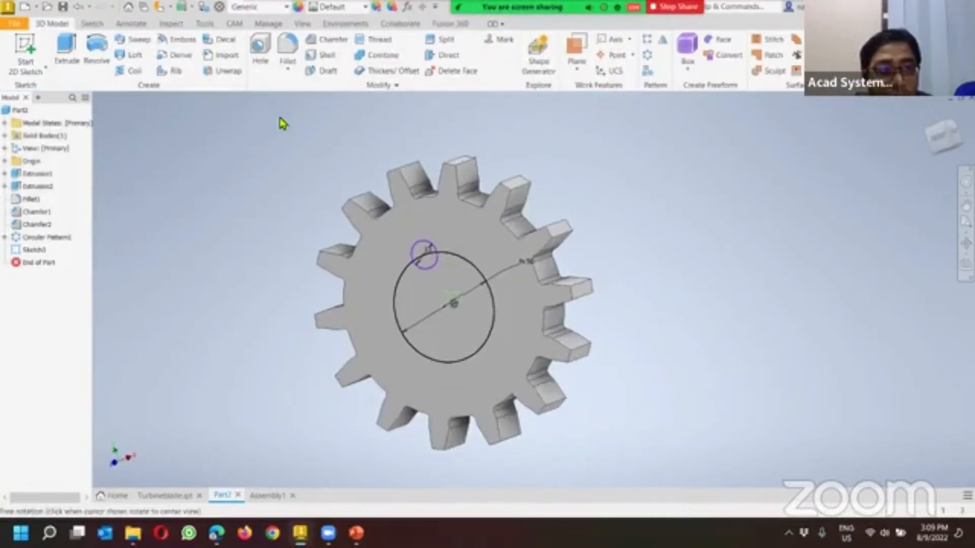
Step: Extrude the small circle as a cut through all of the gear disc, with the direction flipped into the body
key("e")
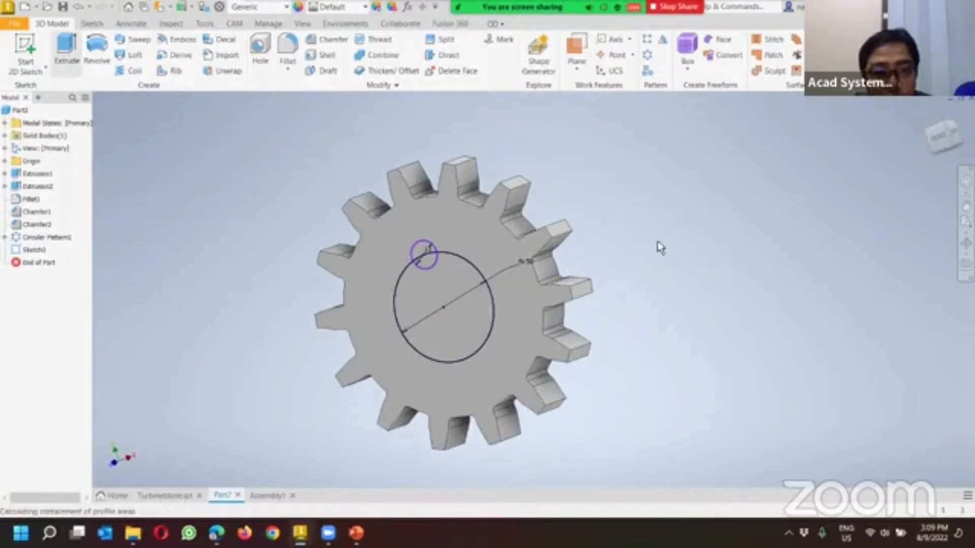
left_click(252, 202)
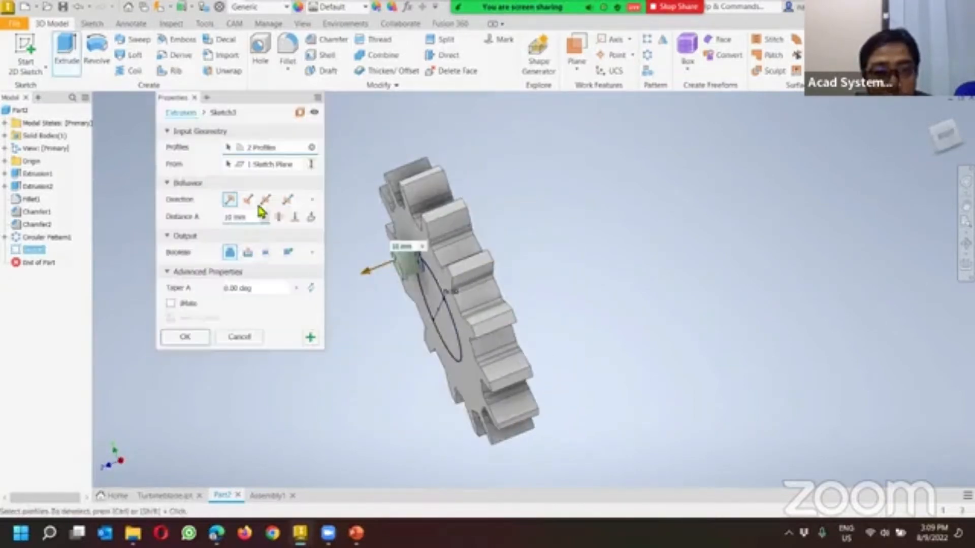
left_click(254, 250)
left_click(279, 217)
middle_click_drag(103, 297, 128, 300, "shift")
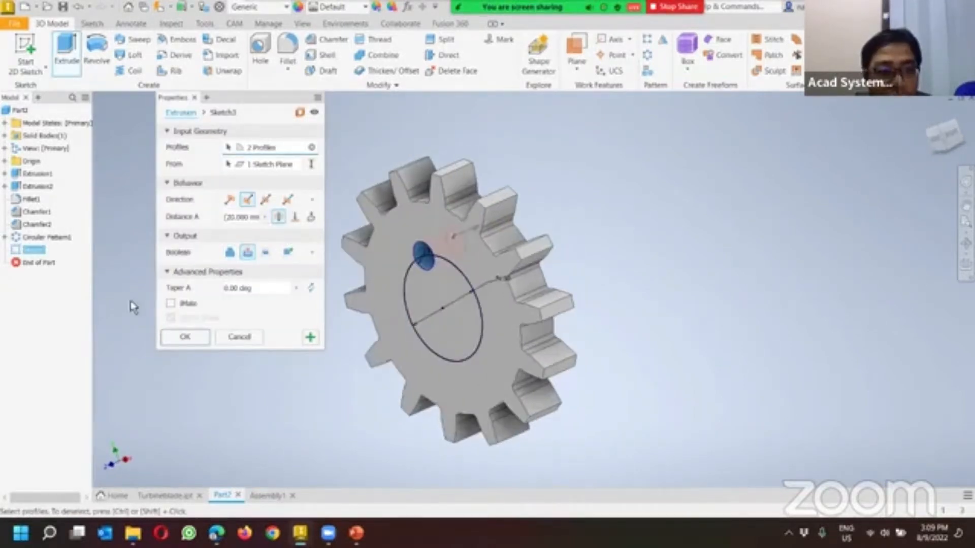
left_click(184, 337)
middle_click_drag(514, 296, 491, 259, "shift")
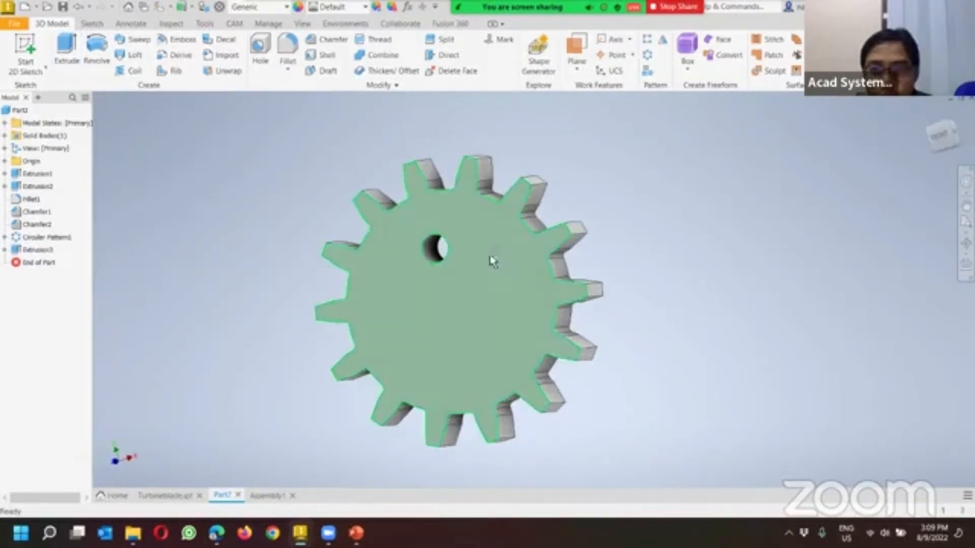
Step: Pattern the hole circularly around the disc's axis with six occurrences over 360 degrees
left_click(647, 55)
left_click(434, 248)
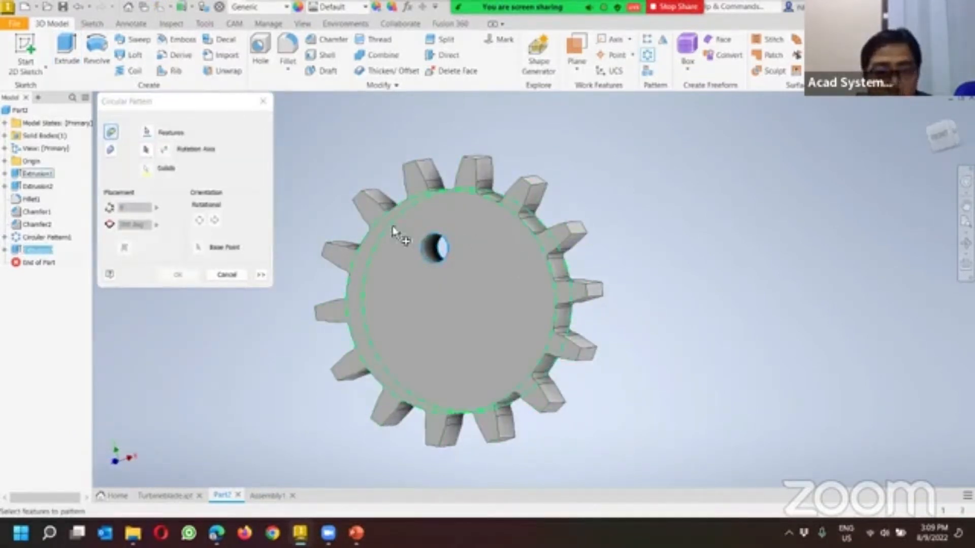
left_click(147, 150)
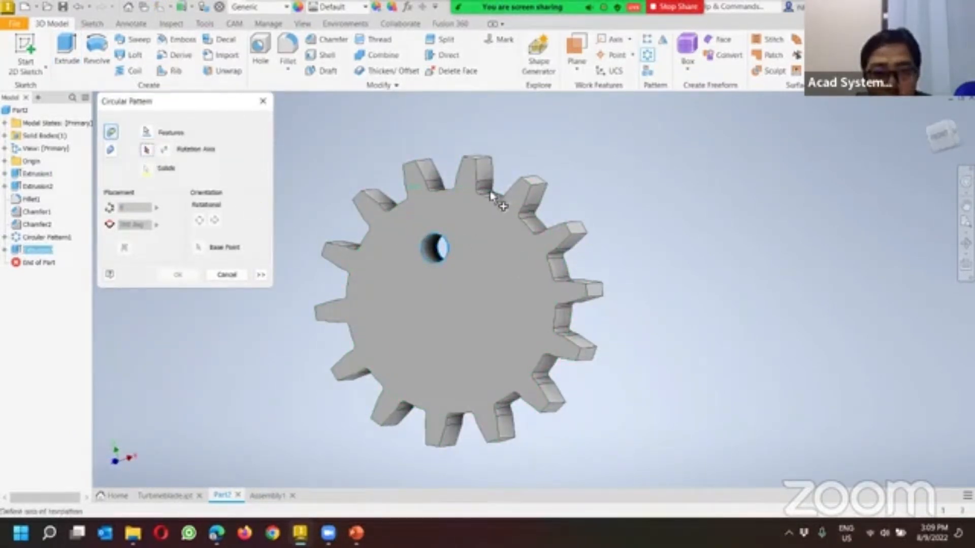
left_click(496, 203)
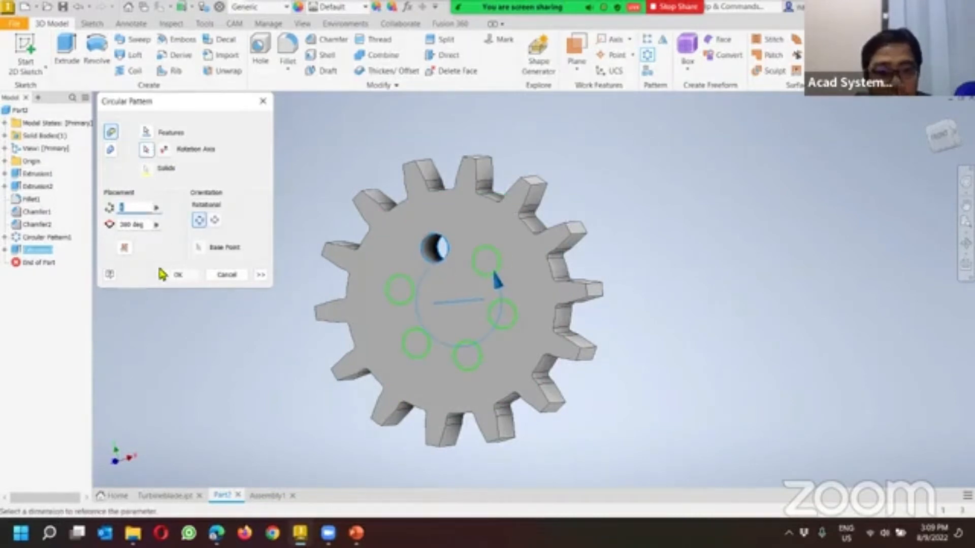
left_click(178, 275)
mouse_move(318, 257)
middle_mouse_down("shift")
mouse_move(342, 226)
mouse_move(294, 259)
mouse_move(335, 261)
mouse_move(347, 236)
mouse_move(309, 270)
mouse_move(325, 255)
mouse_move(395, 263)
middle_mouse_up("shift")
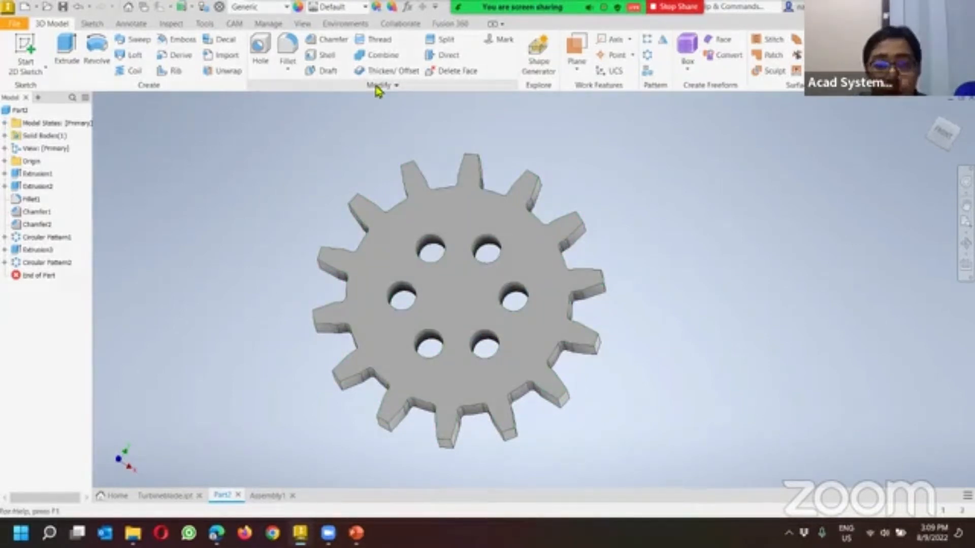
Step: Set the Geardia user parameter to 120 mm and close the parameter table to update the gear
left_click(408, 7)
left_click_drag(374, 65, 777, 107)
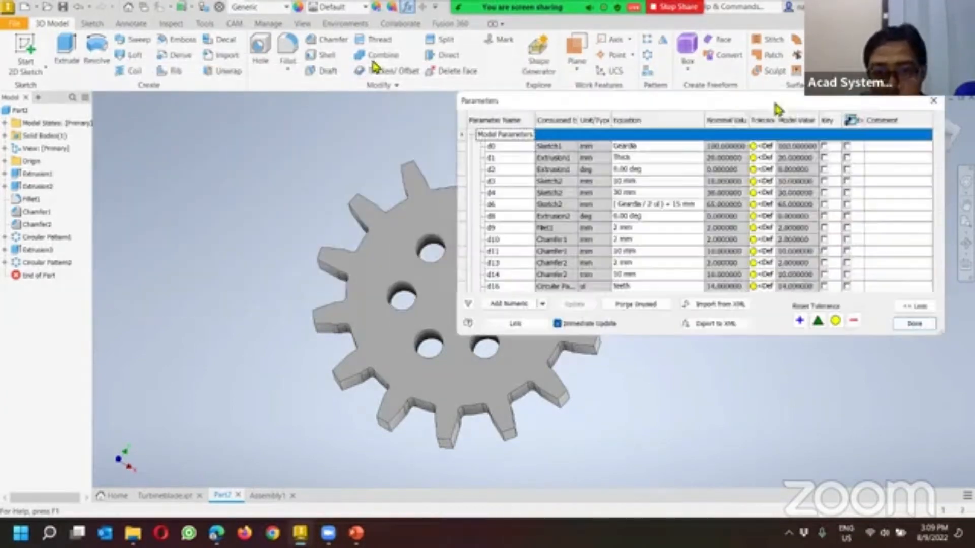
scroll(678, 207, "down", 3)
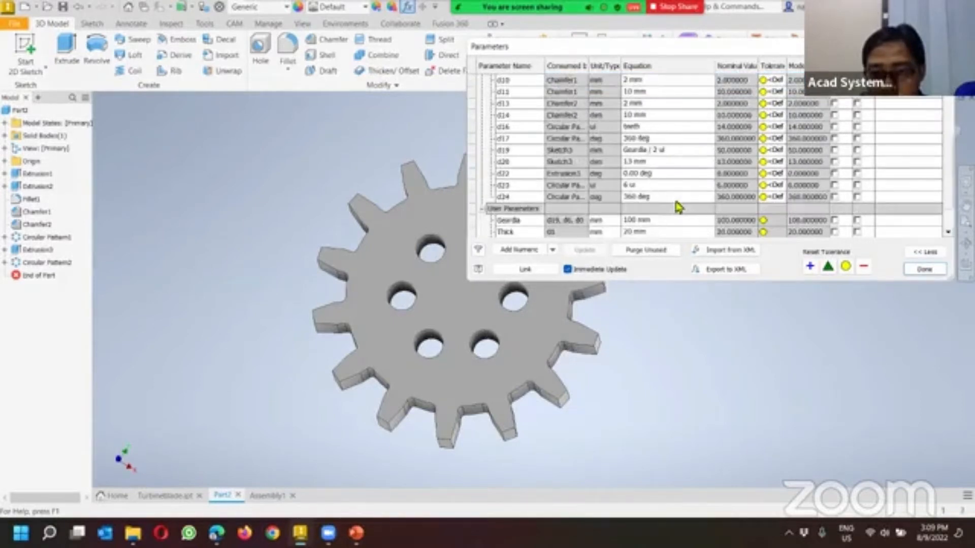
scroll(633, 234, "down", 1)
left_click(633, 186)
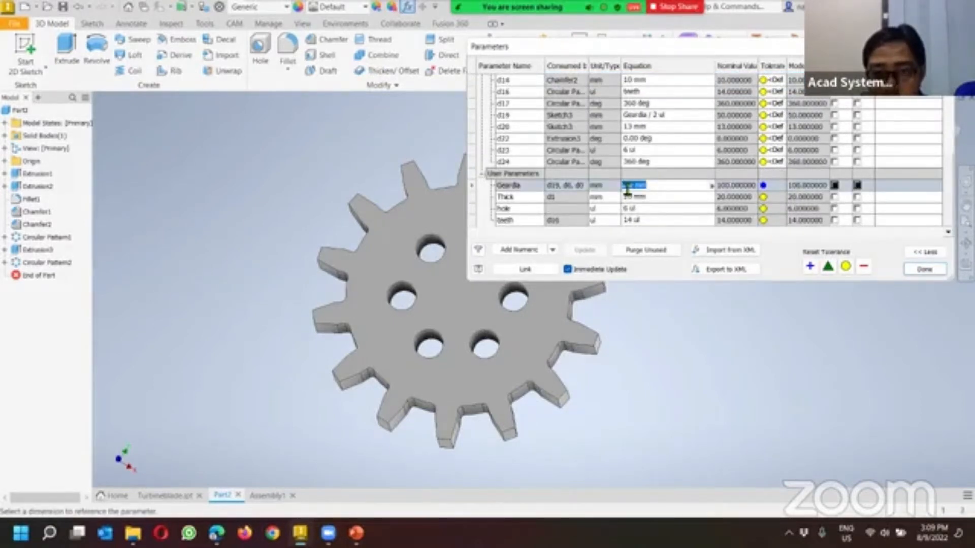
double_click(630, 186)
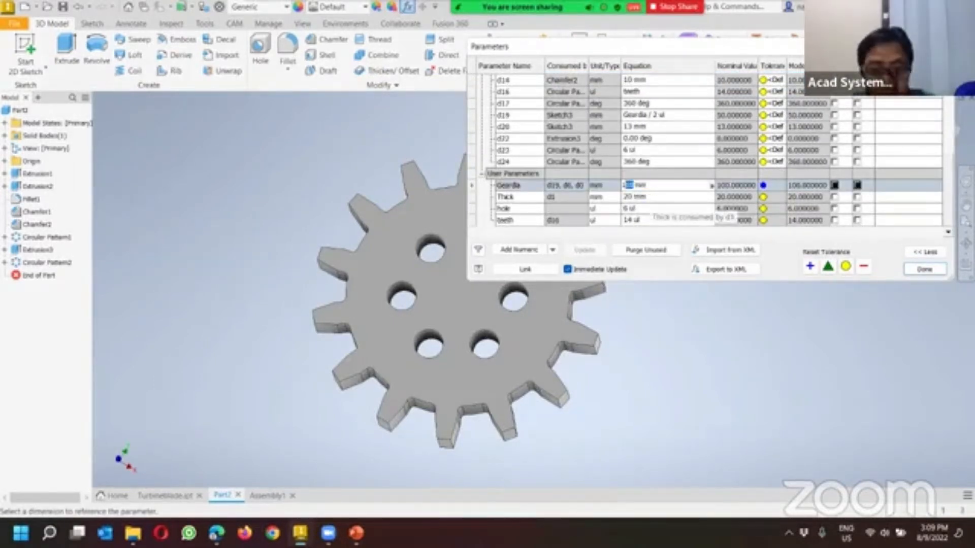
left_click(925, 269)
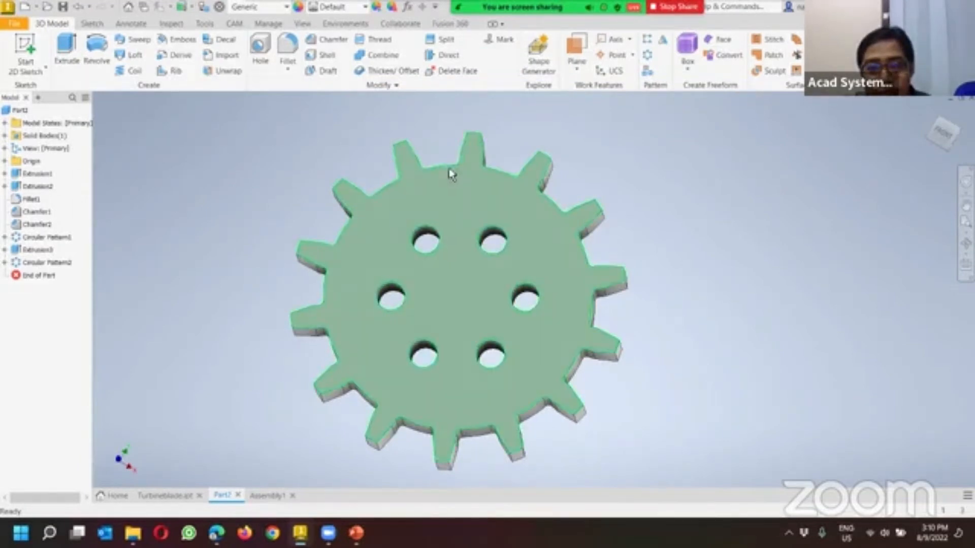
Step: Set the Geardia user parameter back to 100 mm and close the parameter table
left_click(407, 7)
scroll(655, 226, "down", 4)
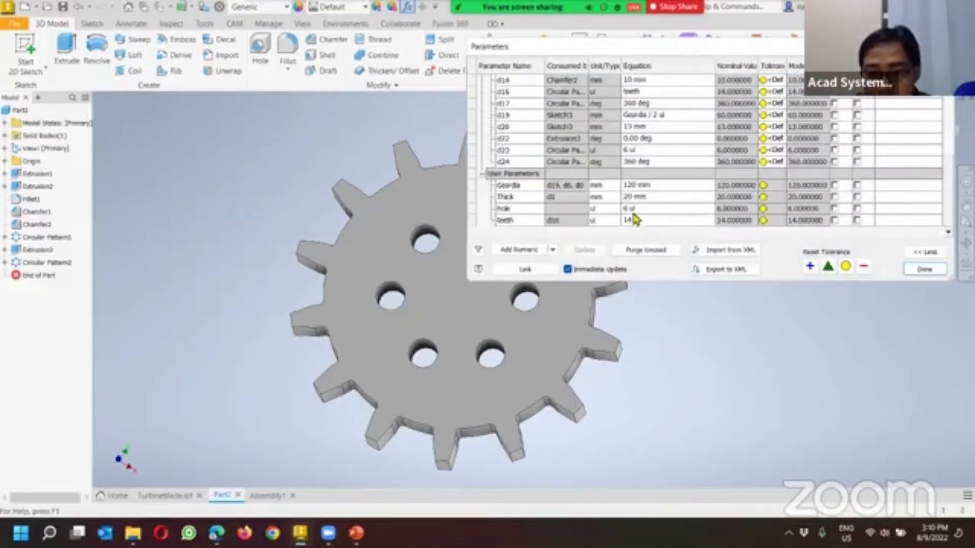
left_click(629, 186)
key("BackSpace")
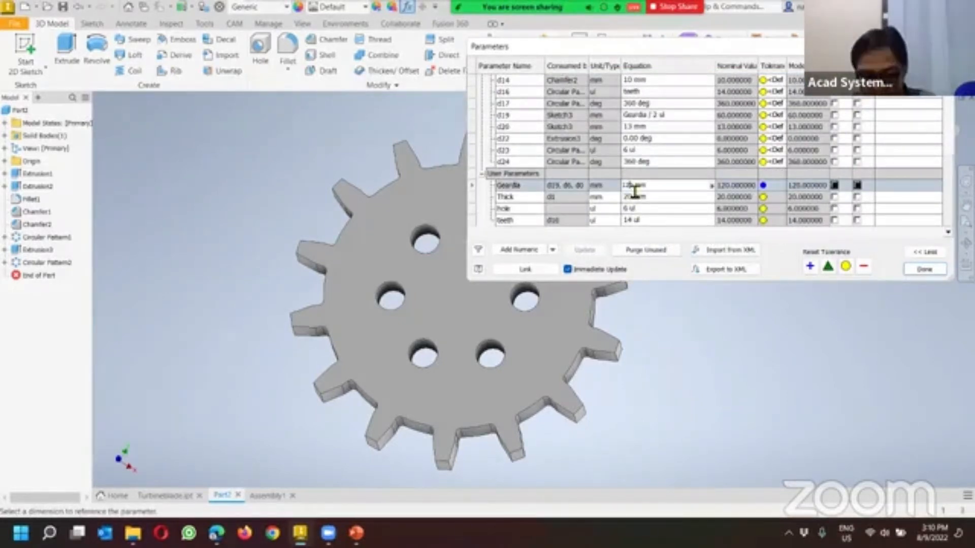
type("1")
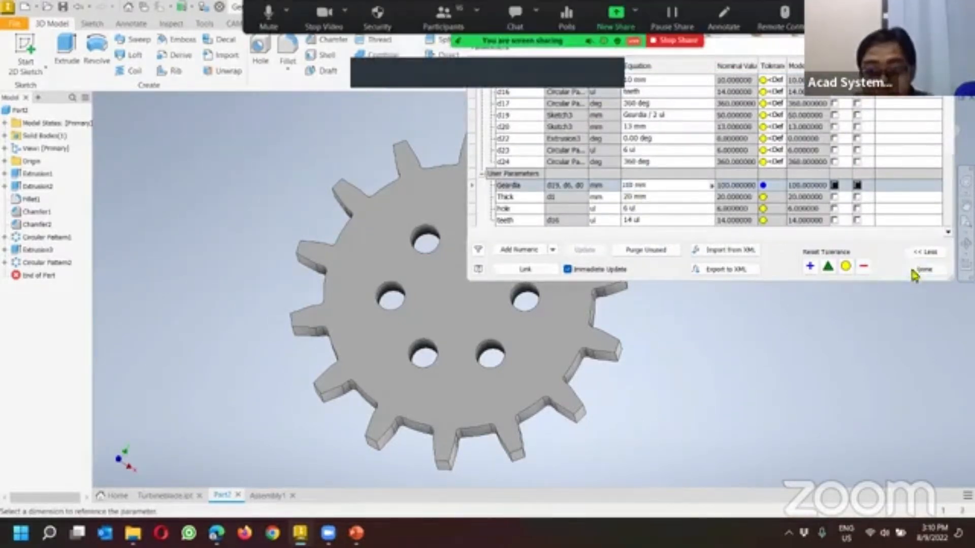
left_click(916, 274)
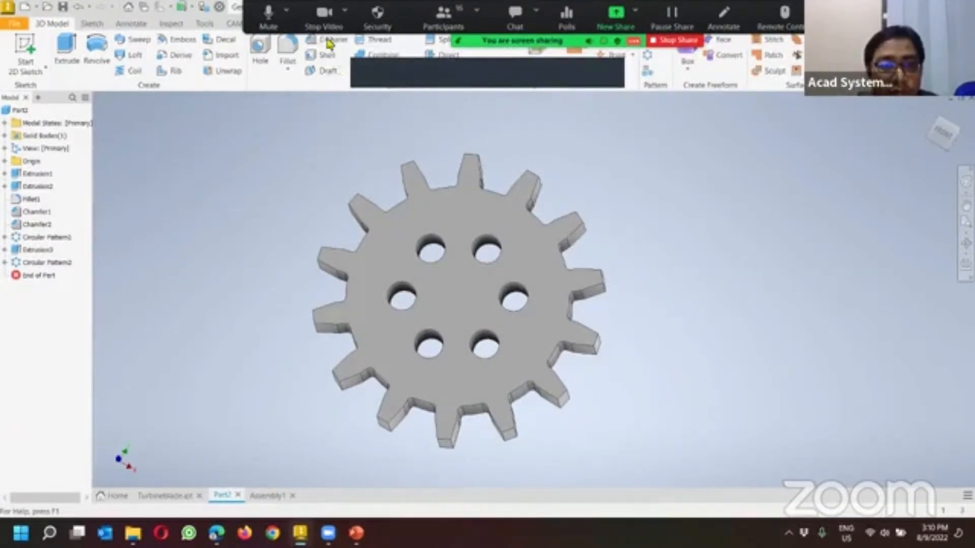
Step: Copy the Primary model state and delete the copy
scroll(449, 122, "up", 2)
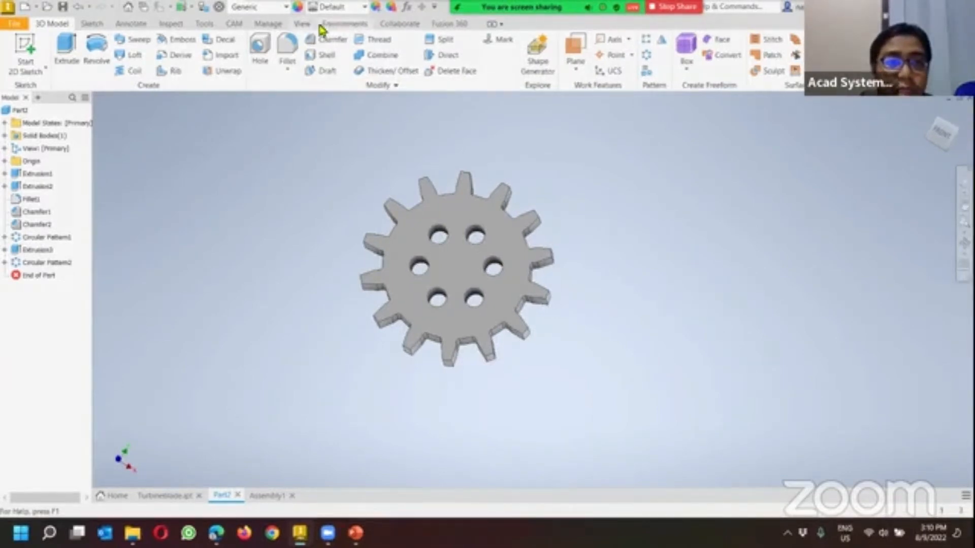
left_click(269, 24)
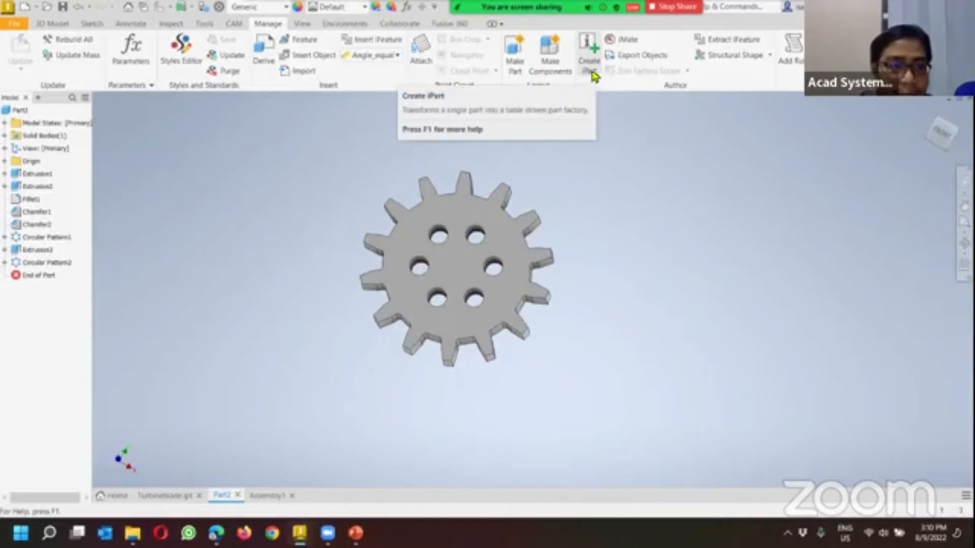
left_click(6, 123)
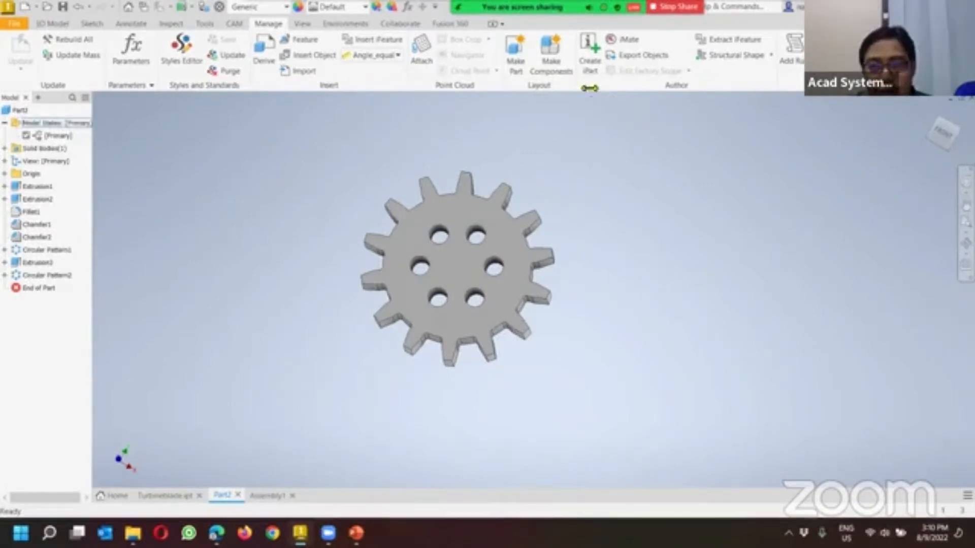
right_click(59, 138)
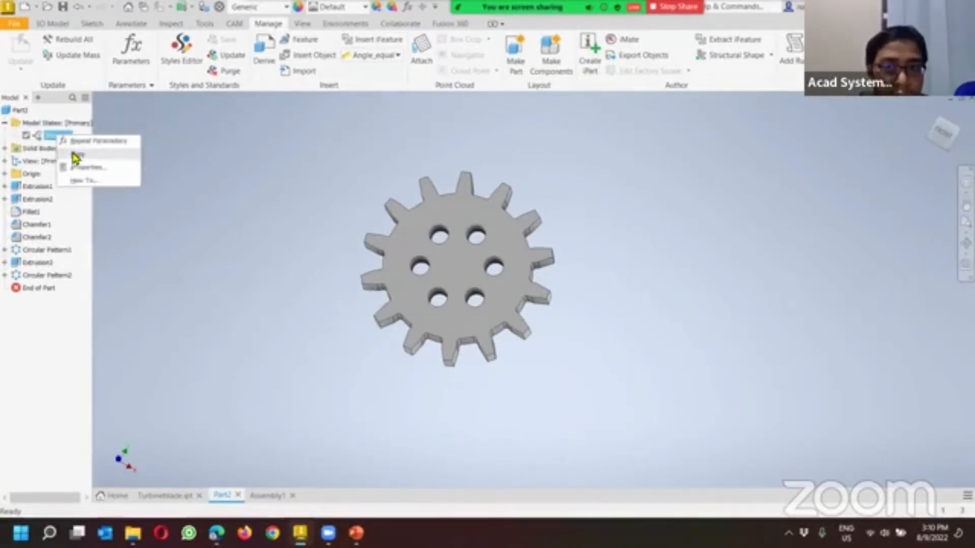
left_click(76, 155)
left_click(475, 283)
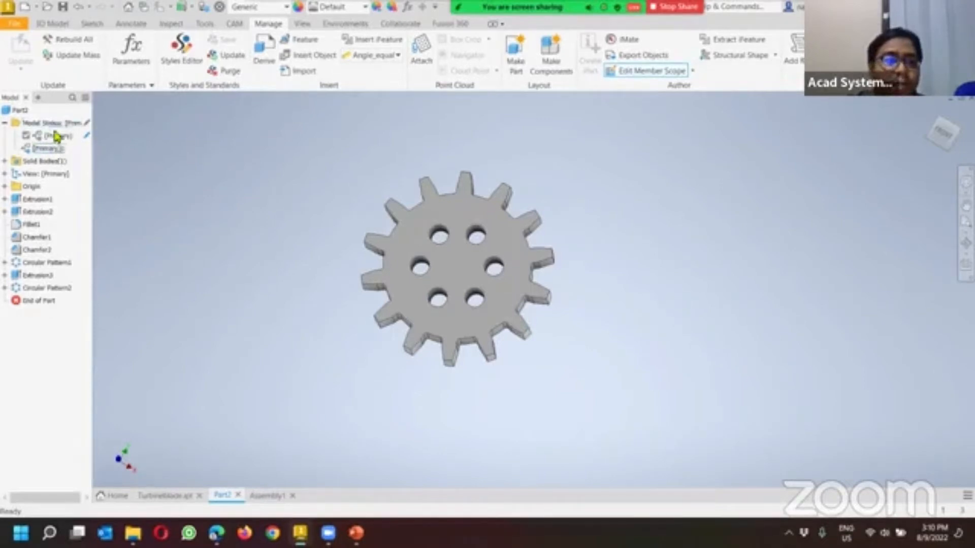
right_click(51, 149)
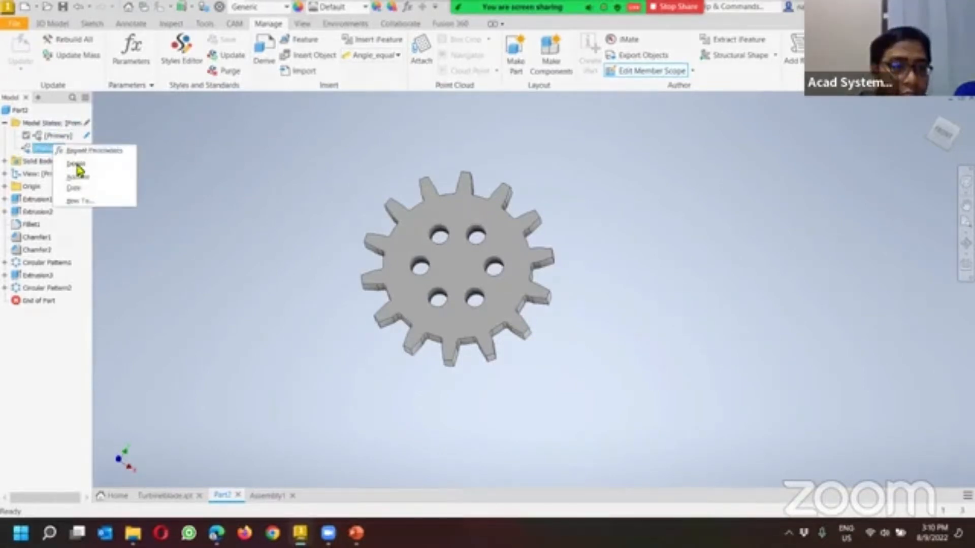
left_click(77, 164)
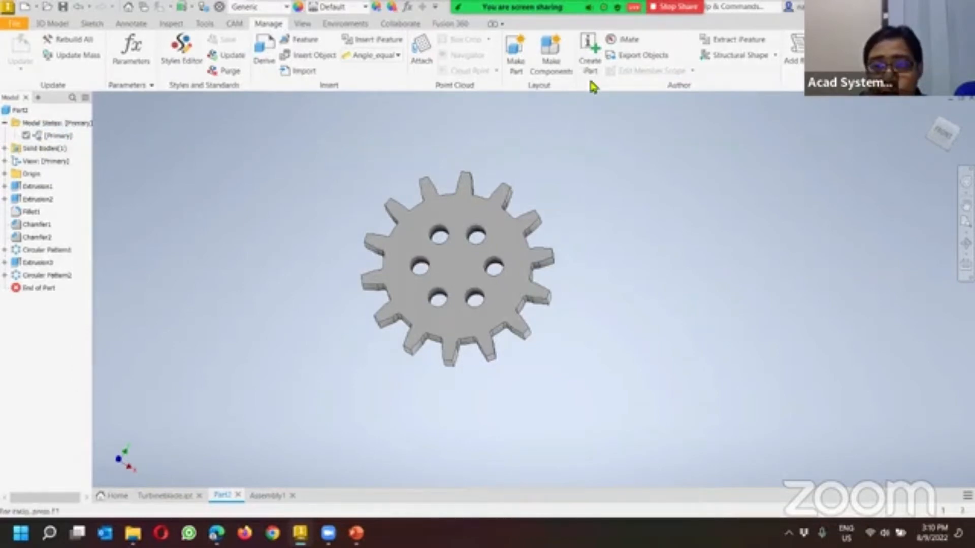
Step: Convert the gear into an iPart factory with Geardia, Thick, hole and teeth as table columns, and inspect its member table
left_click(593, 74)
left_click(466, 321)
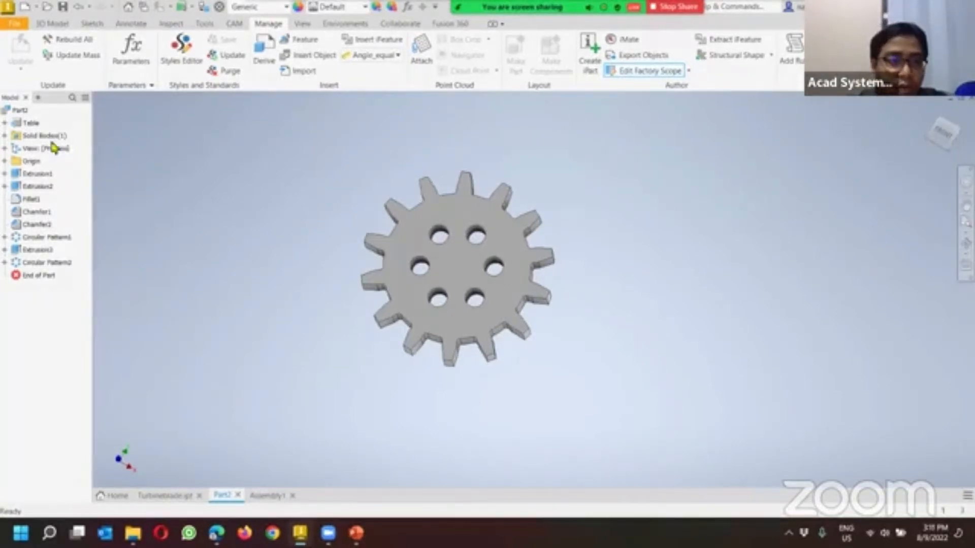
left_click(5, 124)
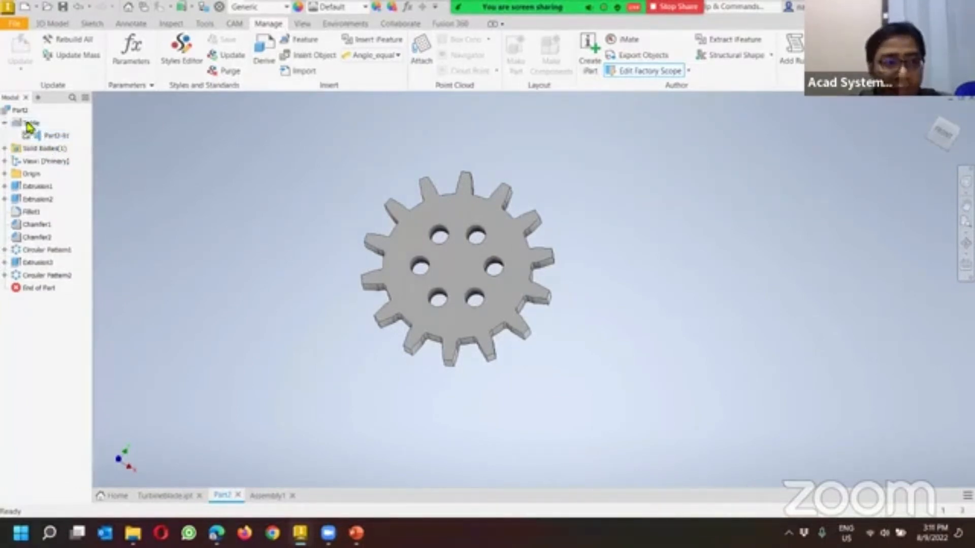
left_click(4, 123)
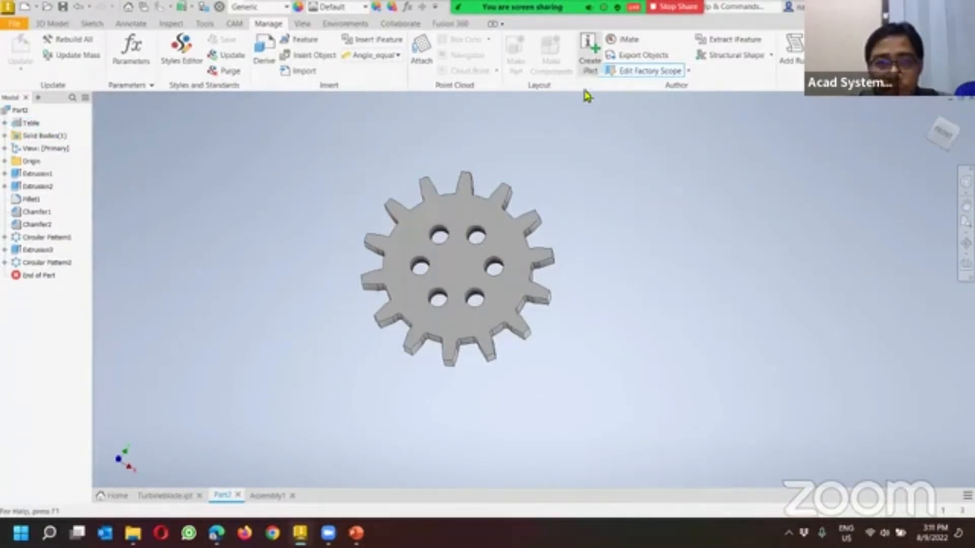
Step: Reopen the iPart table for editing, remove the Geardia parameter column and add it back
left_click(590, 66)
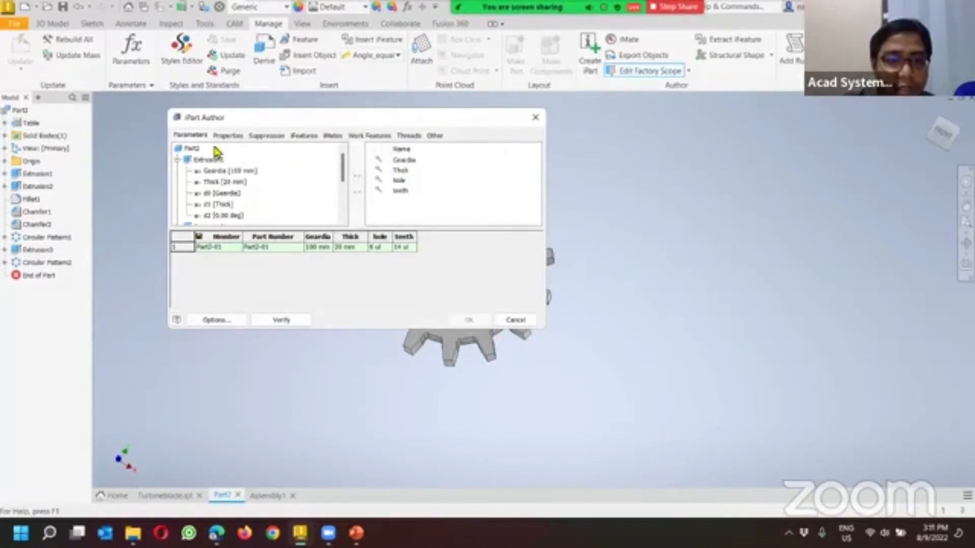
left_click(409, 160)
left_click(406, 171)
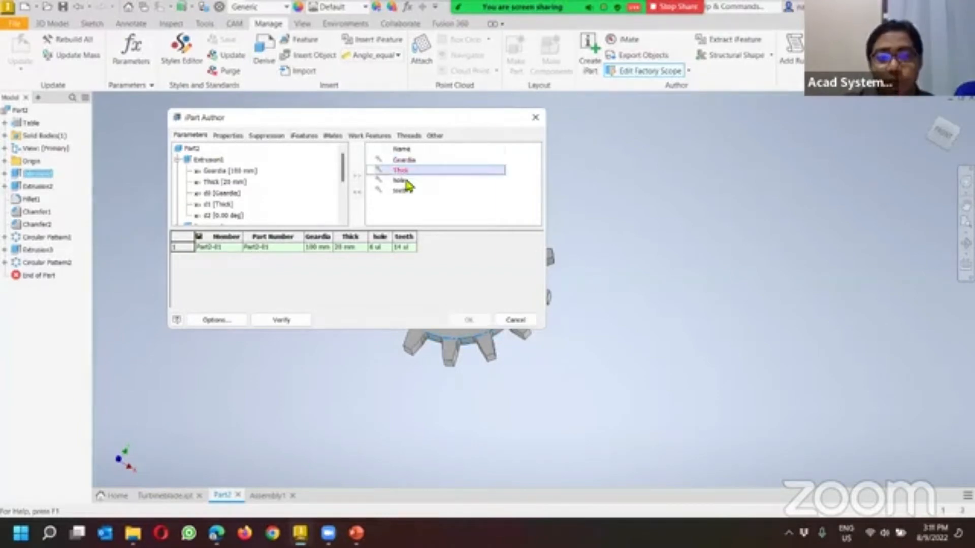
left_click(406, 181)
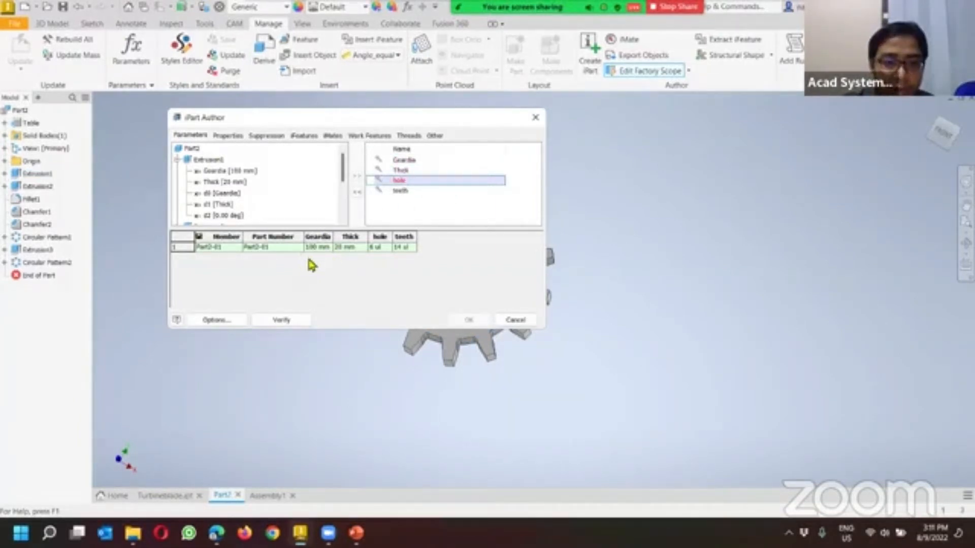
left_click(410, 161)
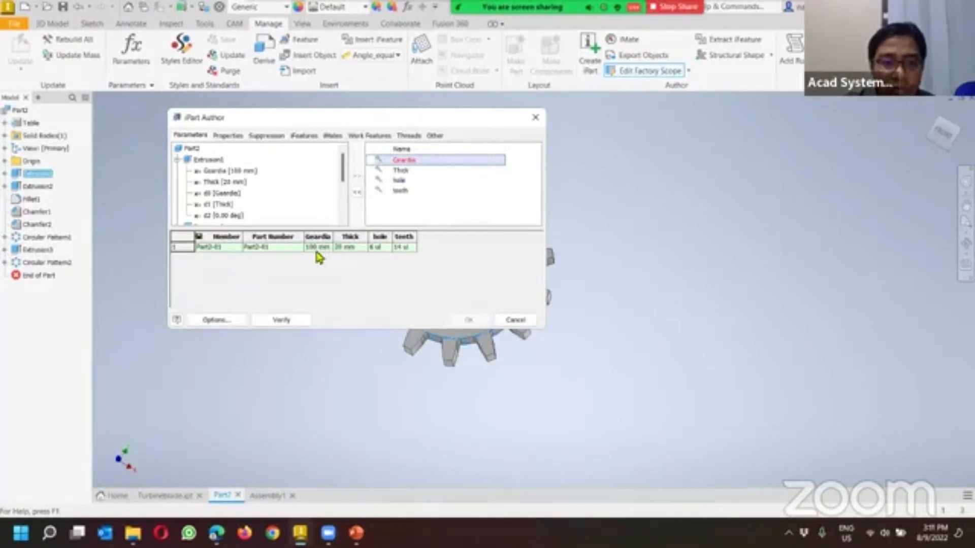
left_click(357, 192)
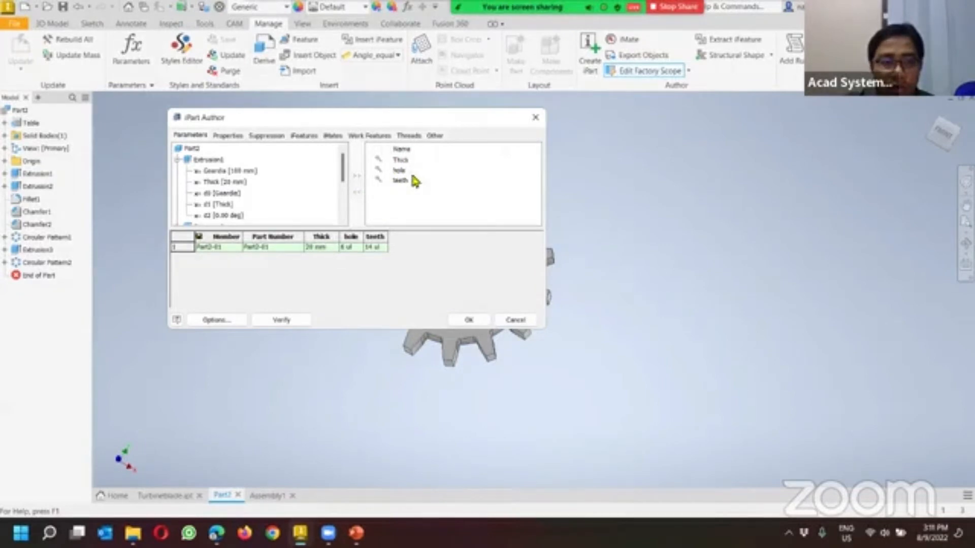
left_click(253, 171)
left_click(358, 176)
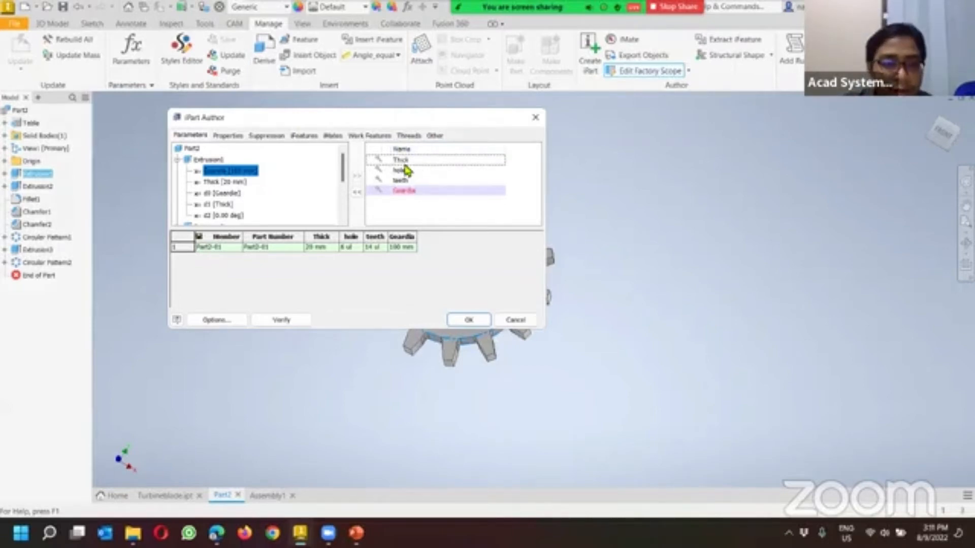
Step: Add Extrusion1's d2 parameter to the iPart table and remove it again
left_click(219, 194)
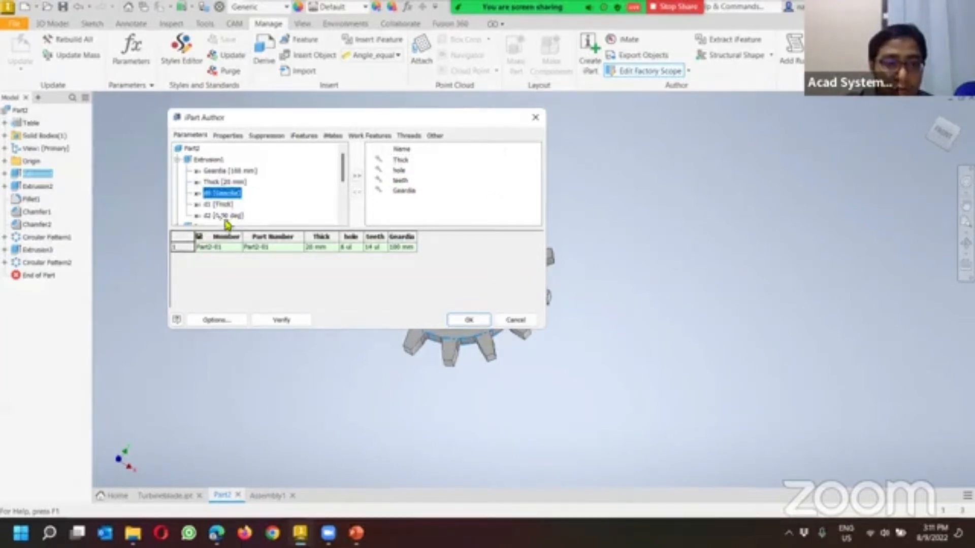
left_click(226, 216)
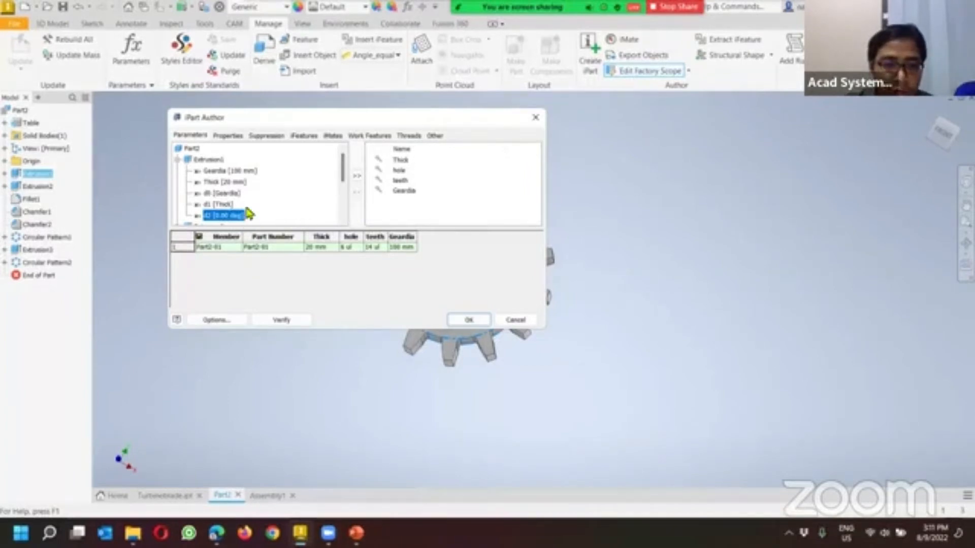
left_click(355, 177)
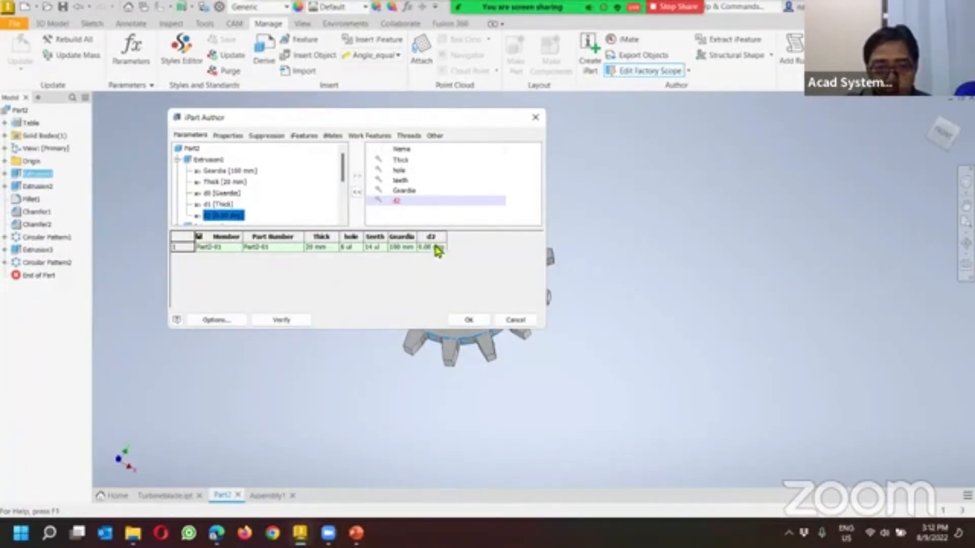
left_click(355, 192)
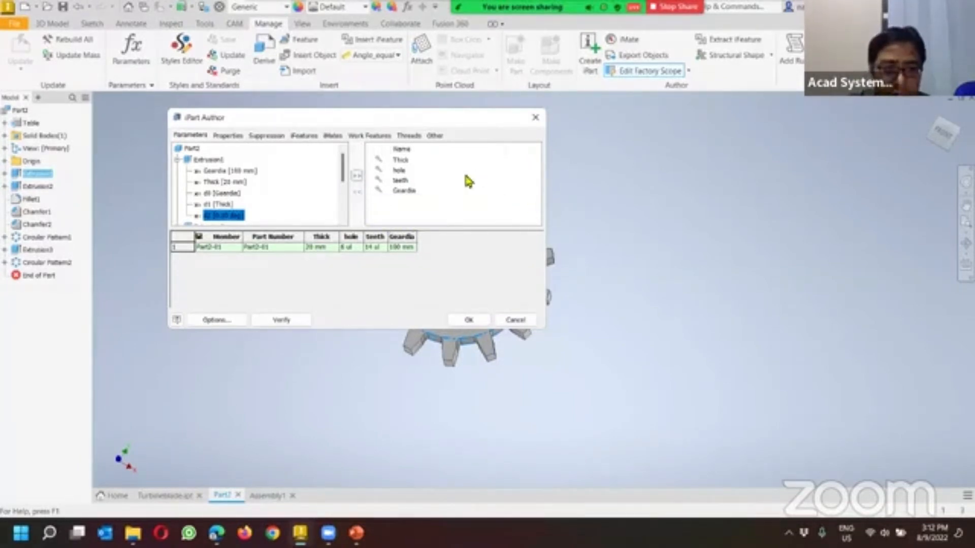
Step: Examine the first member's part number, thickness, hole, teeth and Geardia entries in the iPart table
left_click(188, 249)
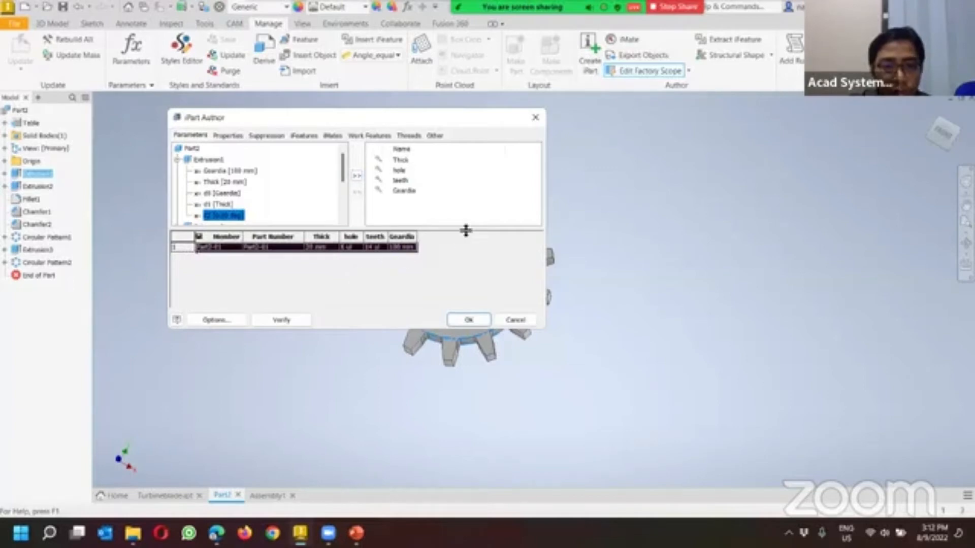
left_click(400, 238)
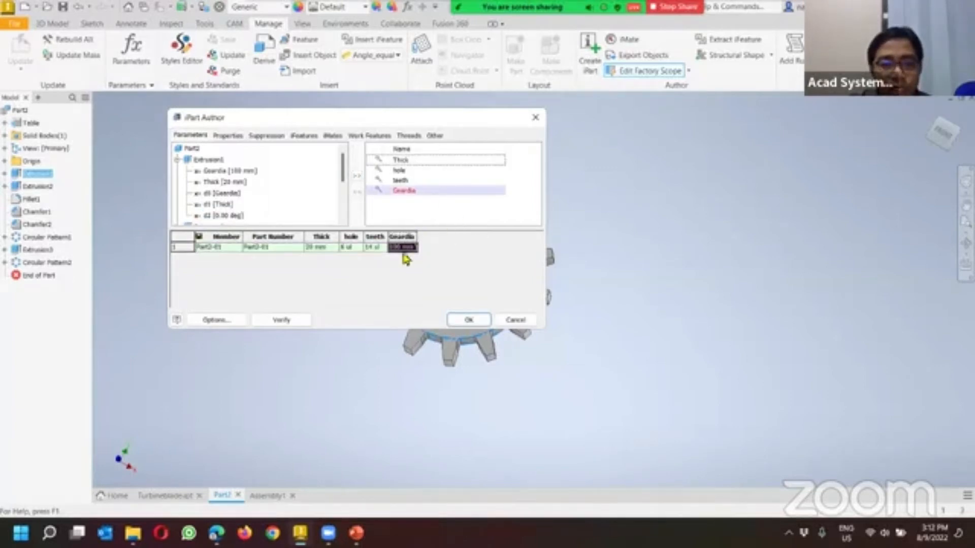
left_click(284, 247)
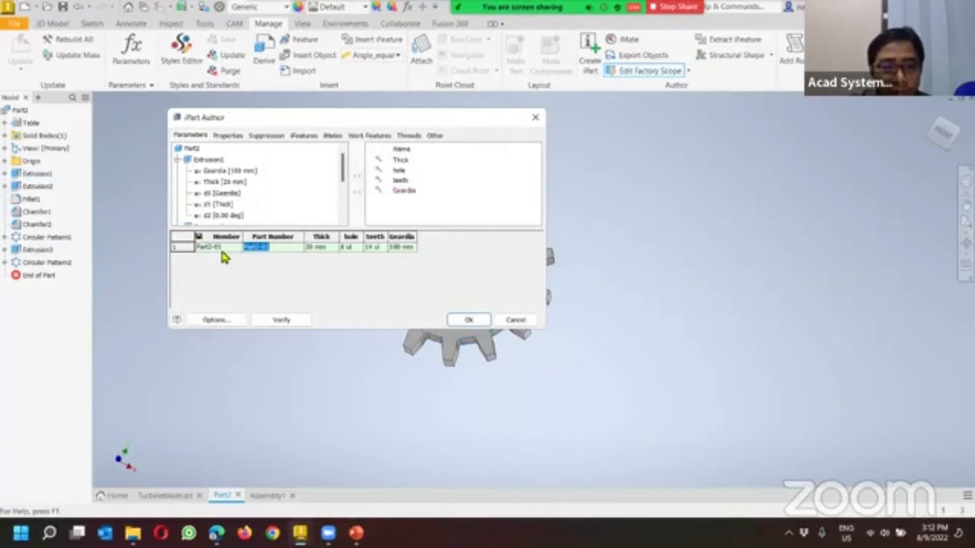
left_click(314, 266)
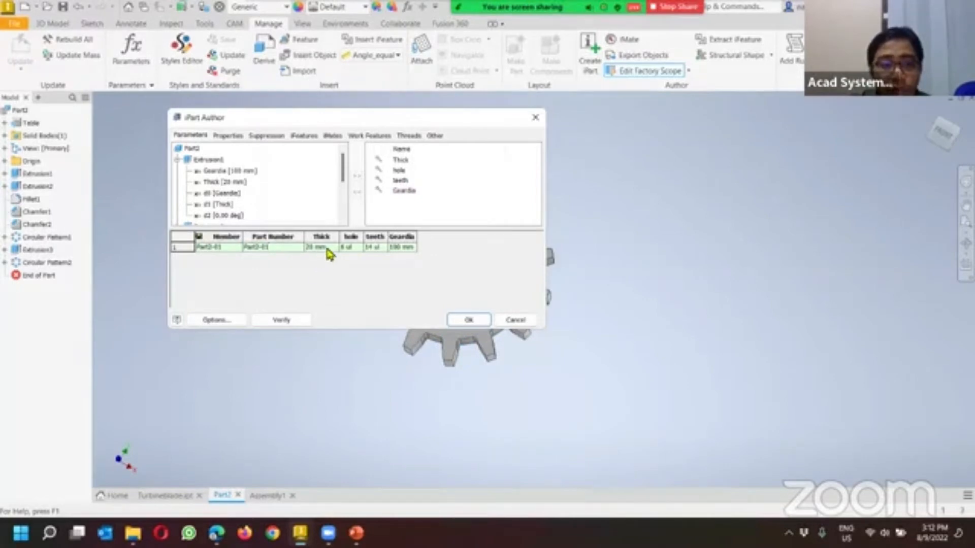
left_click(326, 248)
left_click(357, 247)
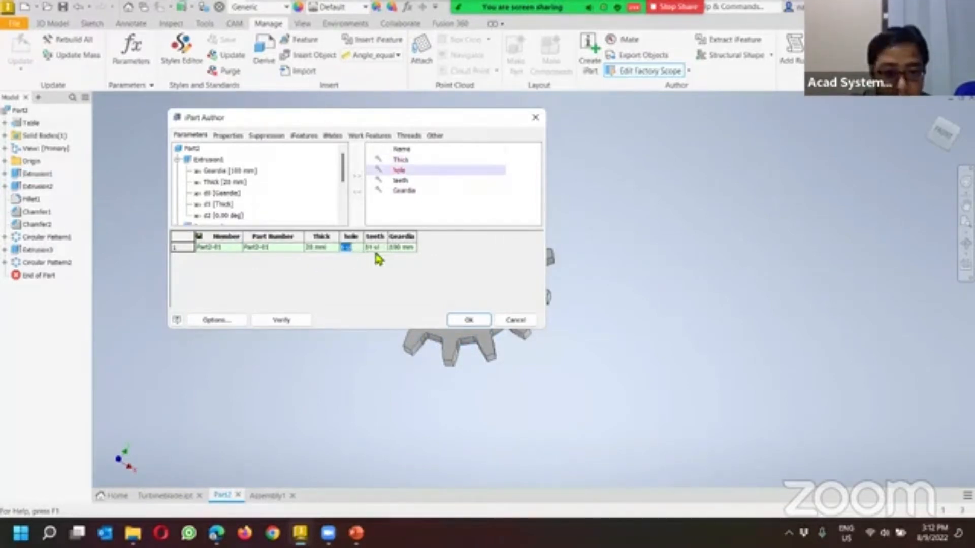
left_click(376, 248)
left_click(407, 247)
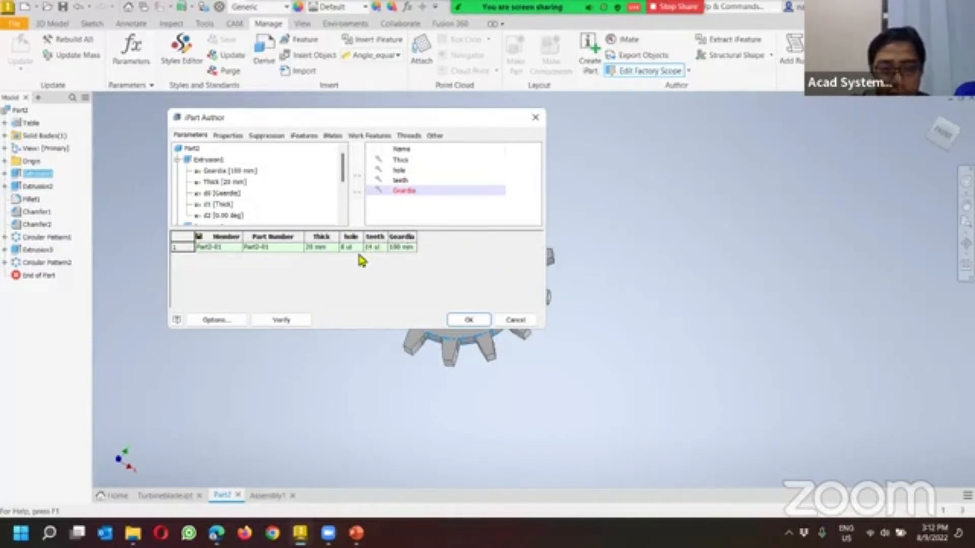
Step: Insert two additional member rows in the iPart table
right_click(183, 251)
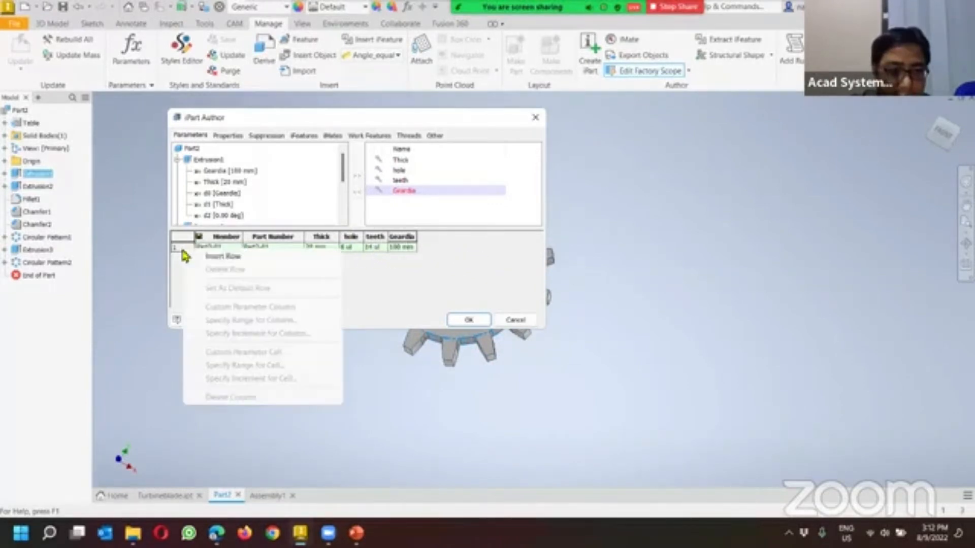
left_click(218, 261)
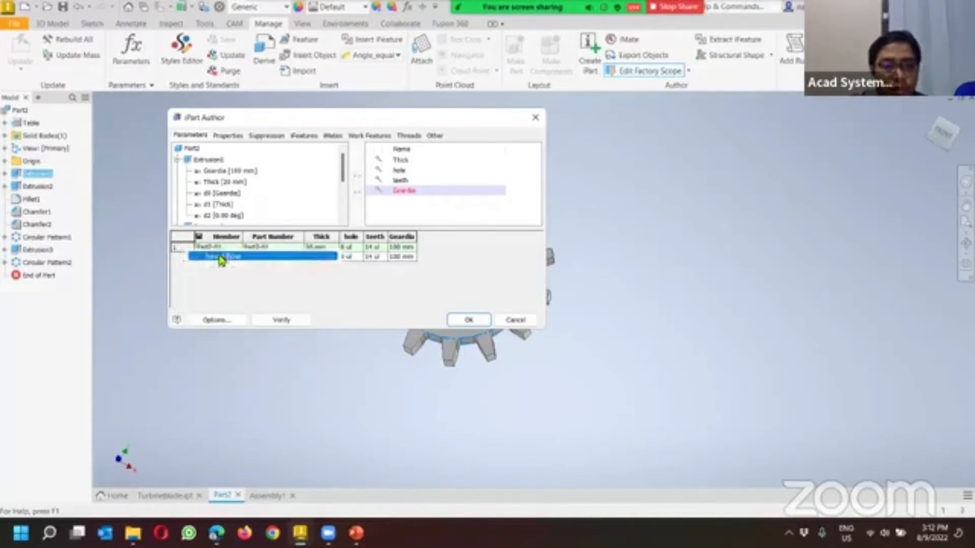
right_click(178, 267)
left_click(210, 270)
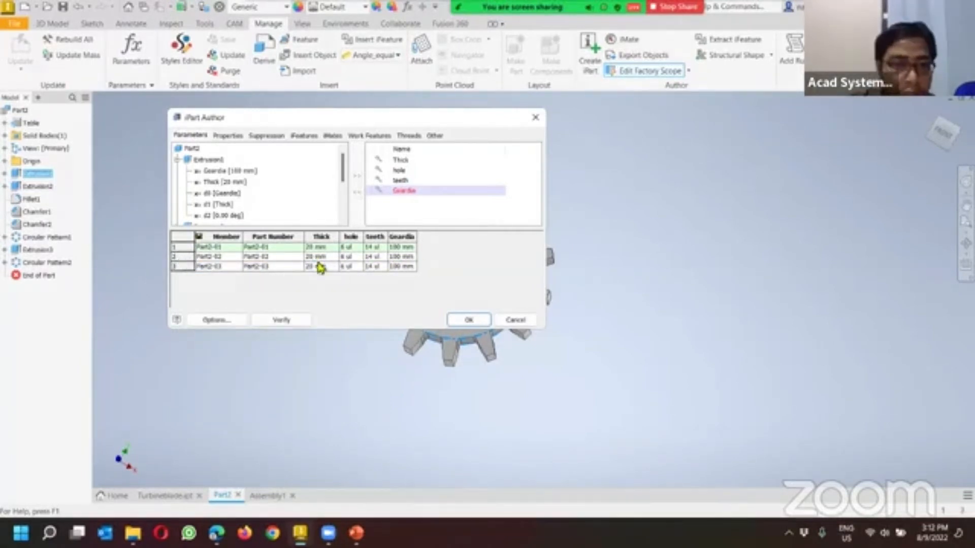
Step: Set Thick to 10 and hole to 8 for the second iPart member, Part2-02
left_click(177, 250)
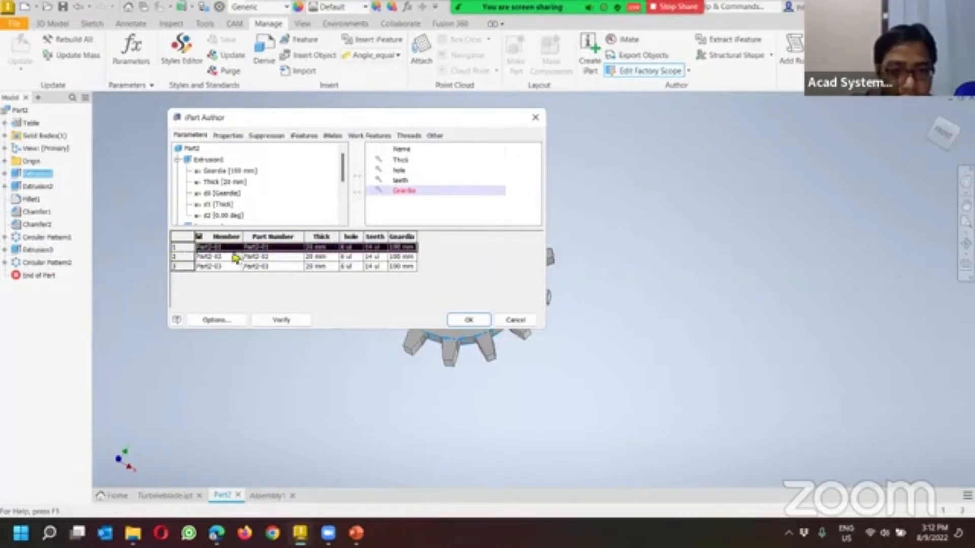
left_click(187, 257)
left_click(332, 258)
middle_click_drag(593, 298, 730, 337)
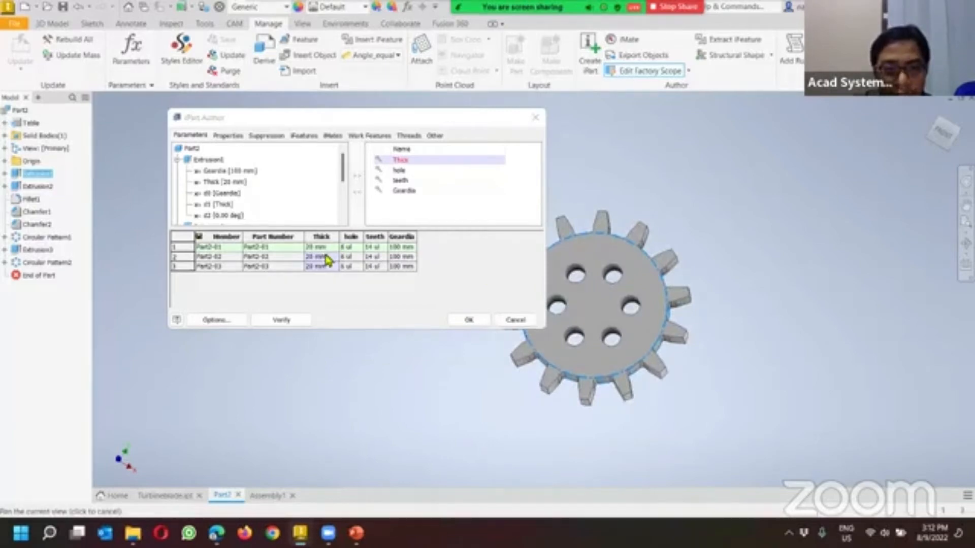
left_click(328, 258)
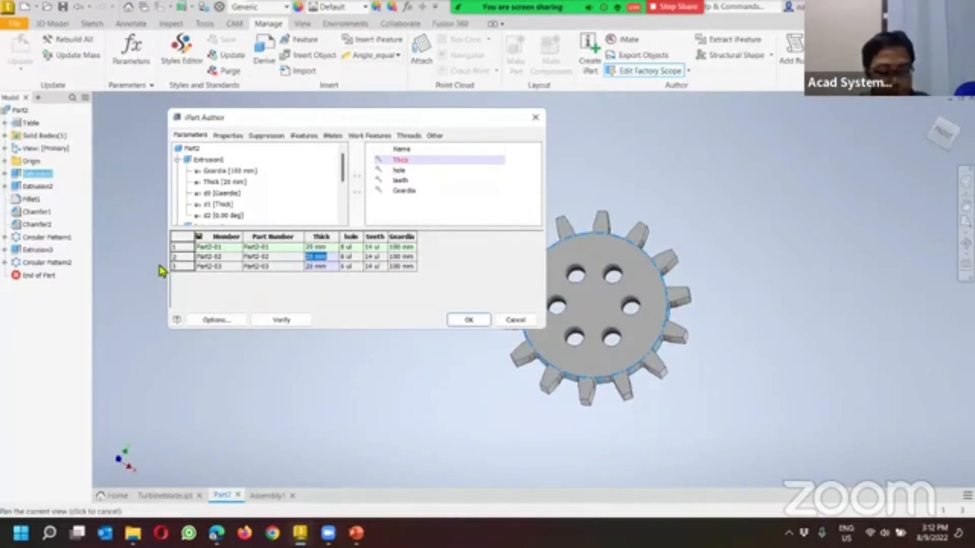
left_click(331, 268)
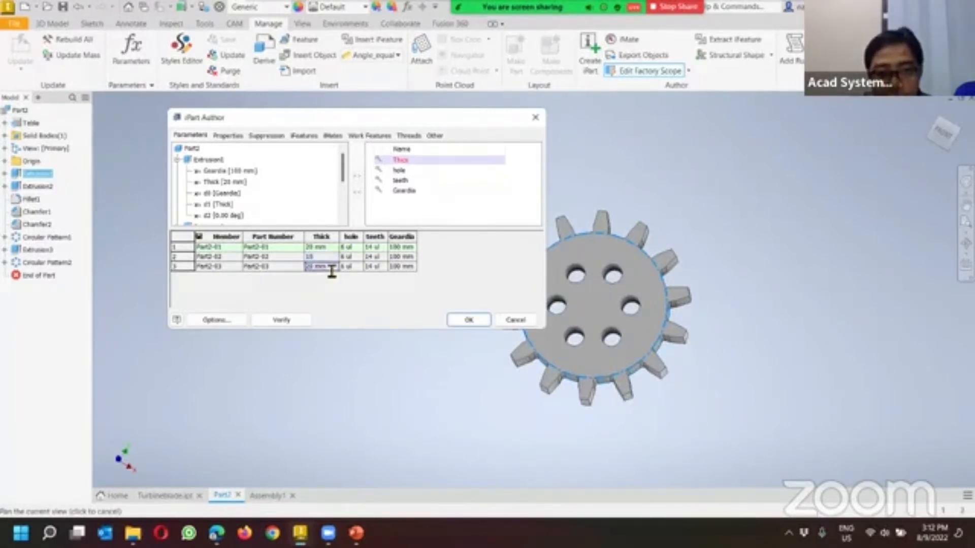
left_click(358, 257)
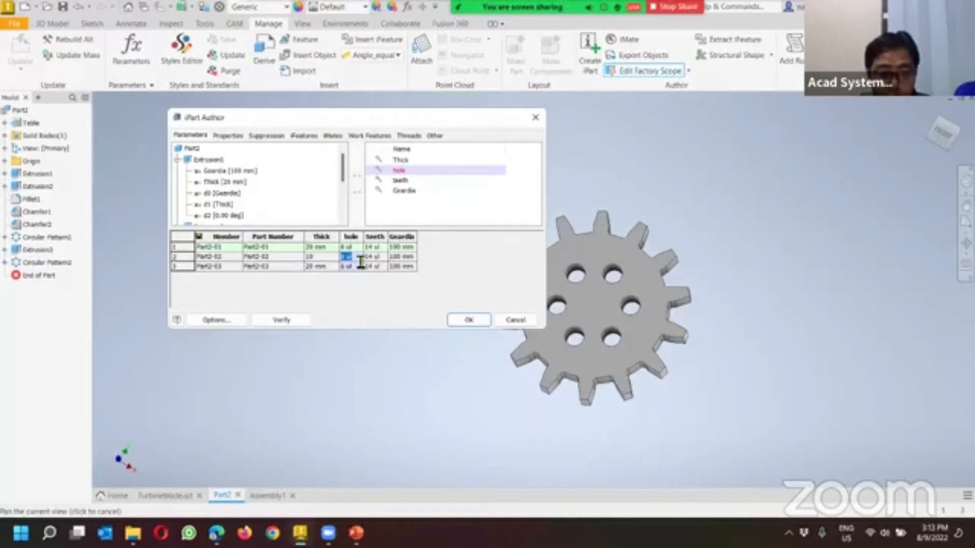
type("8")
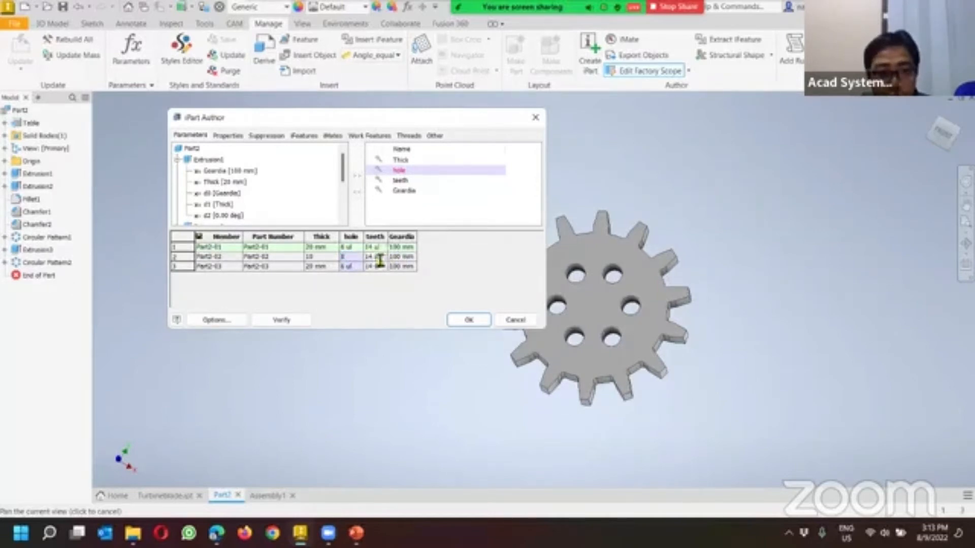
Step: Set teeth to 18 and Geardia to 120 mm for the second iPart member, Part2-02
left_click(385, 257)
left_click_drag(388, 261, 329, 265)
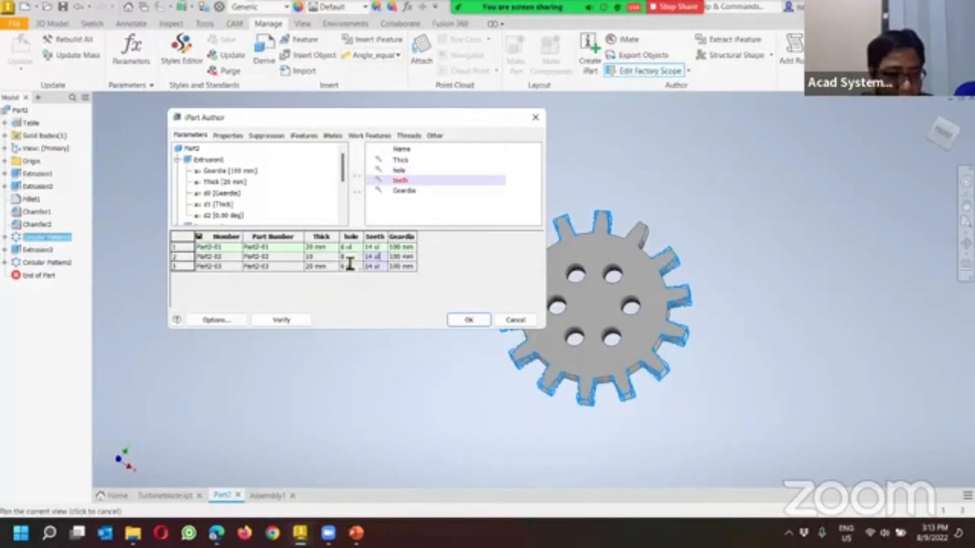
type("8")
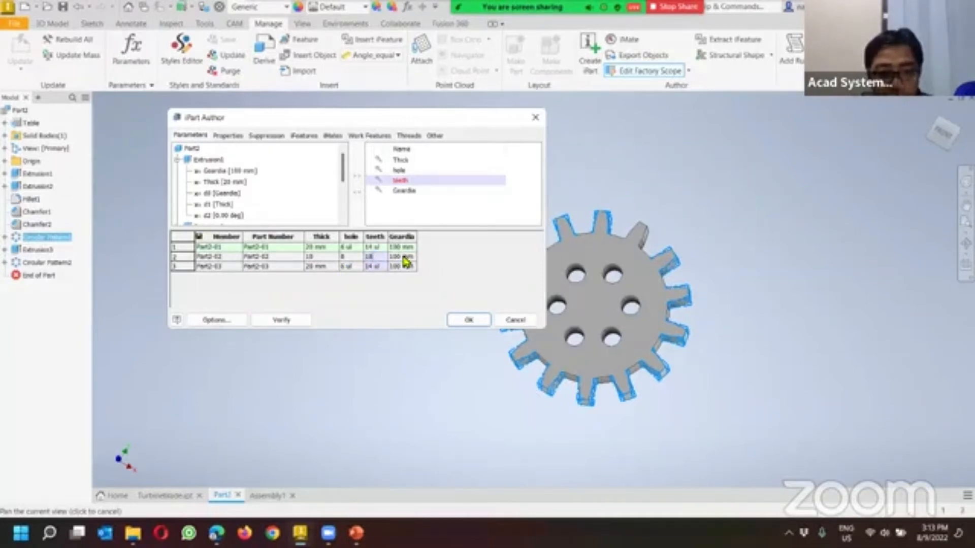
left_click(402, 259)
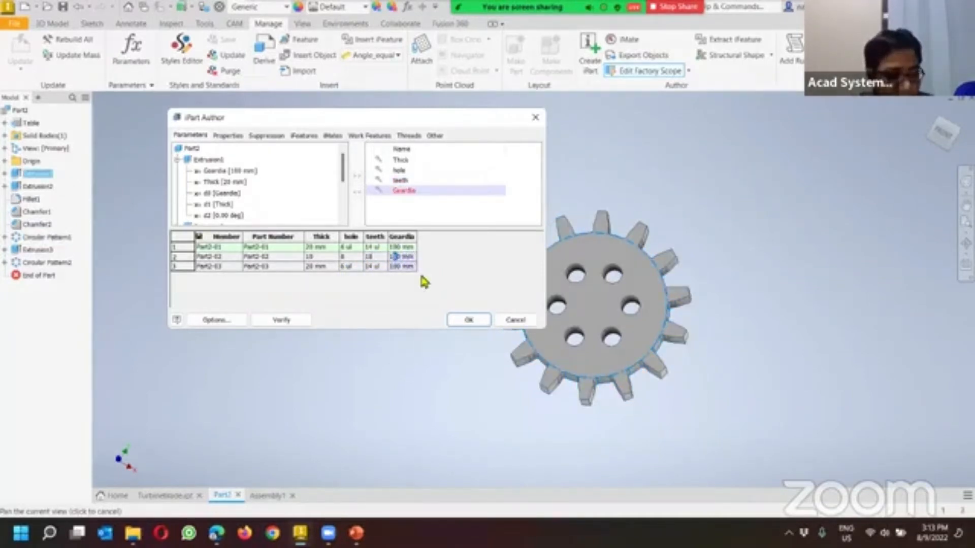
Step: Set Thick to 30 and hole to 3 for the third iPart member, Part2-03
left_click(183, 268)
left_click(325, 268)
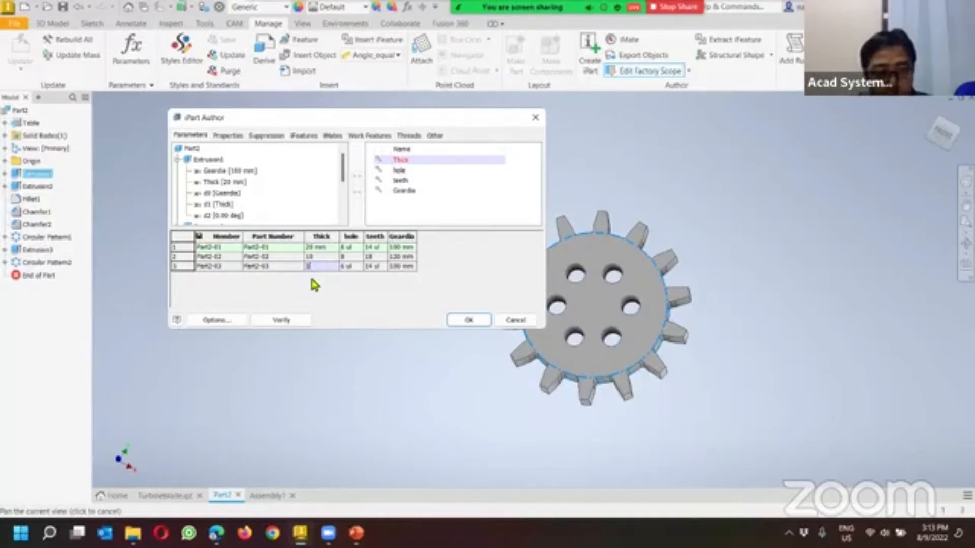
left_click(352, 266)
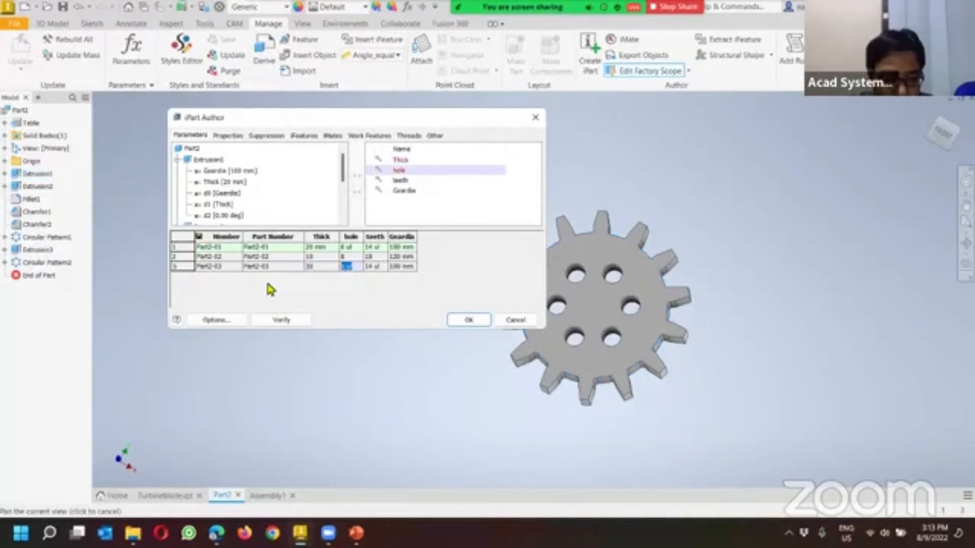
type("3")
Step: Set teeth to 10 and Geardia to 80mm for member Part2-03 and accept the iPart table
left_click(380, 267)
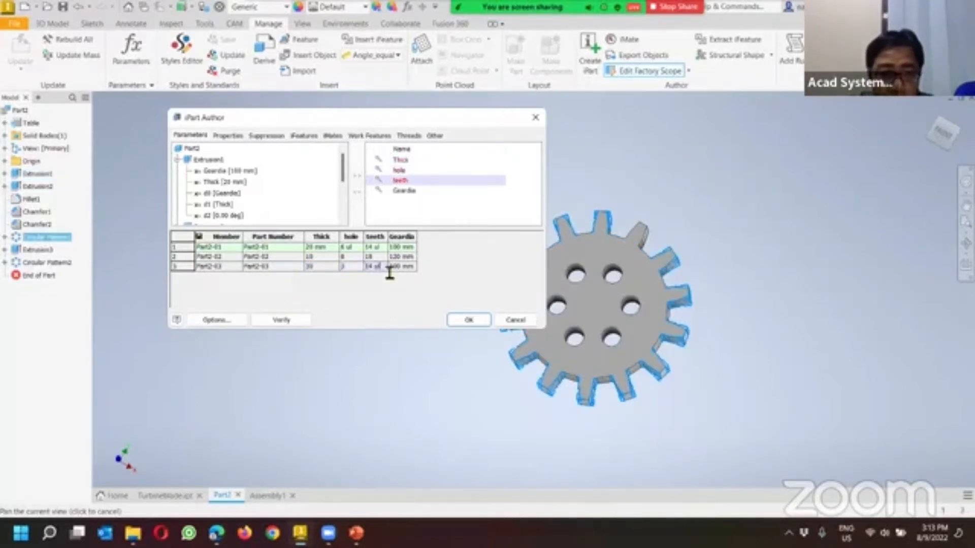
left_click_drag(380, 269, 296, 281)
type("5")
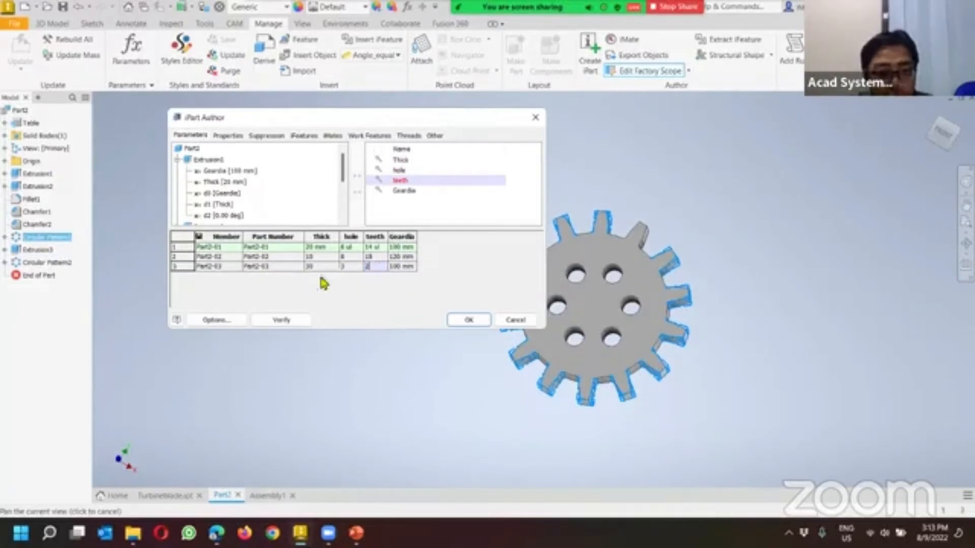
left_click_drag(373, 269, 312, 288)
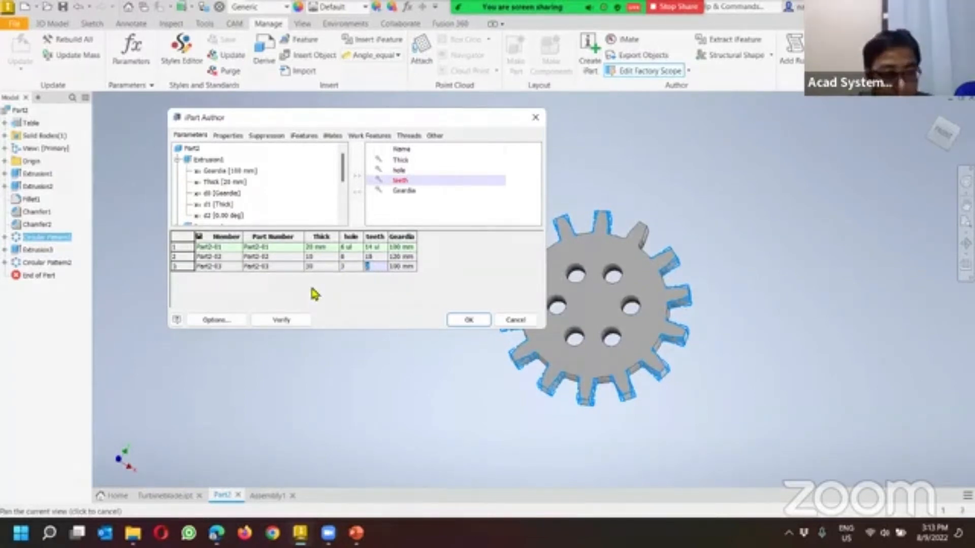
type("10")
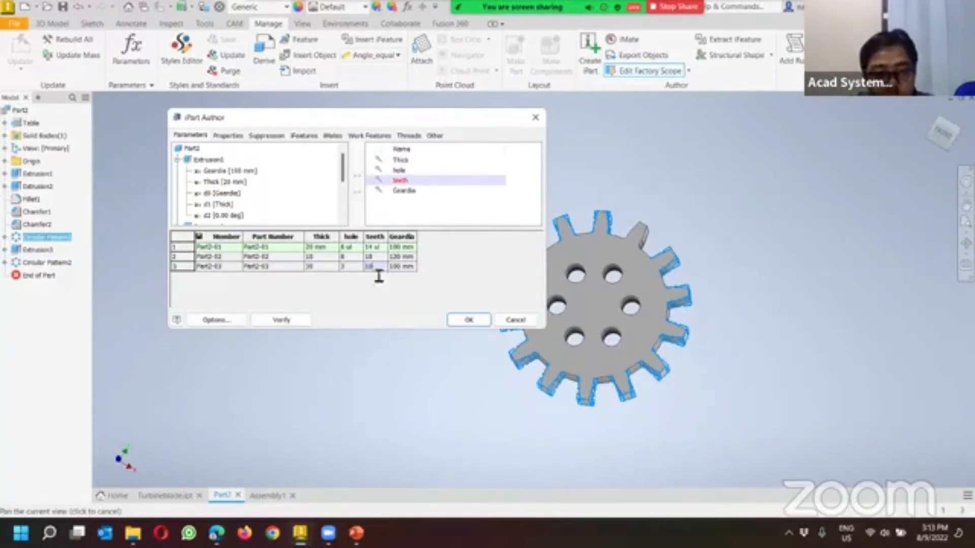
left_click(404, 268)
double_click(405, 268)
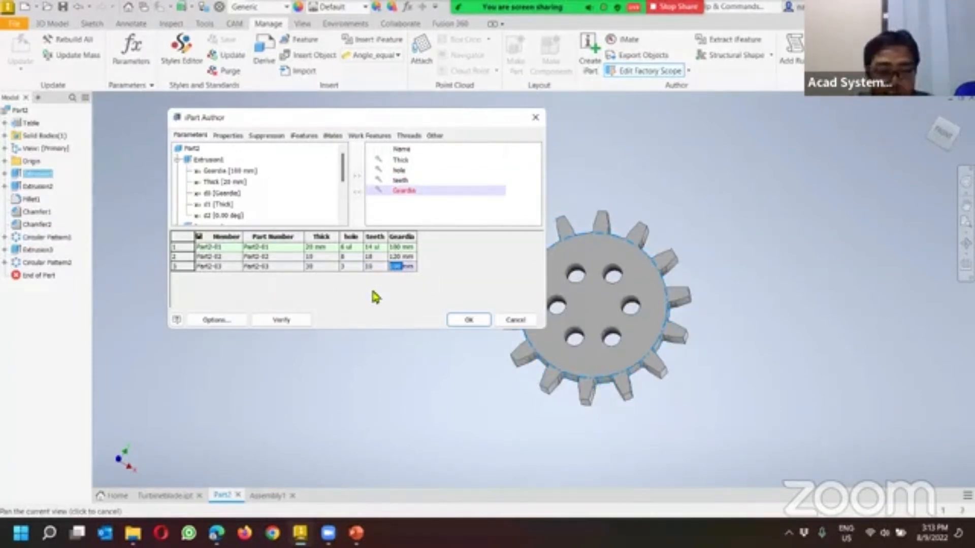
type("60")
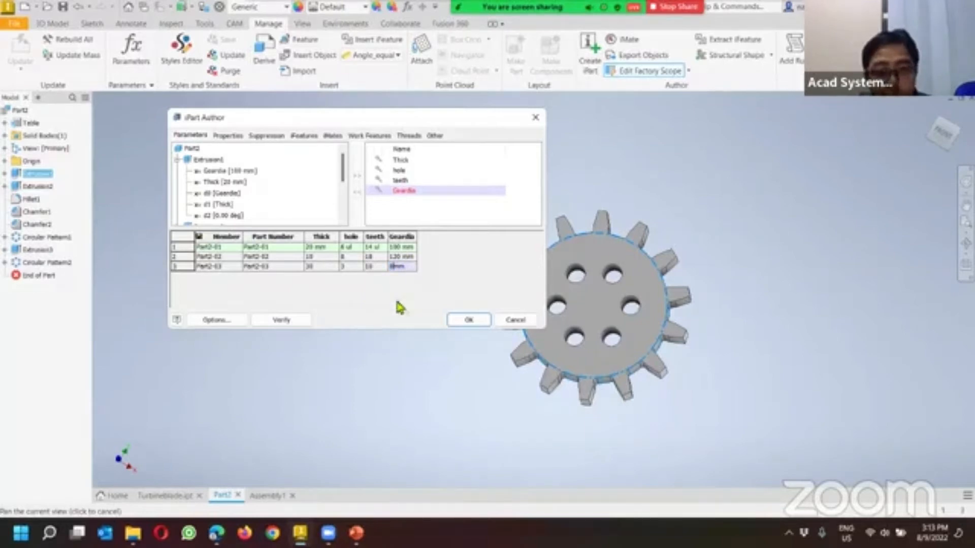
left_click(468, 321)
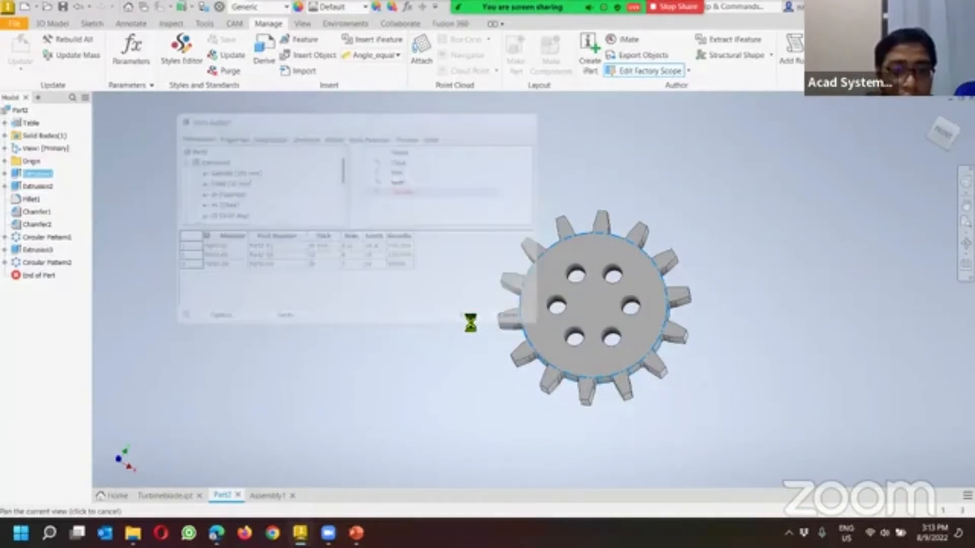
Step: Expand the iPart table in the model tree and activate Part2-02 and Part2-03 alternately to compare their geometry
left_click(4, 123)
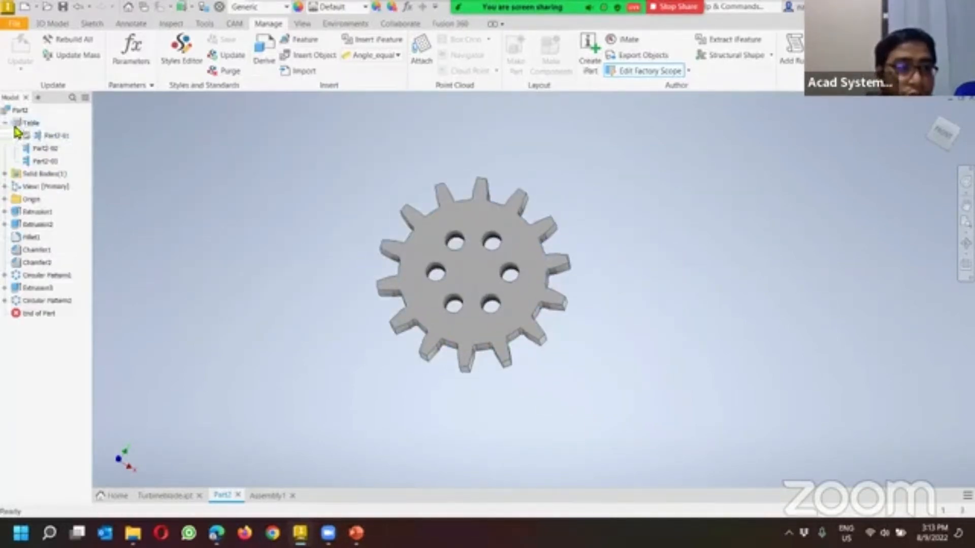
double_click(43, 148)
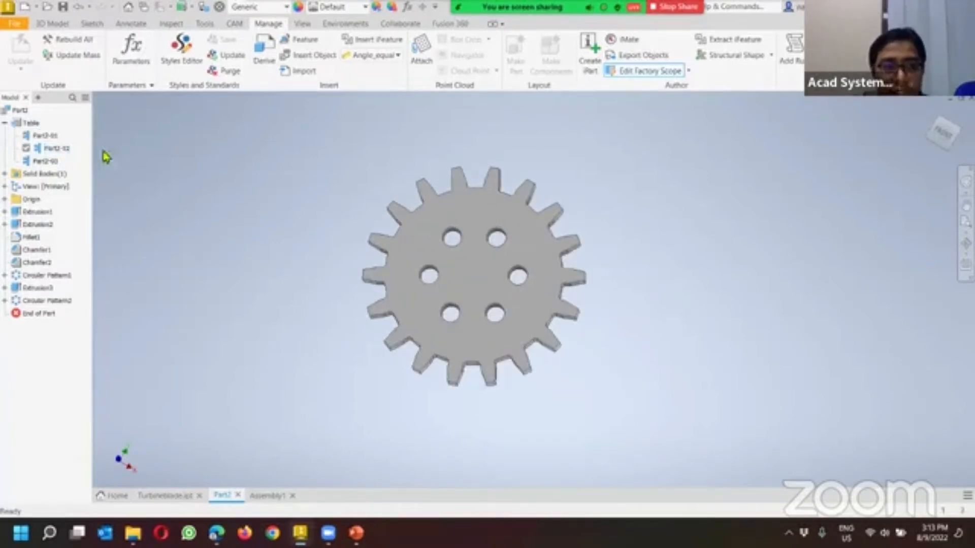
middle_click_drag(543, 280, 472, 272, "shift")
double_click(45, 161)
mouse_move(395, 282)
middle_mouse_down("shift")
mouse_move(408, 289)
mouse_move(381, 276)
middle_mouse_up("shift")
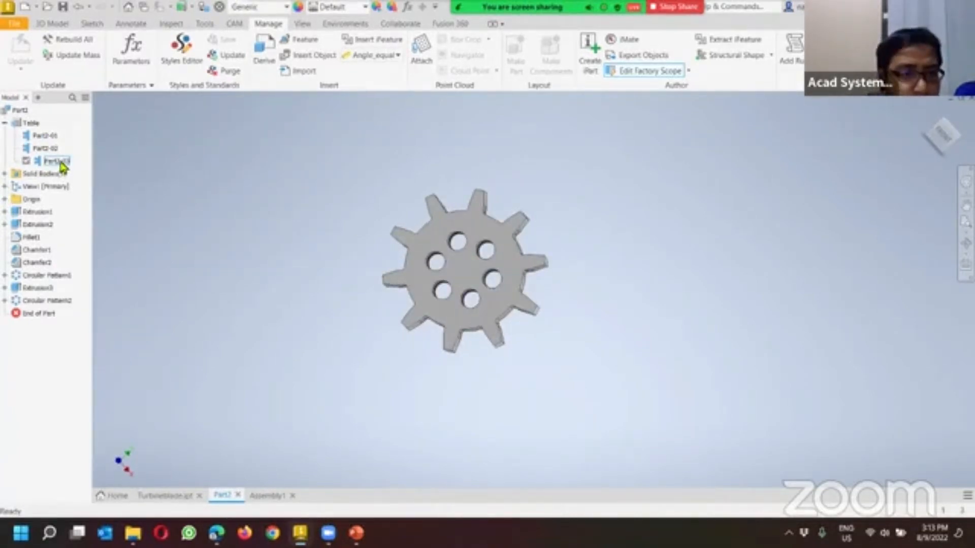
double_click(45, 147)
double_click(46, 161)
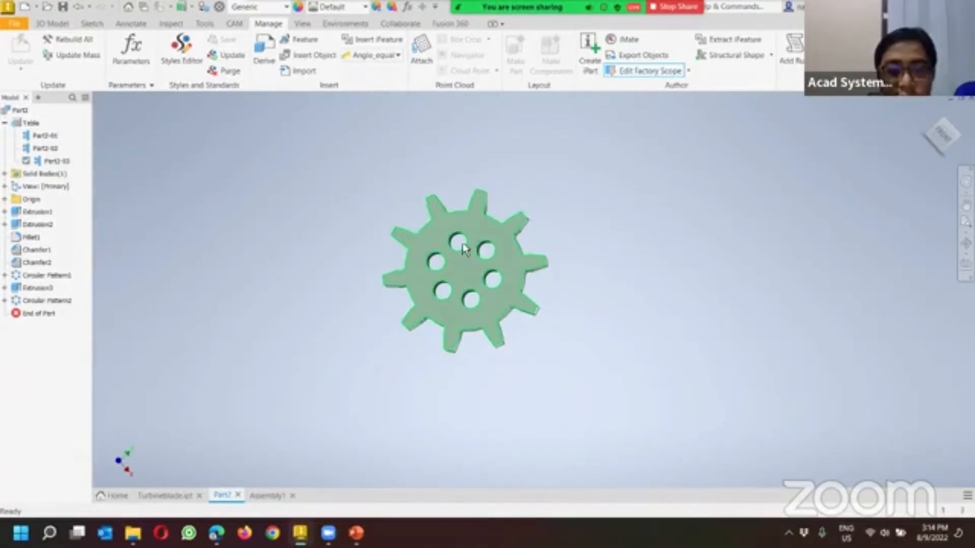
Step: Reopen the iPart table, examine the hole entries of all three members, and leave it without saving changes
right_click(35, 127)
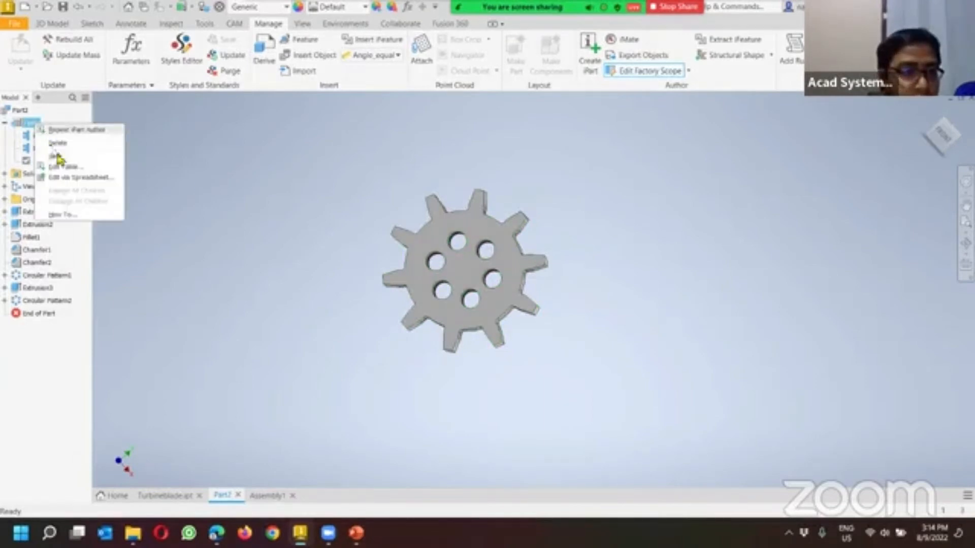
left_click(60, 159)
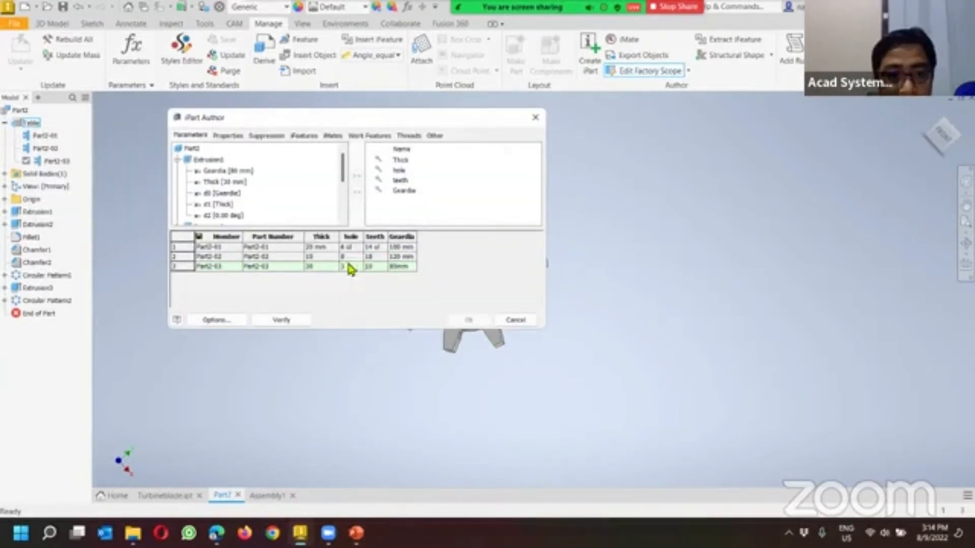
left_click(354, 237)
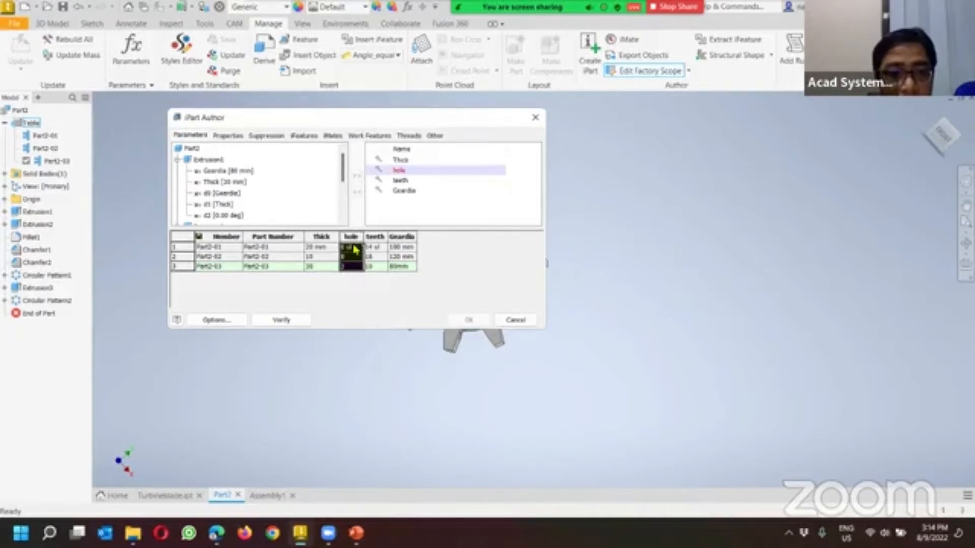
left_click(354, 248)
left_click(355, 266)
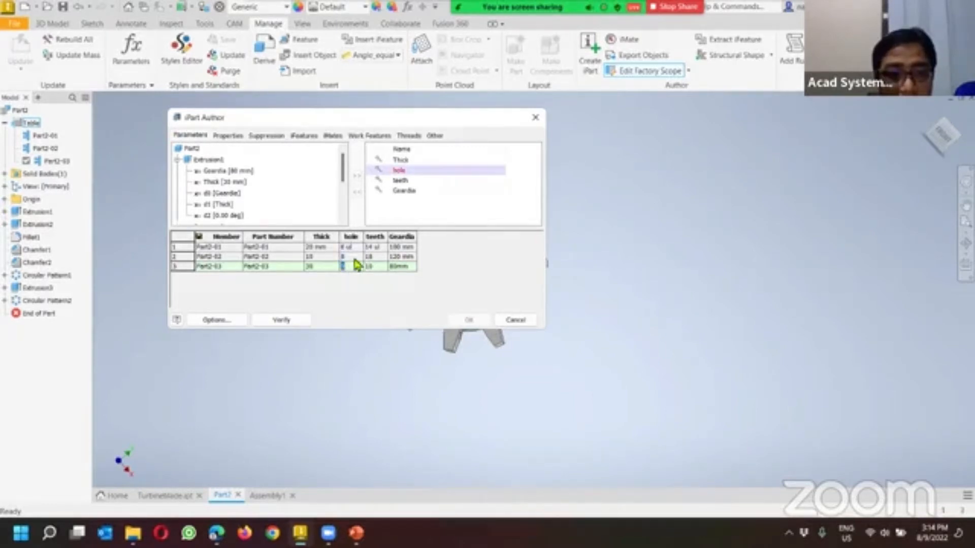
left_click(355, 257)
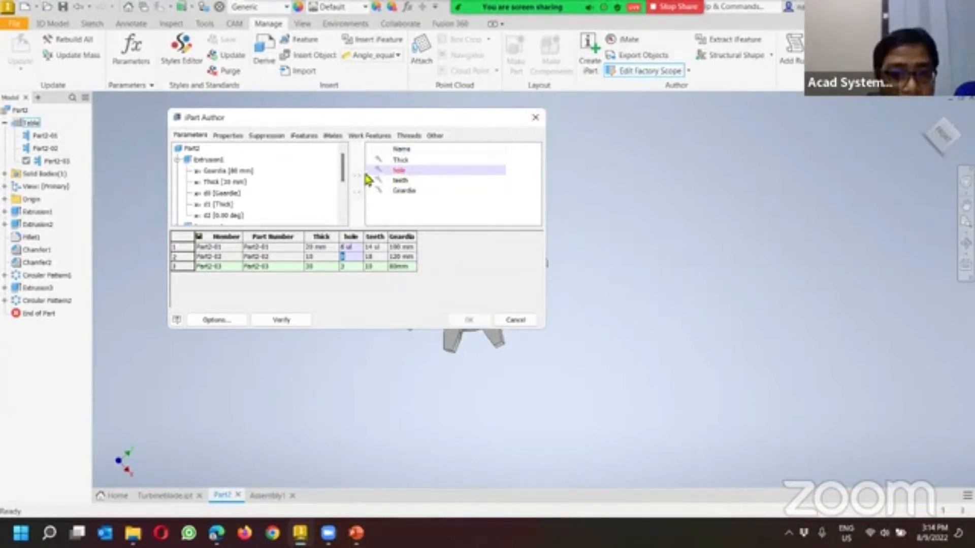
left_click(357, 267)
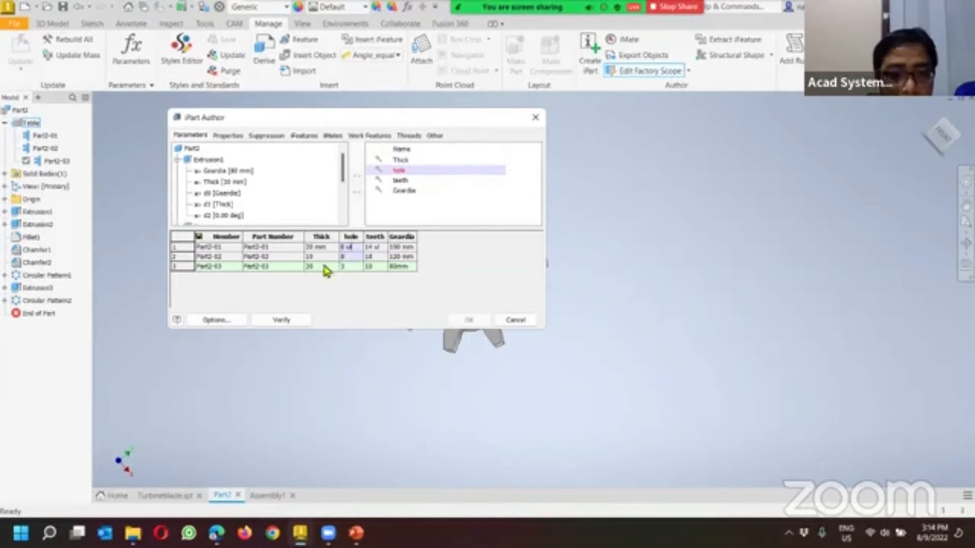
left_click(235, 257)
left_click(516, 322)
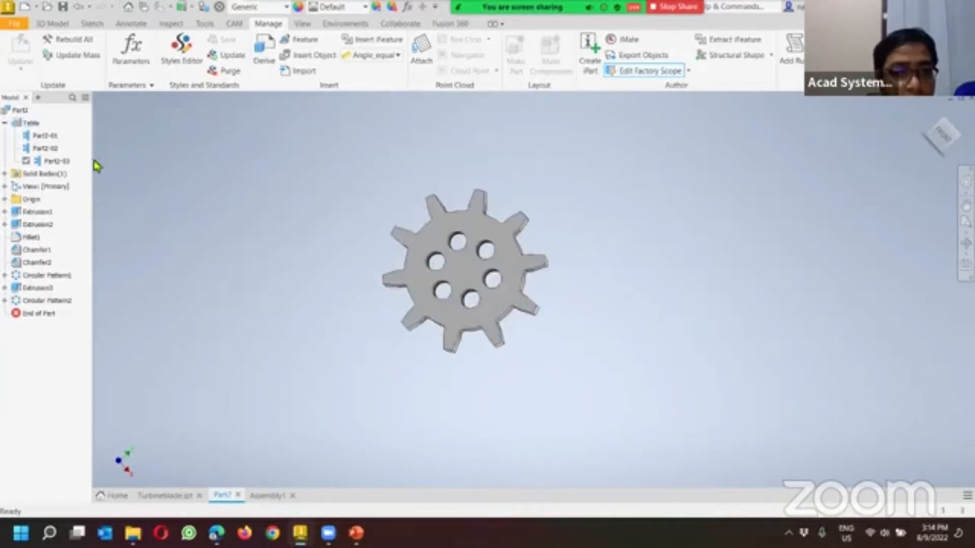
Step: Activate the iPart members in turn to compare their teeth and holes, finishing on Part2-01
double_click(45, 148)
double_click(45, 161)
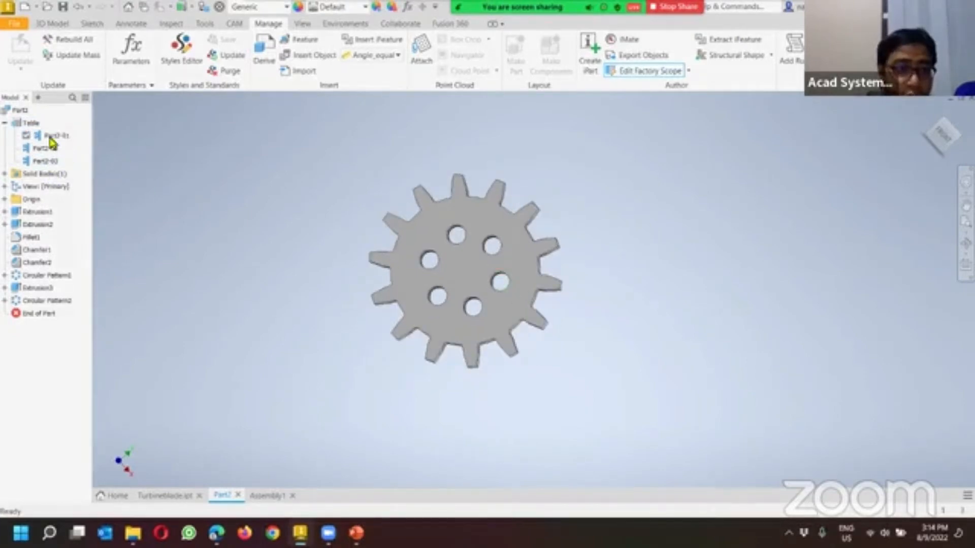
double_click(46, 148)
double_click(48, 160)
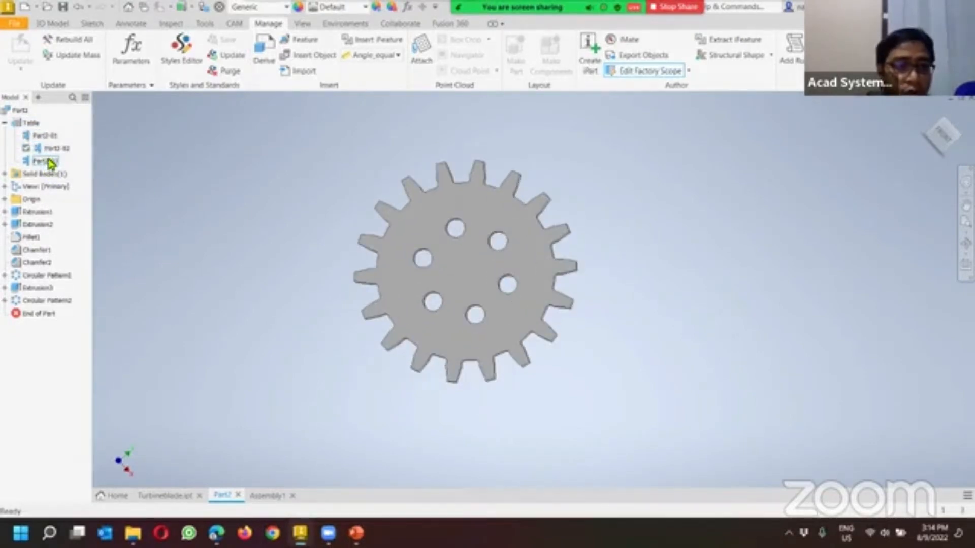
double_click(45, 136)
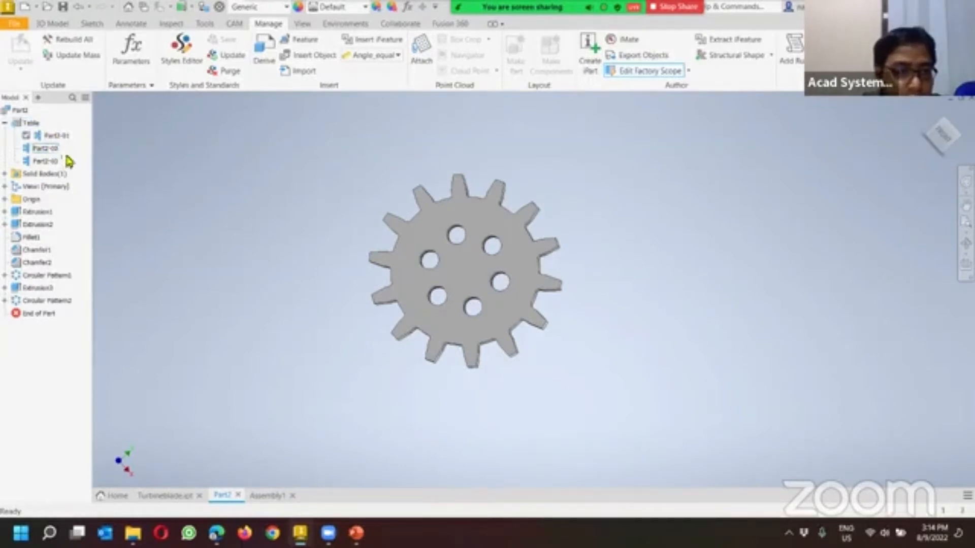
Step: Rename the three iPart members in the table as Gear-1, Gear-2 and Gear-3
right_click(31, 123)
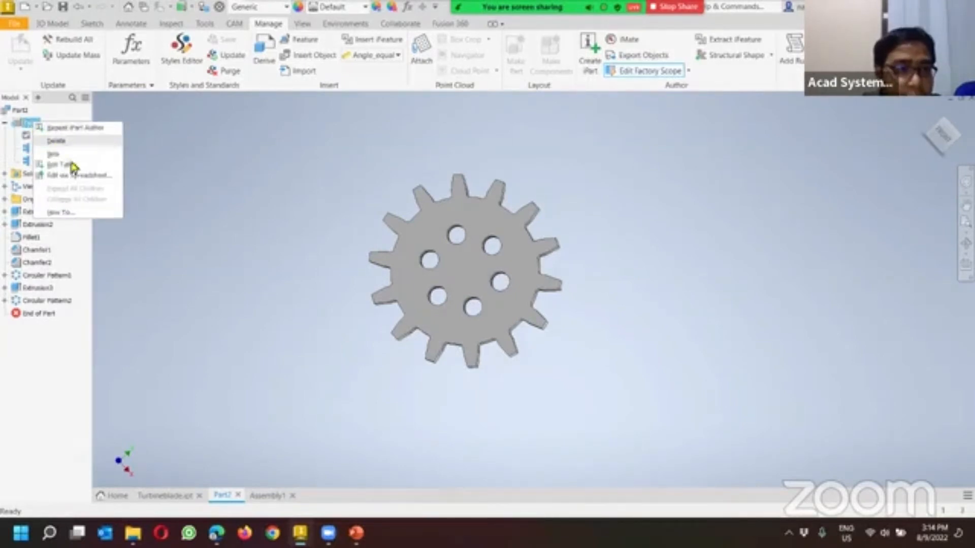
left_click(70, 163)
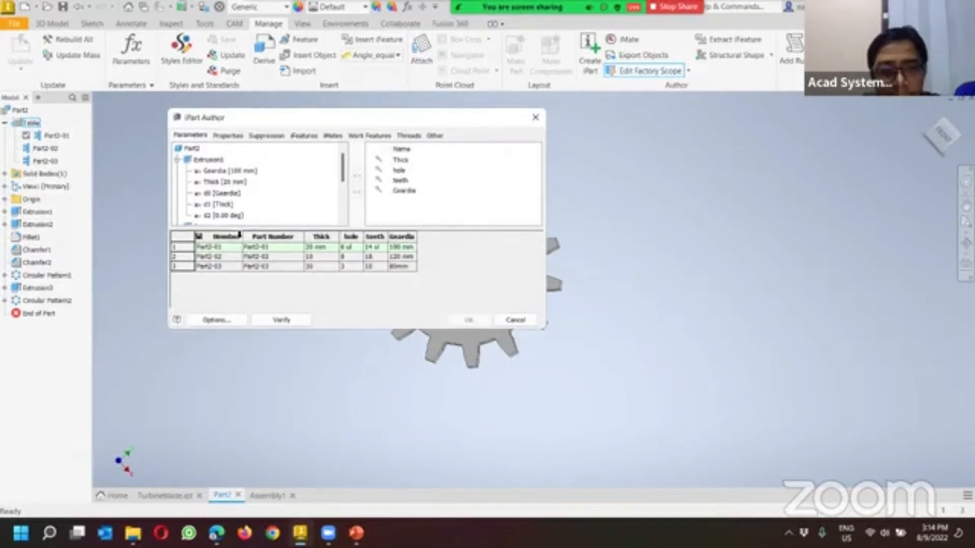
left_click(228, 249)
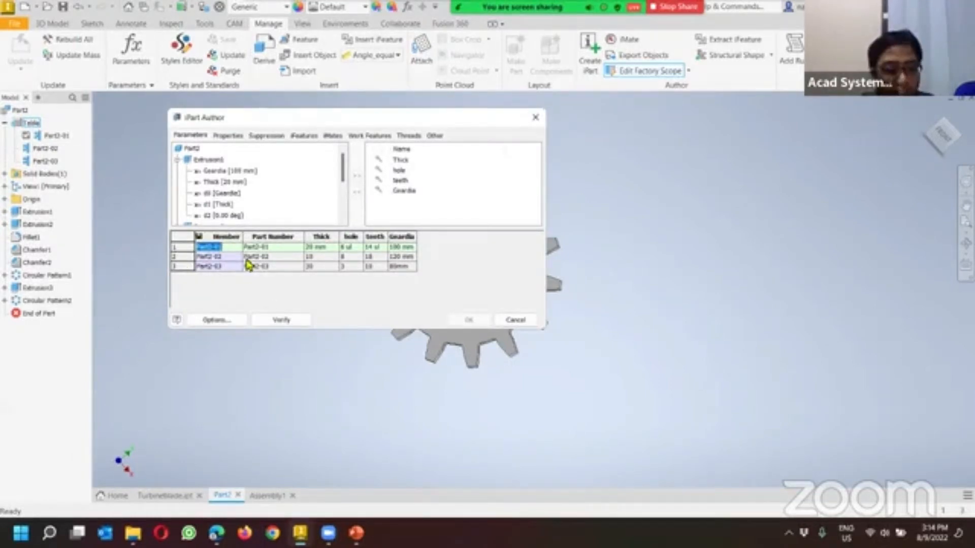
type("Gear")
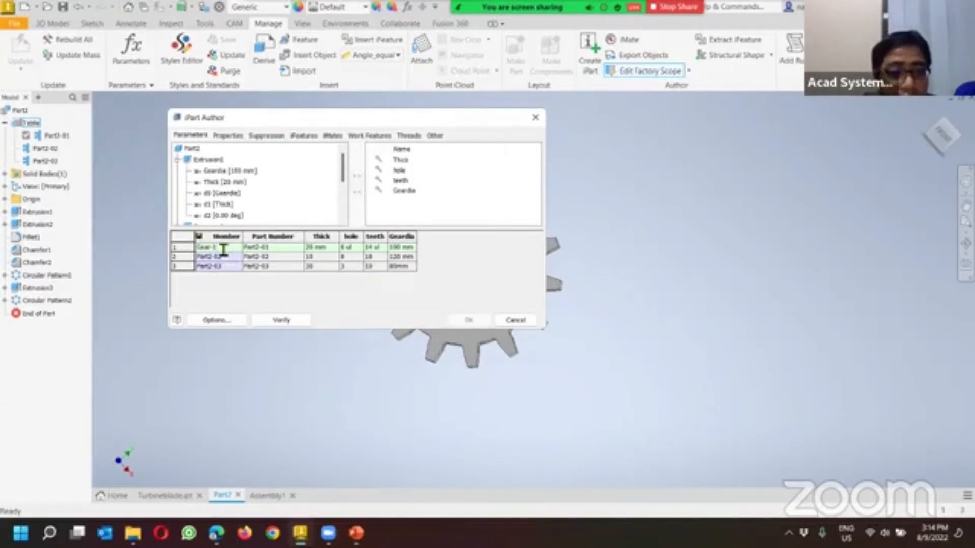
left_click(228, 259)
left_click(380, 258)
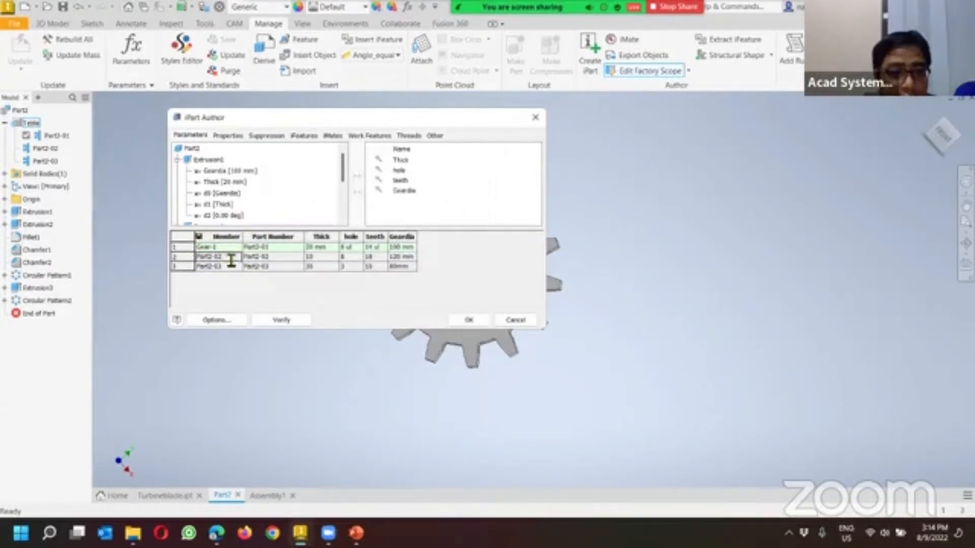
left_click(228, 259)
left_click_drag(232, 257, 144, 255)
type("Gear-2")
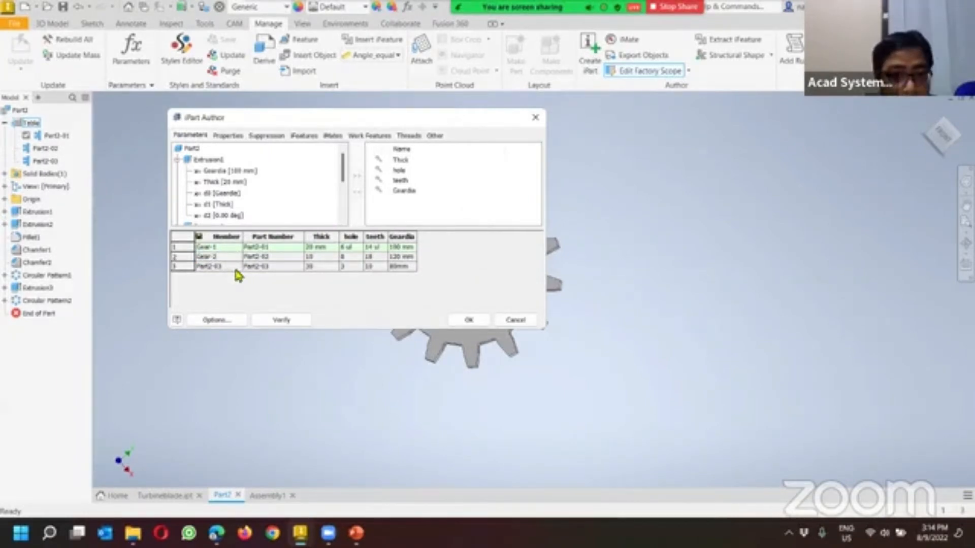
left_click(236, 267)
left_click_drag(236, 267, 168, 273)
type("Gear-3")
Step: Set hole to 8 ul for Gear-2 and 3 ul for Gear-3, and accept the iPart table
left_click(357, 257)
type("8")
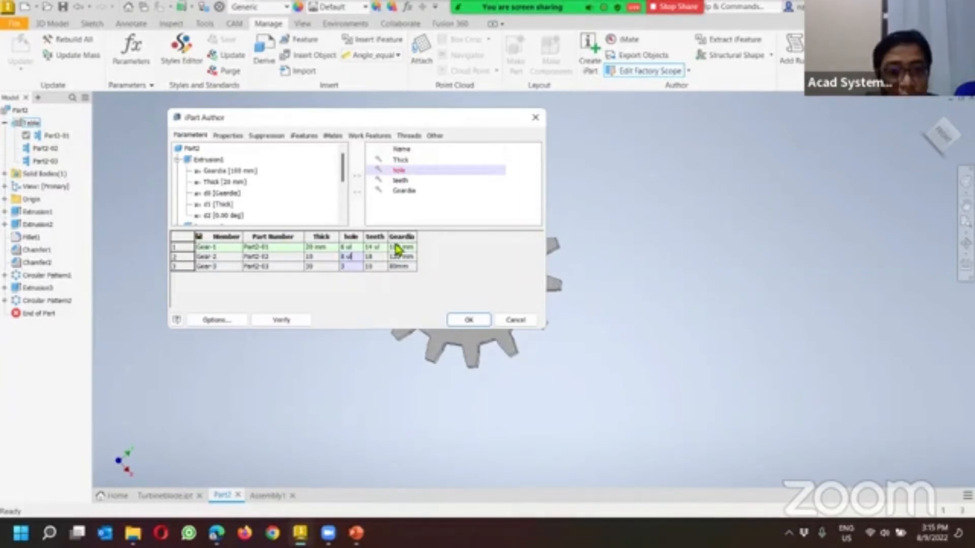
left_click(361, 267)
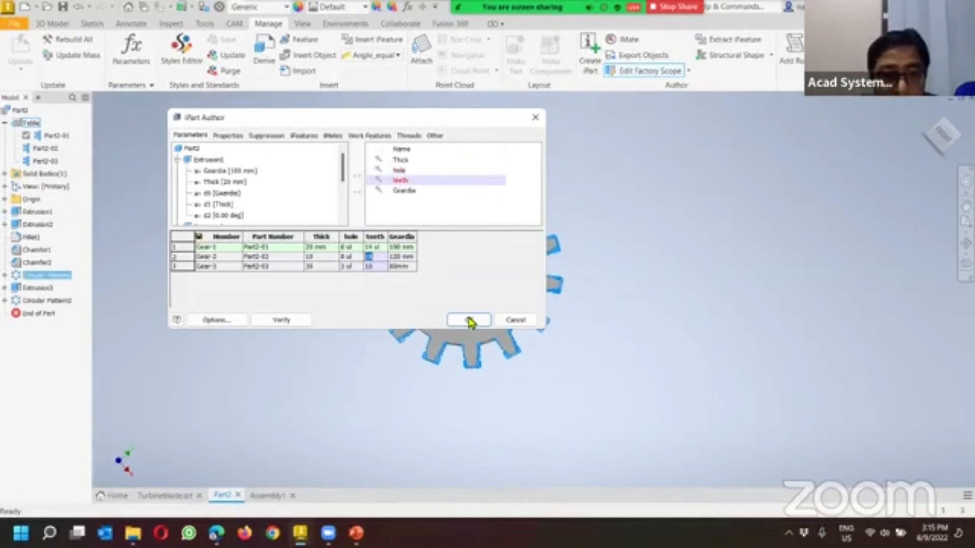
left_click(468, 320)
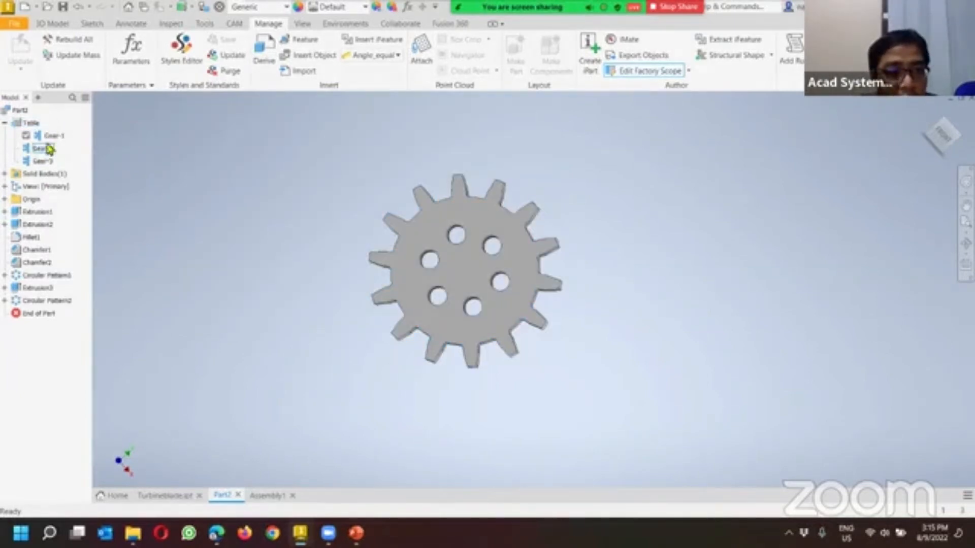
Step: Activate Gear-2 to check its holes and teeth, and return to Gear-1
double_click(43, 150)
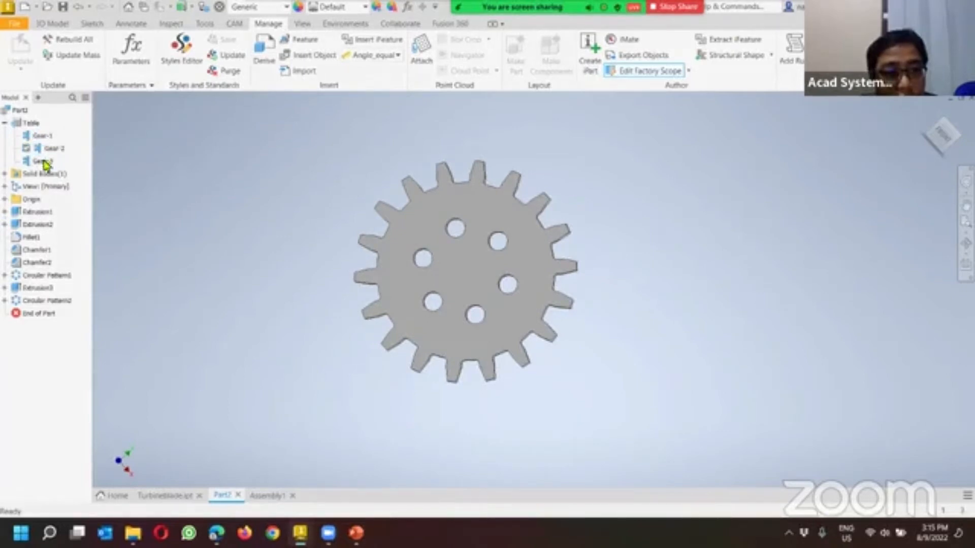
double_click(40, 135)
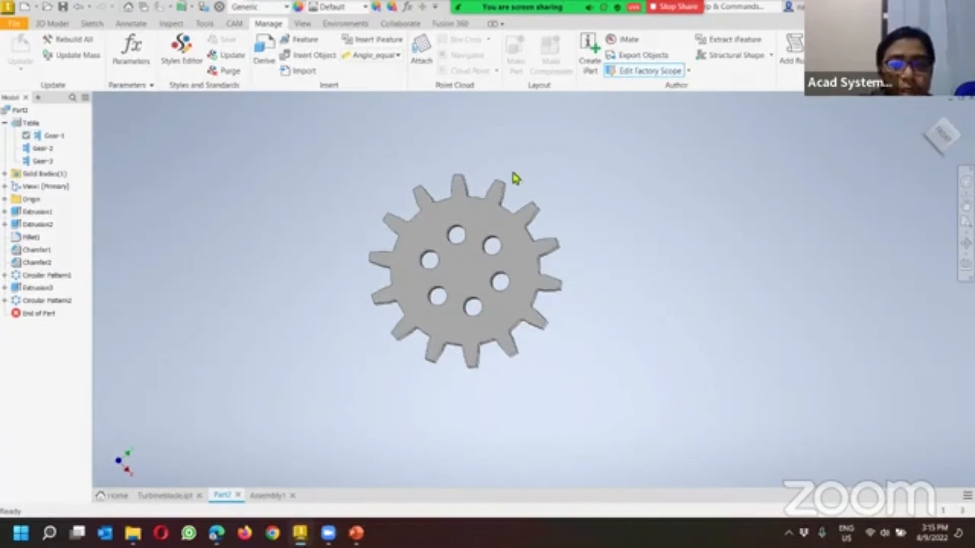
Step: Reopen the iPart table and add the physical Material property as a column
right_click(36, 123)
left_click(65, 167)
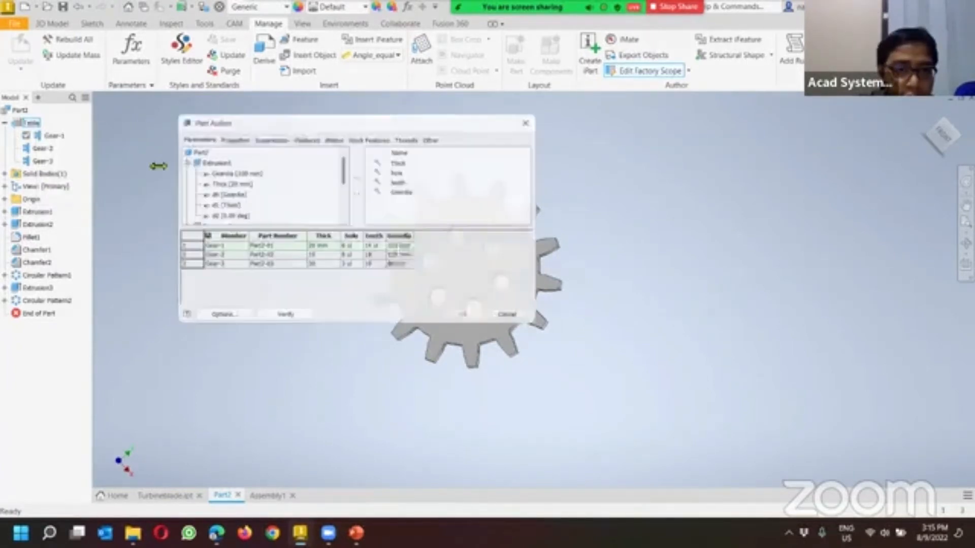
left_click(228, 136)
scroll(224, 185, "down", 3)
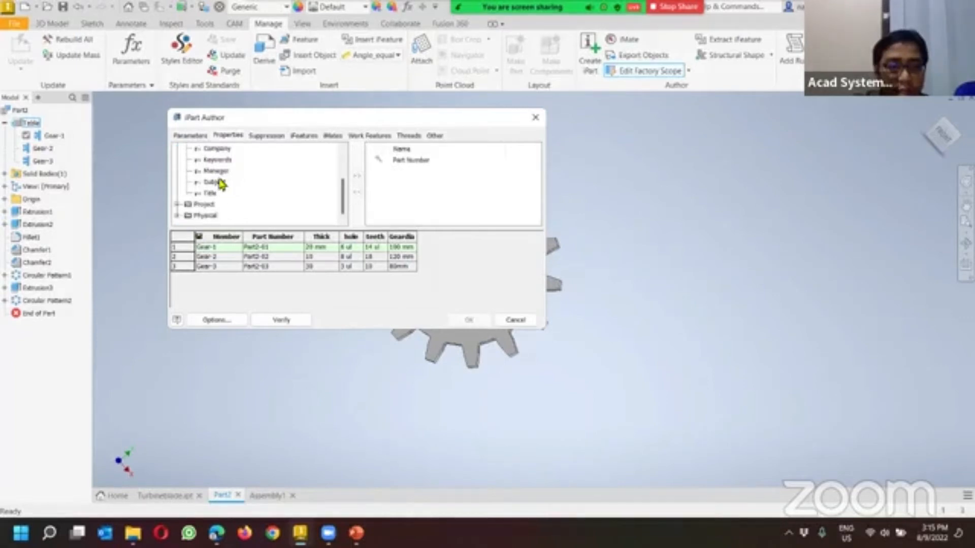
left_click(176, 216)
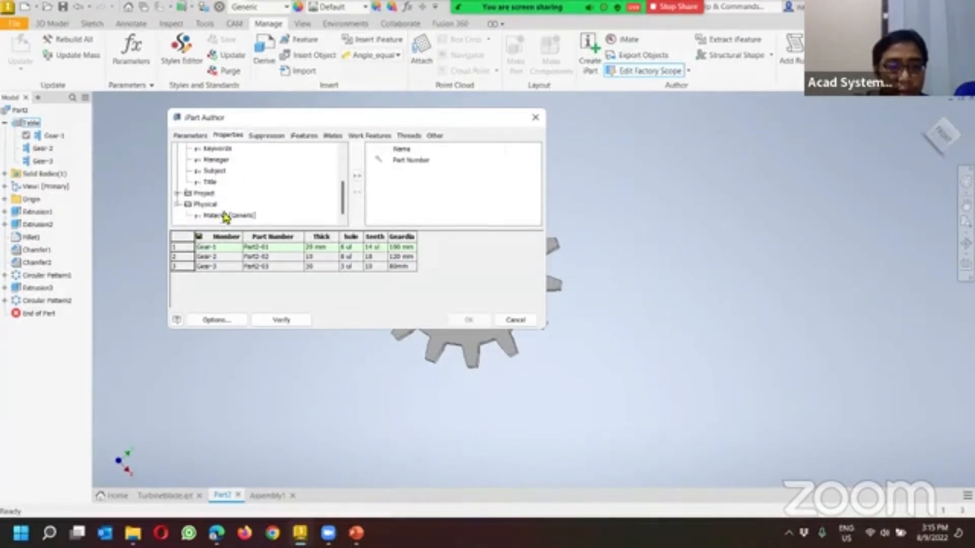
left_click(223, 218)
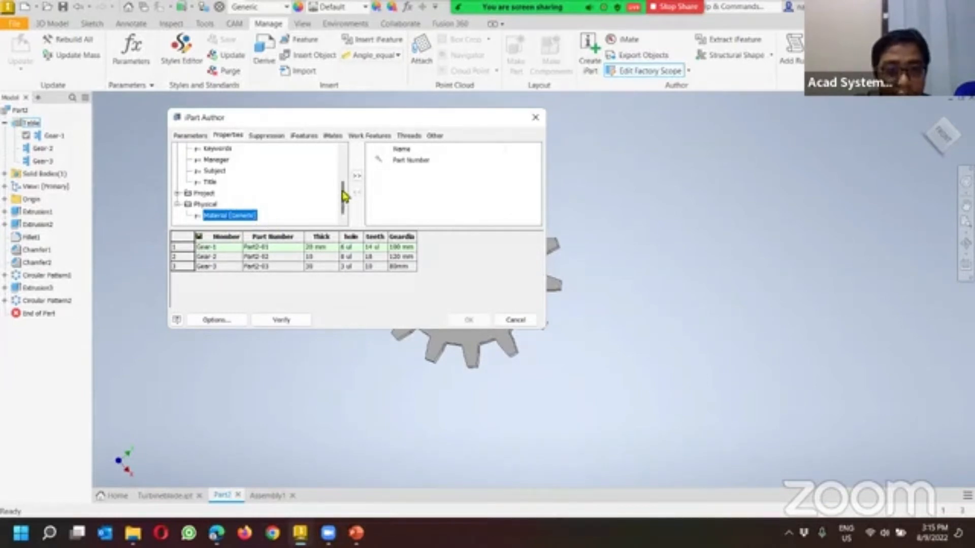
left_click(355, 178)
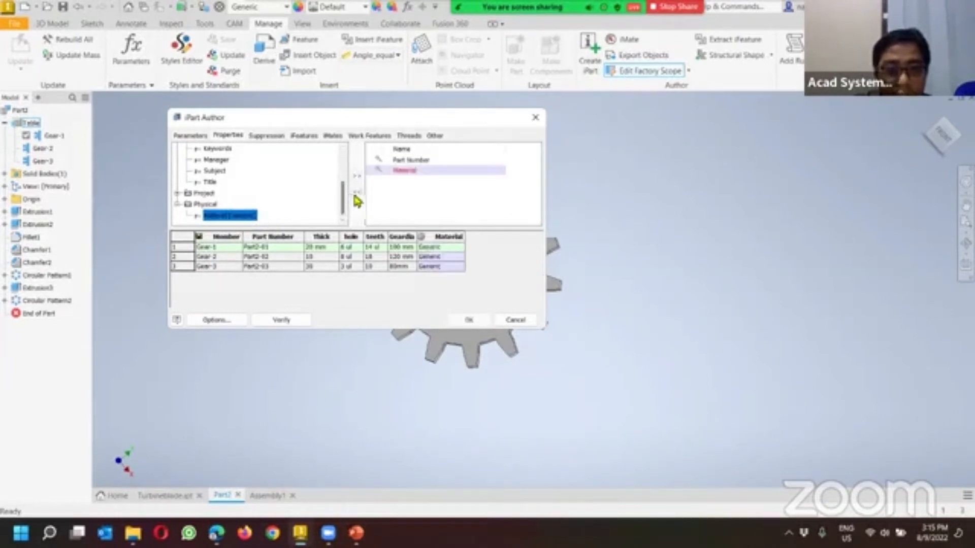
Step: Set the material to Gold for Gear-2 and Lead for Gear-3 in the iPart table
left_click(450, 259)
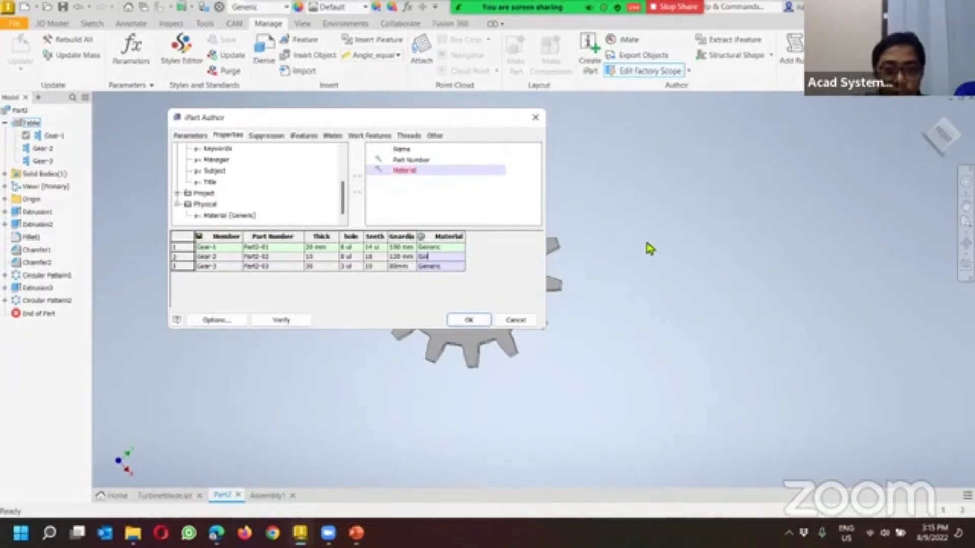
double_click(436, 266)
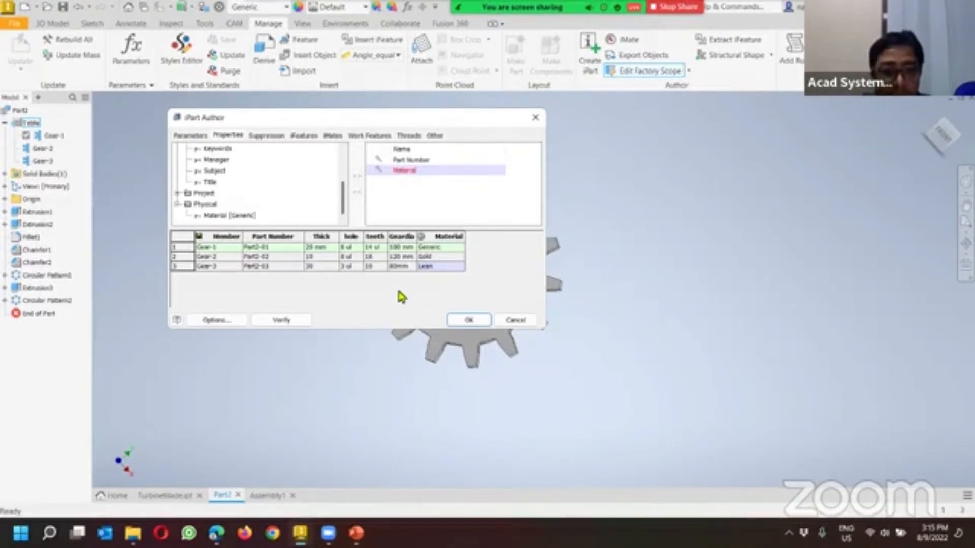
double_click(450, 259)
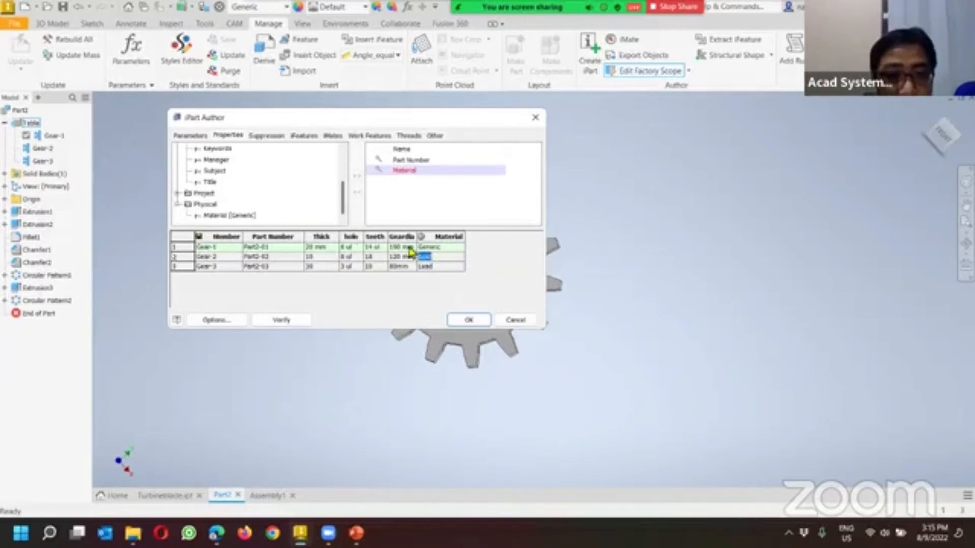
Step: Remove the hole parameter from the iPart table and accept the table
left_click(350, 236)
left_click(190, 136)
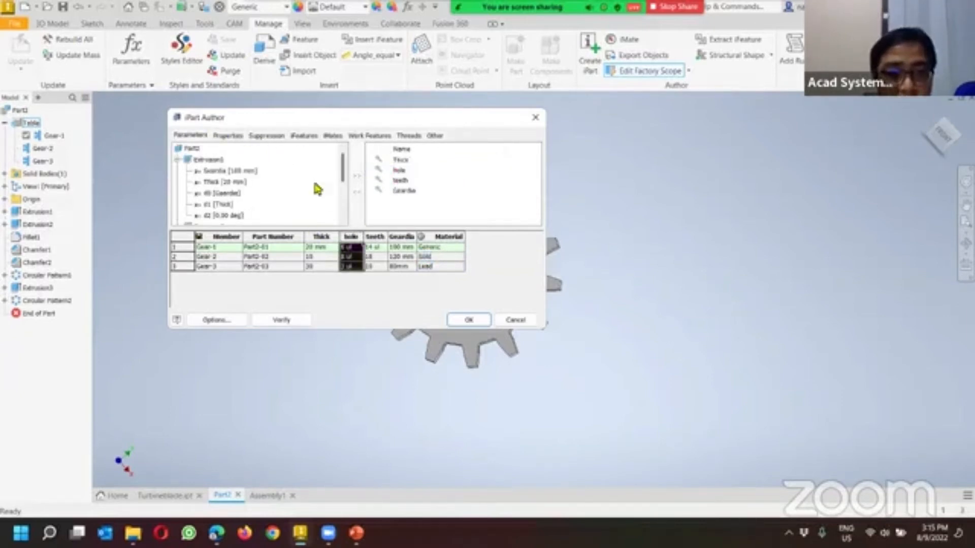
left_click(399, 170)
left_click(357, 192)
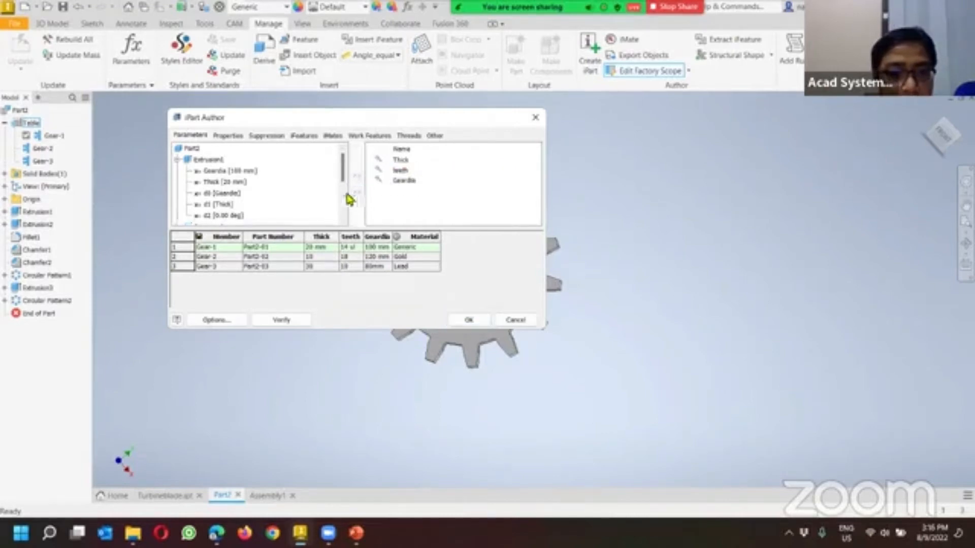
left_click(465, 318)
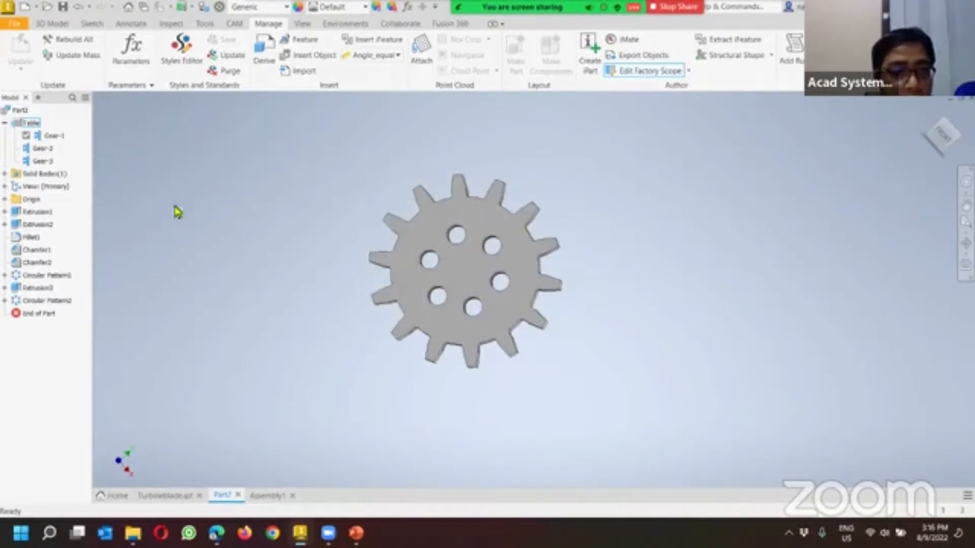
Step: Activate Gear-3 and examine its material appearance and thickness from an angled view
double_click(50, 161)
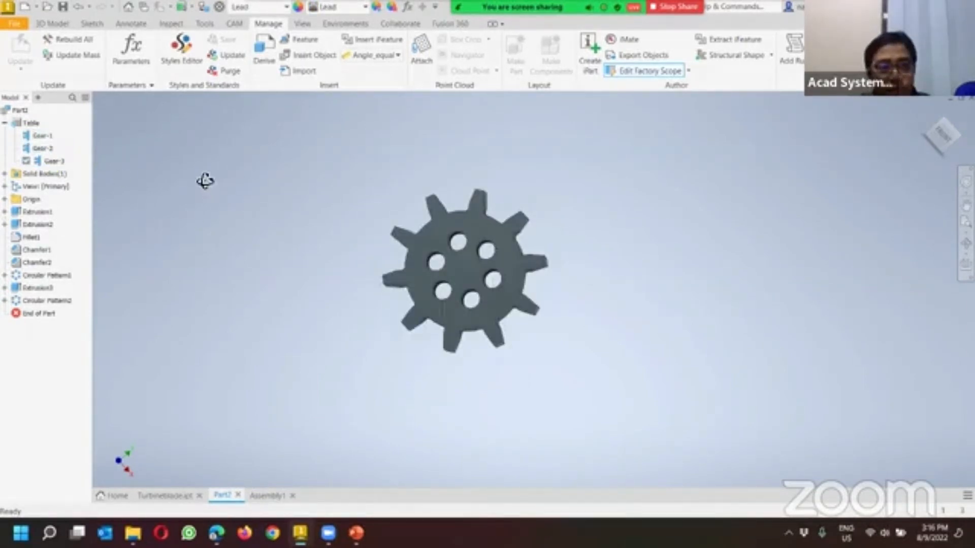
key("F6")
middle_click_drag(199, 181, 228, 183, "shift")
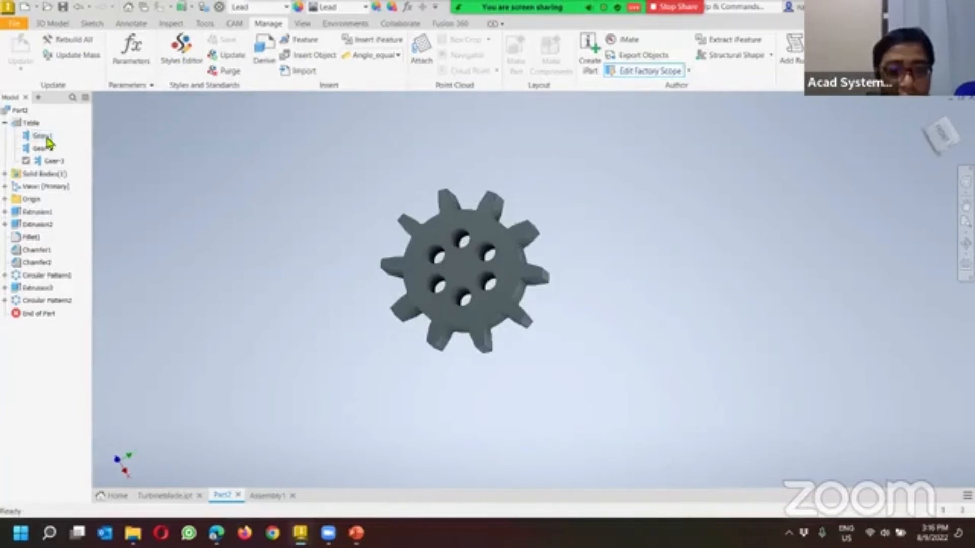
scroll(404, 218, "down", 5)
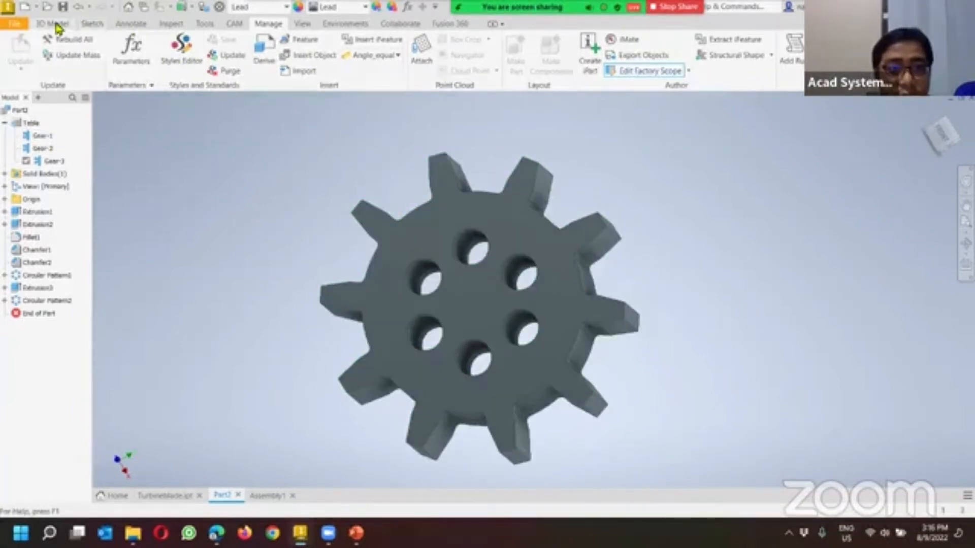
Step: Activate Gear-1 and fillet the edge loop around its front face's toothed outline with a 3 mm radius
left_click(52, 24)
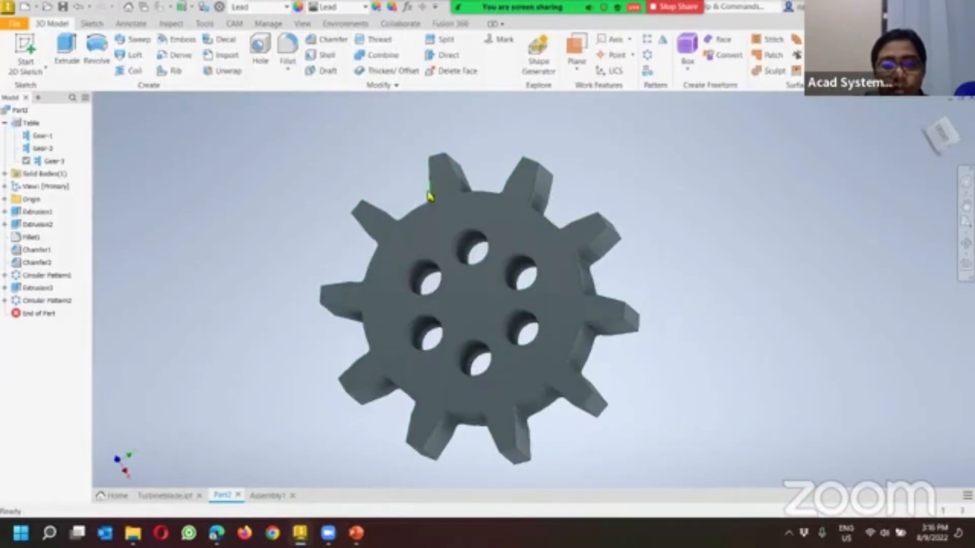
left_click(374, 229)
left_click(309, 177)
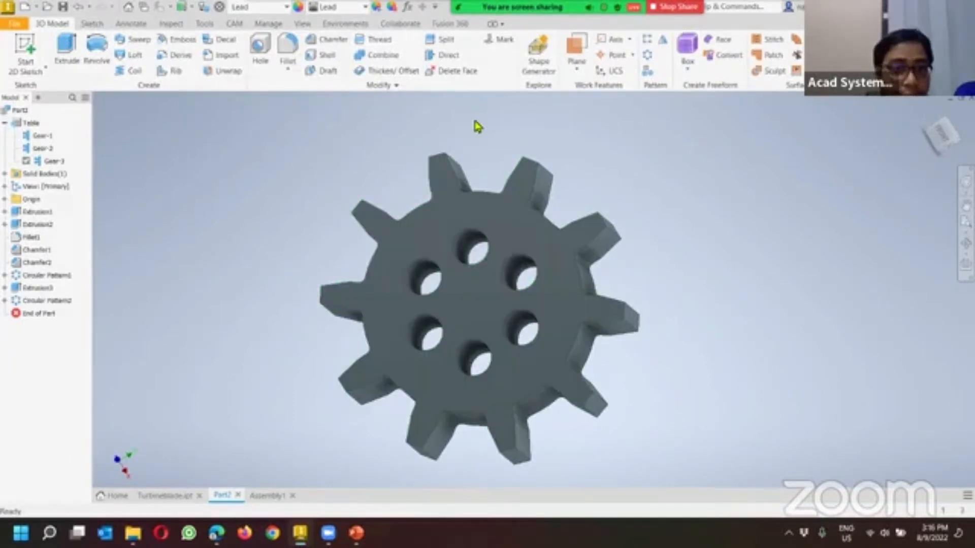
double_click(36, 136)
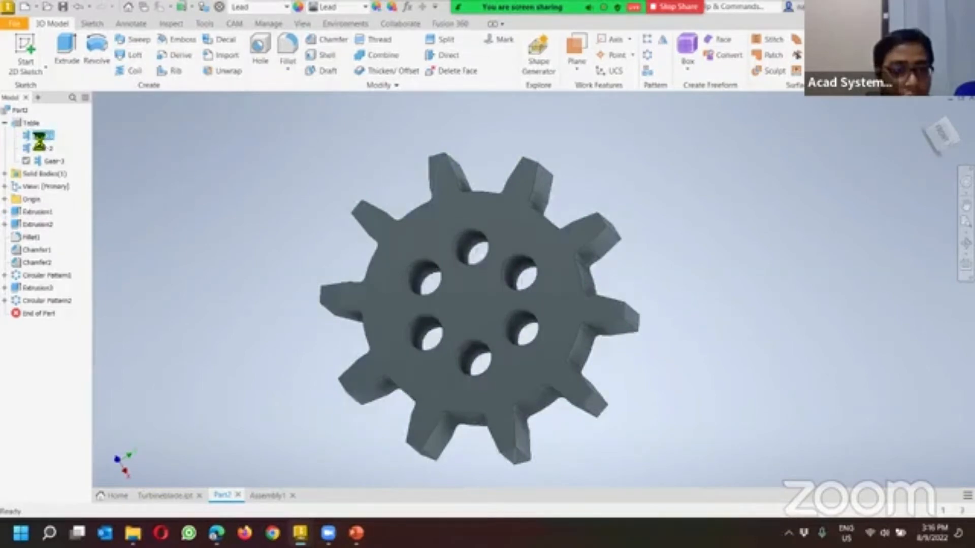
left_click_drag(250, 99, 257, 40)
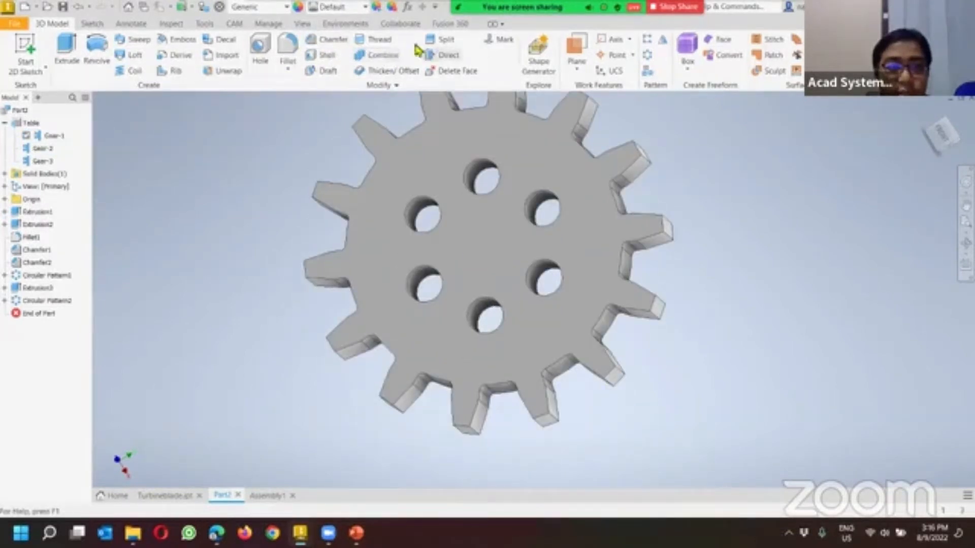
key("f")
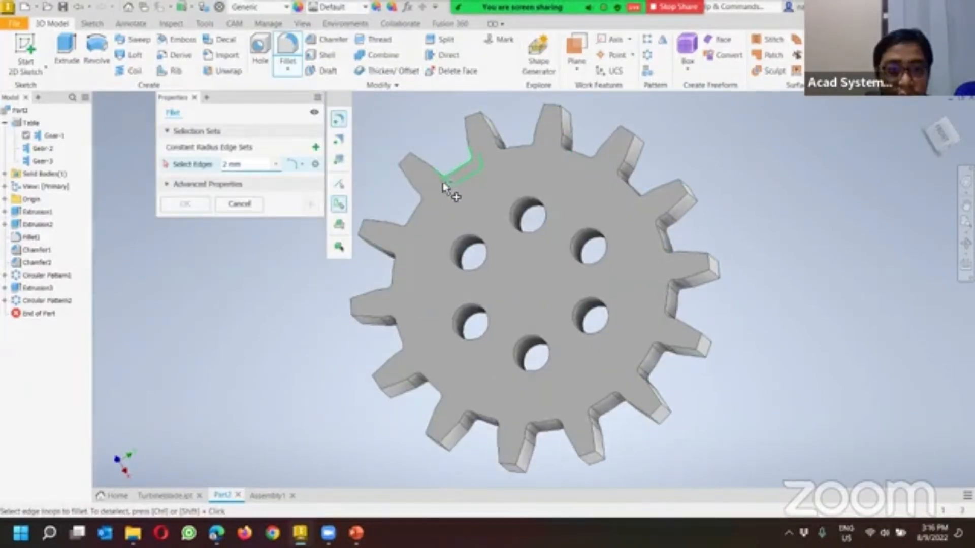
left_click(424, 196)
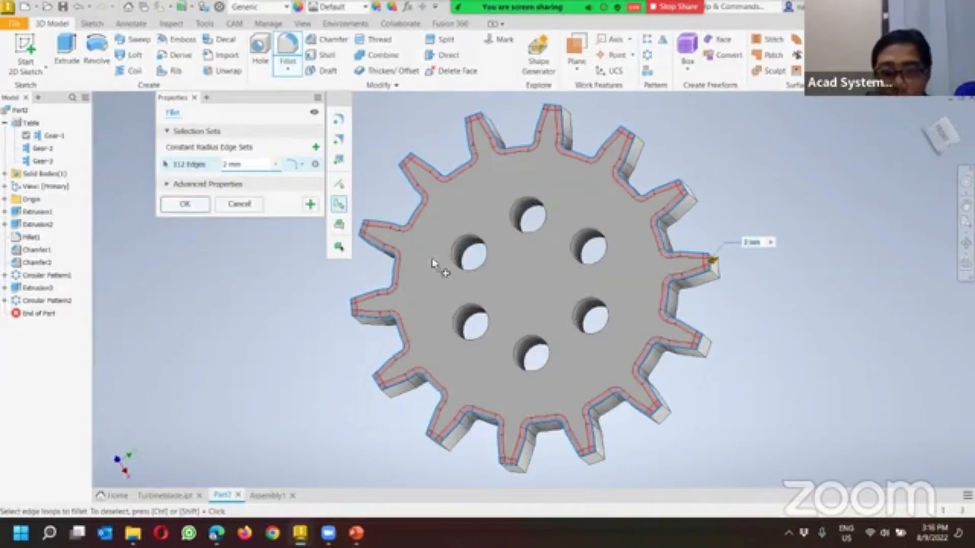
double_click(242, 169)
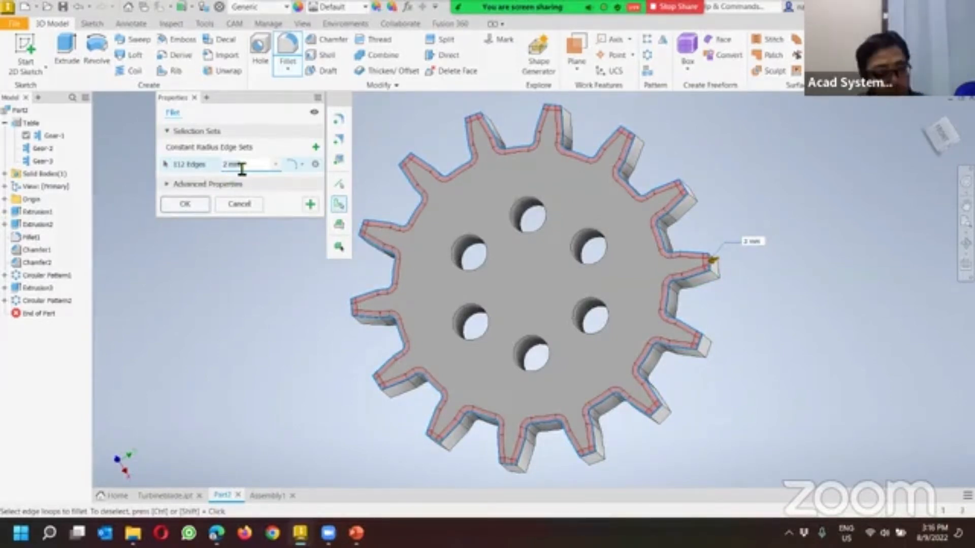
type("4")
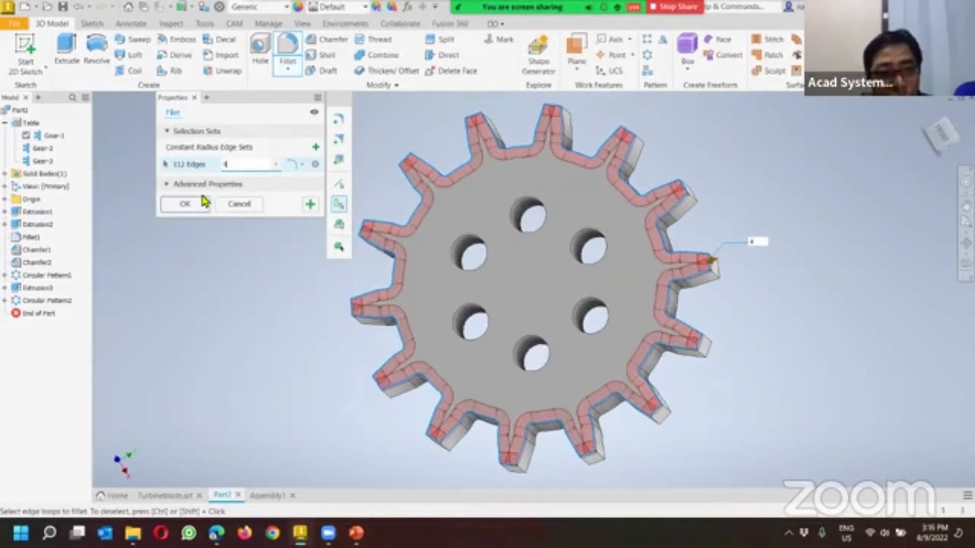
key("BackSpace")
type("3")
left_click(191, 204)
Step: Activate Gear-2, and add a suppression column for Fillet2 to the iPart table
middle_click_drag(389, 182, 485, 153, "shift")
double_click(43, 148)
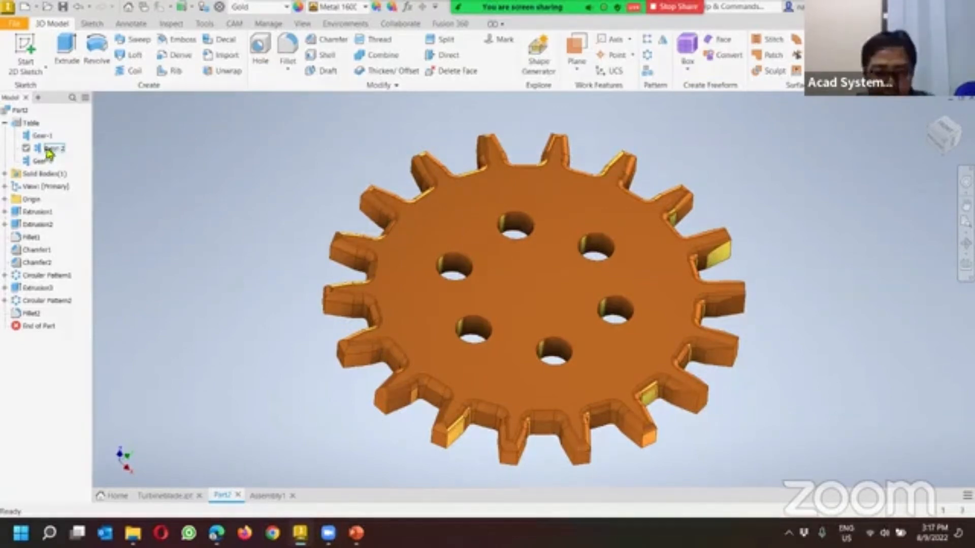
right_click(31, 123)
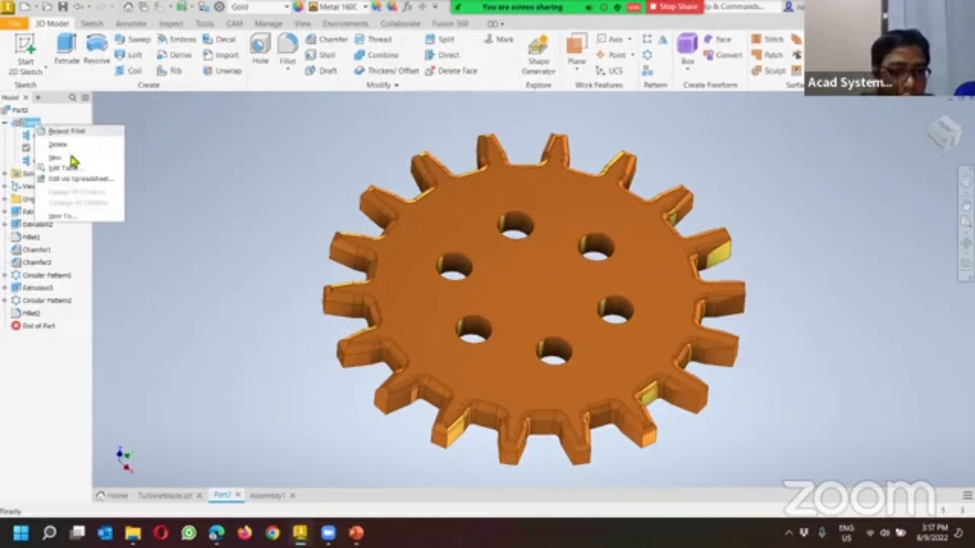
left_click(63, 167)
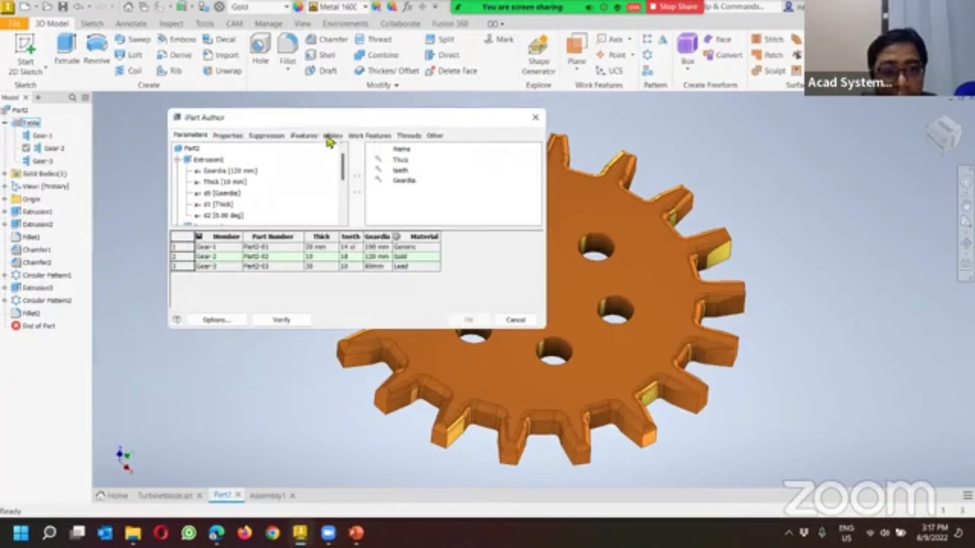
left_click(305, 135)
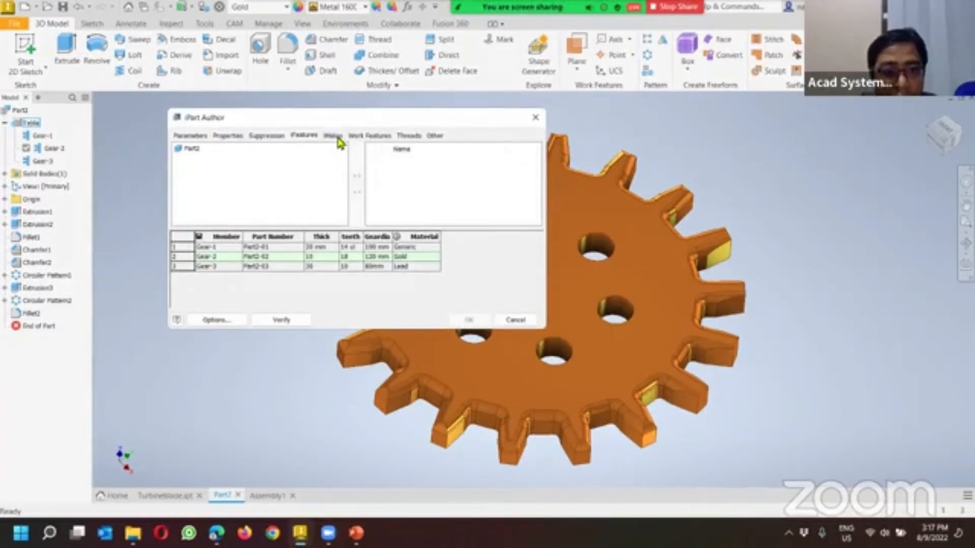
left_click(279, 137)
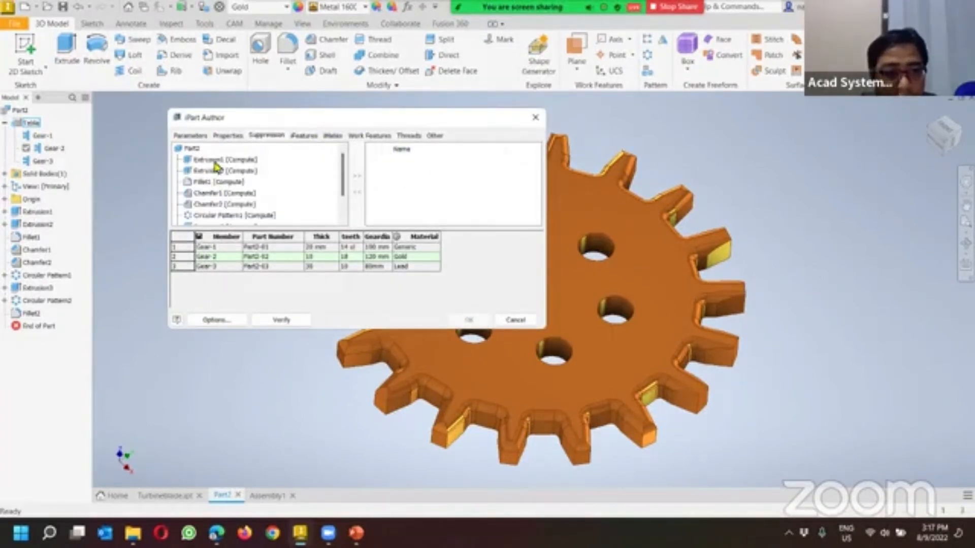
scroll(246, 178, "down", 1)
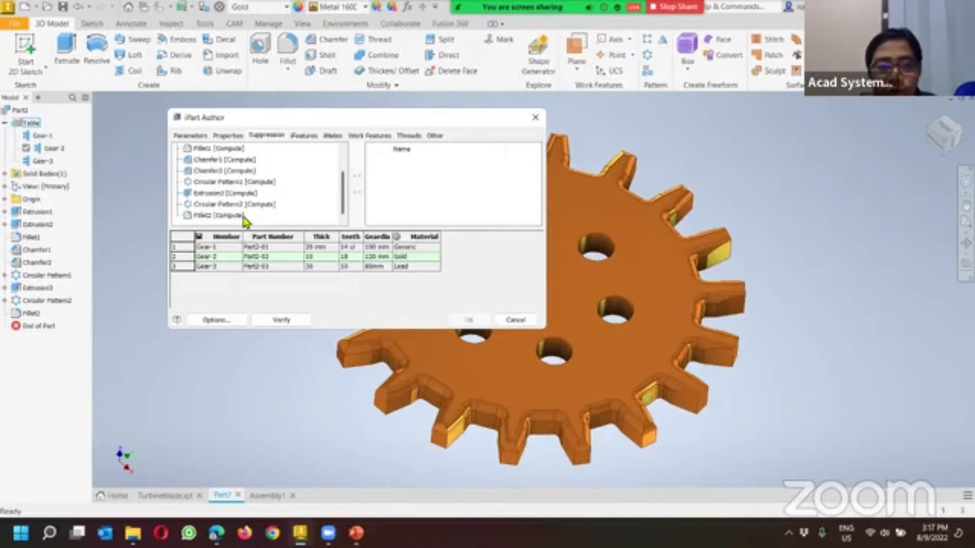
left_click(200, 216)
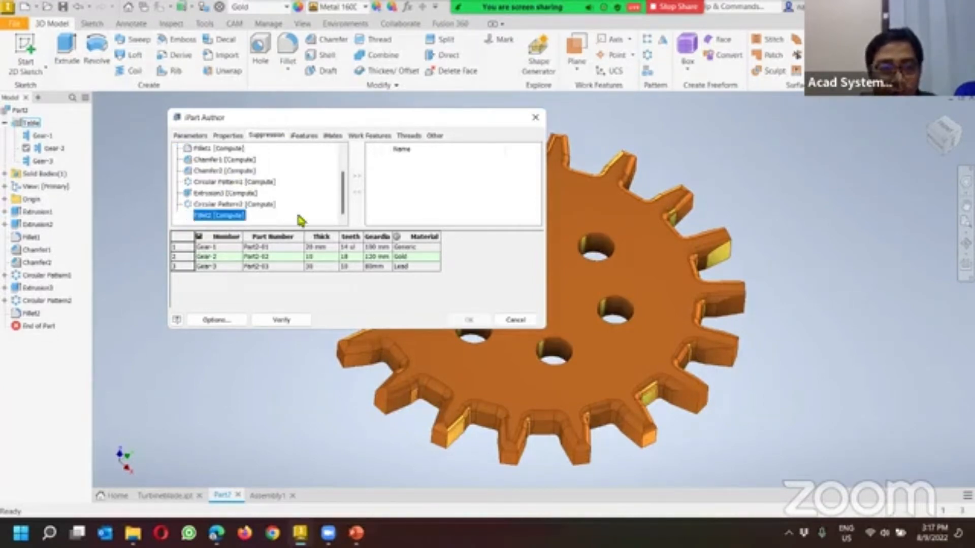
left_click(357, 175)
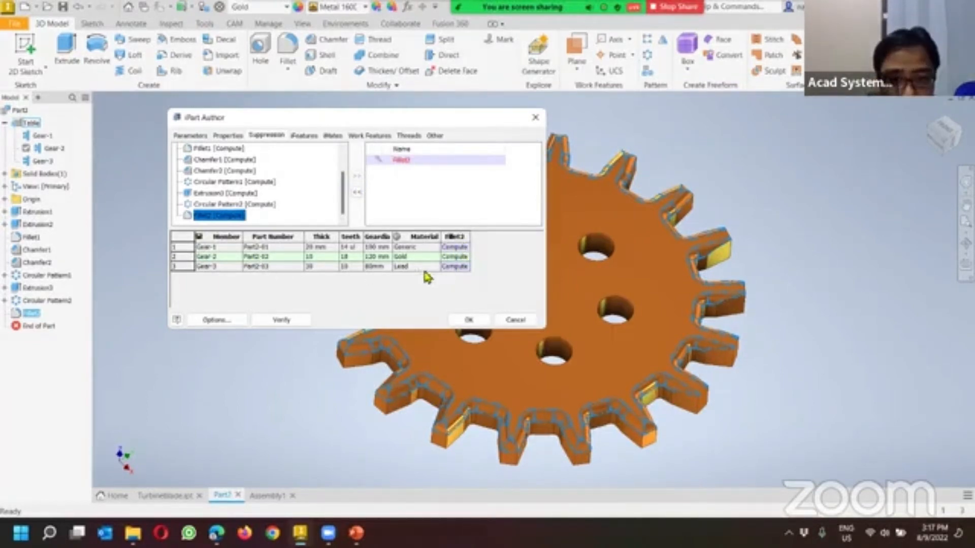
Step: Set Fillet2 to Suppress for Gear-3, accept the iPart table, and activate that member
left_click(456, 267)
left_click_drag(470, 271, 371, 279)
type("S")
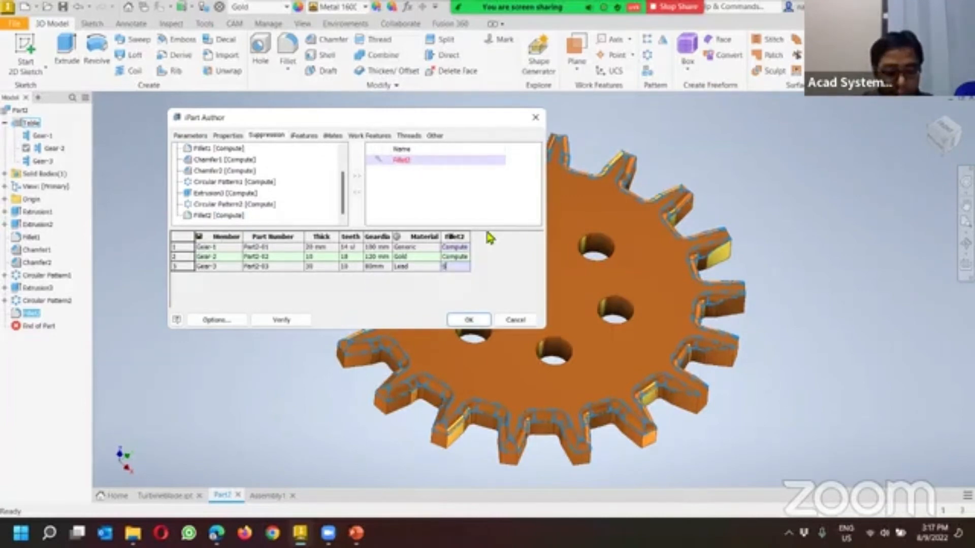
type("uppress")
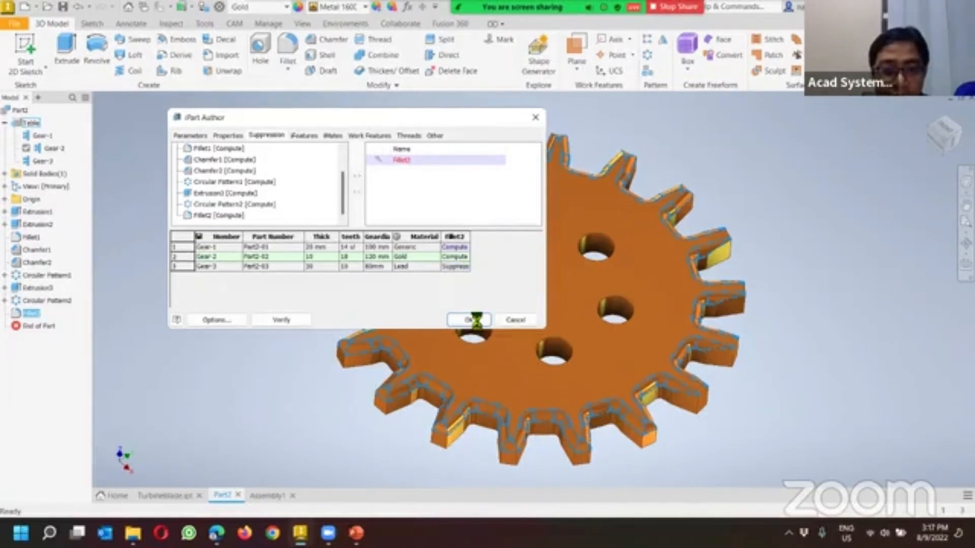
double_click(44, 161)
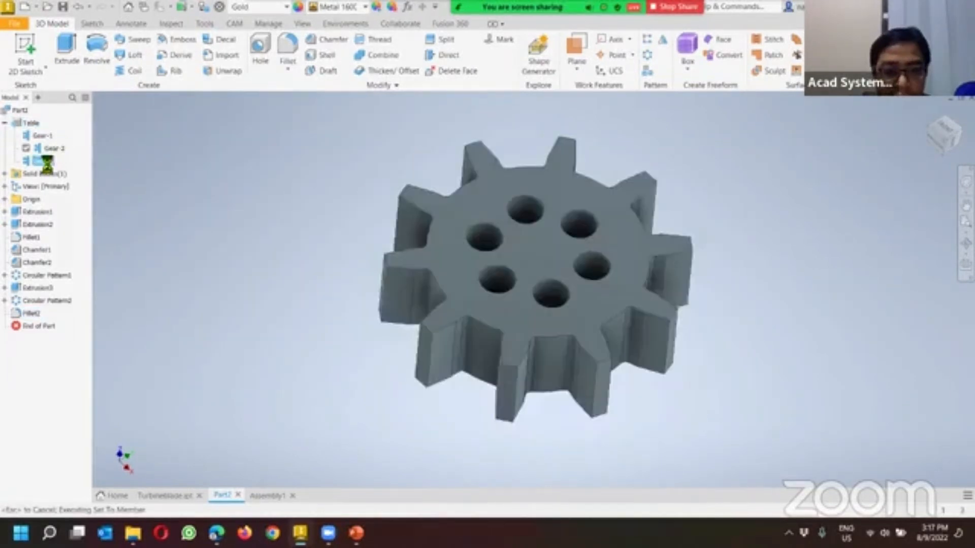
Step: Activate Gear-2 and Gear-1 in turn to compare the members, leaving Gear-1 active in an angled view
double_click(53, 149)
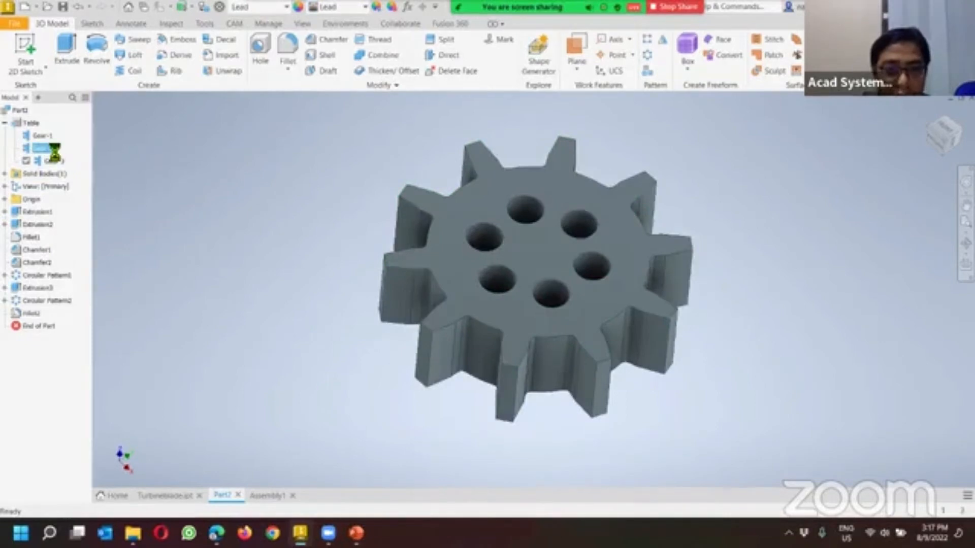
double_click(43, 135)
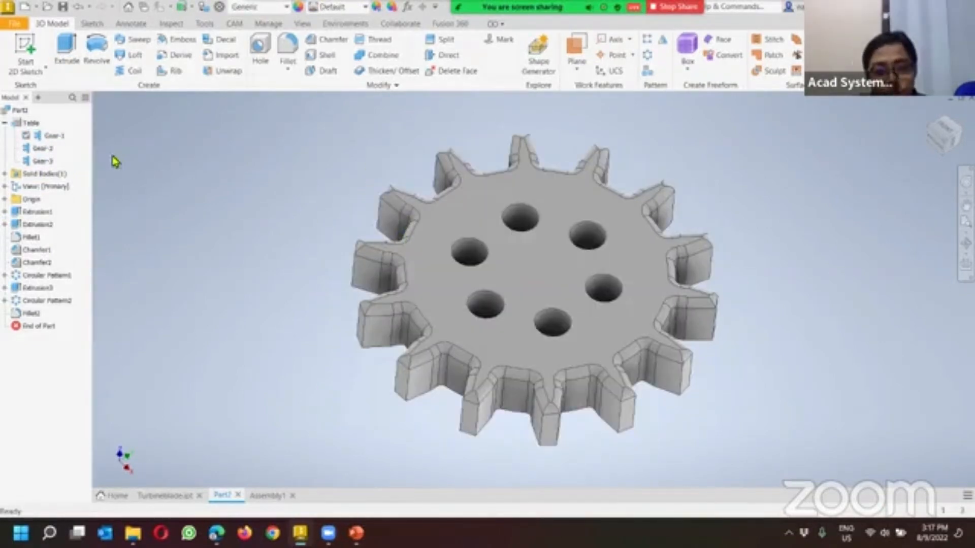
middle_click_drag(204, 215, 135, 172, "shift")
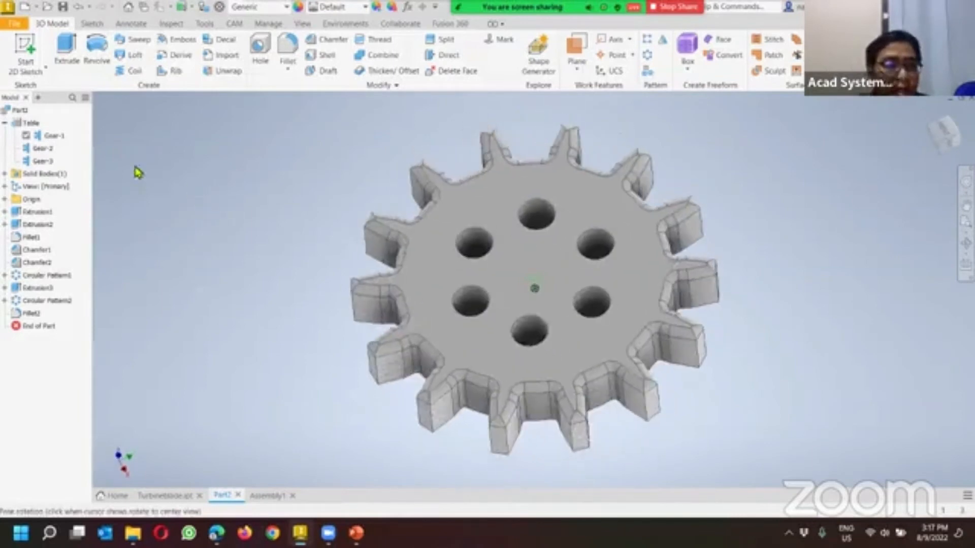
Step: Review the iPart table and the row options for Gear-3, and close the table without changes
right_click(30, 126)
left_click(95, 169)
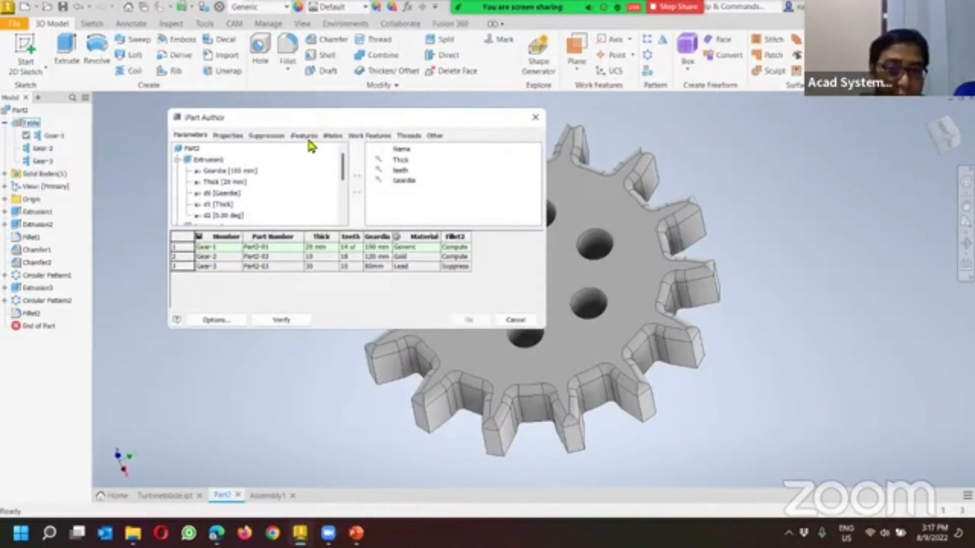
left_click(536, 122)
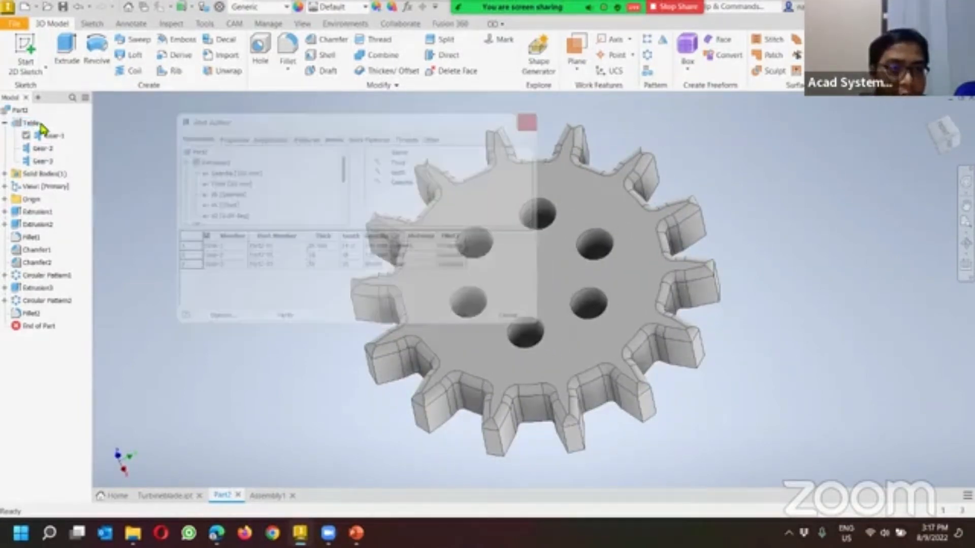
right_click(31, 124)
left_click(65, 167)
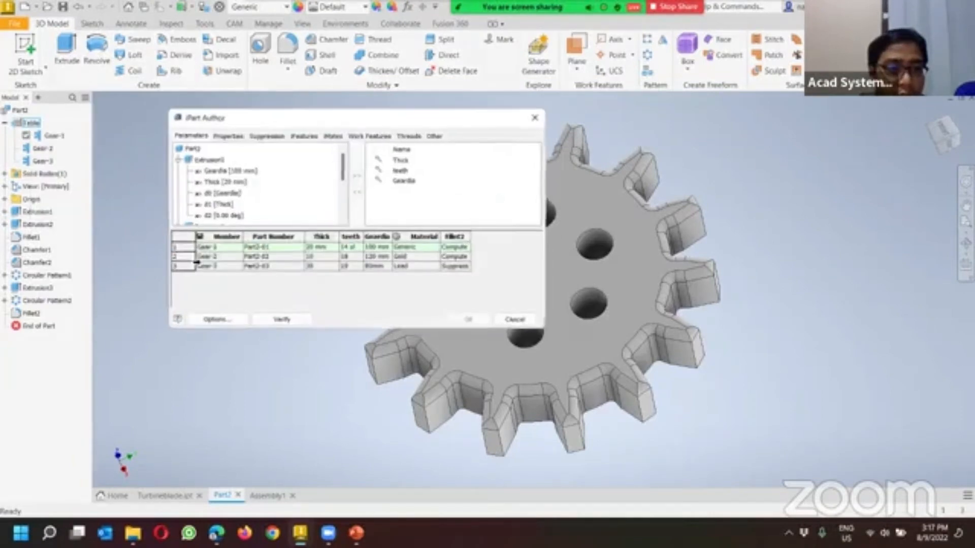
right_click(184, 266)
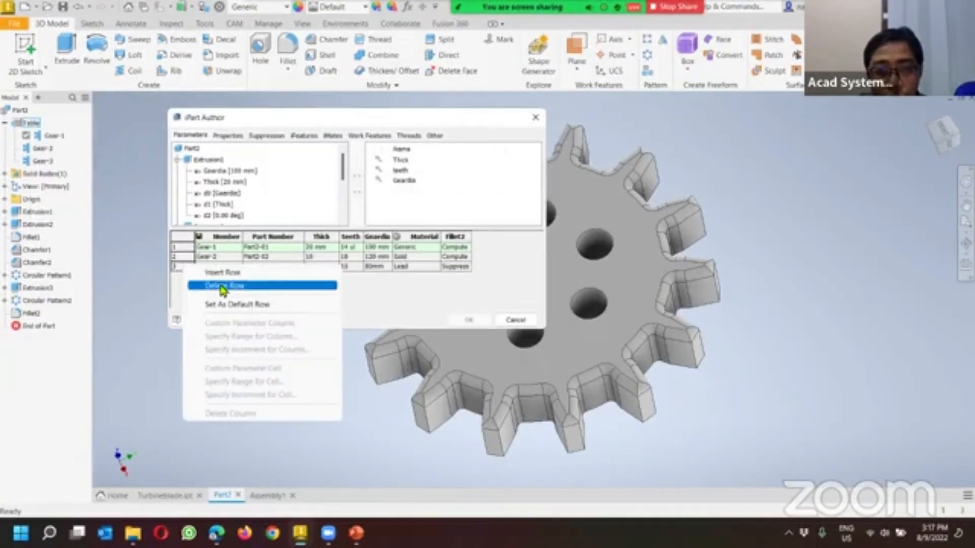
left_click(536, 118)
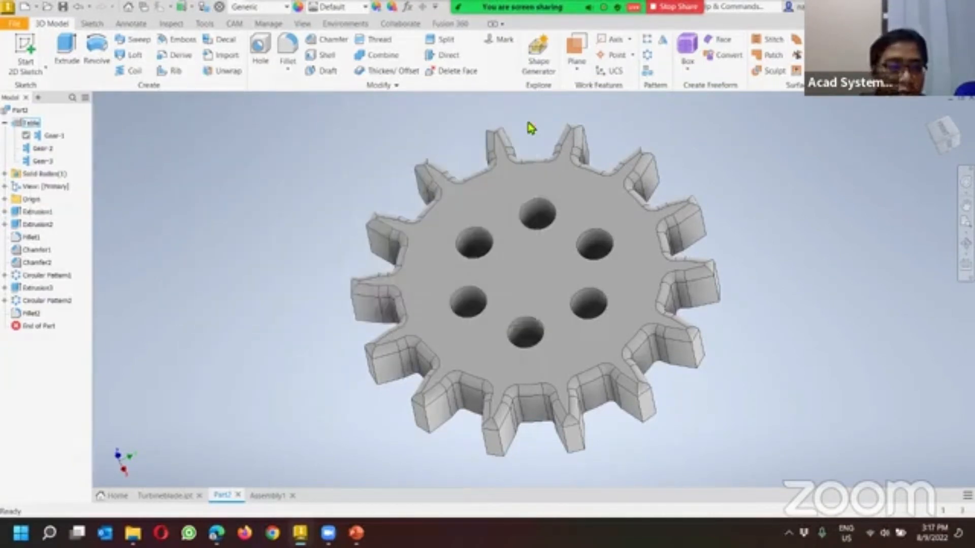
Step: Open the iPart table as a spreadsheet in Excel and widen its columns to fit their contents
right_click(23, 127)
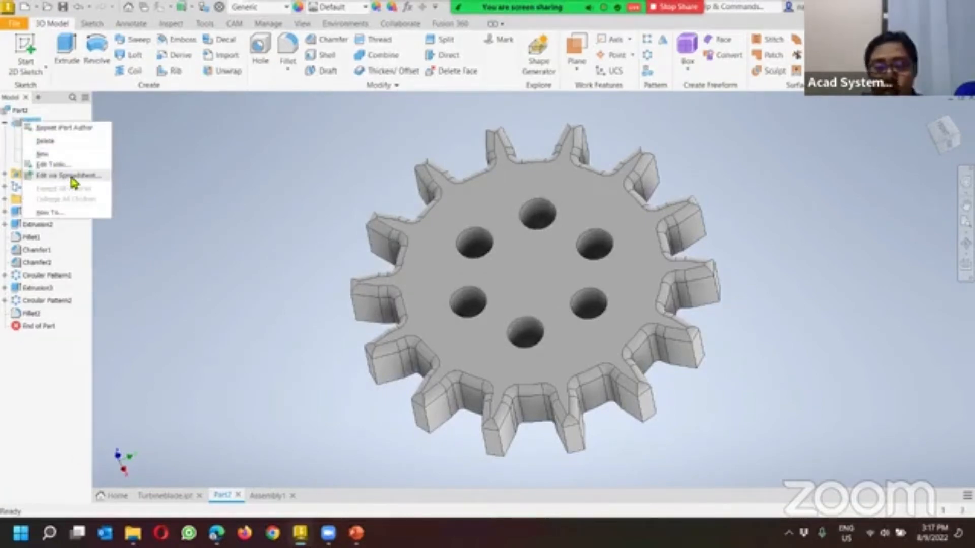
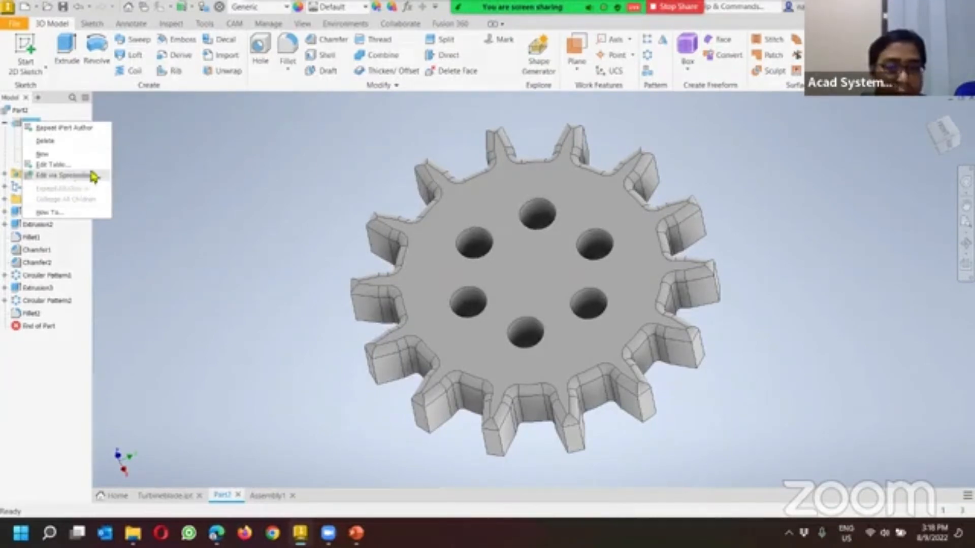
left_click(55, 176)
left_click(452, 280)
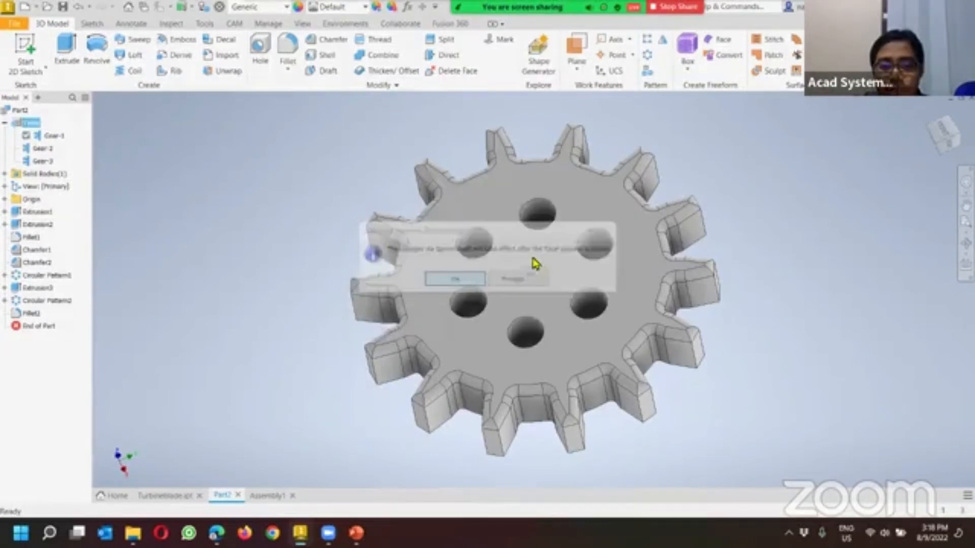
left_click_drag(46, 133, 110, 136)
double_click(302, 131)
left_click(414, 291)
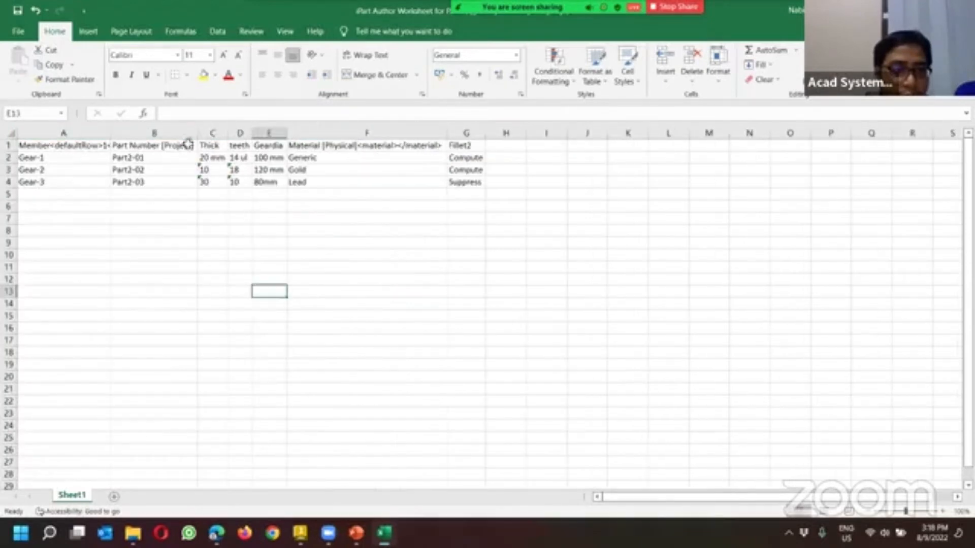
Step: Extend the Gear-3 row down by two rows to add members Gear-4 and Gear-5 with part numbers Part2-04 and Part2-05
left_click(178, 232)
left_click_drag(104, 182, 488, 209)
left_click(444, 278)
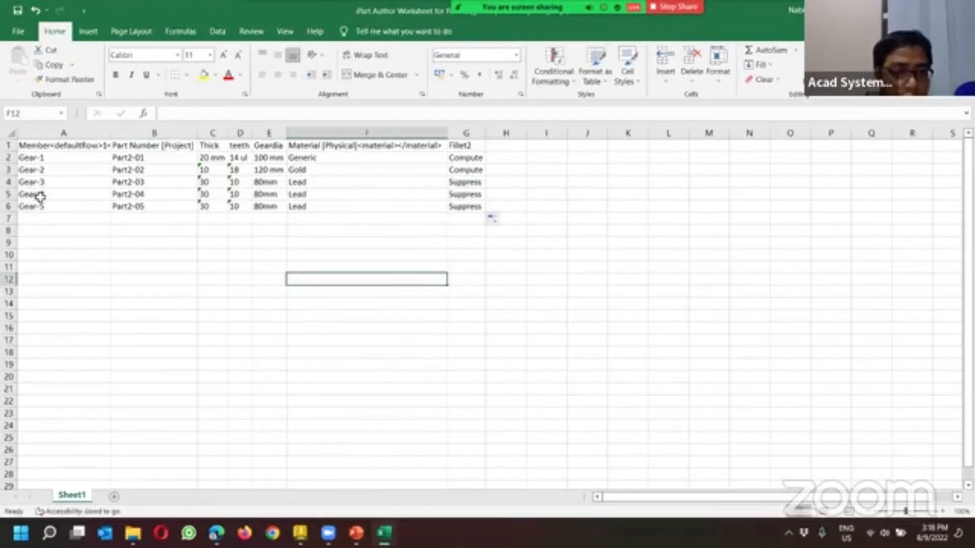
left_click(151, 196)
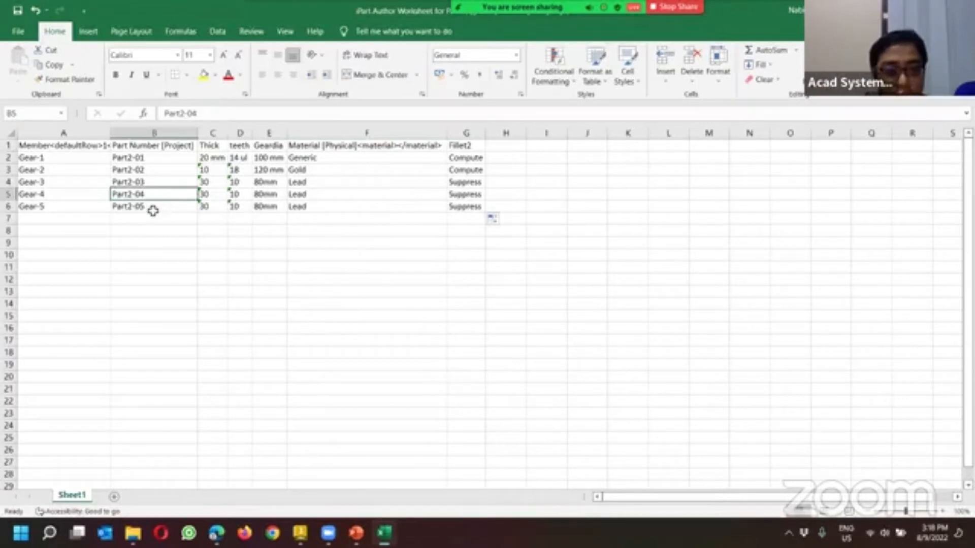
Step: Set the Thick value to 15 for Gear-4 and 10 for Gear-5
left_click(220, 198)
double_click(205, 196)
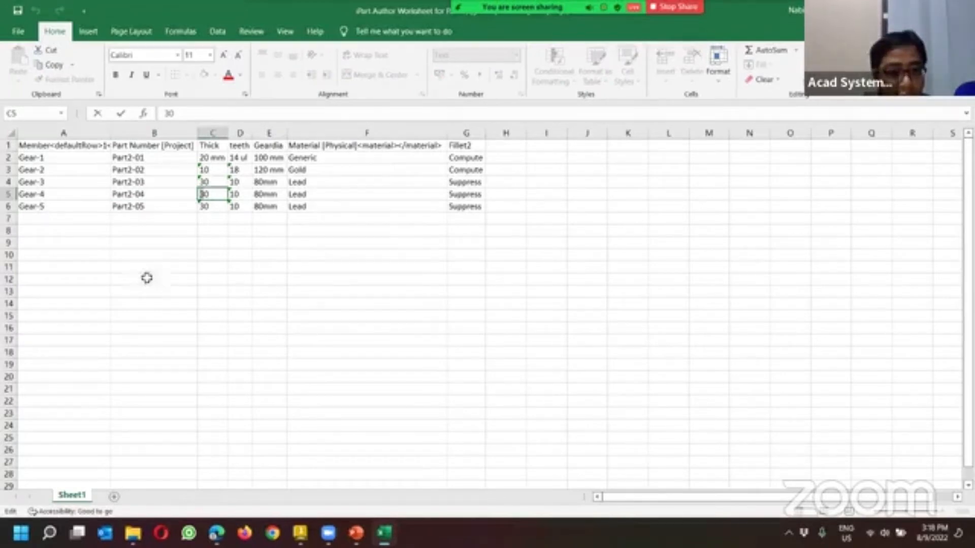
double_click(203, 194)
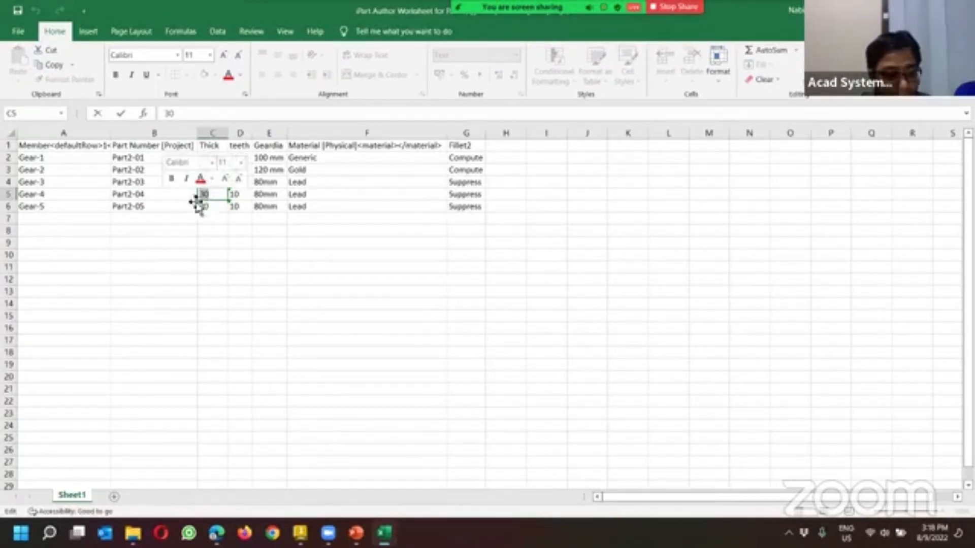
type("15")
double_click(215, 207)
left_click_drag(220, 209, 141, 269)
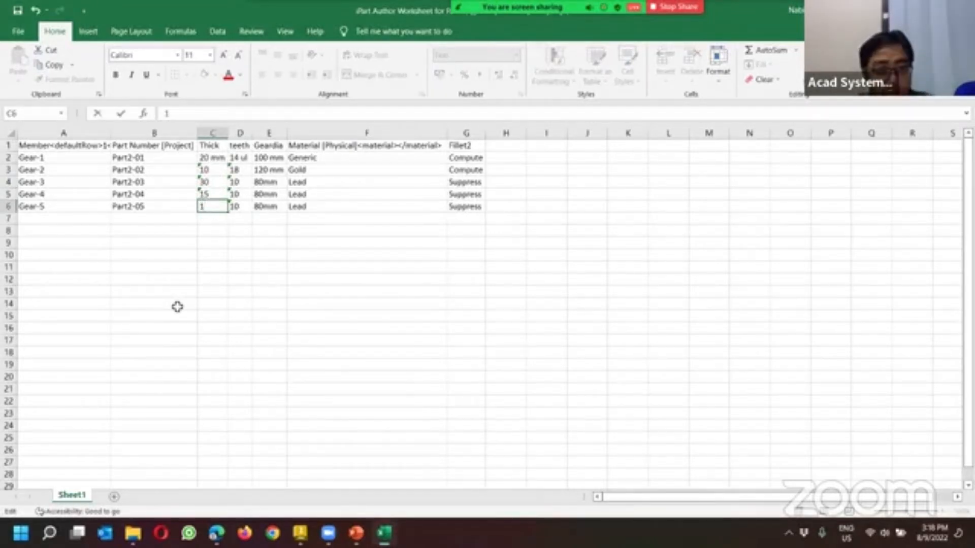
type("0")
left_click(243, 245)
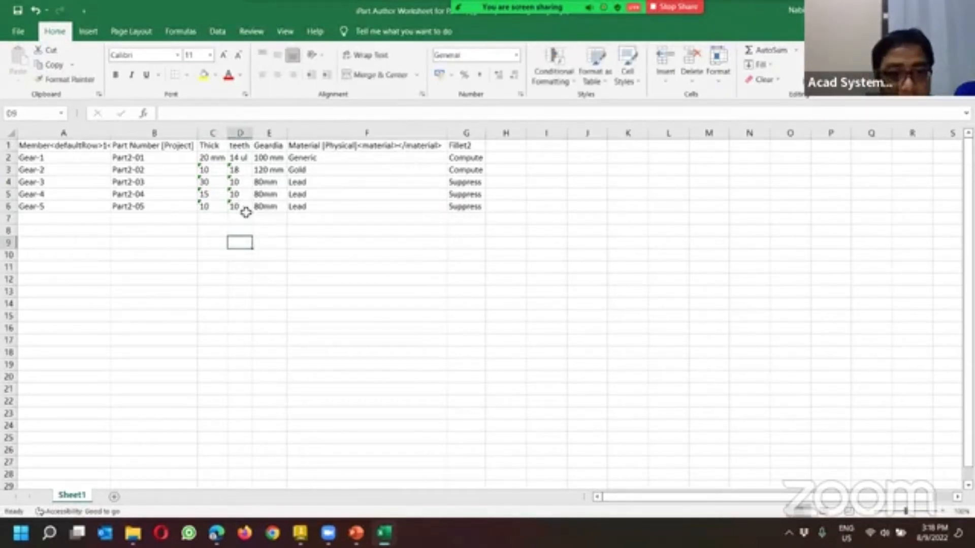
Step: Set the Geardia value of Gear-4 to 140mm
double_click(262, 198)
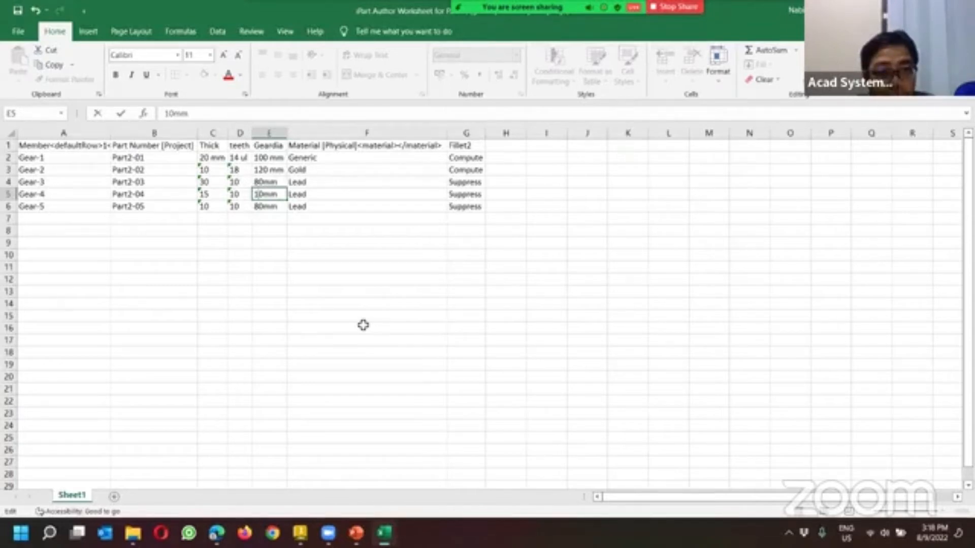
type("4")
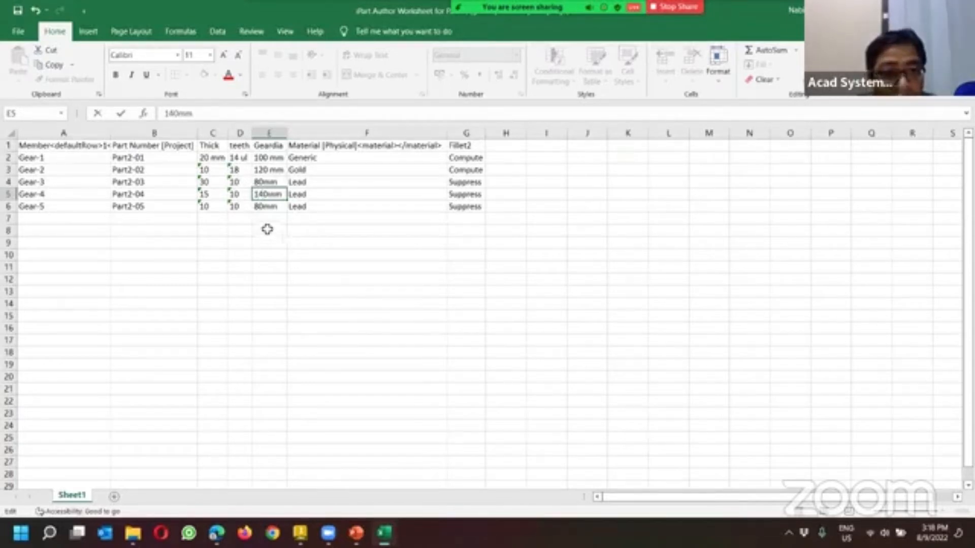
Step: Set the teeth value in the Gear-4 row of the worksheet to 22
double_click(235, 195)
double_click(241, 197)
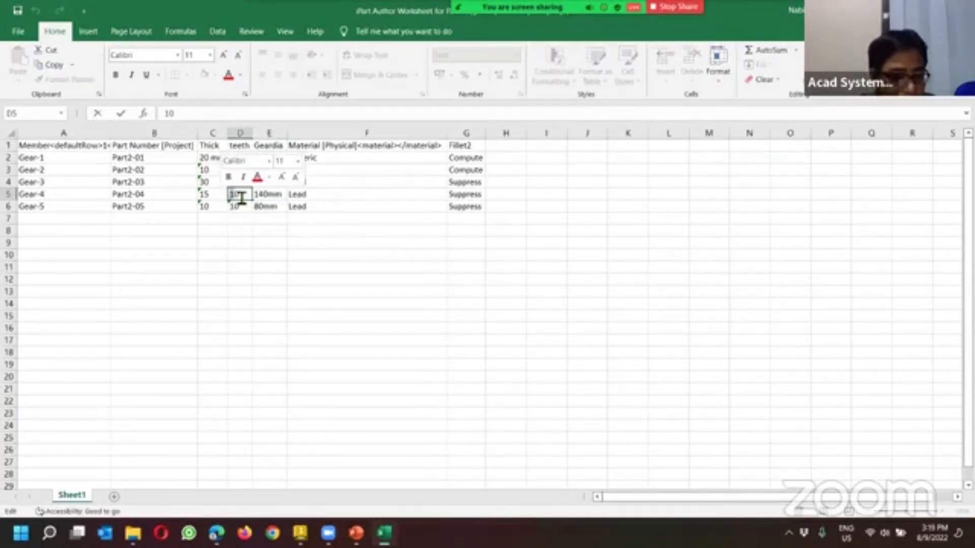
type("20")
left_click(242, 229)
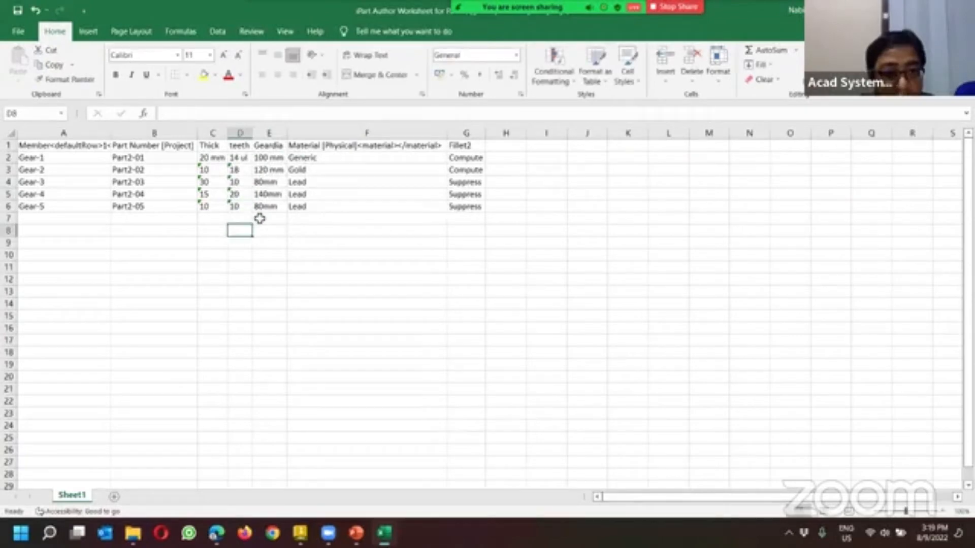
left_click(238, 197)
double_click(249, 200)
type("22")
left_click_drag(263, 221, 264, 226)
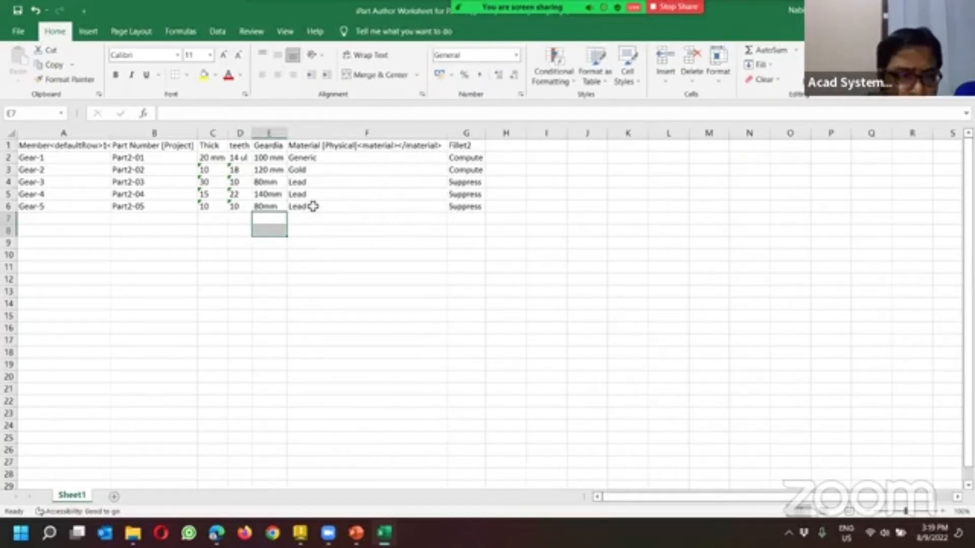
Step: Set the material in the Gear-5 row to Glass
left_click(13, 207)
left_click(316, 206)
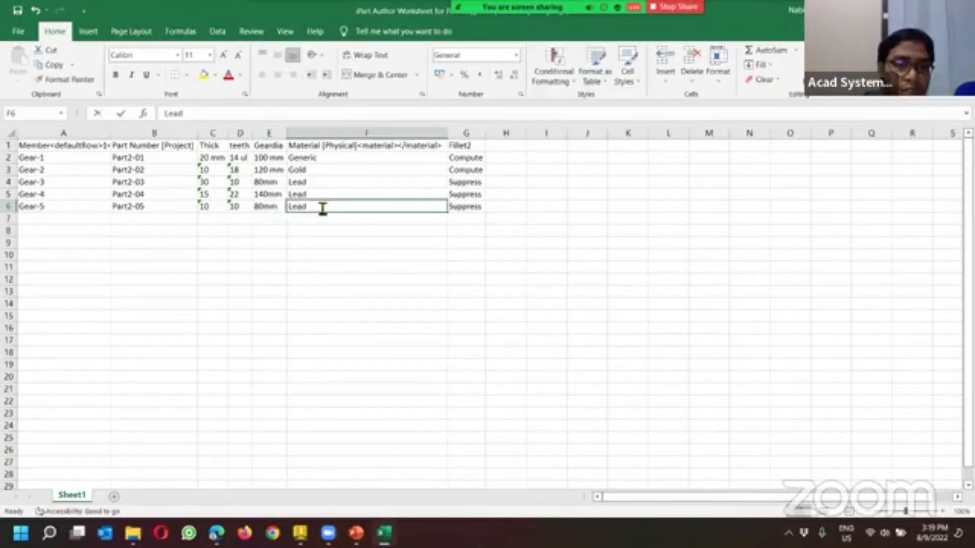
double_click(304, 206)
type("Glass")
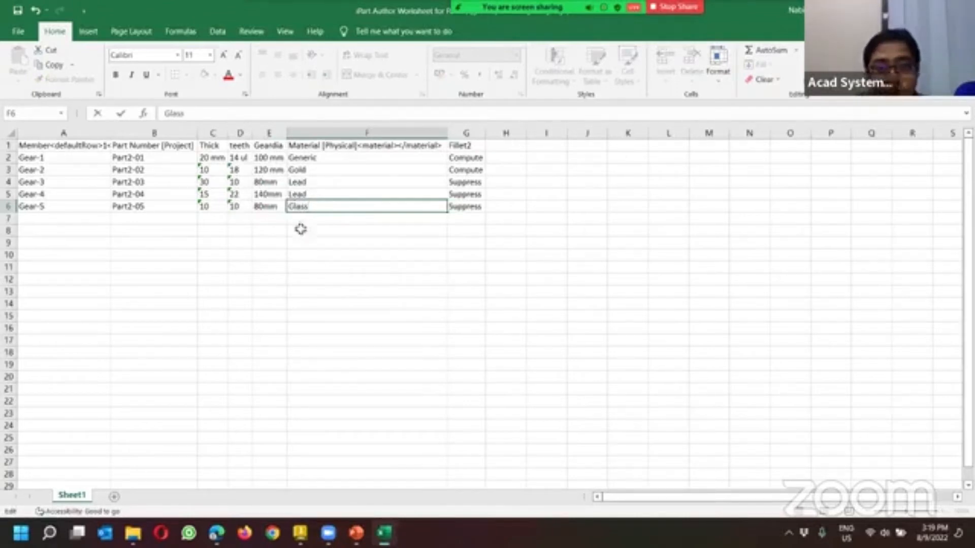
left_click(380, 269)
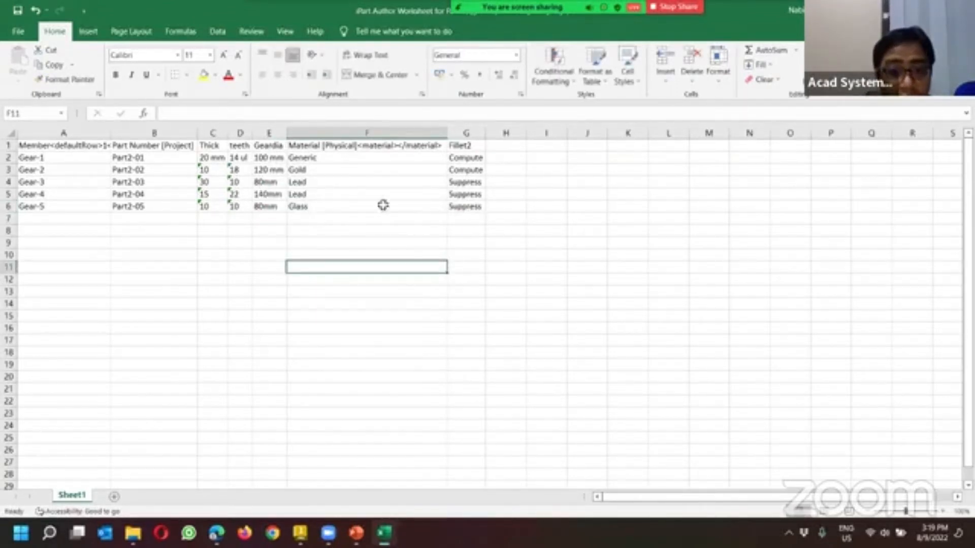
Step: Set Fillet2 in the Gear-5 row to Compute and close the worksheet to return to the part model
left_click(465, 207)
right_click(473, 206)
key("Escape")
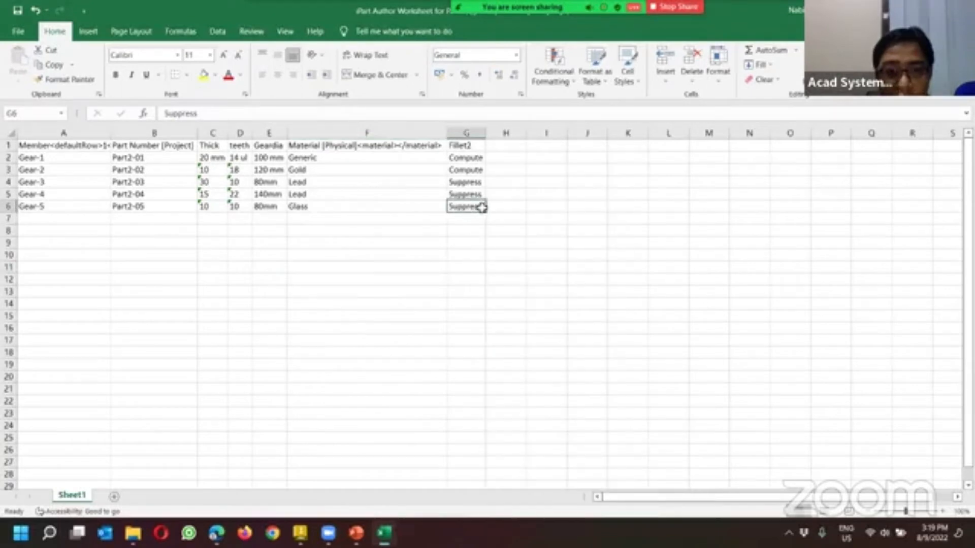
double_click(486, 210)
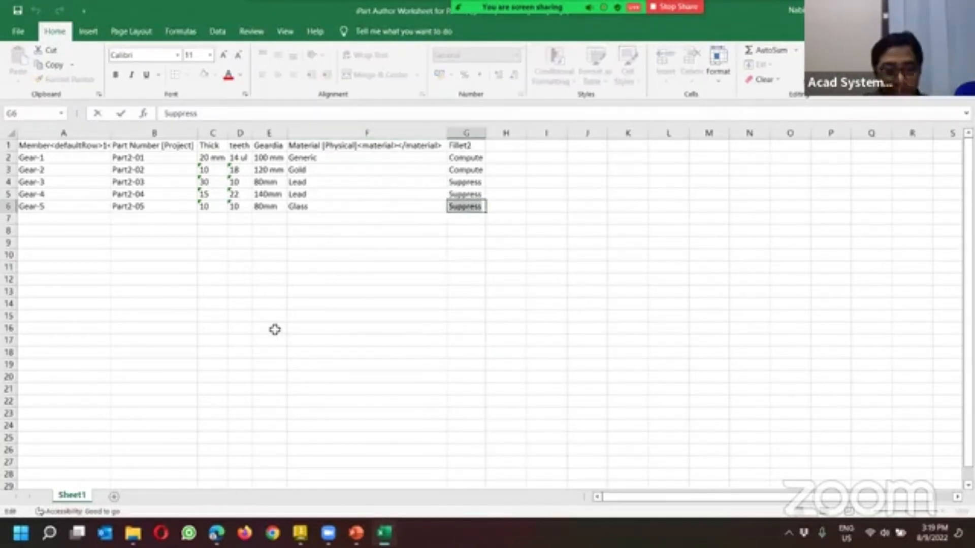
type("Compute")
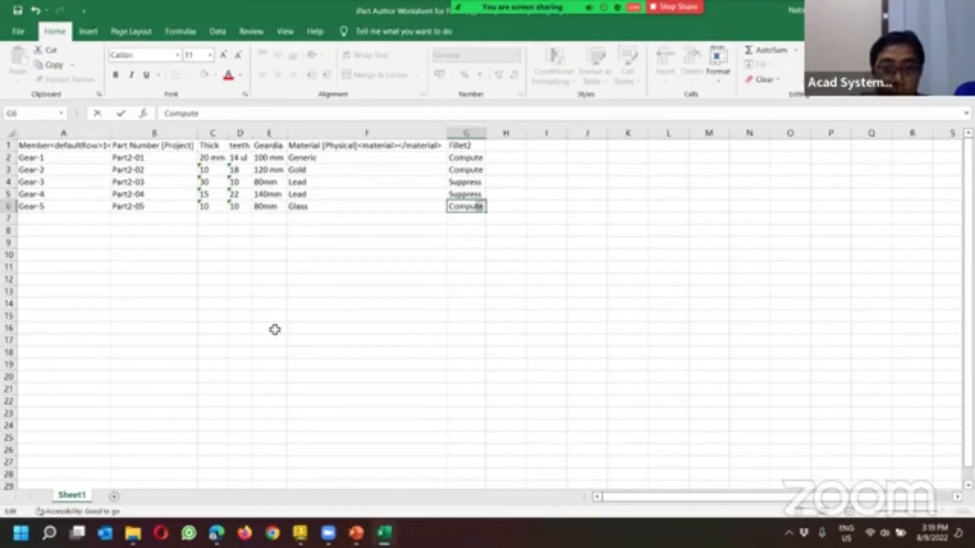
left_click(305, 292)
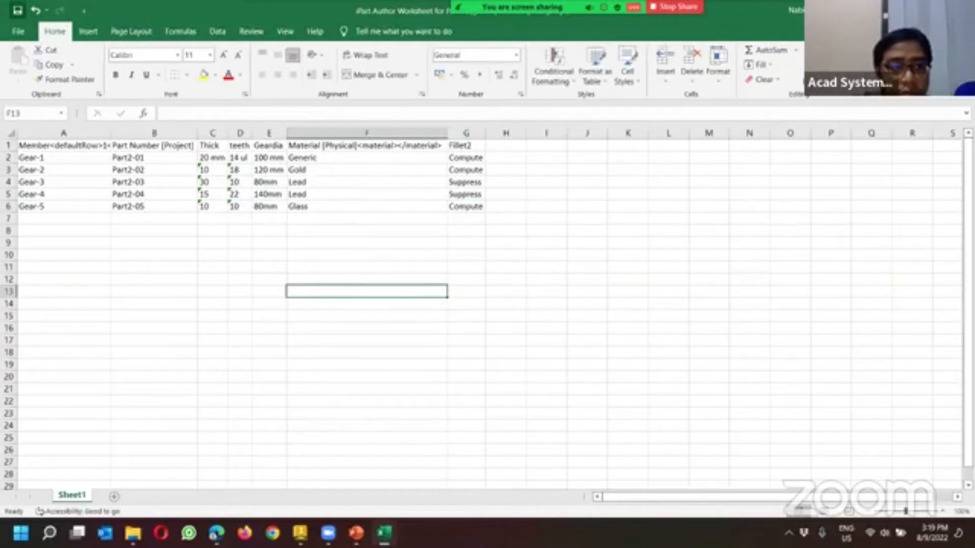
left_click(962, 9)
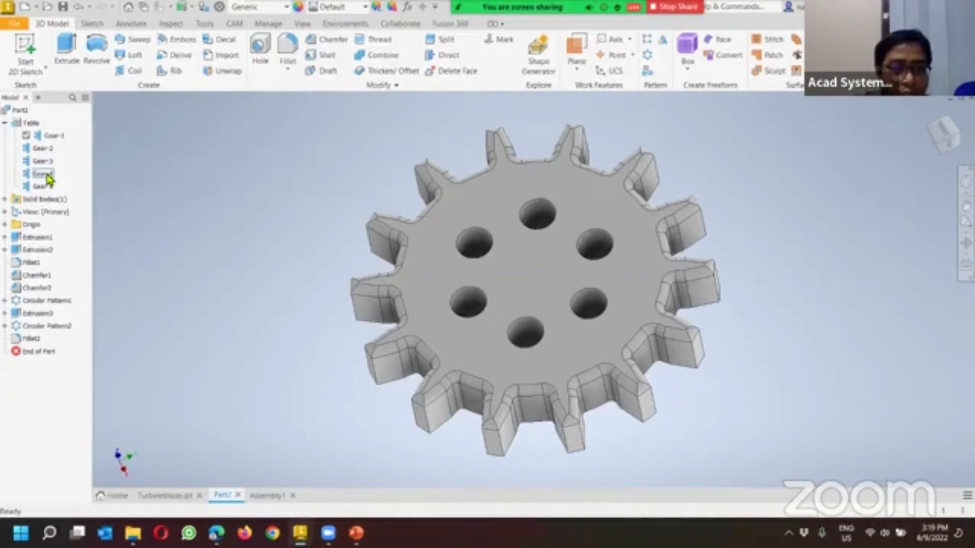
Step: Activate the Gear-4 member followed by Gear-5, and inspect the filleted teeth of the glass gear
double_click(44, 175)
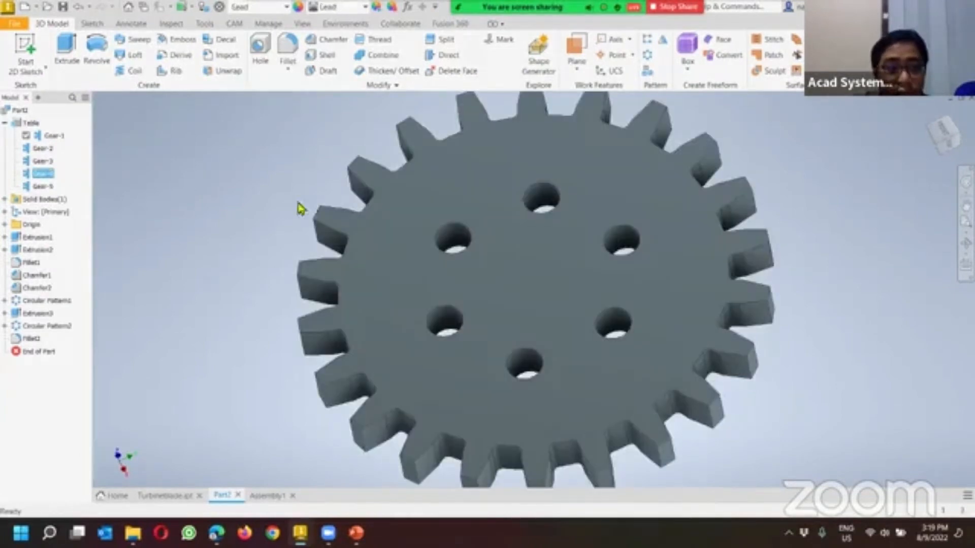
double_click(45, 187)
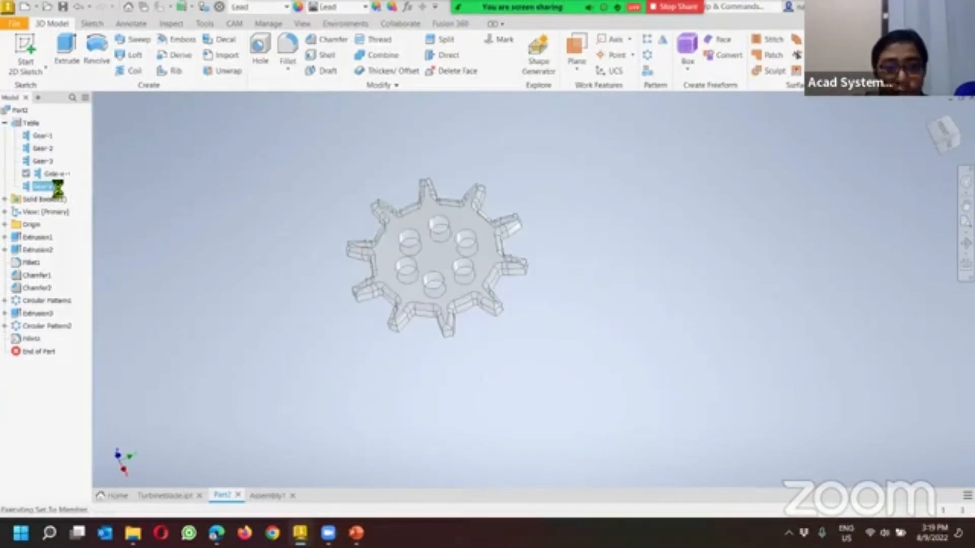
scroll(414, 318, "up", 5)
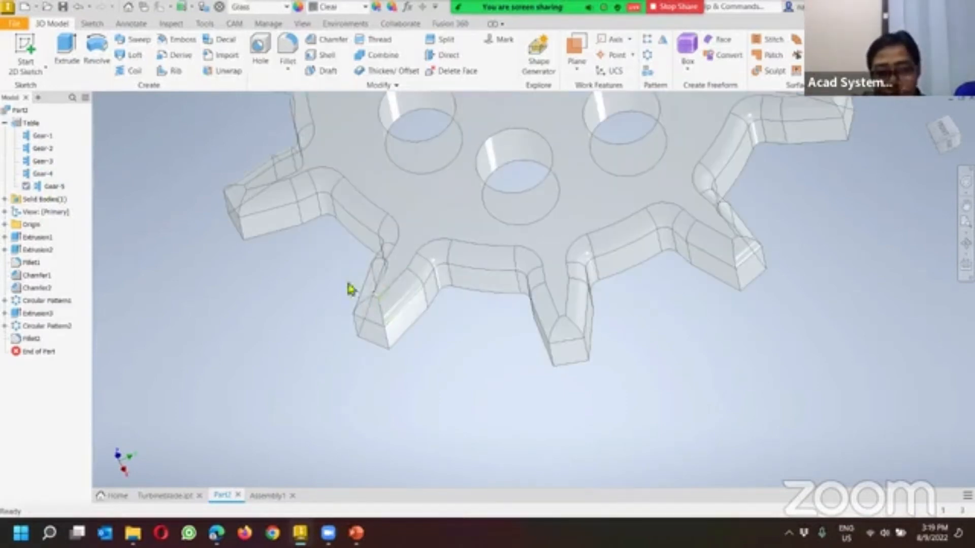
mouse_move(433, 270)
middle_mouse_down("shift")
mouse_move(394, 242)
mouse_move(398, 255)
mouse_move(423, 255)
middle_mouse_up("shift")
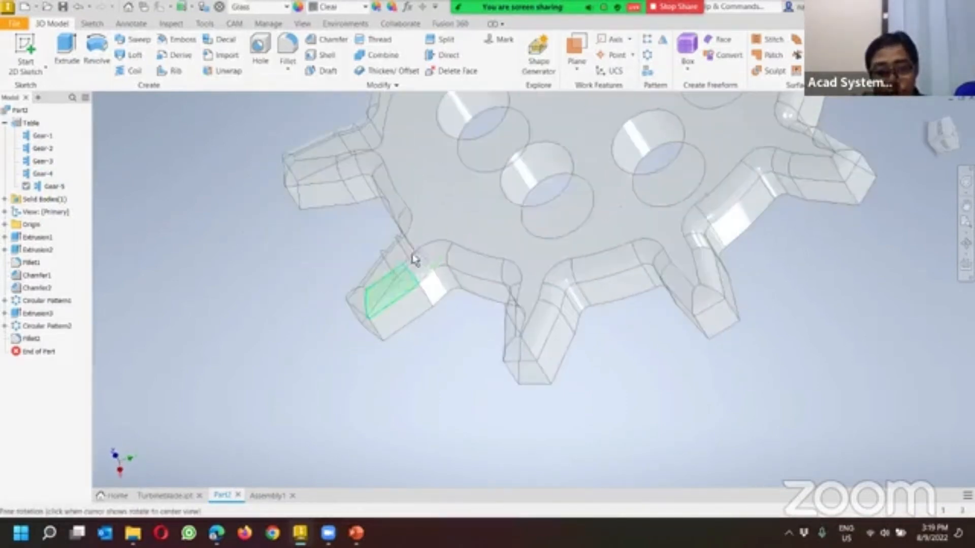
scroll(386, 260, "up", 3)
scroll(465, 251, "down", 5)
scroll(323, 264, "down", 4)
mouse_move(315, 326)
middle_mouse_down("shift")
mouse_move(365, 320)
mouse_move(296, 324)
middle_mouse_up("shift")
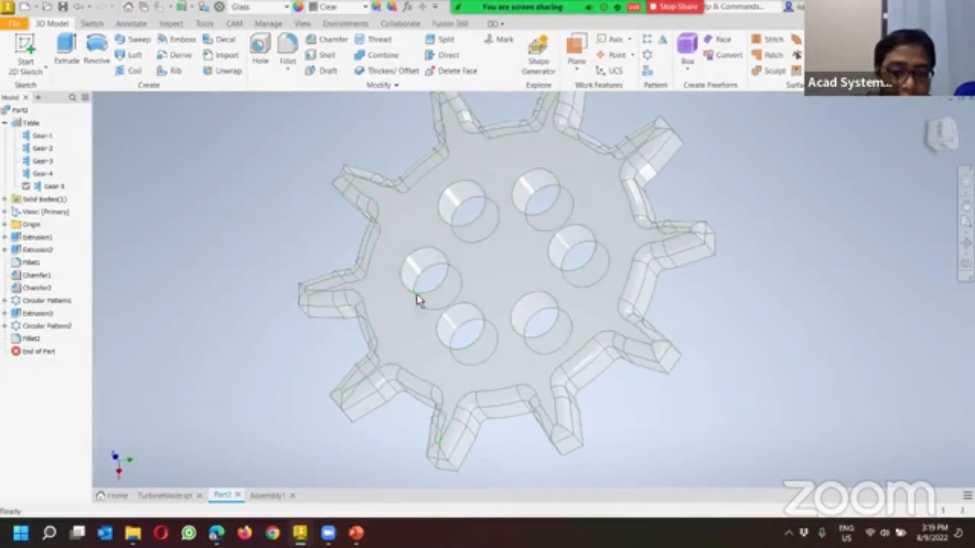
Step: Save the iPart file as Gear in the Inventor i-part and model state folder
left_click(267, 495)
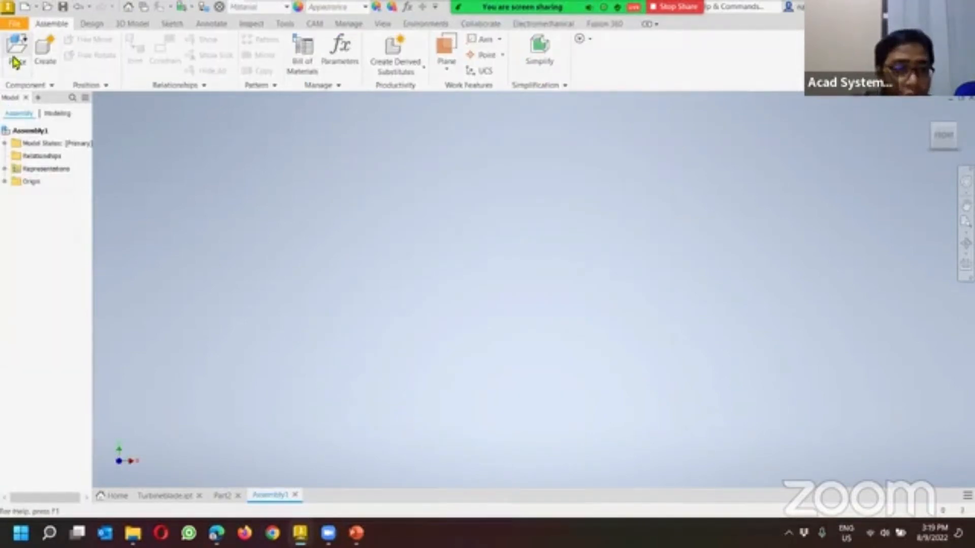
left_click(224, 496)
left_click(64, 8)
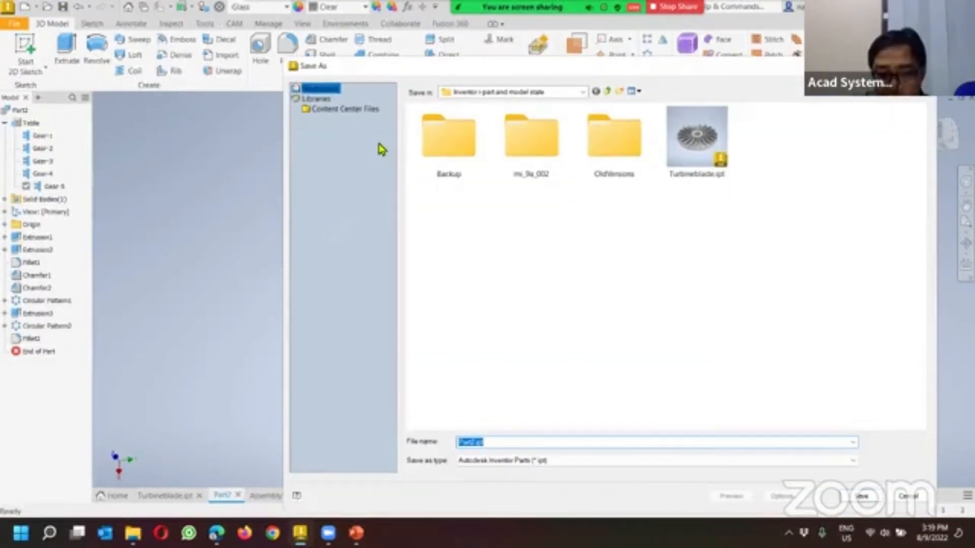
left_click_drag(477, 446, 446, 452)
left_click(477, 446)
type("Gear")
left_click(853, 496)
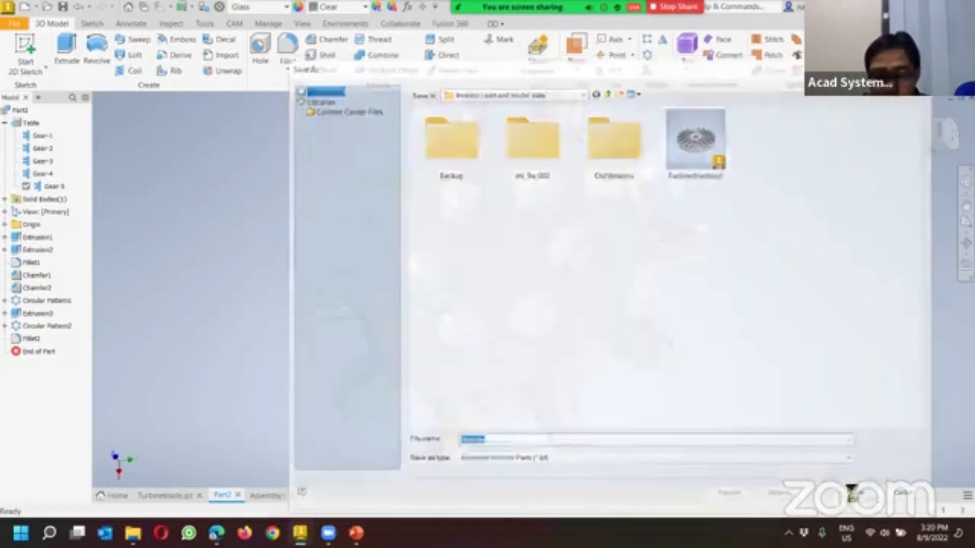
Step: Start placing Gear.ipt as a component in Assembly1
left_click(282, 496)
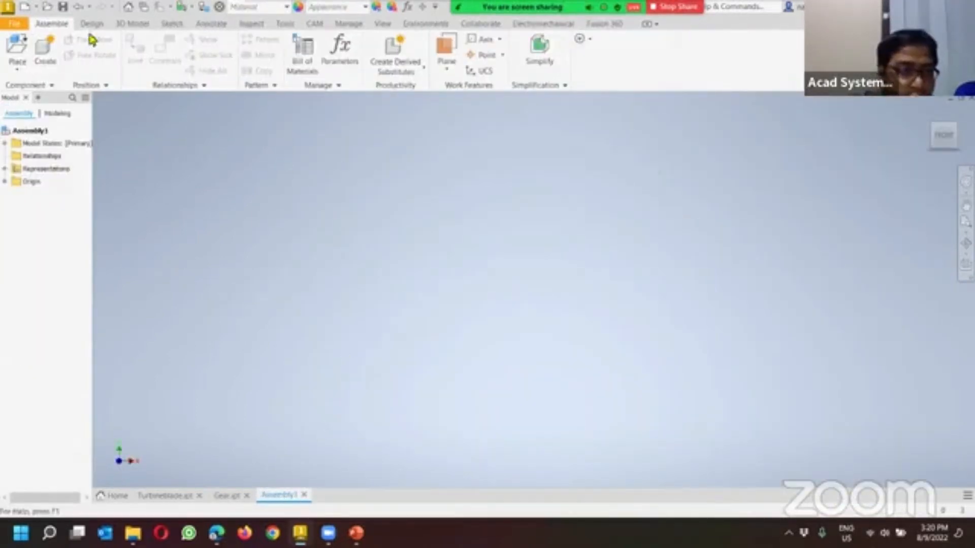
left_click(18, 48)
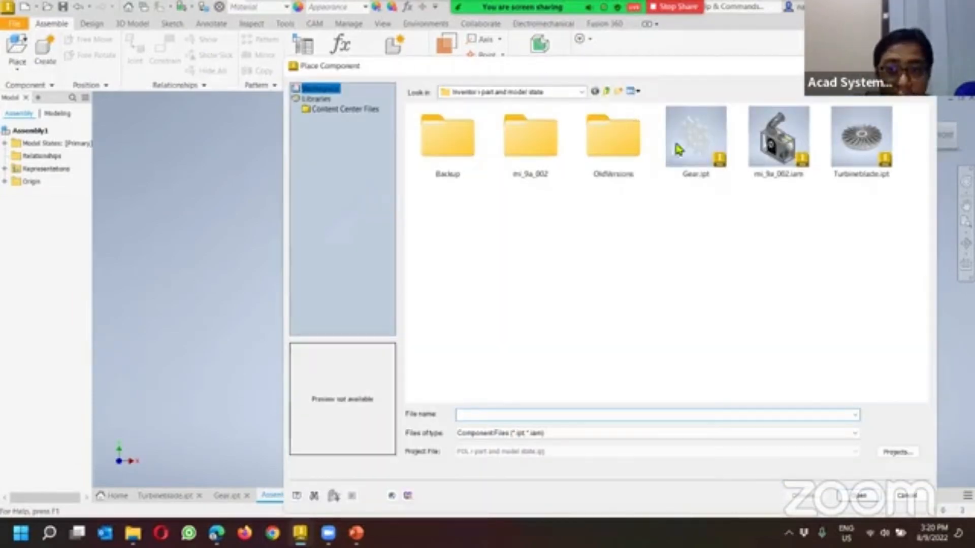
left_click(696, 139)
left_click(865, 500)
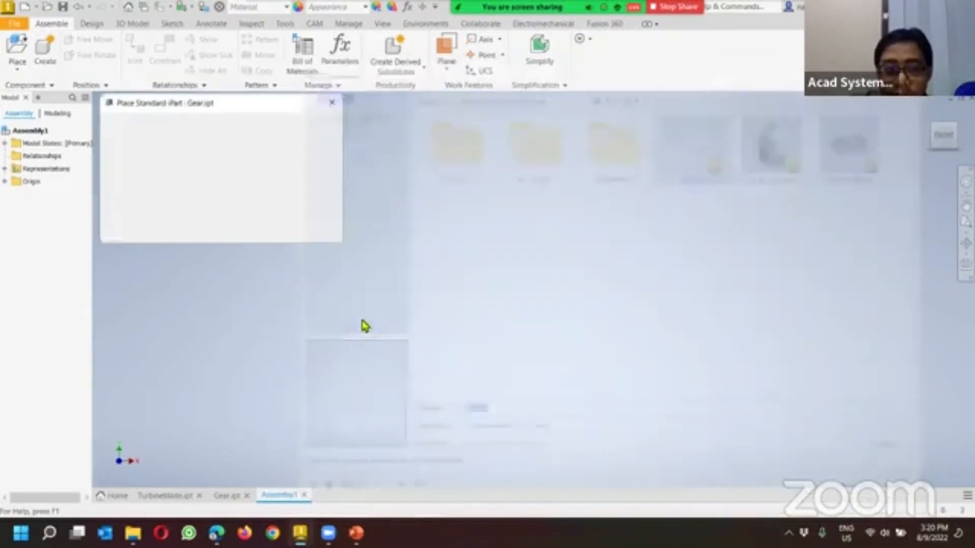
scroll(664, 183, "down", 5)
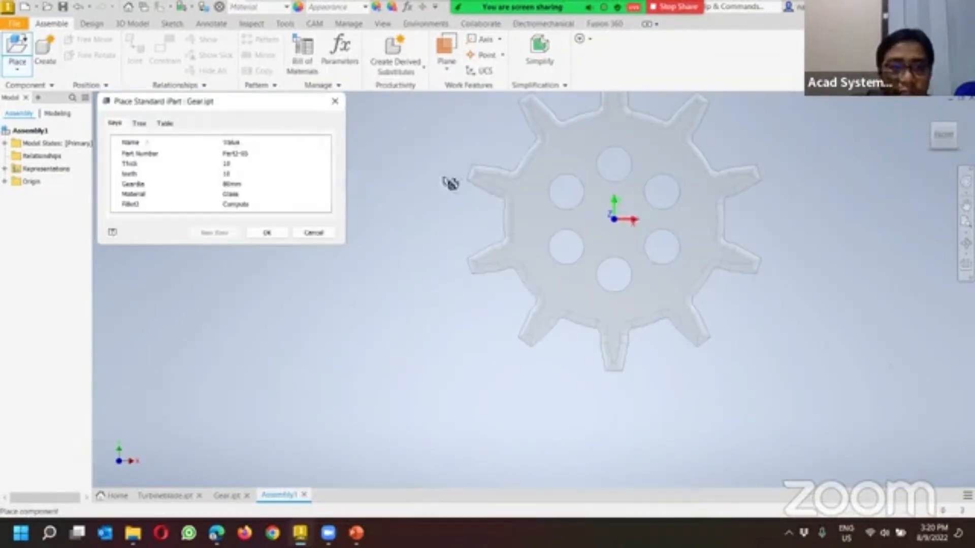
Step: Browse the member tree and table of the iPart, previewing the Gear-4, Gear-2 and Gear-3 variants
left_click(137, 124)
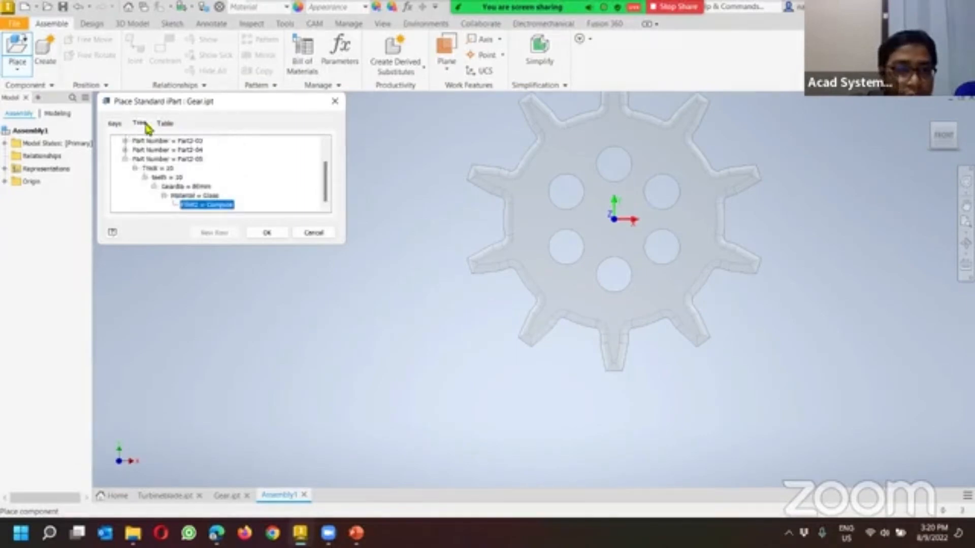
left_click(165, 124)
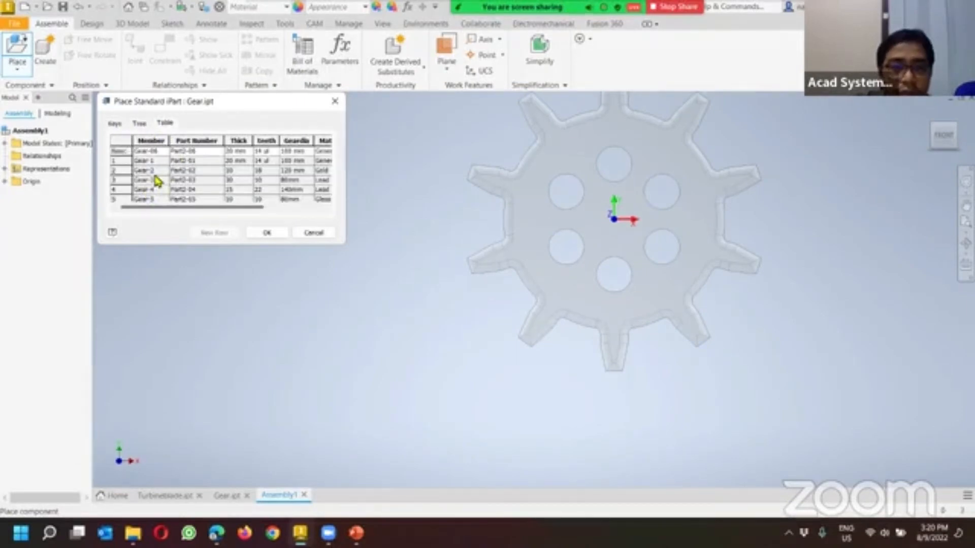
left_click(155, 189)
left_click(158, 171)
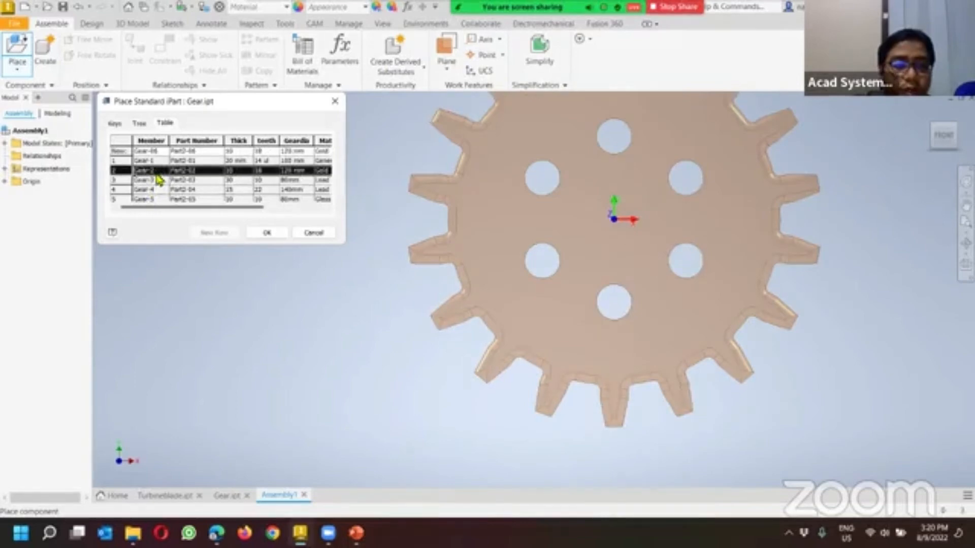
left_click(152, 180)
Step: Review the key values of Gear-3 and the available Geardia choices, keep 80mm, and cancel the placement
left_click(120, 127)
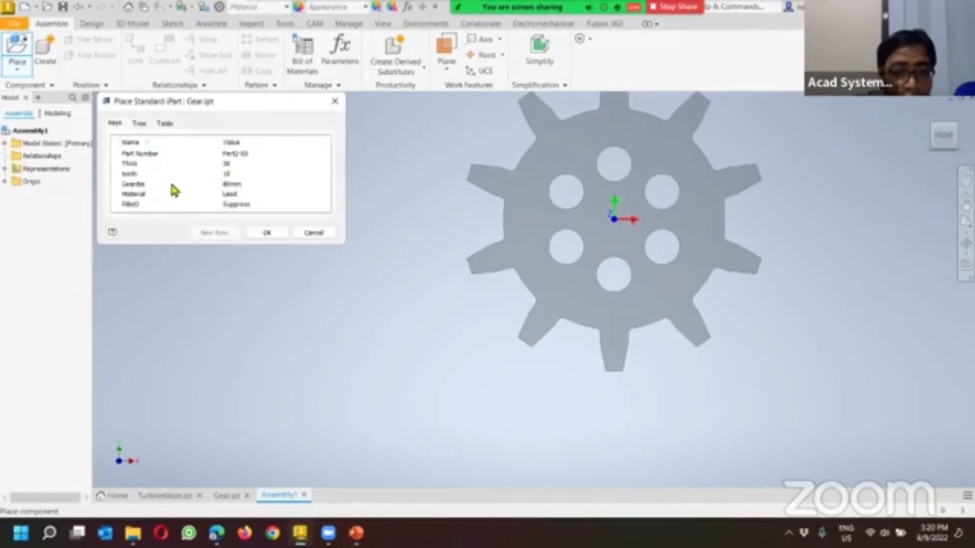
left_click(231, 183)
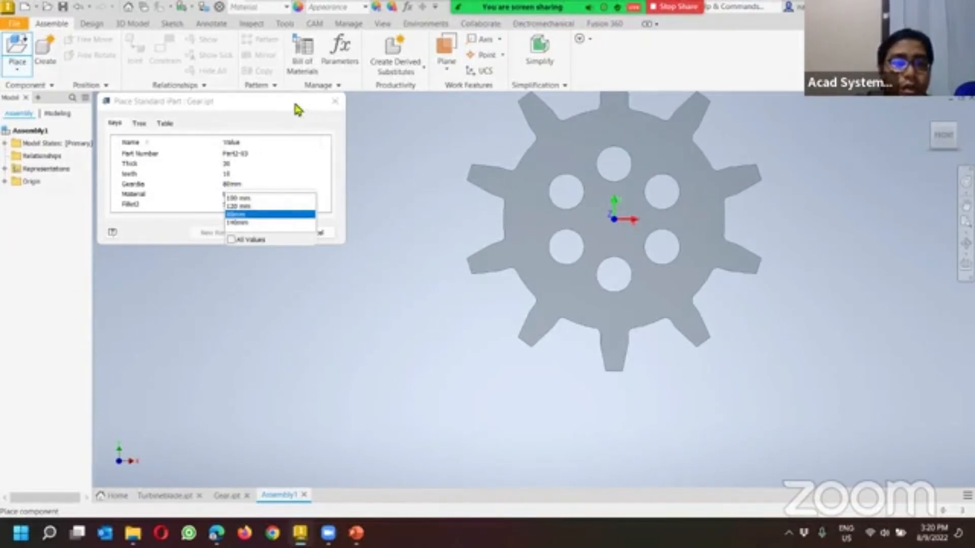
left_click(247, 216)
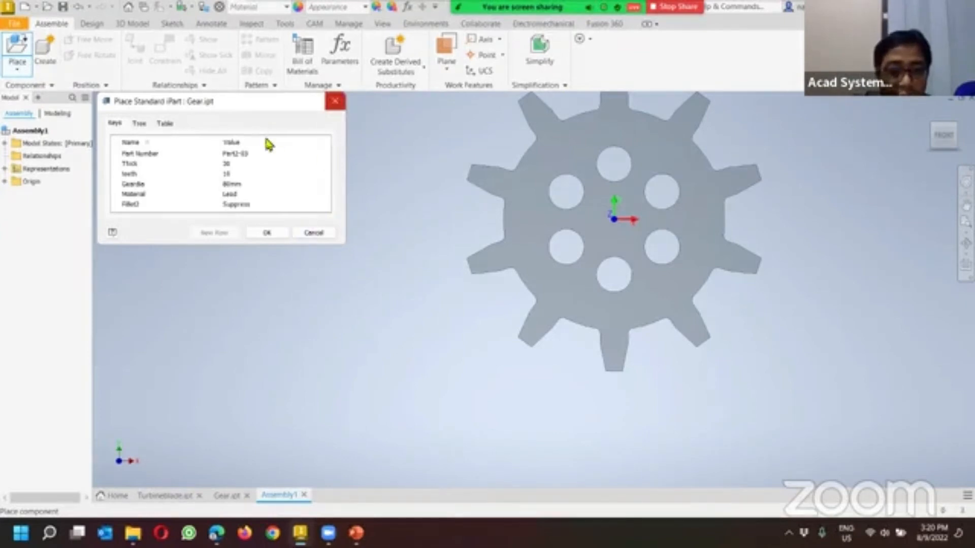
left_click(335, 101)
Step: Make the Part Number column a key in the Gear.ipt iPart table, save the table, and accept continuing with it
left_click(224, 498)
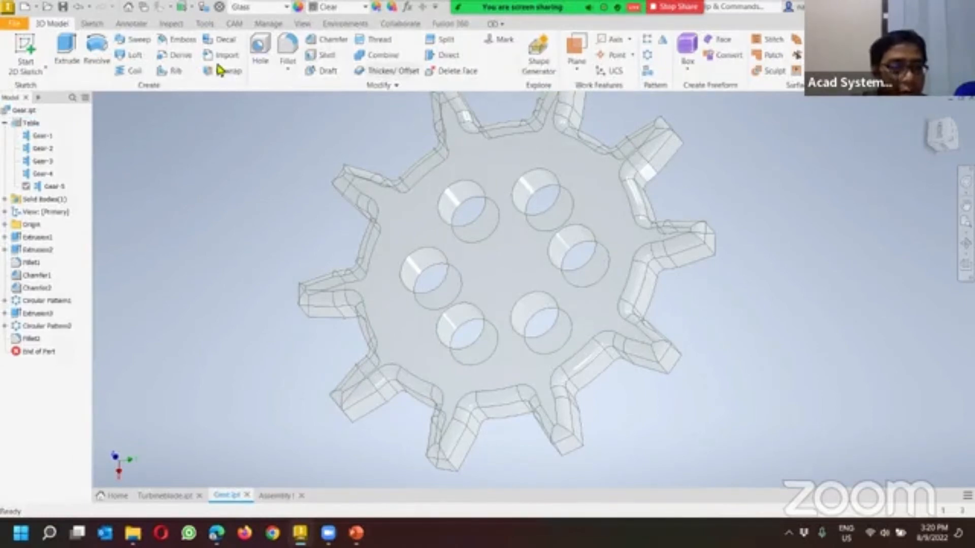
right_click(33, 123)
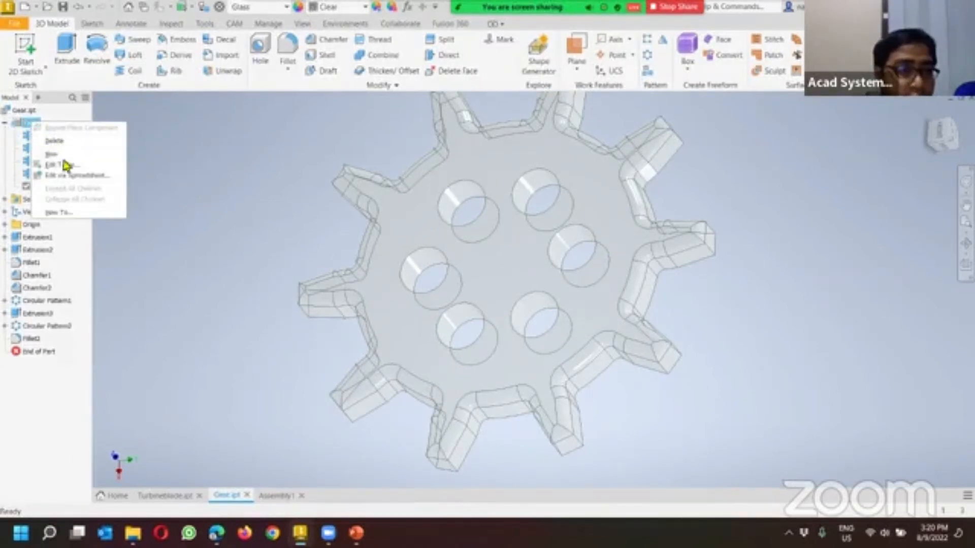
left_click(66, 171)
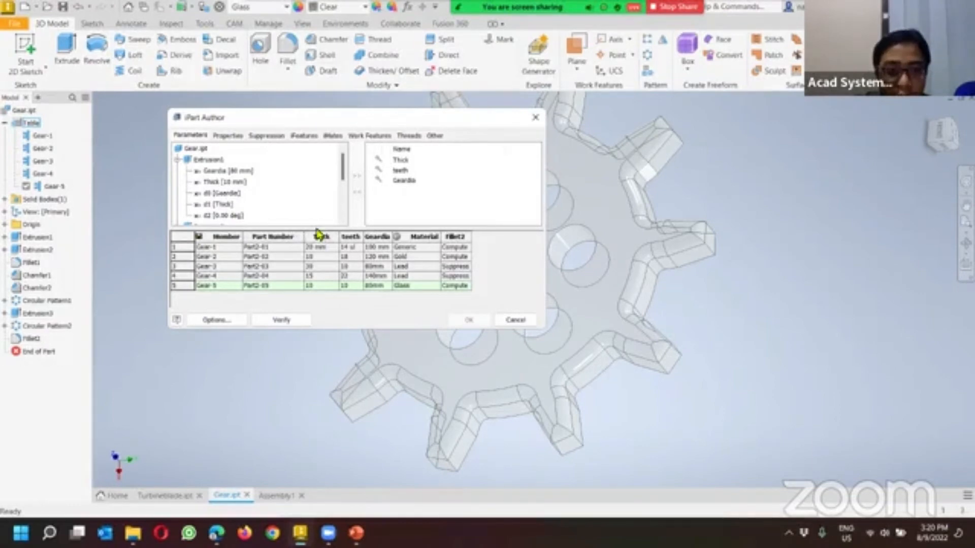
right_click(288, 242)
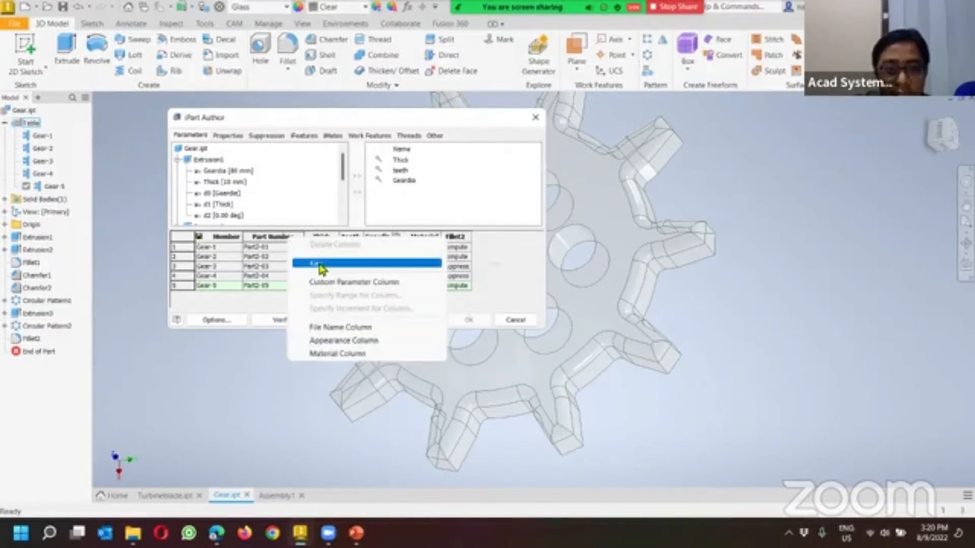
mouse_move(322, 268)
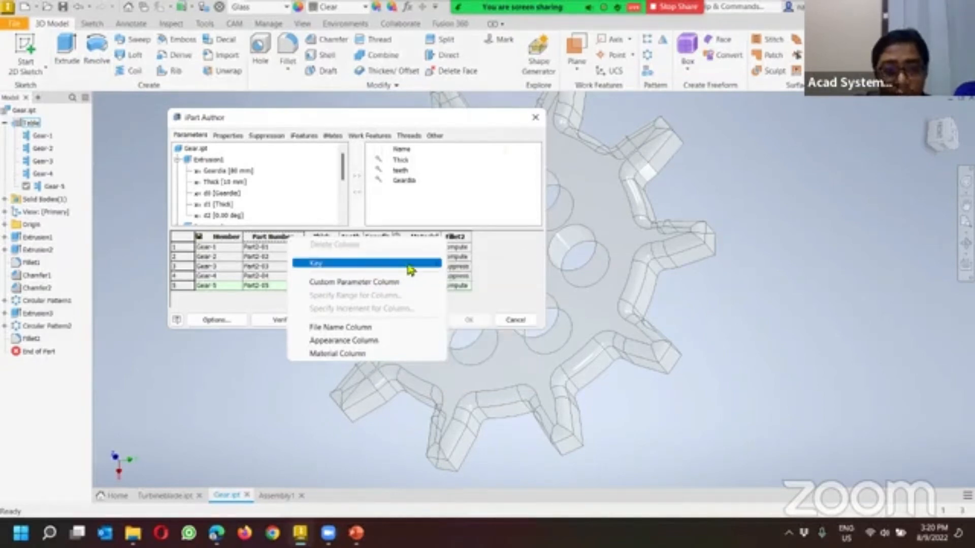
left_click(262, 255)
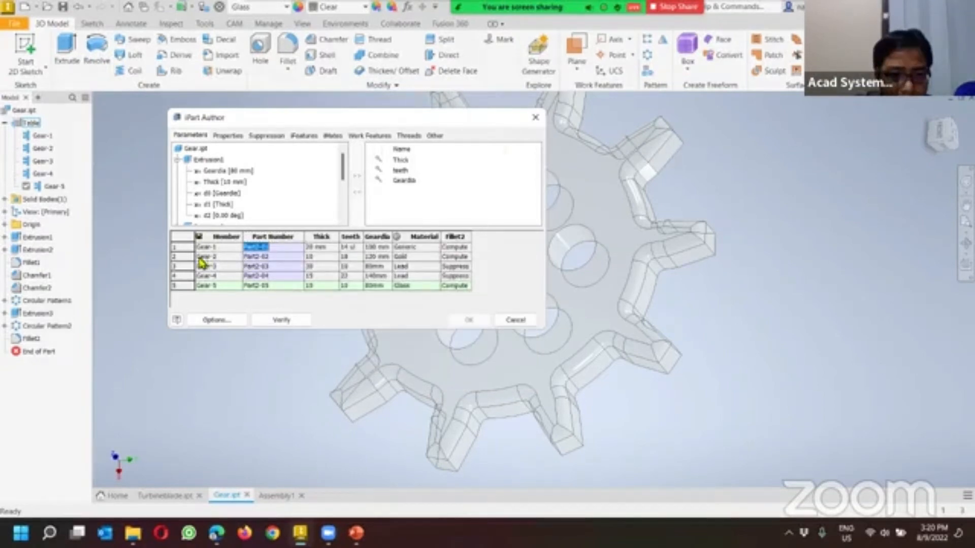
right_click(276, 242)
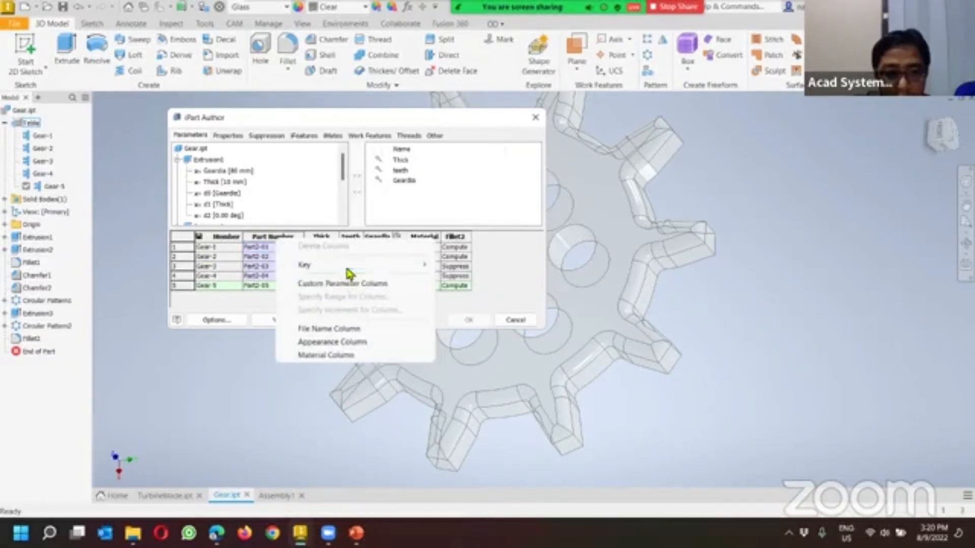
mouse_move(391, 269)
left_click(466, 279)
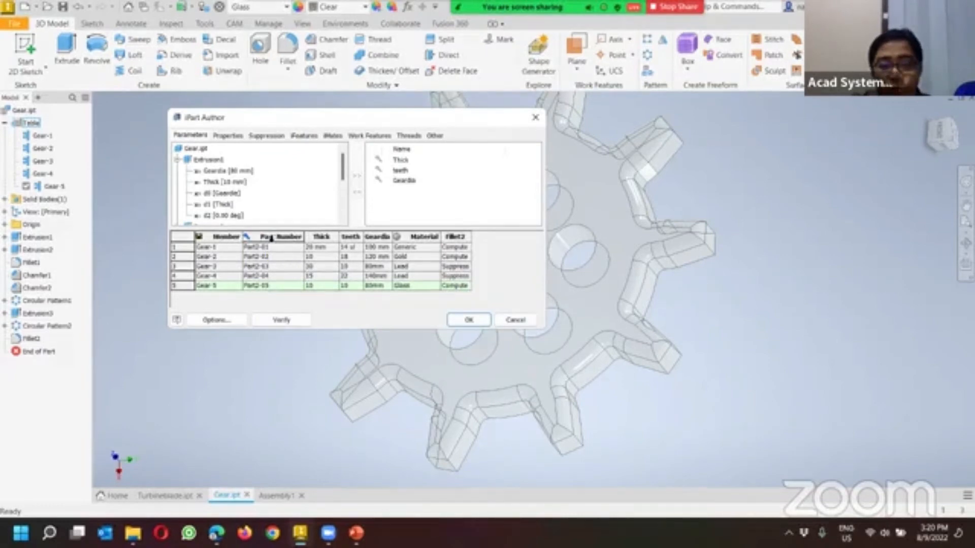
left_click(468, 320)
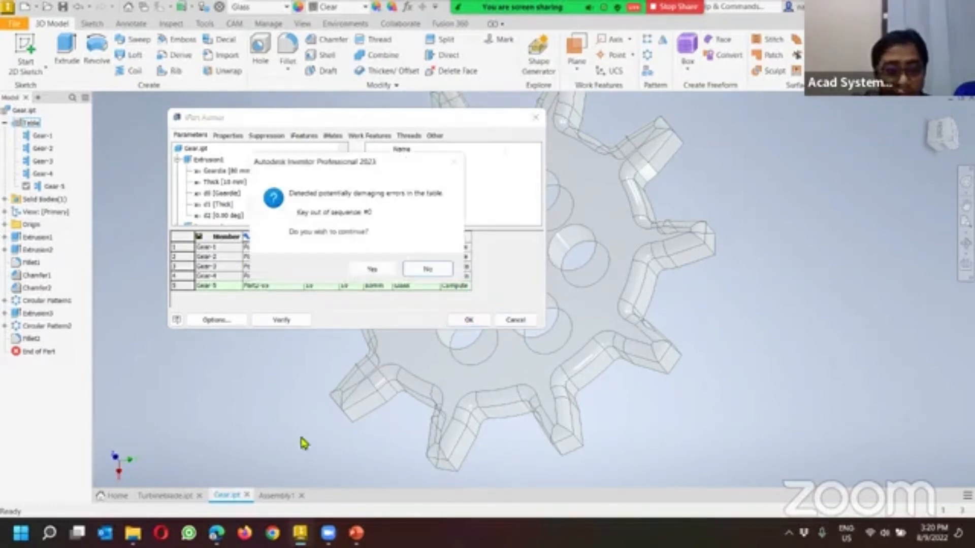
left_click(370, 270)
Step: Start placing Gear.ipt in Assembly1 and select the part number Part2-02 for preview
left_click(279, 496)
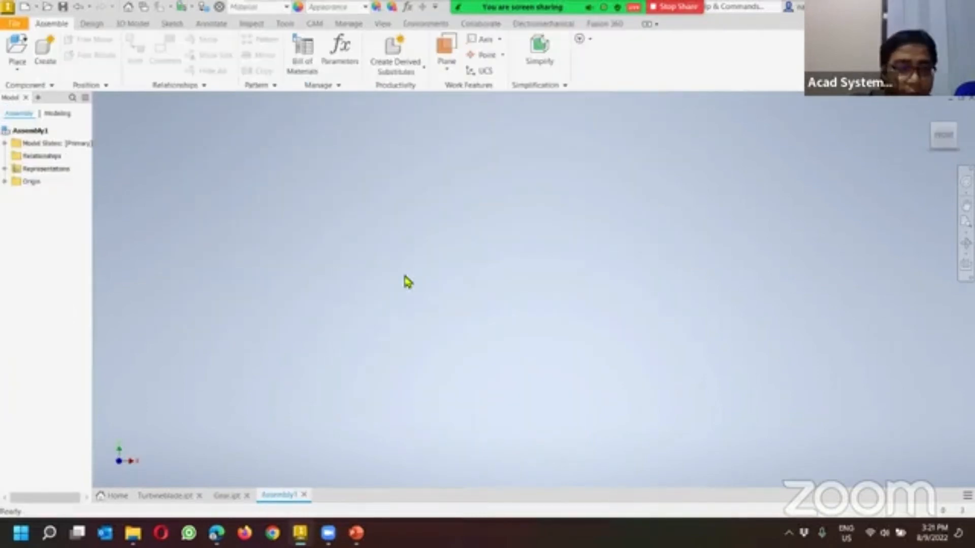
left_click(25, 50)
double_click(708, 156)
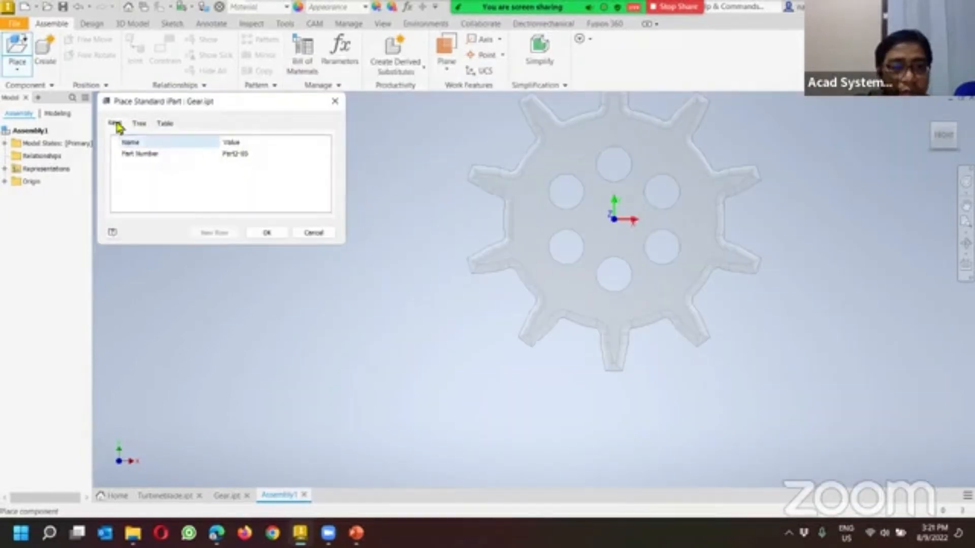
left_click(241, 154)
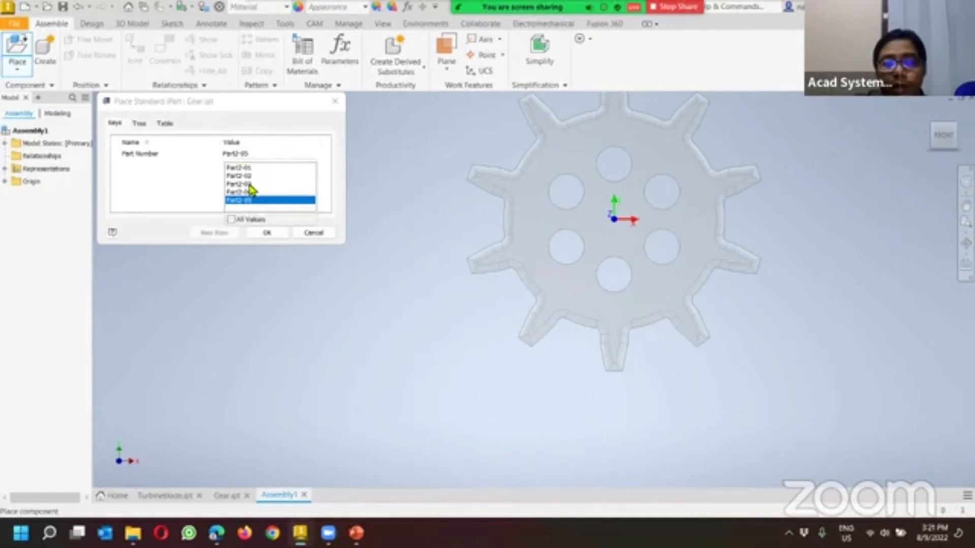
left_click(248, 176)
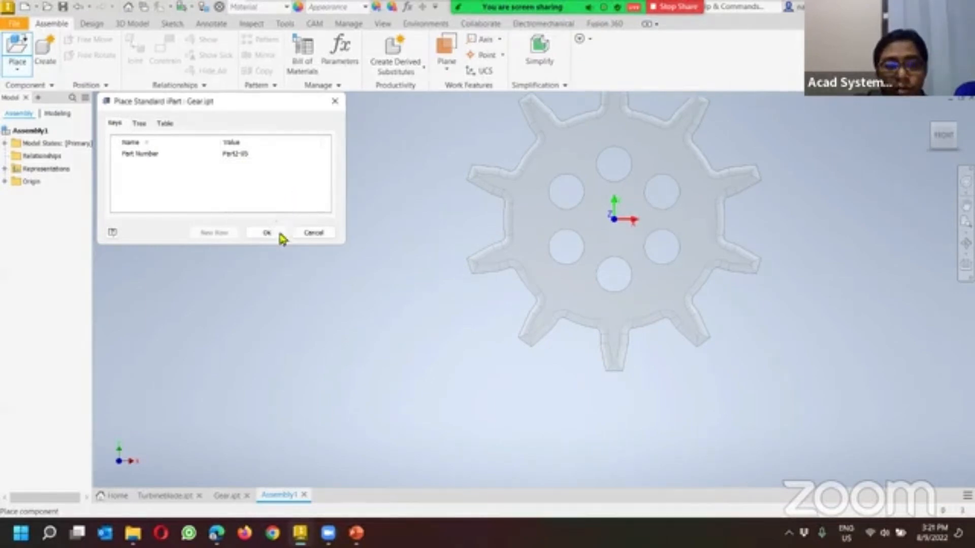
Step: Show all part number values, choose Part2-03, save the updated files, and place this gear in Assembly1
left_click(239, 156)
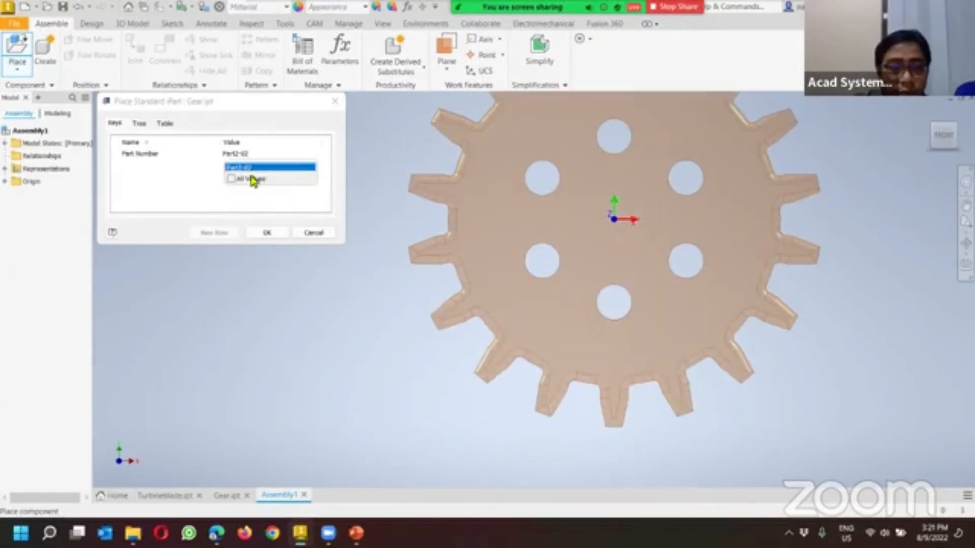
left_click(232, 180)
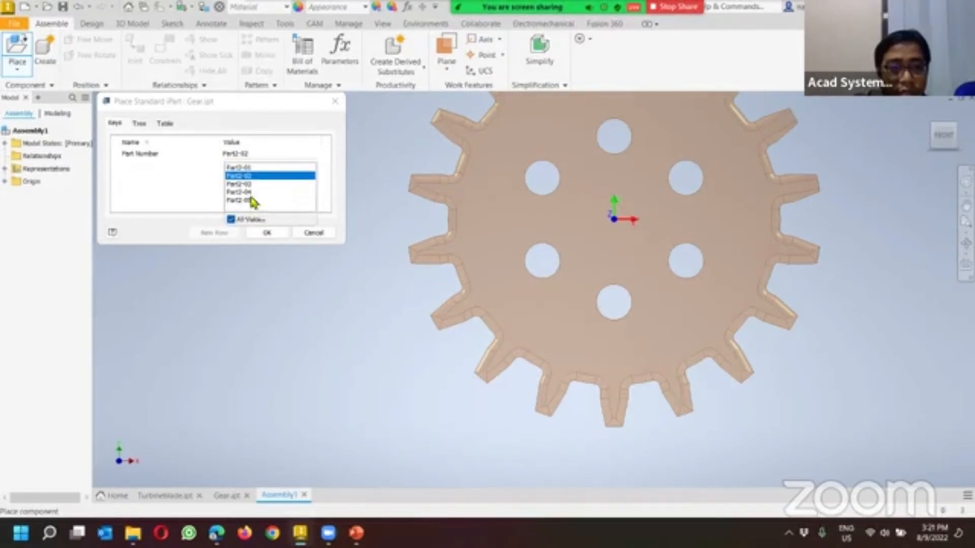
left_click(245, 184)
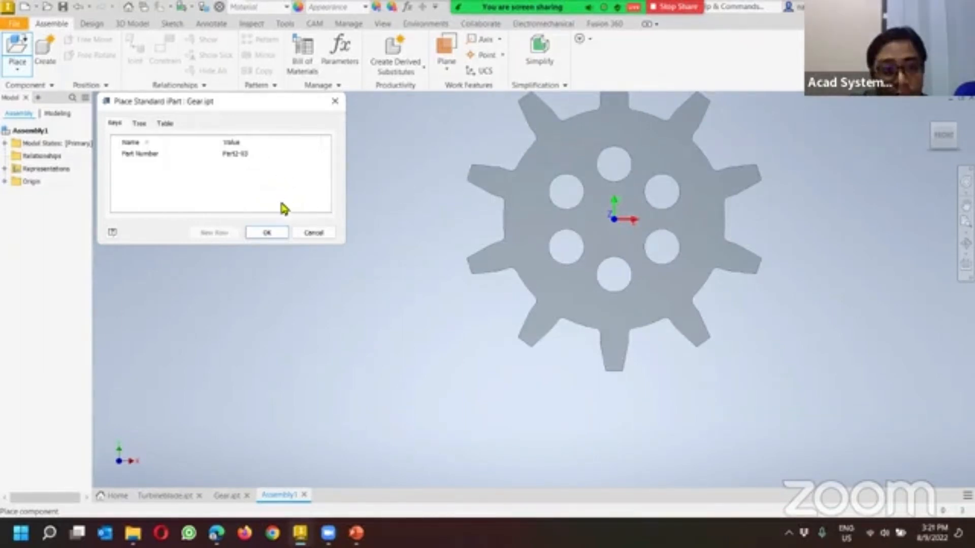
left_click(268, 233)
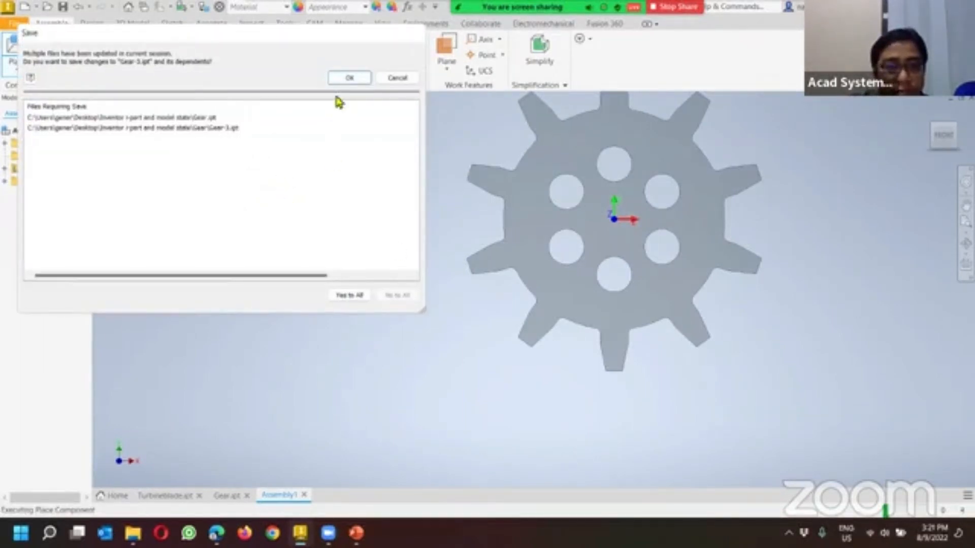
left_click(350, 78)
left_click(609, 213)
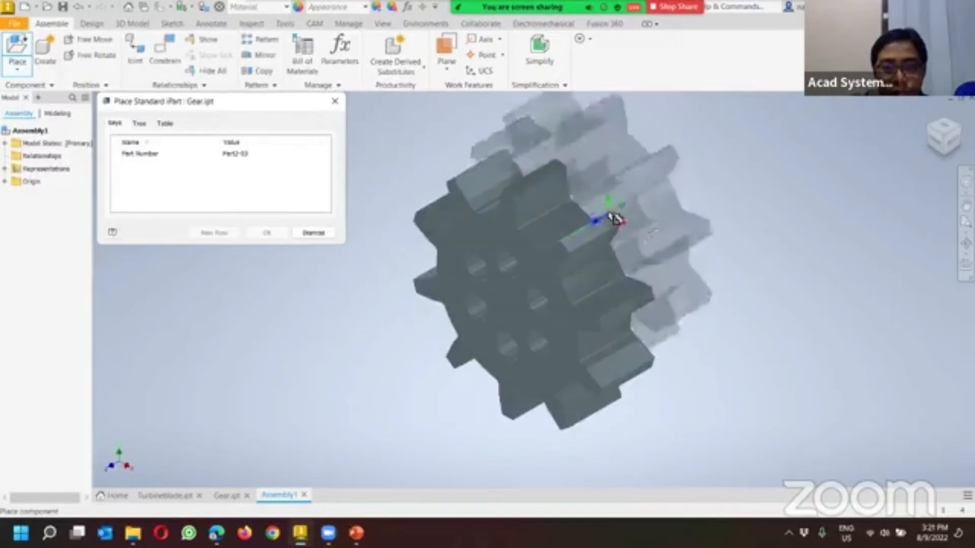
Step: Show all part number values again, choose Part2-05, and place this gear above the first one
scroll(600, 216, "up", 3)
scroll(714, 196, "down", 5)
middle_click_drag(595, 166, 528, 285)
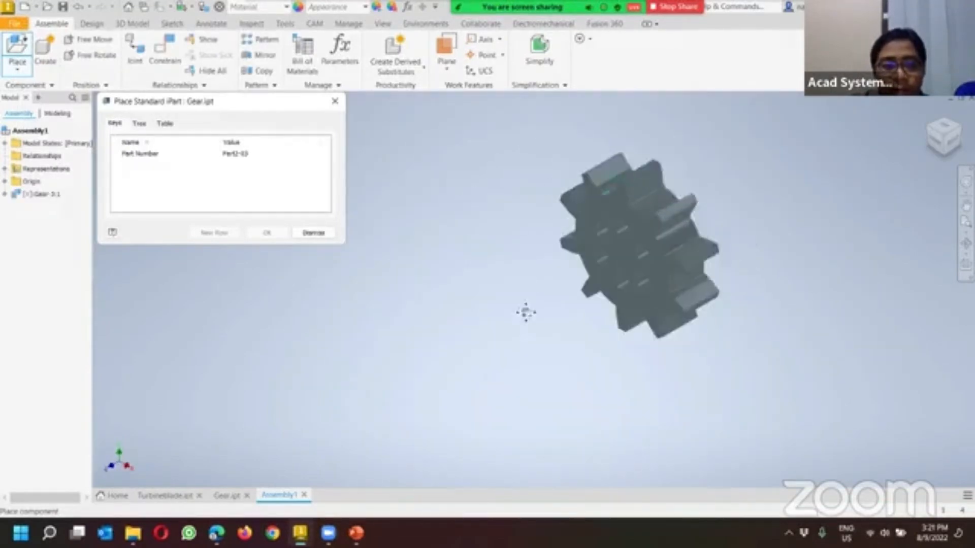
left_click(240, 155)
left_click(229, 179)
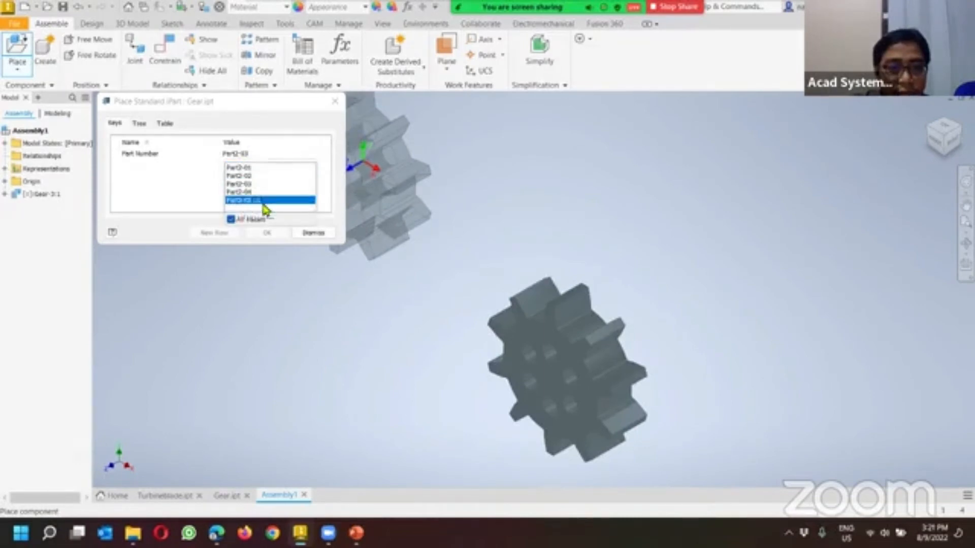
left_click(256, 200)
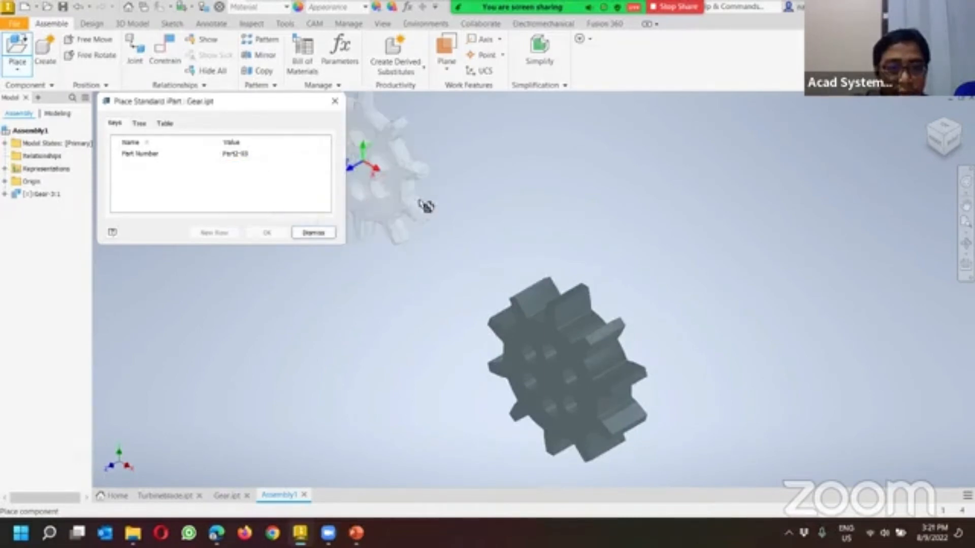
Step: Choose part number Part2-02 from all values, place this gear beside the other two, and finish placing components
left_click(240, 155)
left_click(231, 178)
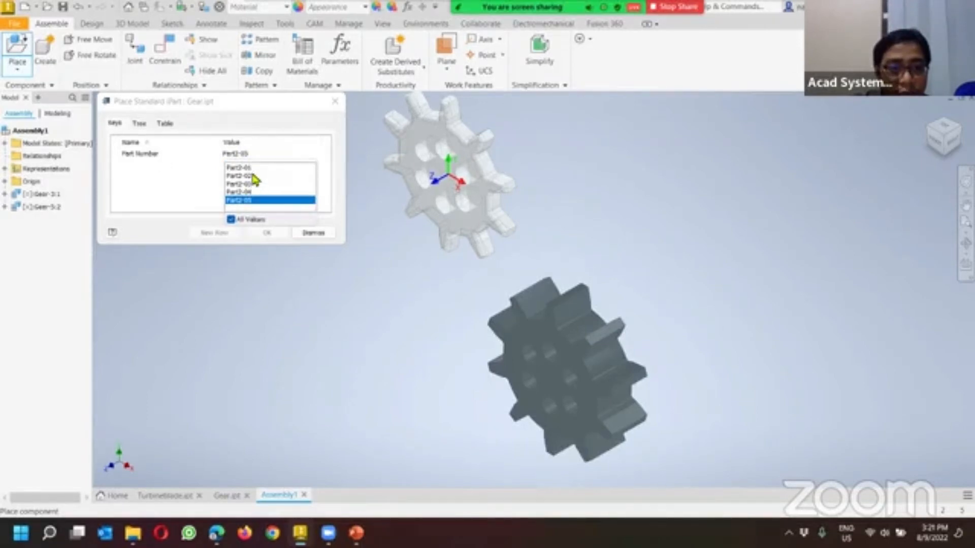
left_click(254, 176)
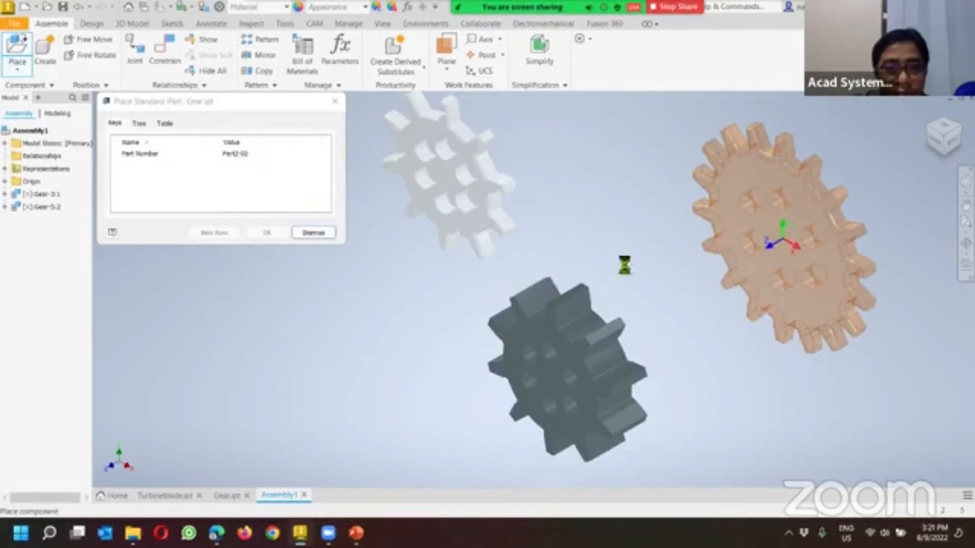
left_click(333, 234)
Step: Examine the three placed gears and the browser contents of the Gear-3 component
mouse_move(446, 221)
middle_mouse_down("shift")
mouse_move(533, 191)
mouse_move(457, 215)
middle_mouse_up("shift")
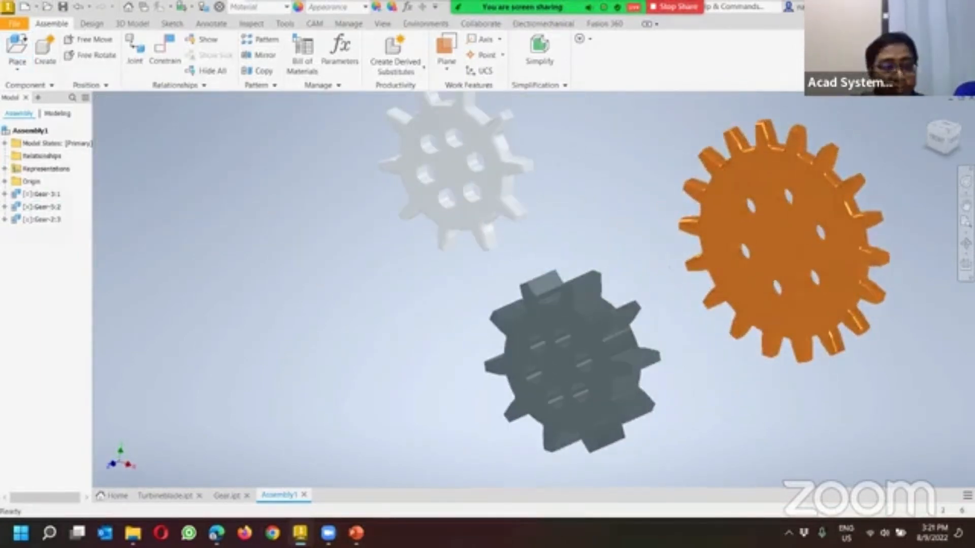
left_click(5, 195)
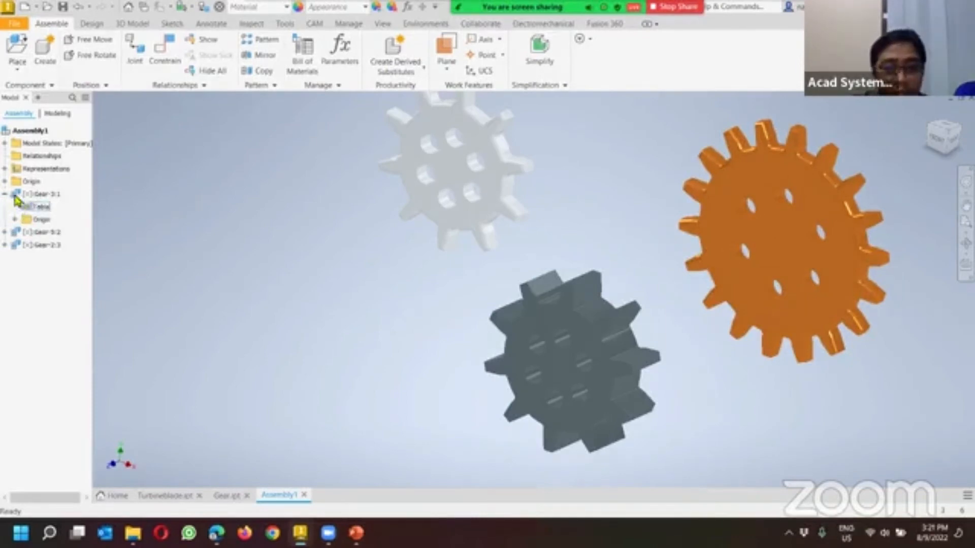
left_click(5, 195)
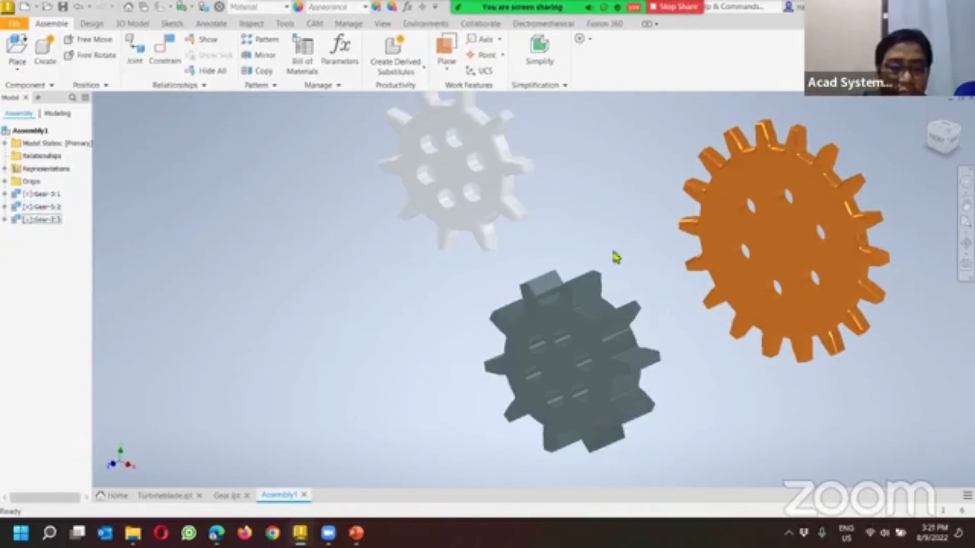
left_click(419, 319)
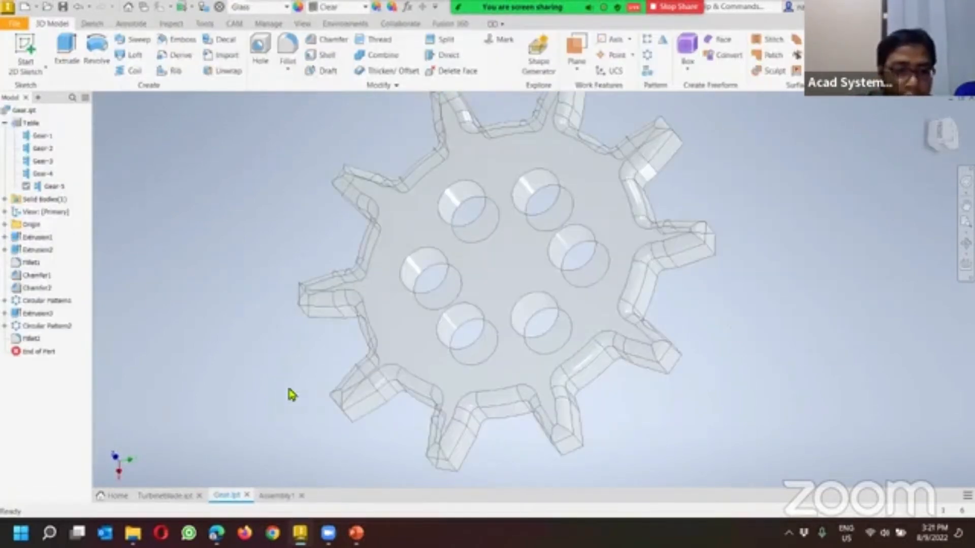
Step: Switch to File Explorer and check Gear.ipt and the member files in the Gear folder
left_click(133, 533)
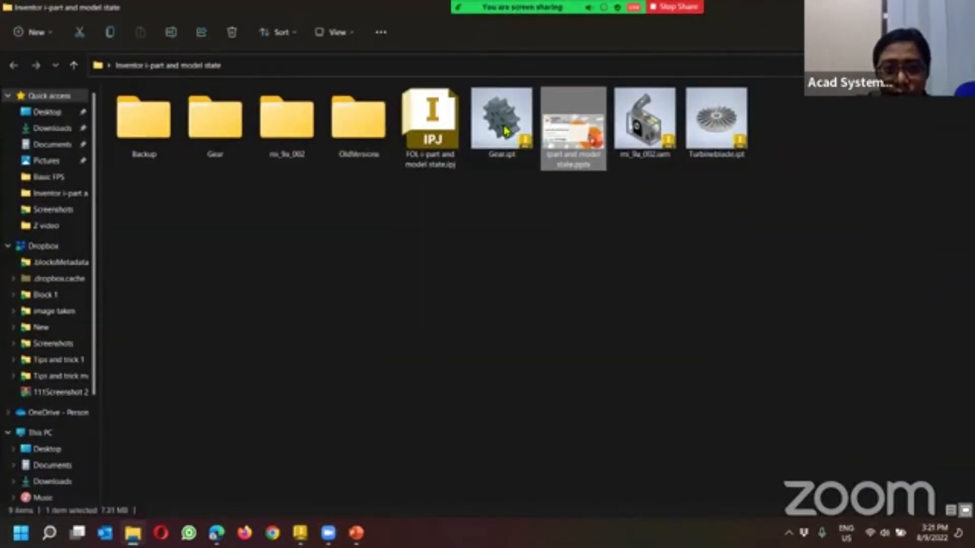
left_click(501, 144)
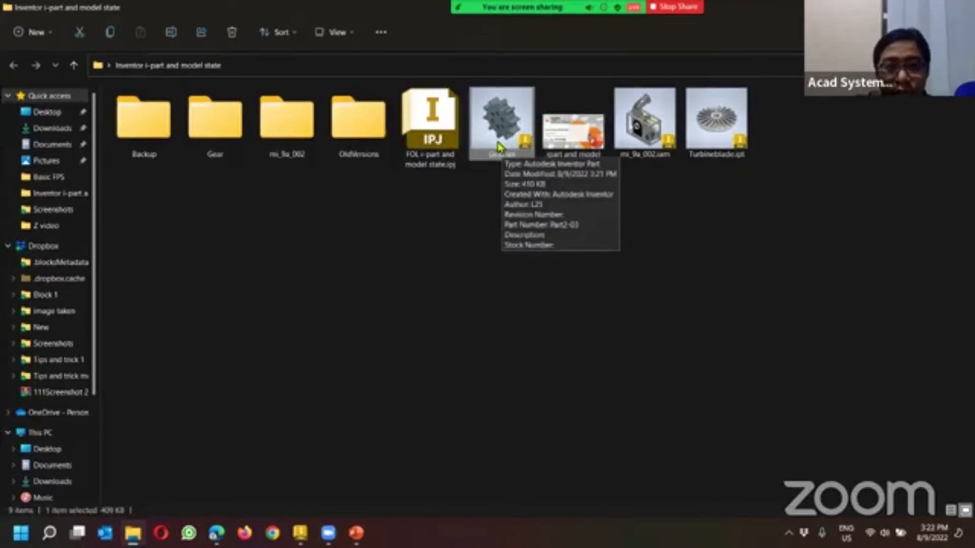
double_click(213, 143)
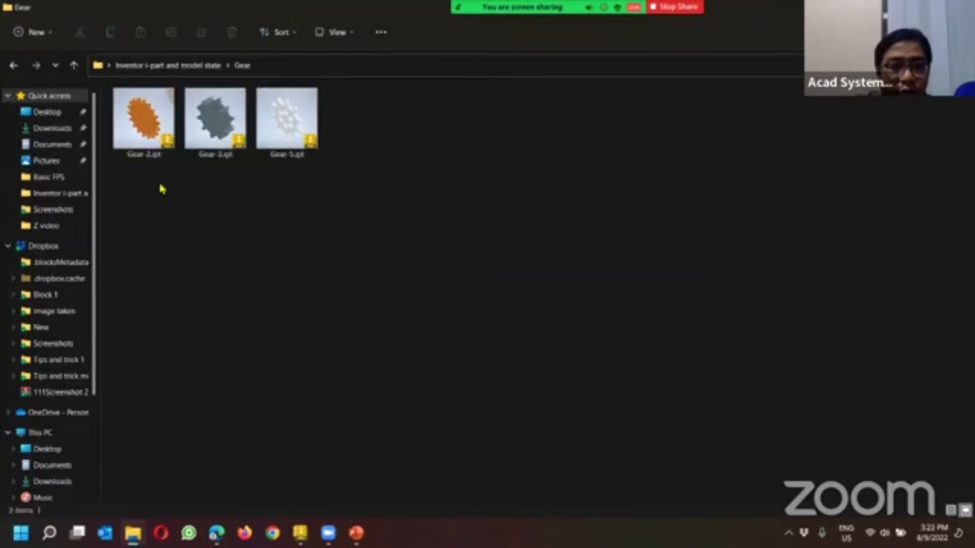
left_click_drag(159, 189, 279, 135)
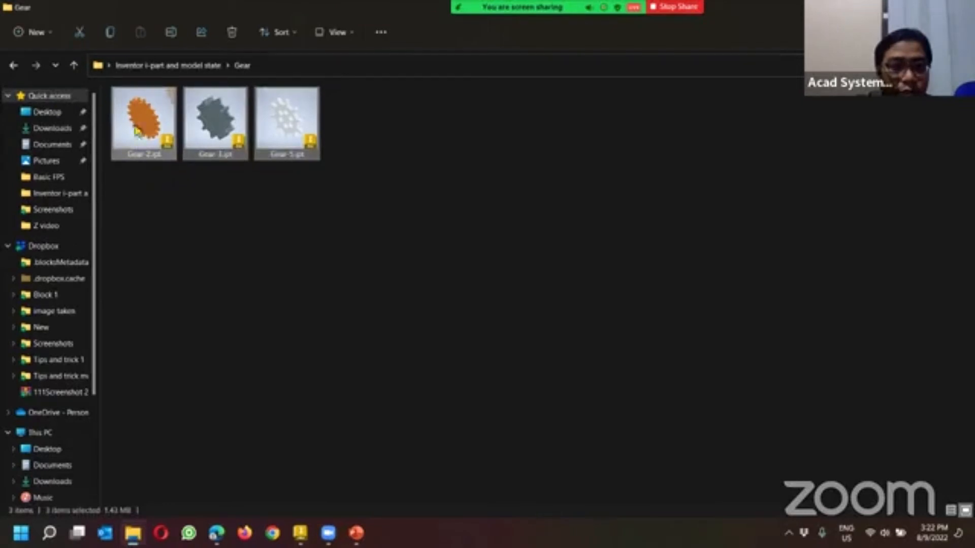
left_click(13, 65)
left_click(902, 7)
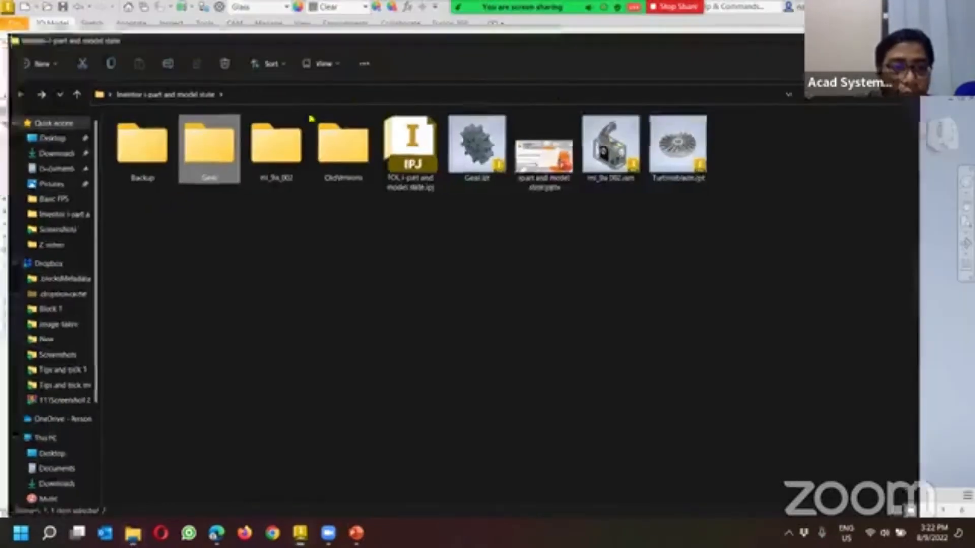
Step: Generate the member files for Gear-1 through Gear-5 from the iPart table in Gear.ipt
left_click(44, 137)
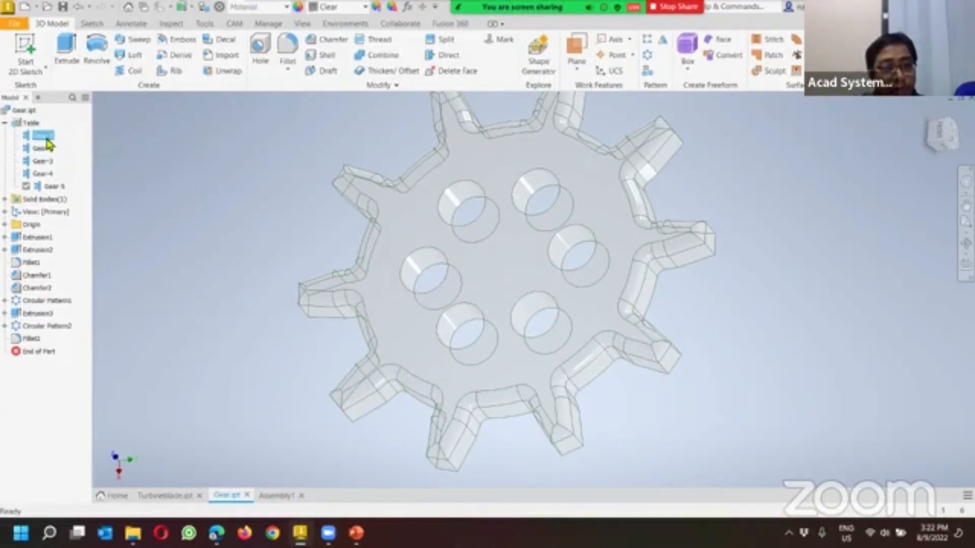
left_click(51, 187, "shift")
right_click(53, 186)
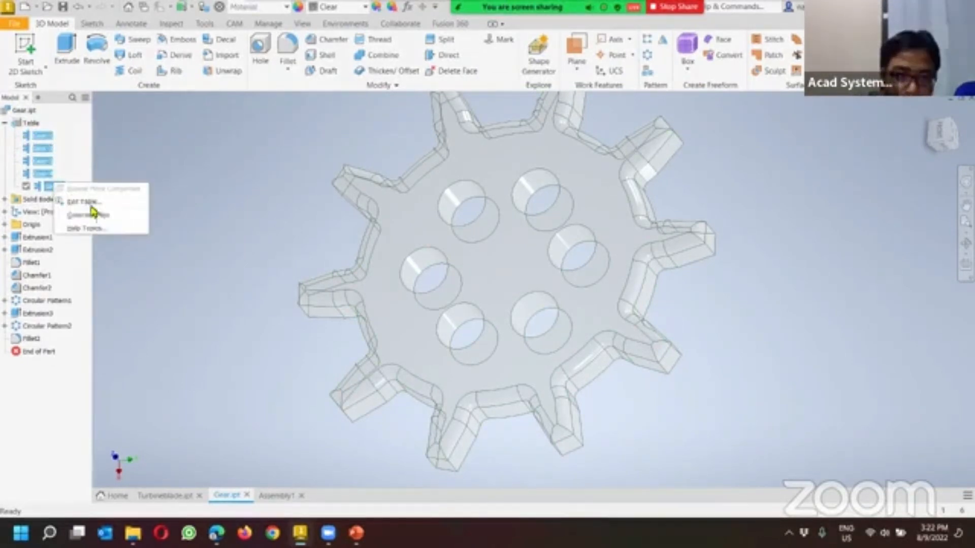
left_click(99, 215)
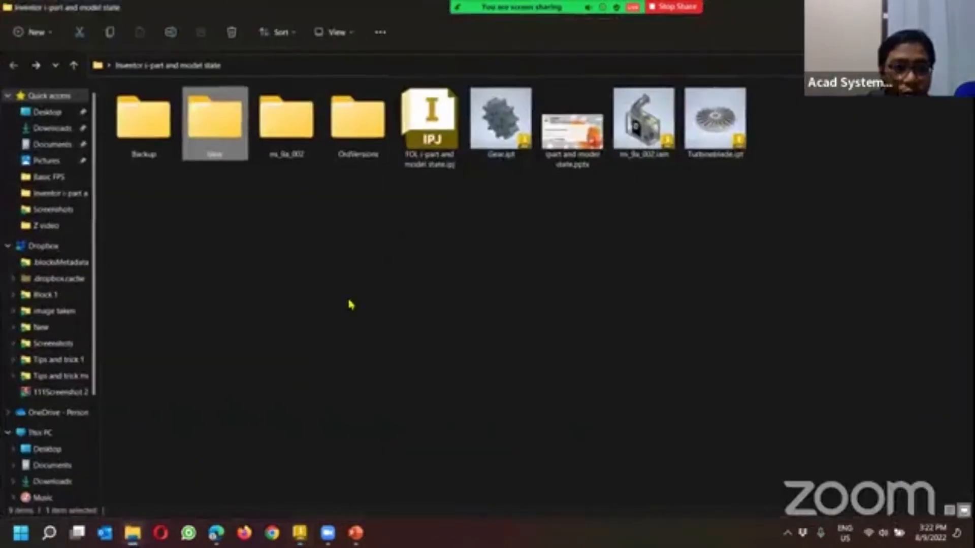
Step: Check the generated Gear-1 to Gear-5 files in the Gear folder, and return to the gear assembly in Inventor
double_click(224, 124)
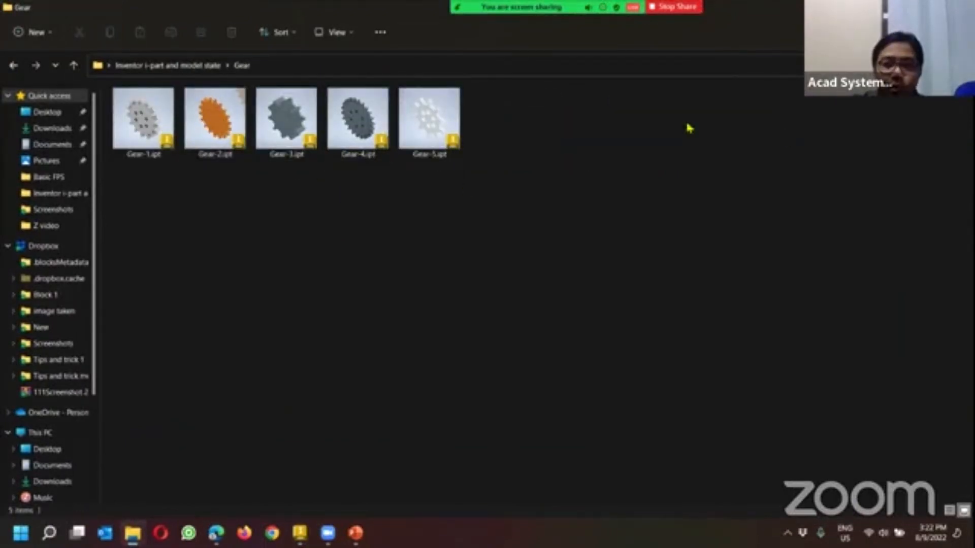
left_click(902, 7)
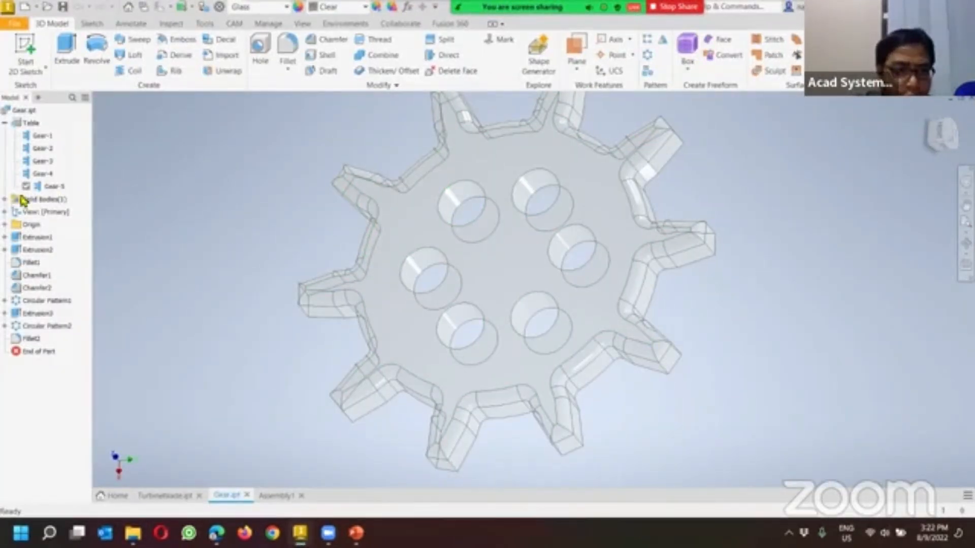
left_click(265, 496)
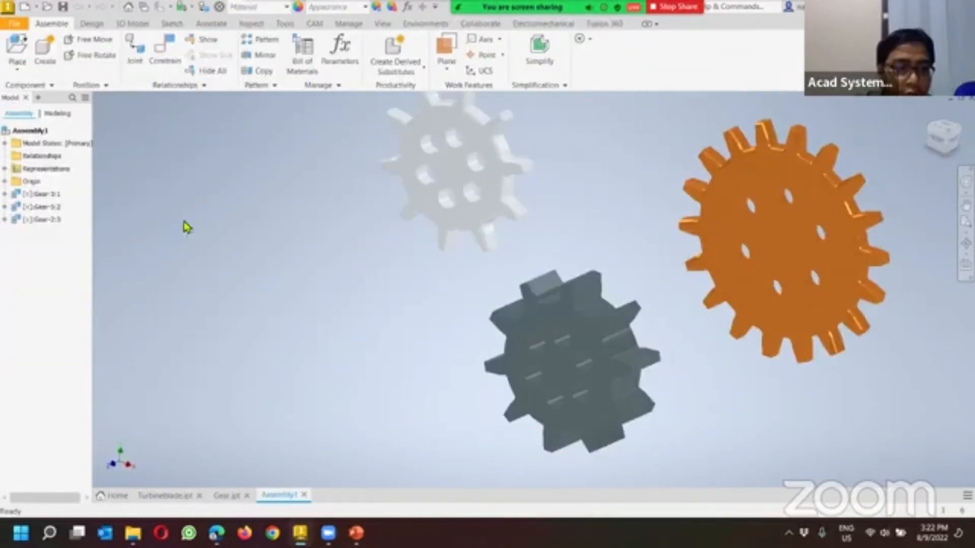
Step: In Turbineblade.ipt, delete the last three features after the circular pattern: the suppressed fillet, Extrusion7 and Guard
left_click(162, 496)
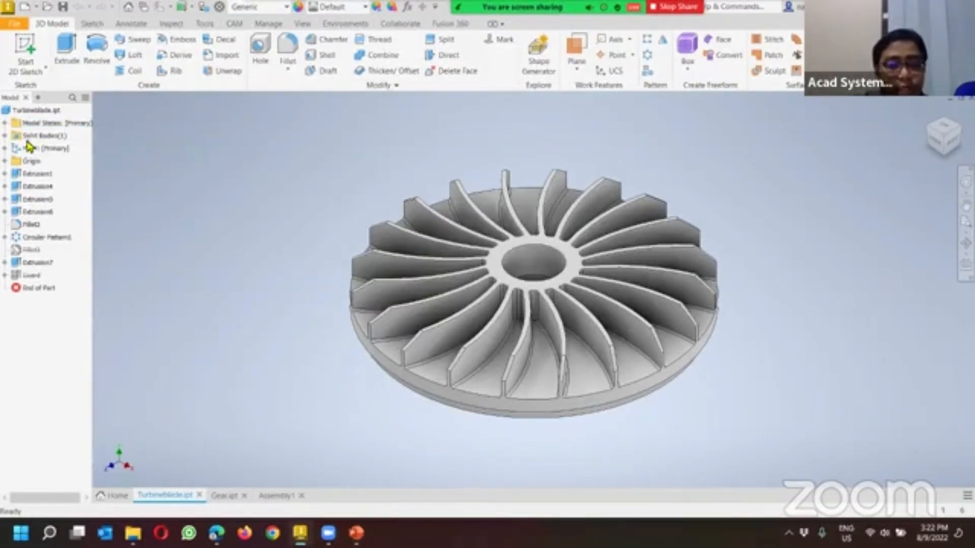
right_click(32, 275)
key("Escape")
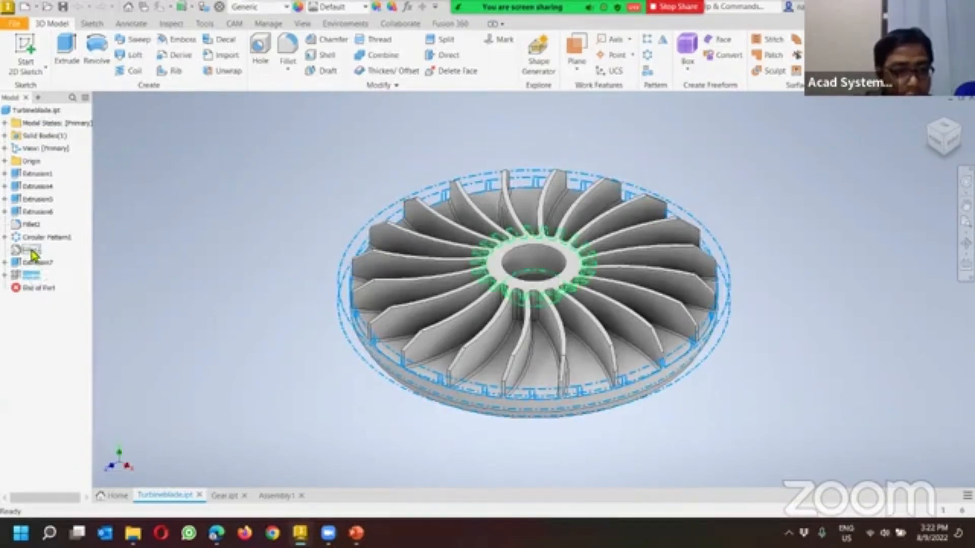
left_click(32, 251, "shift")
right_click(36, 258)
left_click(60, 277)
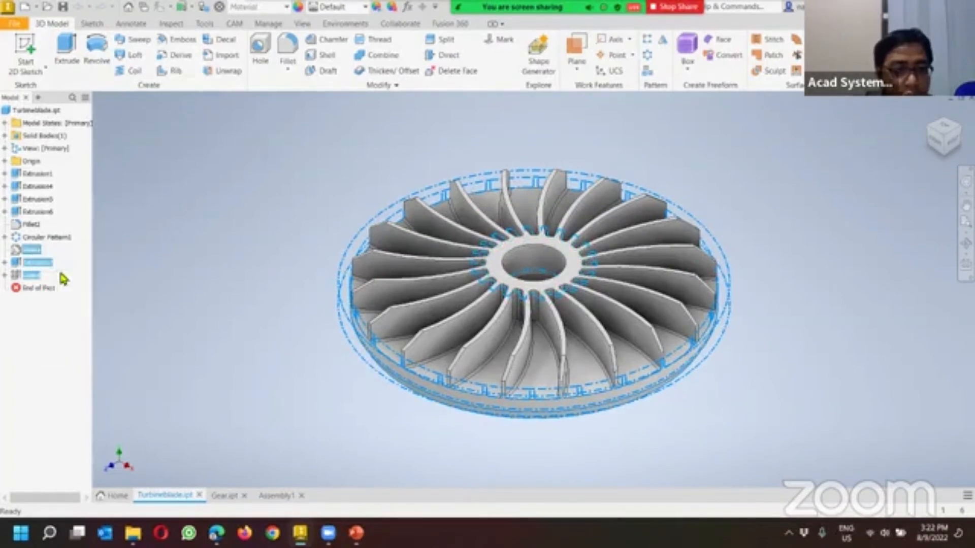
left_click(223, 233)
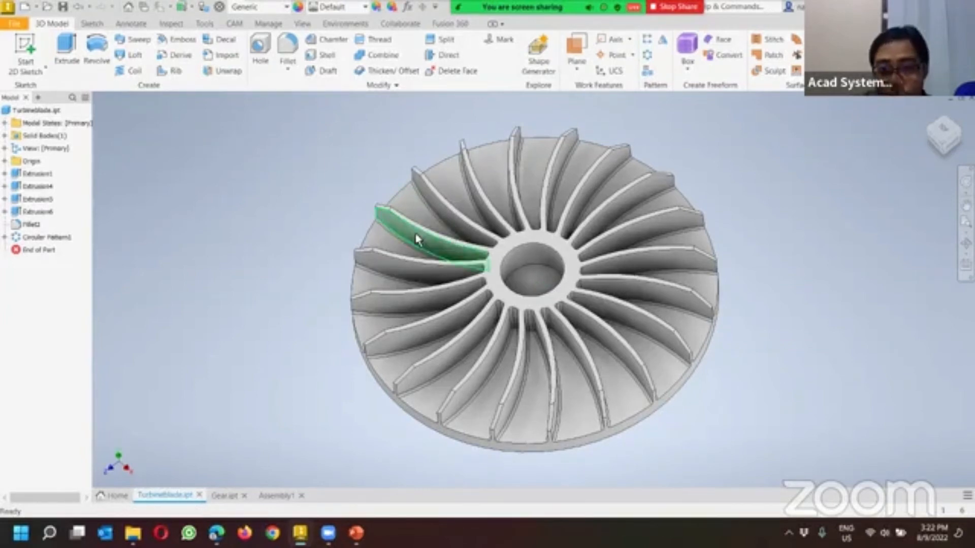
middle_click_drag(440, 284, 343, 301, "shift")
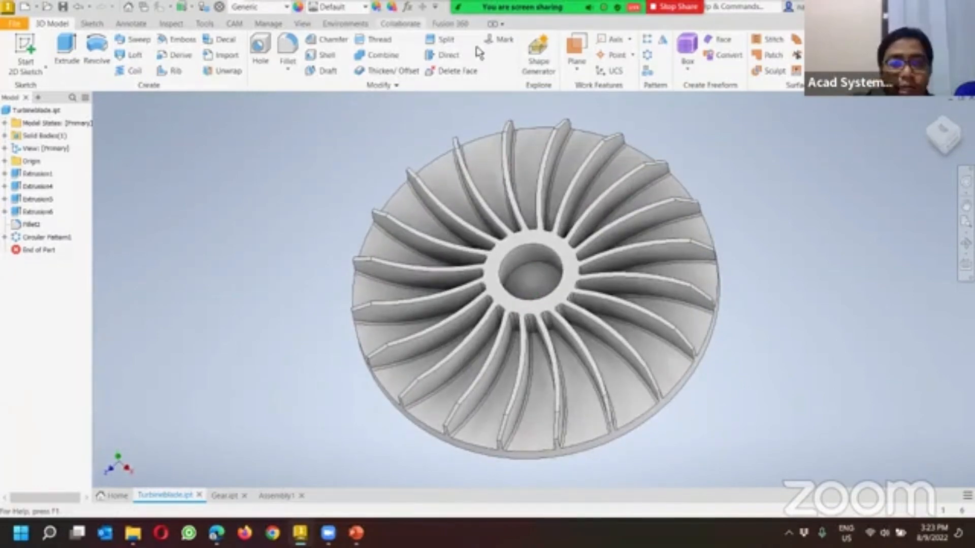
Step: Copy the [Primary] model state of the turbine blade and delete the copy
left_click(5, 124)
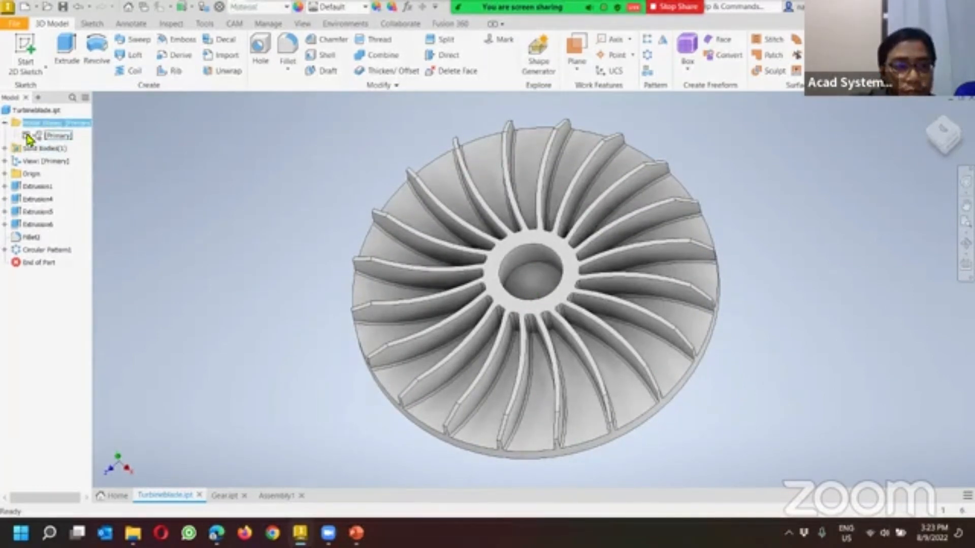
right_click(30, 135)
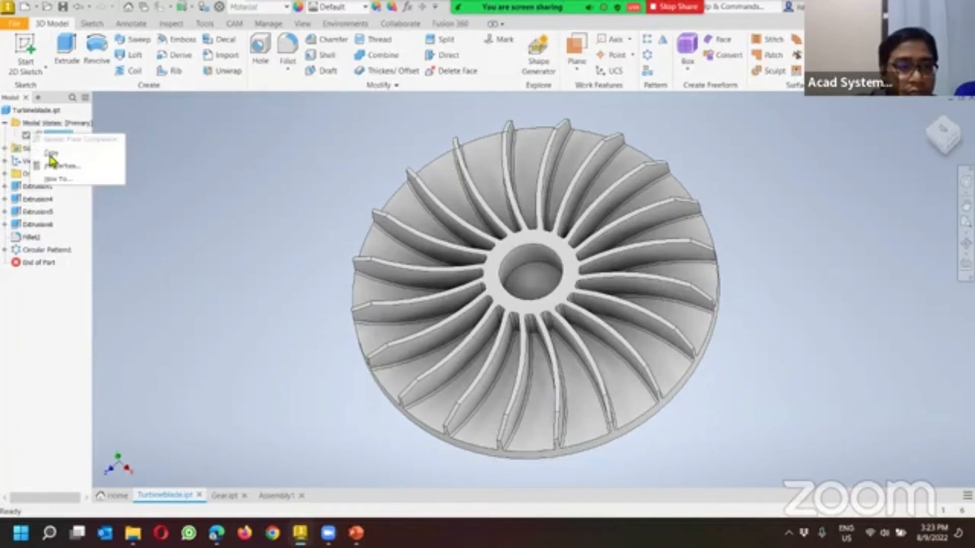
left_click(62, 152)
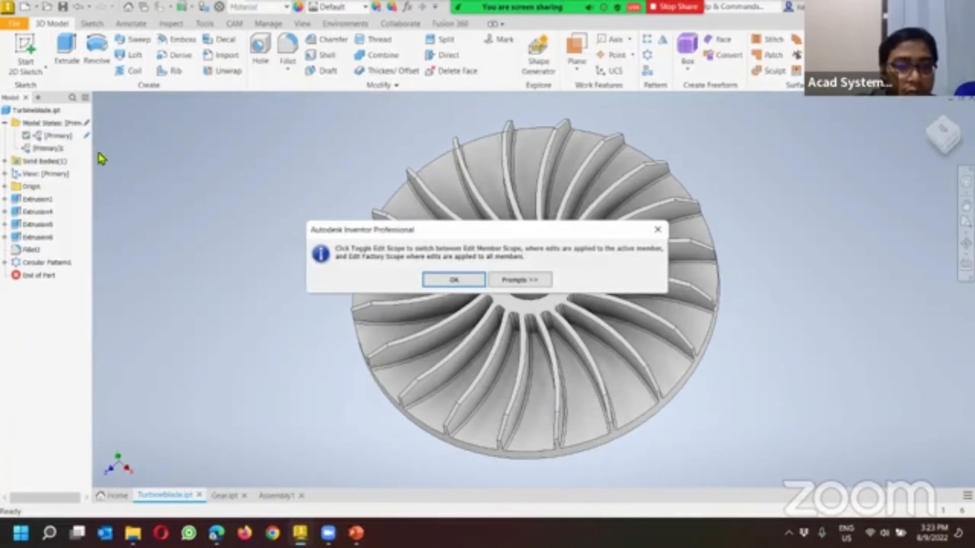
left_click(453, 281)
left_click(43, 148)
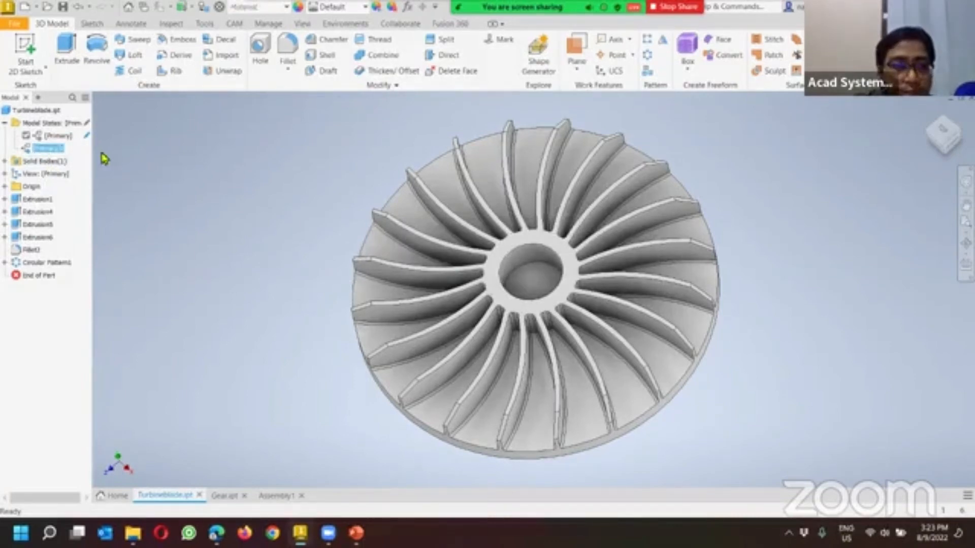
right_click(50, 148)
left_click(76, 168)
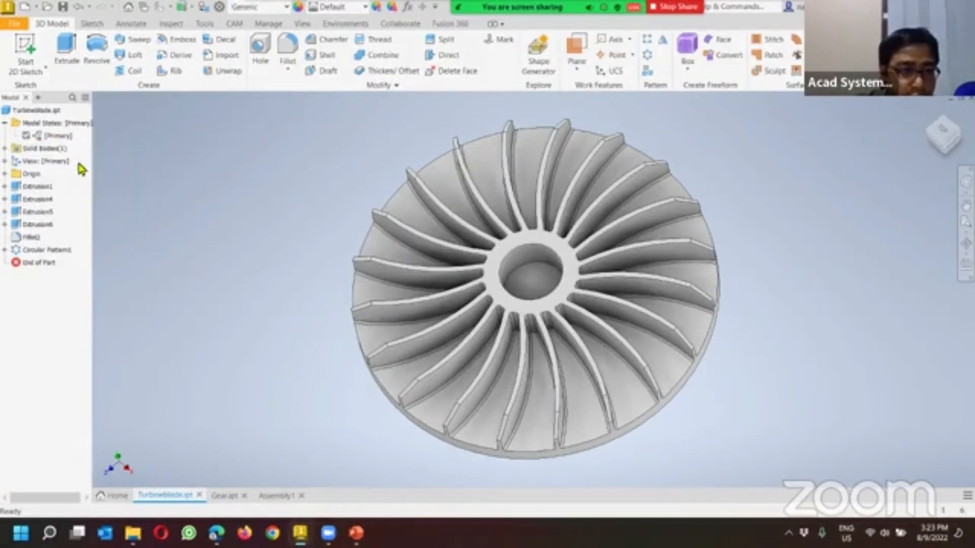
Step: Review the part number, stock number and description in the project iProperties of the [Primary] model state
right_click(59, 136)
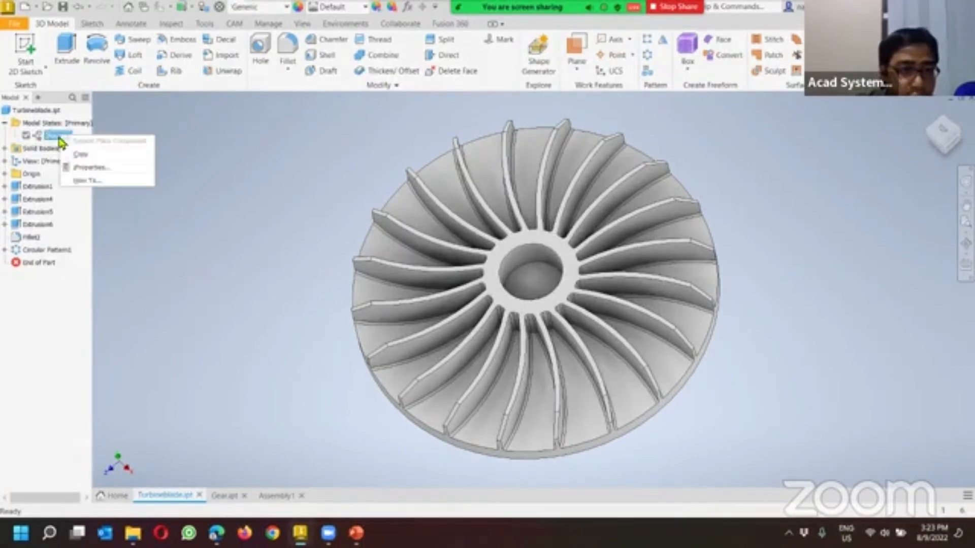
left_click(104, 168)
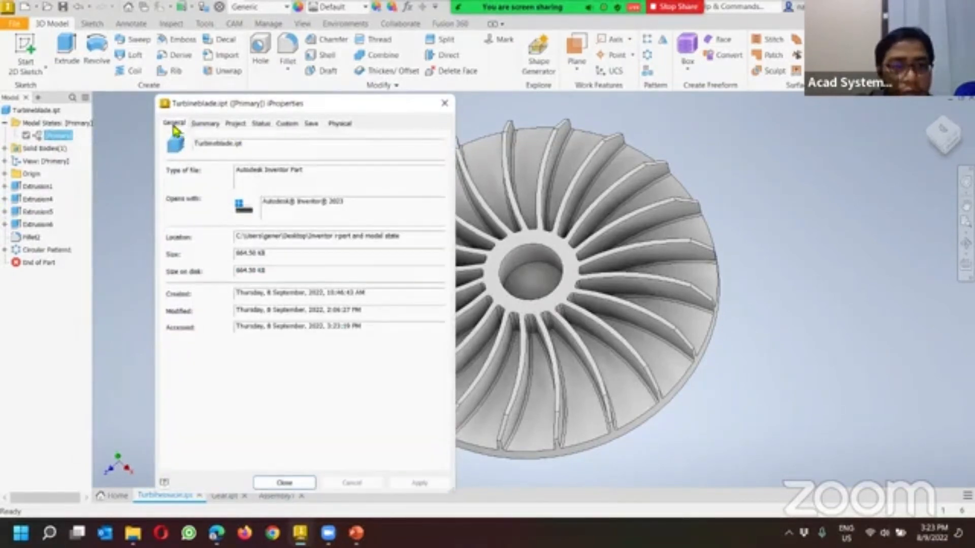
left_click(237, 124)
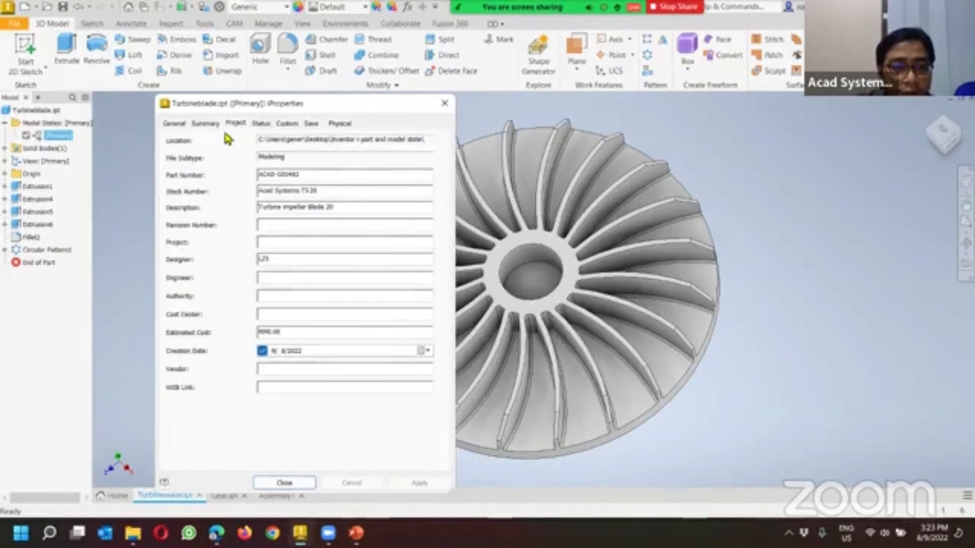
double_click(285, 175)
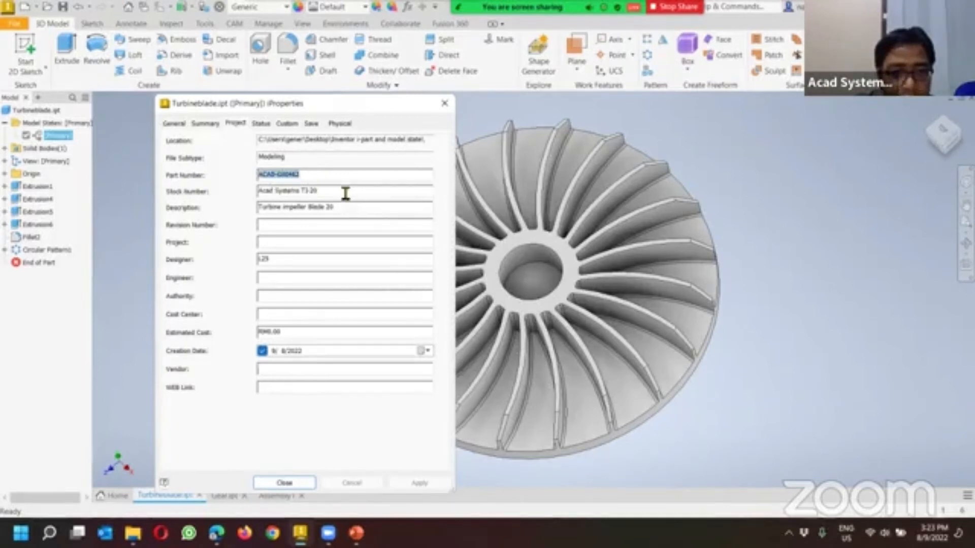
left_click_drag(346, 193, 188, 193)
left_click_drag(379, 208, 133, 238)
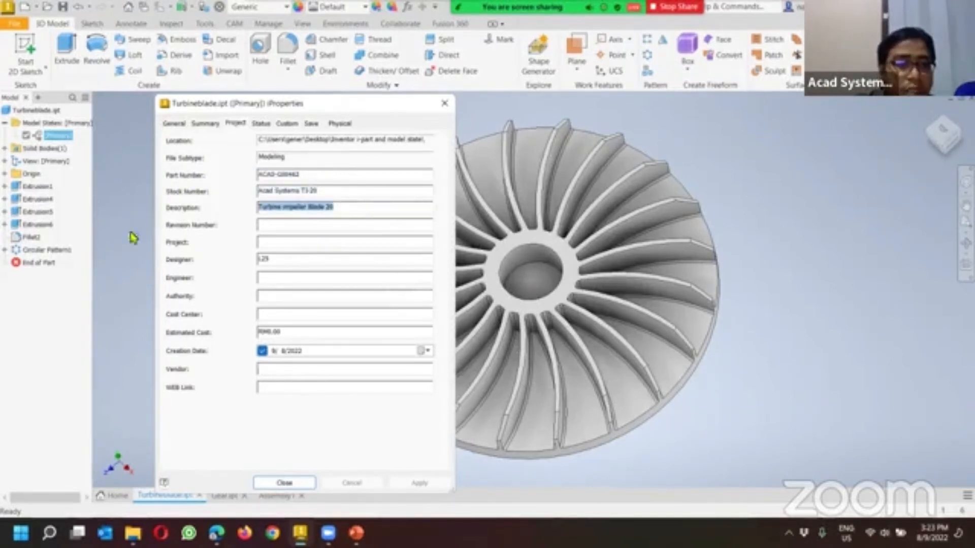
left_click(358, 206)
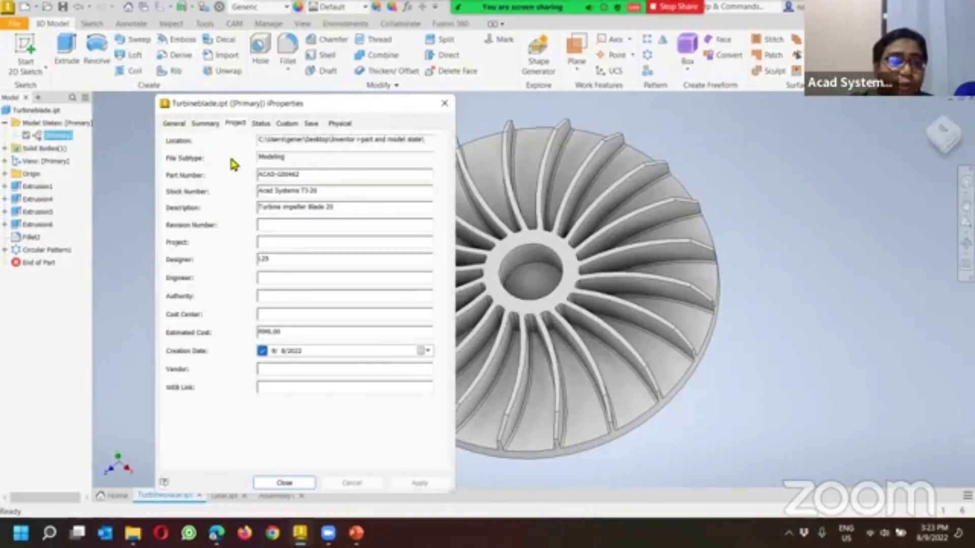
left_click(443, 103)
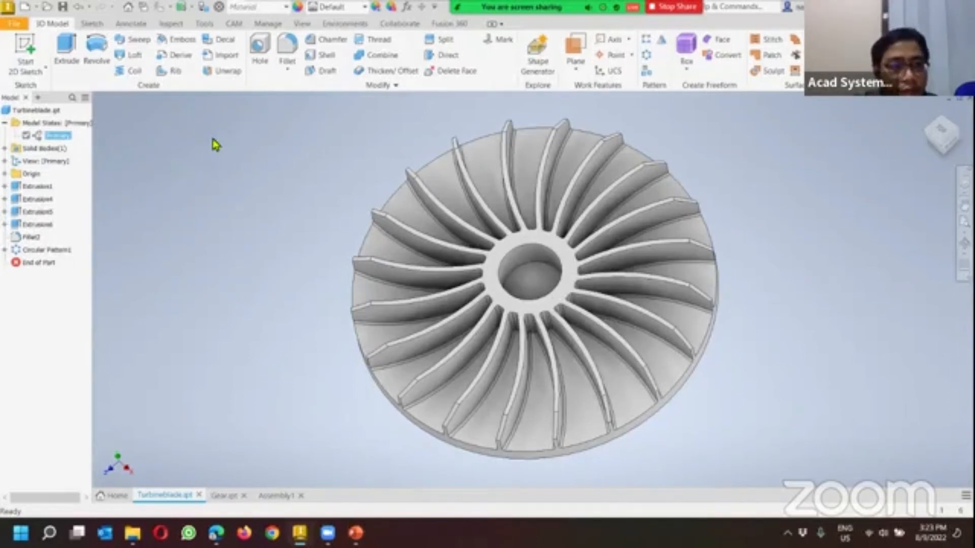
right_click(57, 134)
left_click(89, 168)
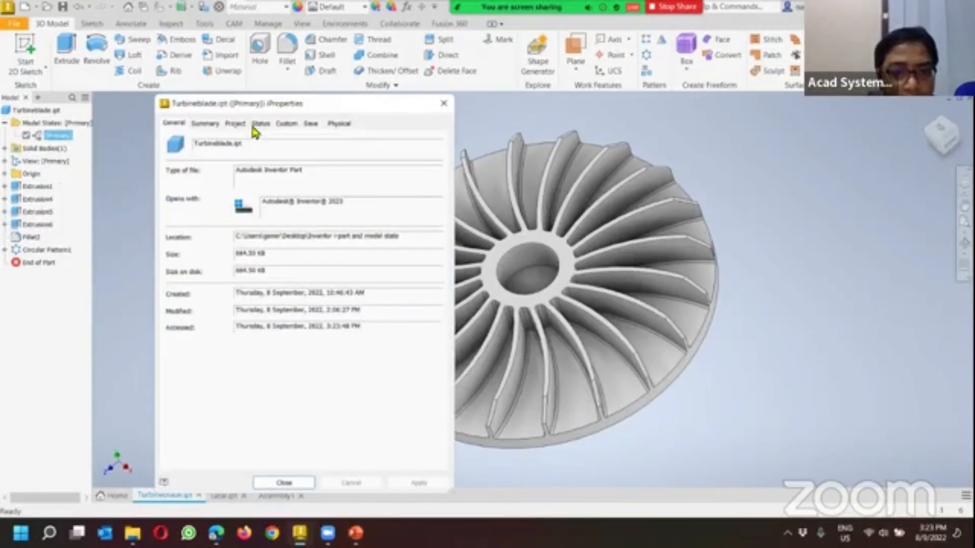
left_click(236, 126)
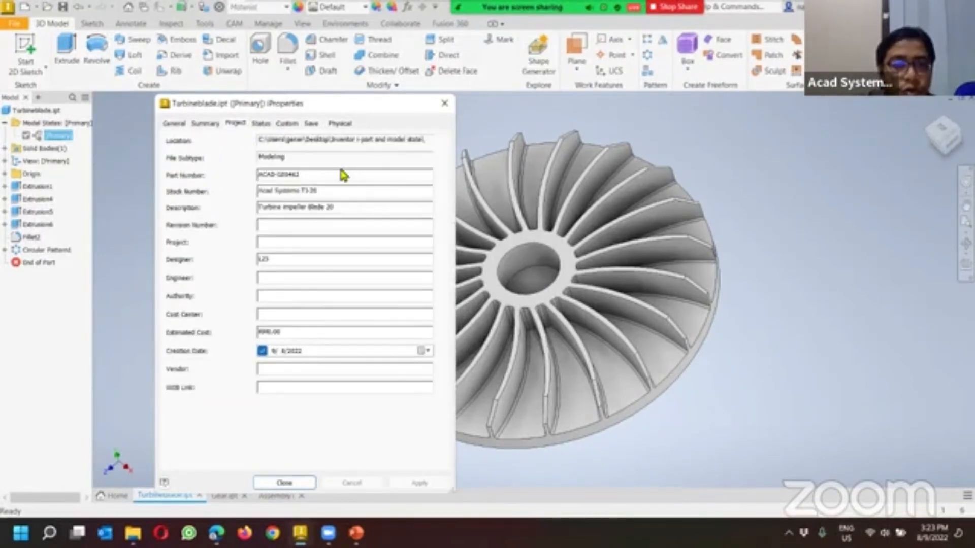
left_click(444, 103)
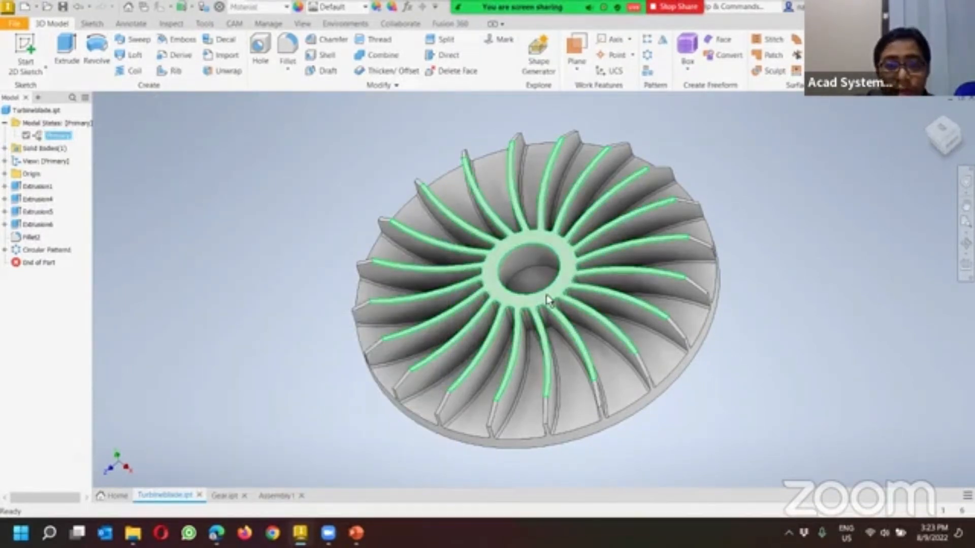
Step: Start a General Note in the upper-left view quadrant and insert the PART NUMBER standard iProperty into its text
middle_click_drag(298, 183, 280, 187)
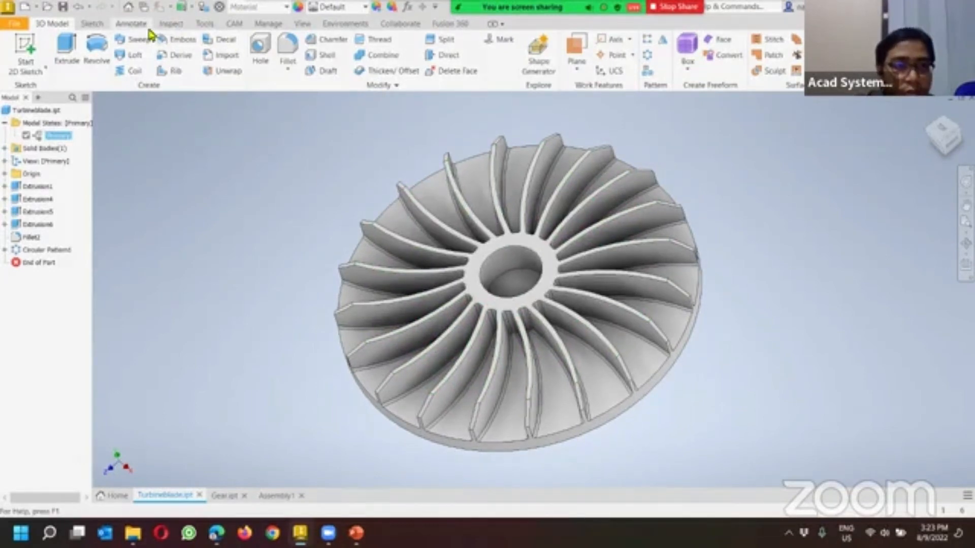
left_click(132, 23)
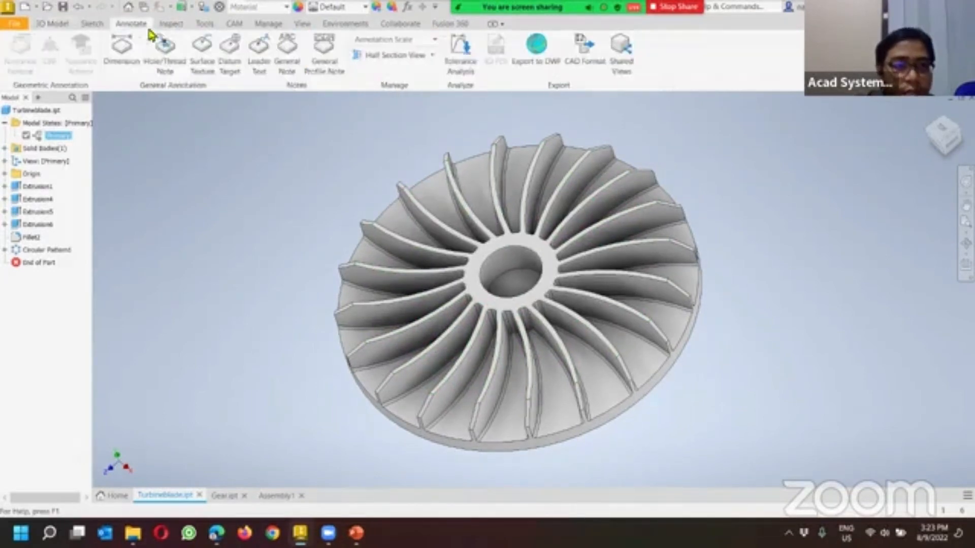
left_click(288, 57)
left_click(218, 160)
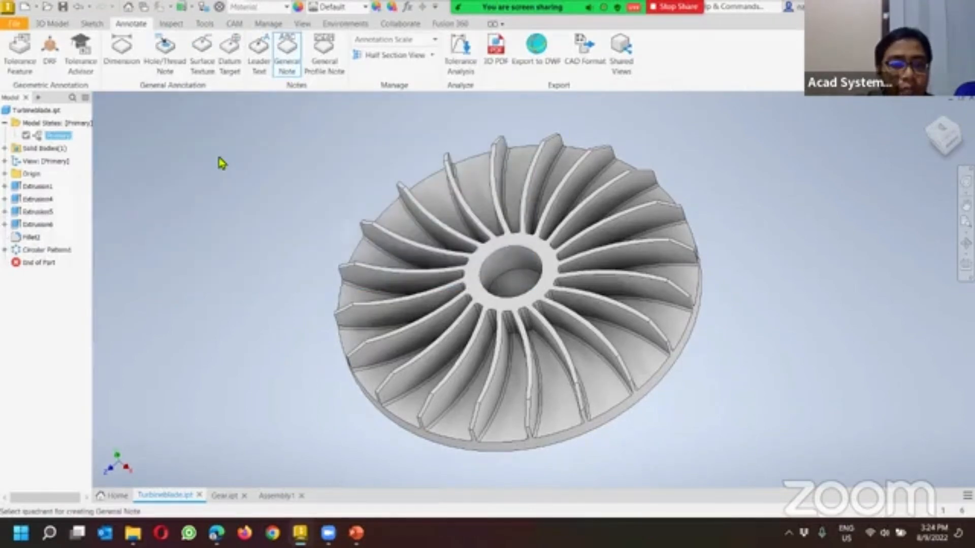
left_click_drag(197, 194, 317, 193)
left_click(190, 282)
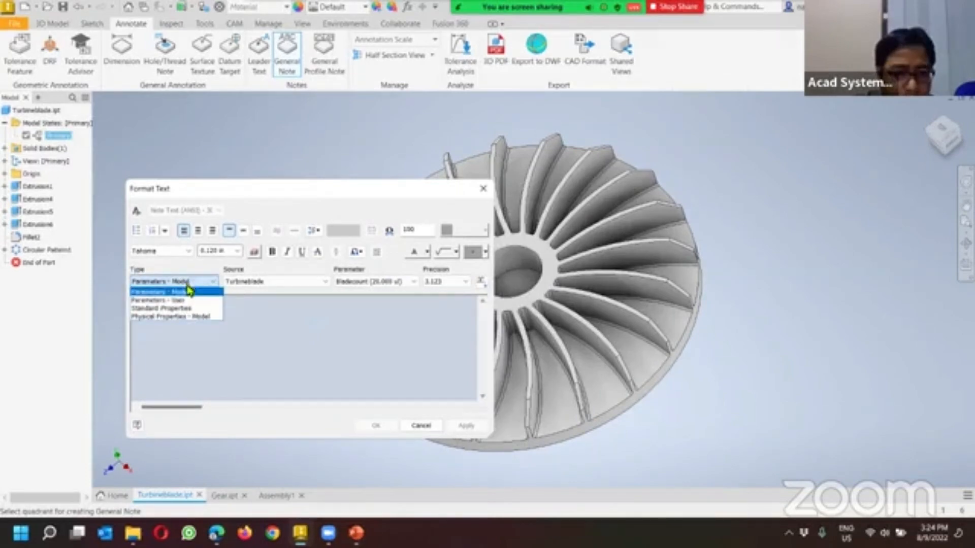
left_click(171, 309)
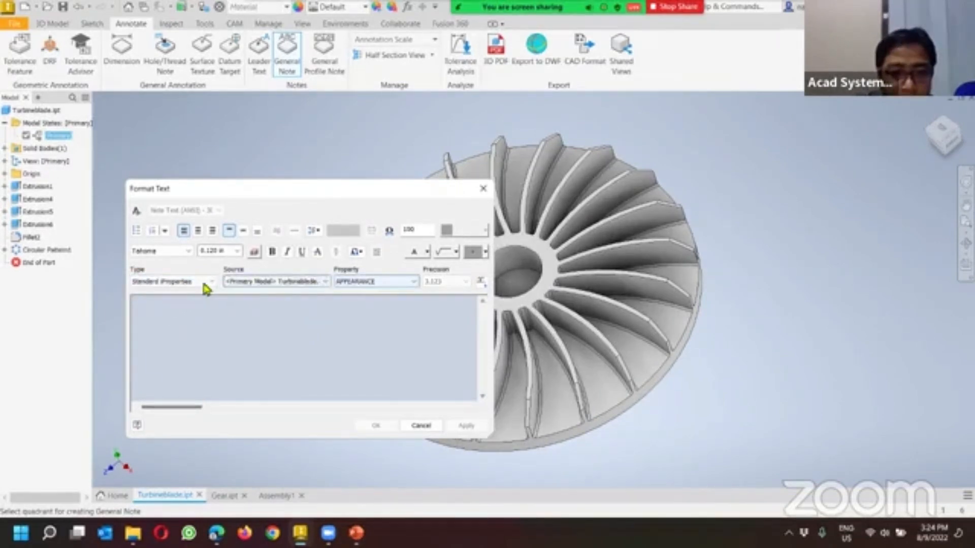
left_click(388, 282)
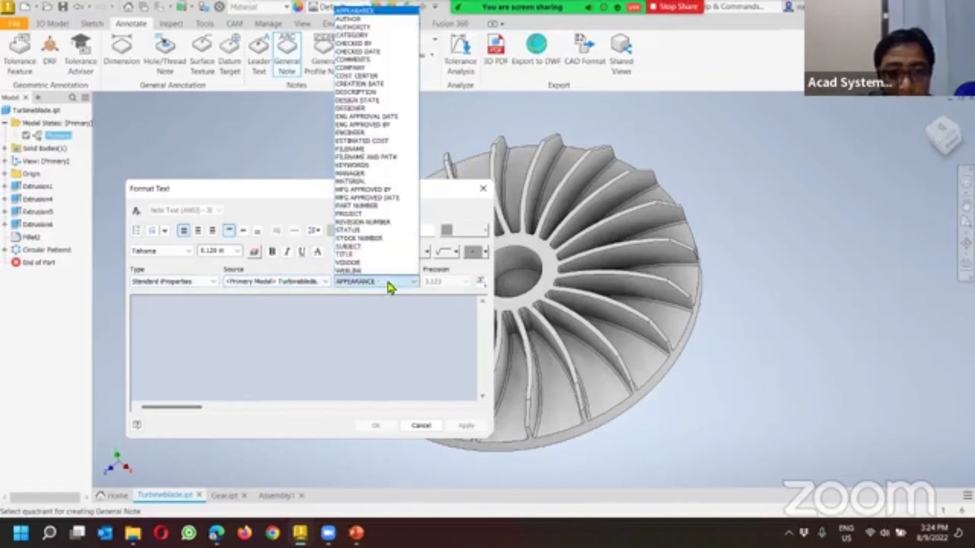
left_click(384, 207)
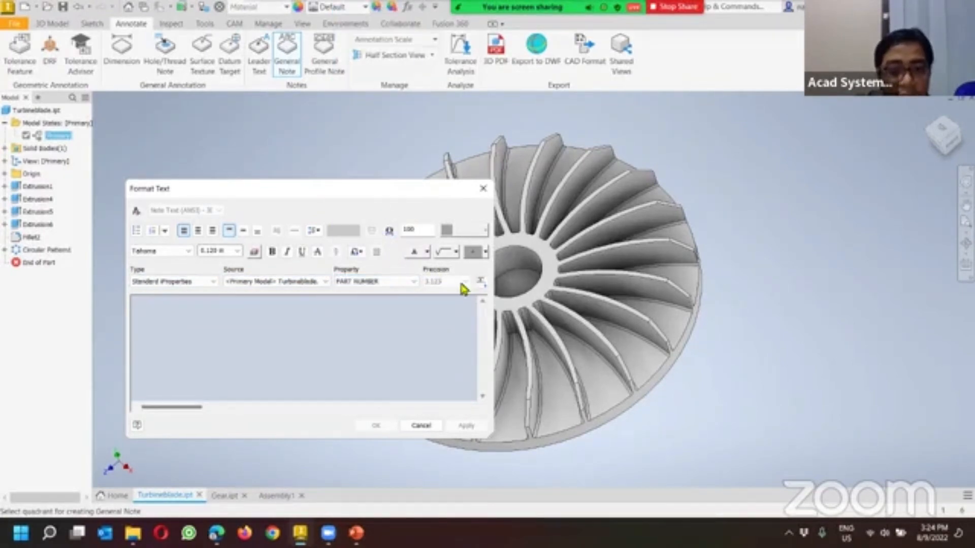
left_click(480, 281)
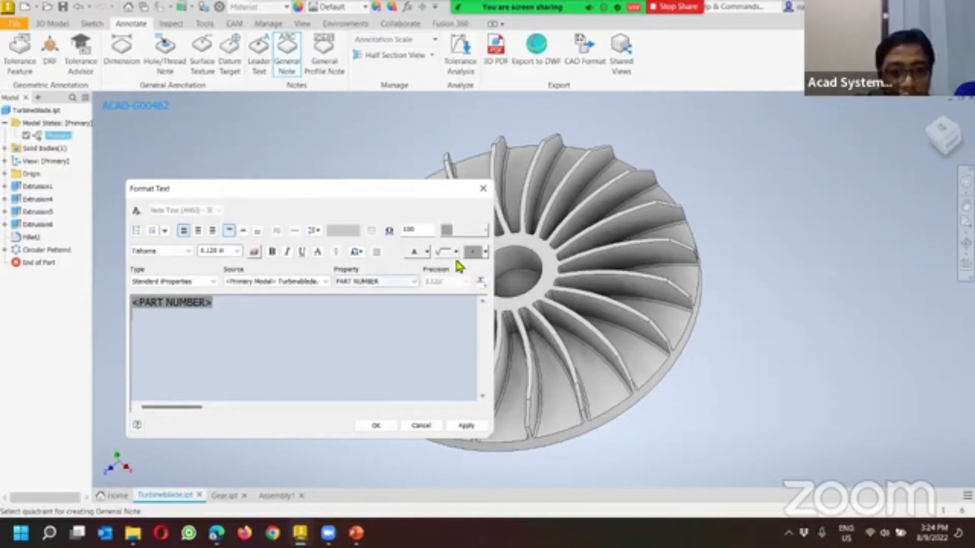
Step: Add the STOCK NUMBER and DESCRIPTION iProperties below PART NUMBER in the general note and finish the note
left_click(390, 281)
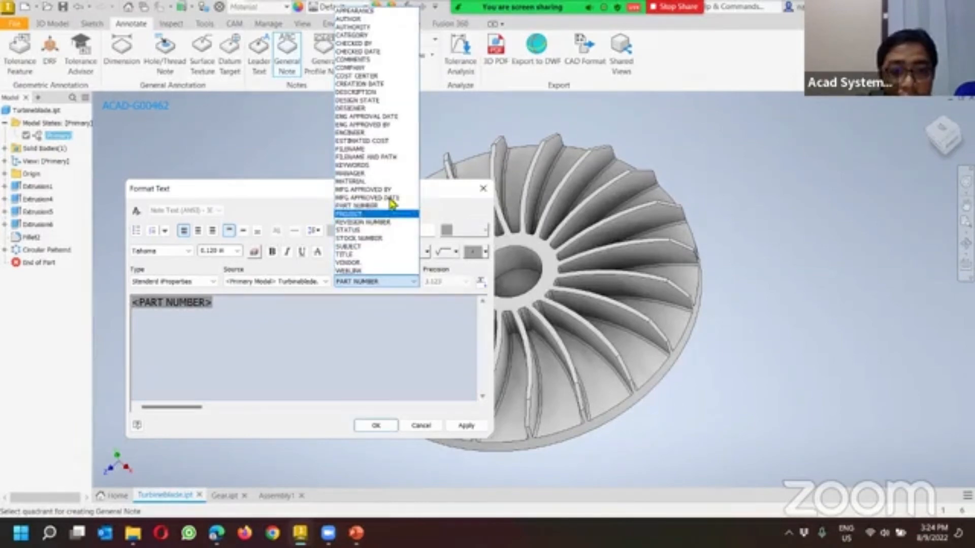
left_click(389, 240)
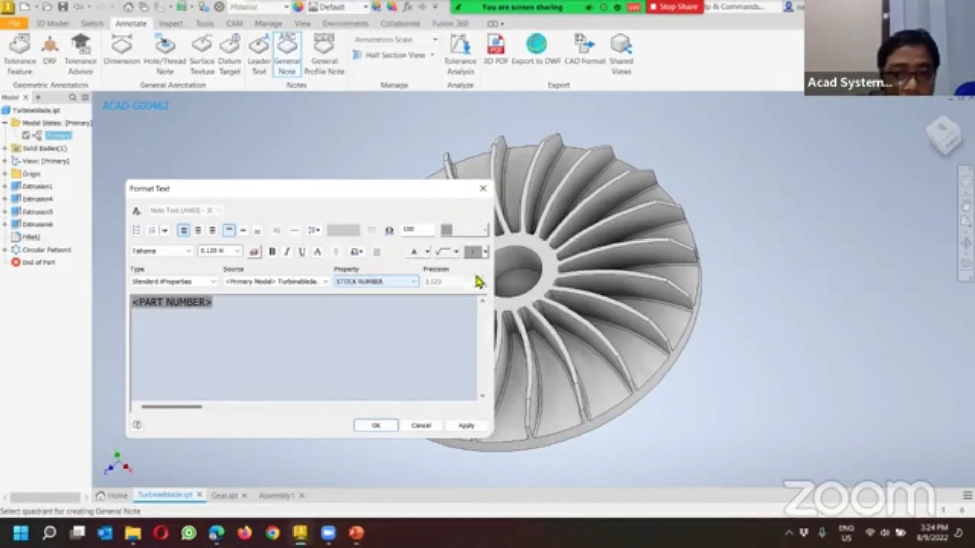
left_click(480, 281)
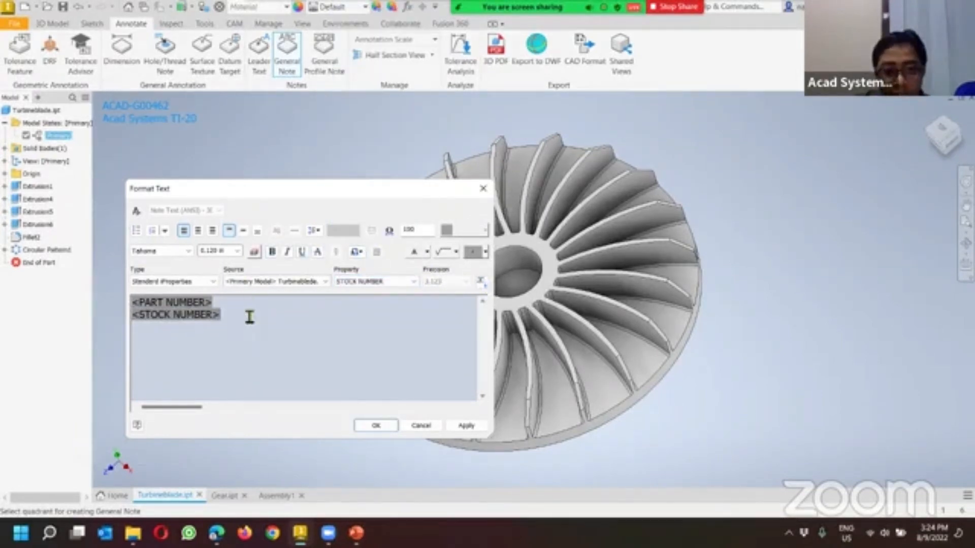
left_click(396, 282)
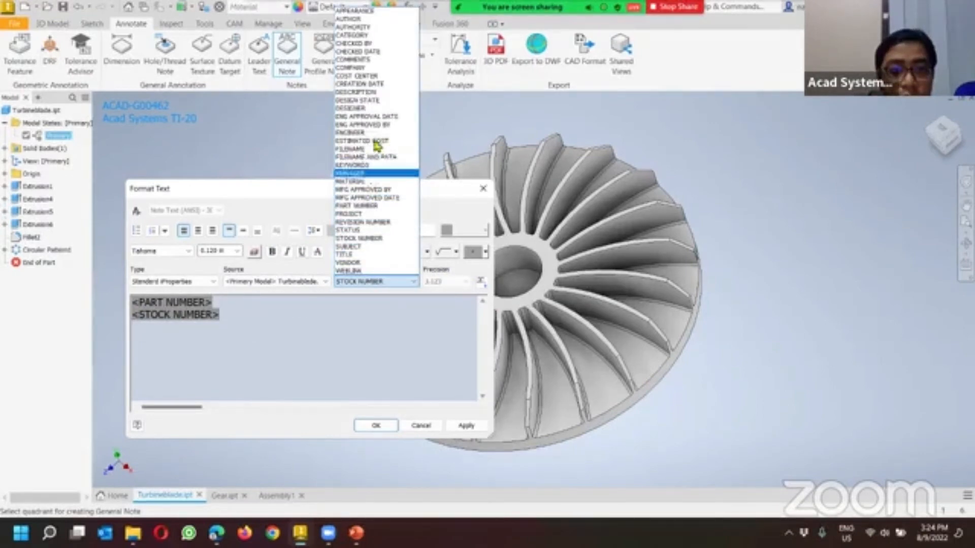
left_click(374, 92)
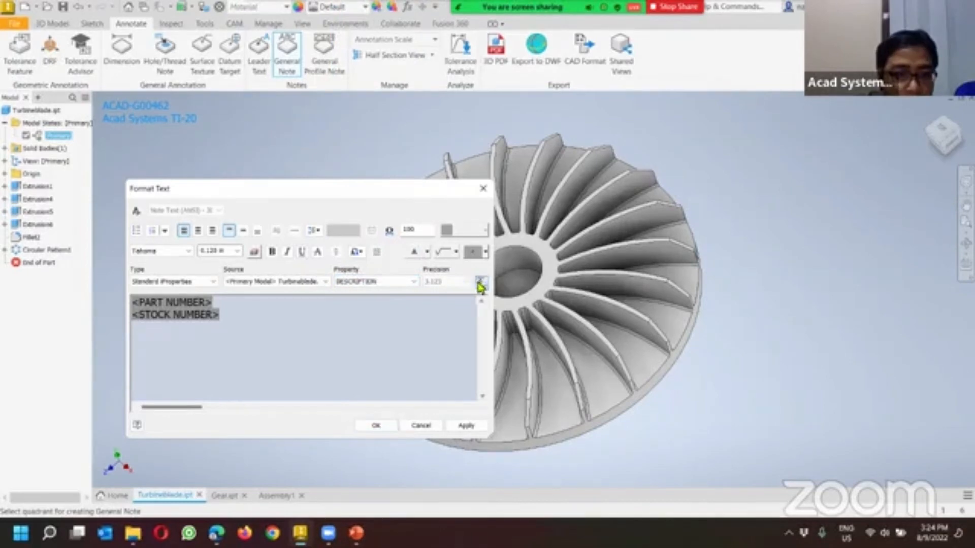
left_click(480, 285)
left_click(383, 427)
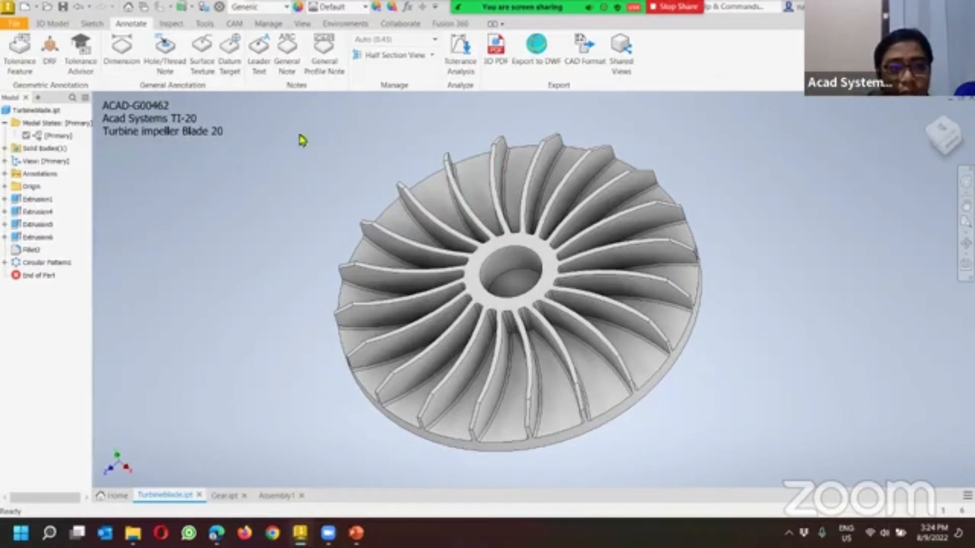
Step: Test the Bladecount parameter of the circular pattern with 25 blades and reset it to 20
middle_click_drag(288, 224, 259, 229)
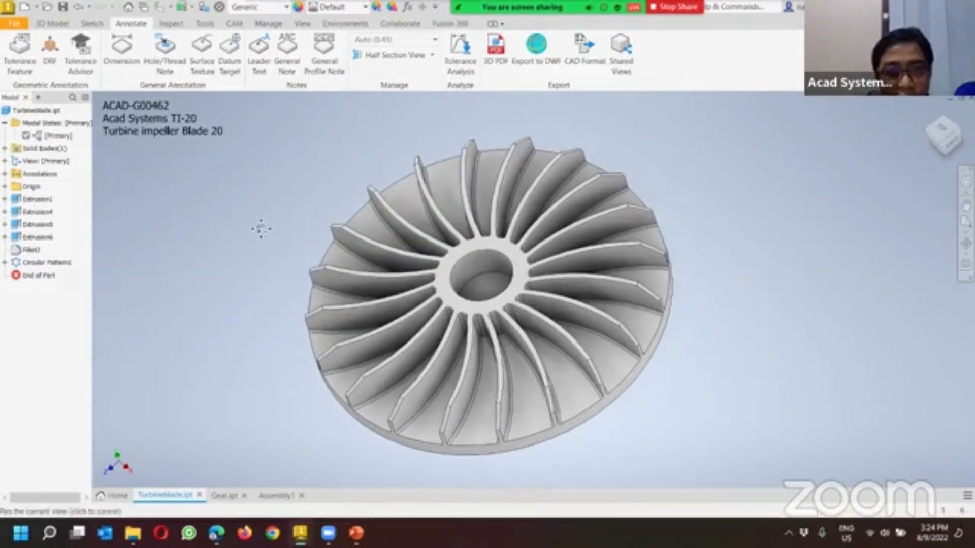
left_click(408, 8)
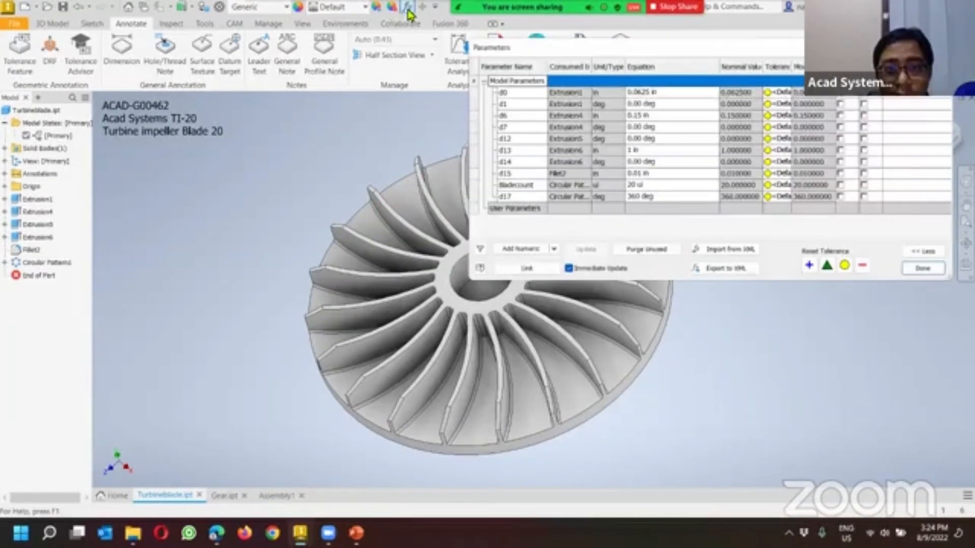
left_click(515, 185)
left_click(636, 186)
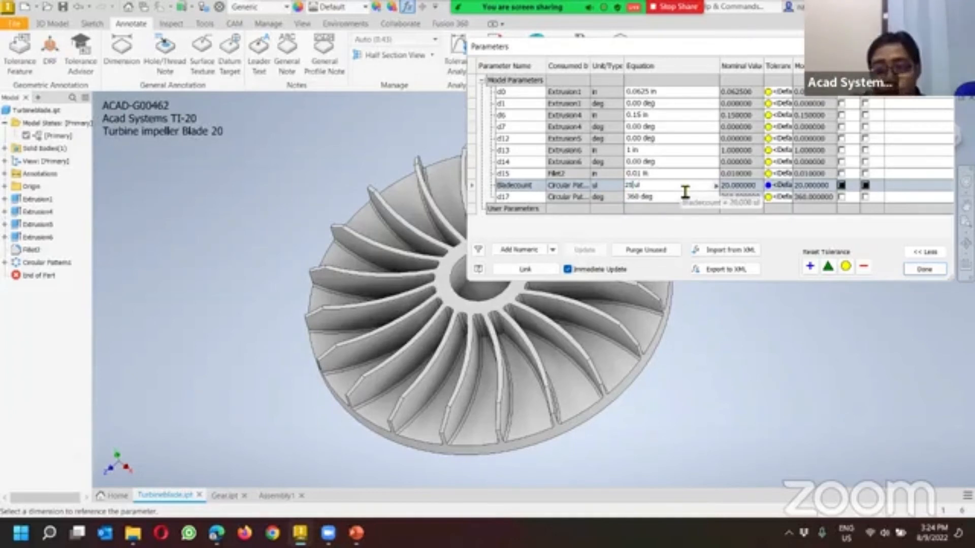
key("Return")
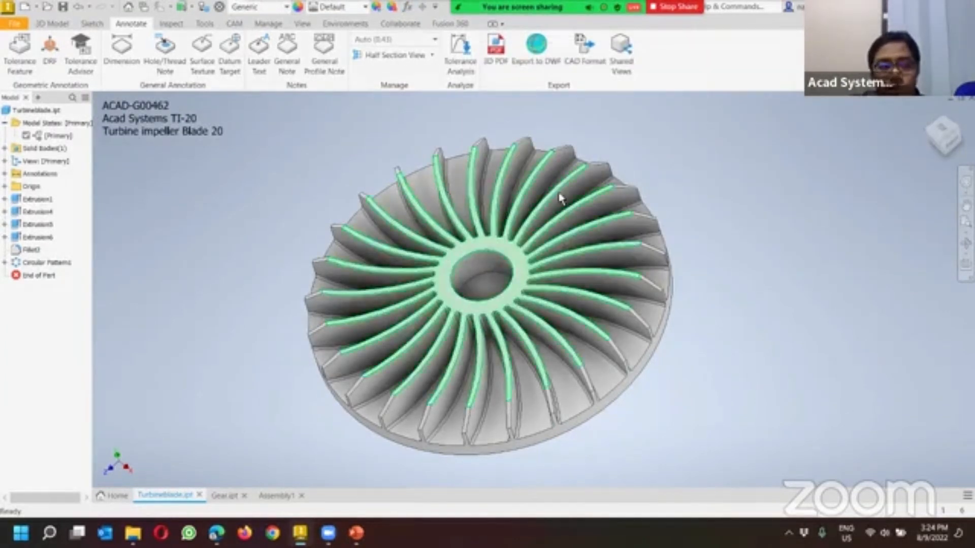
left_click(408, 7)
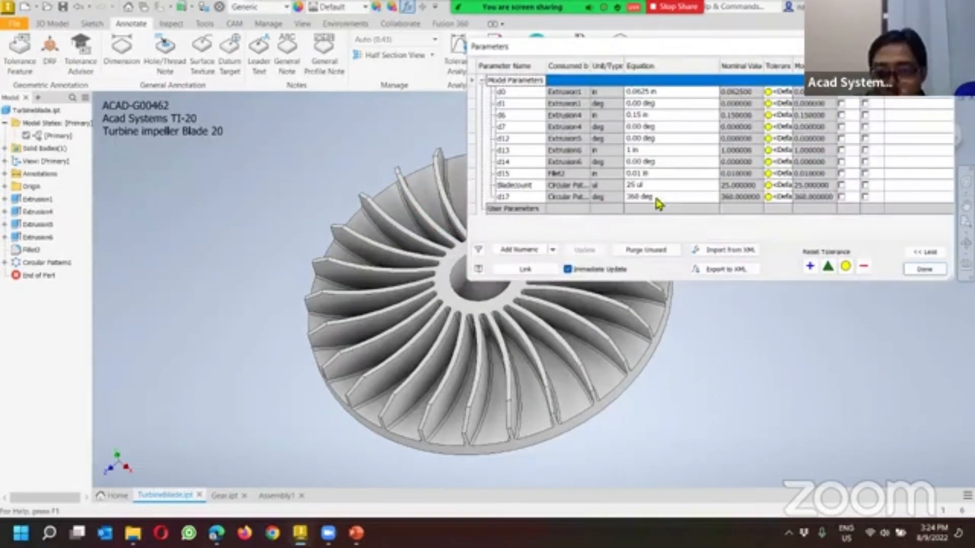
left_click(631, 185)
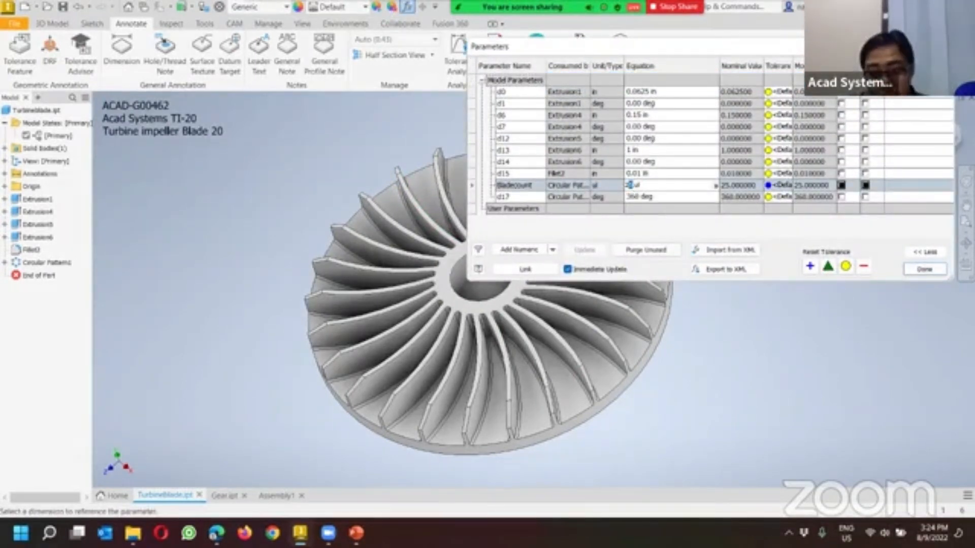
left_click(924, 269)
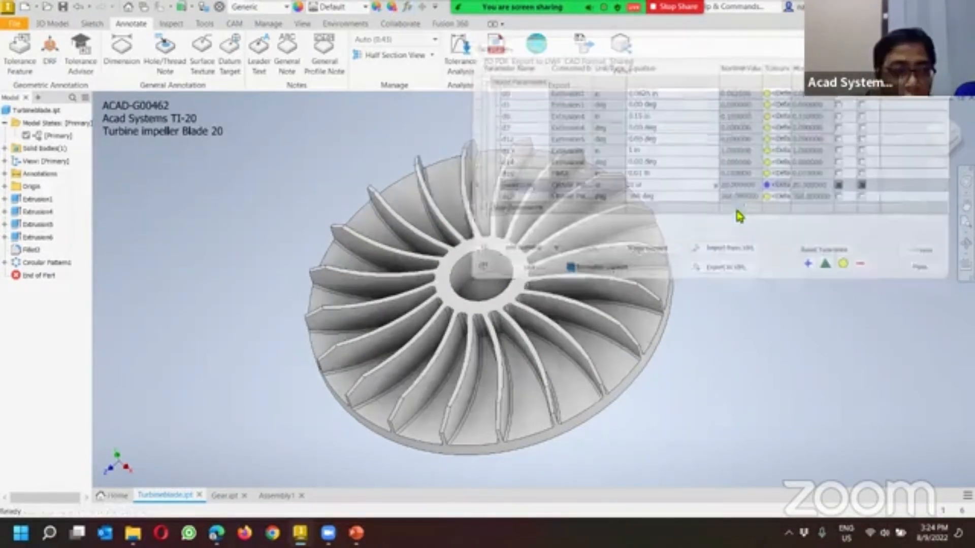
Step: Copy the [Primary] model state of the turbine blade and rename the copy TI-20
left_click(58, 136)
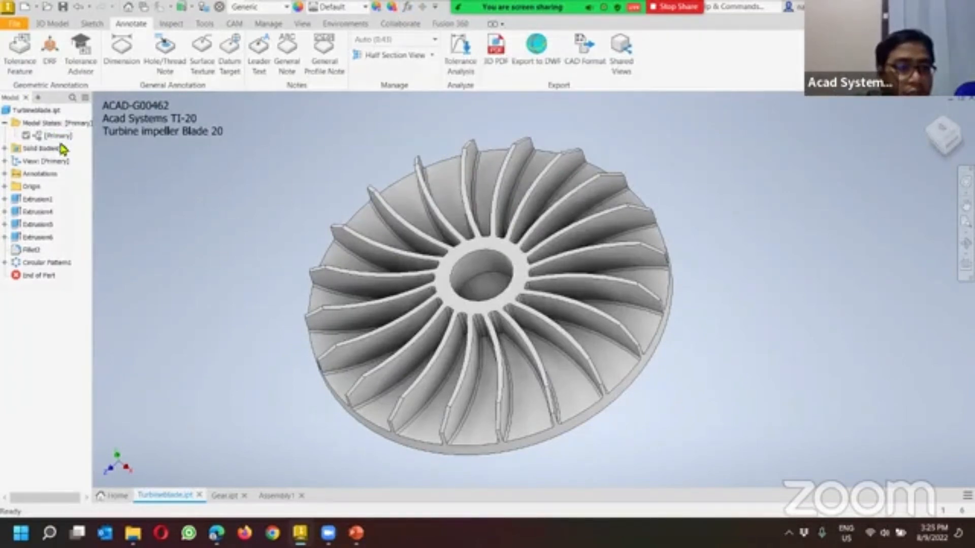
right_click(57, 138)
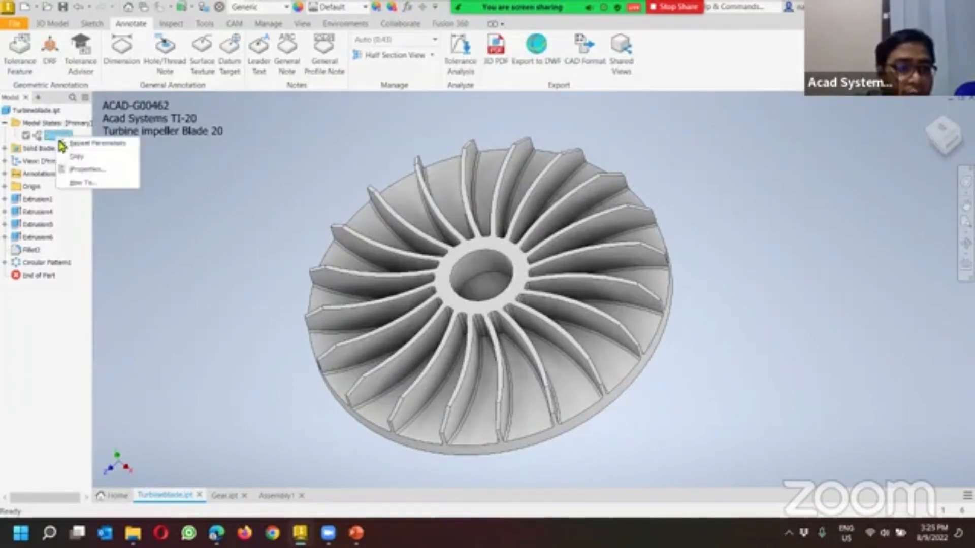
left_click(83, 164)
left_click(440, 280)
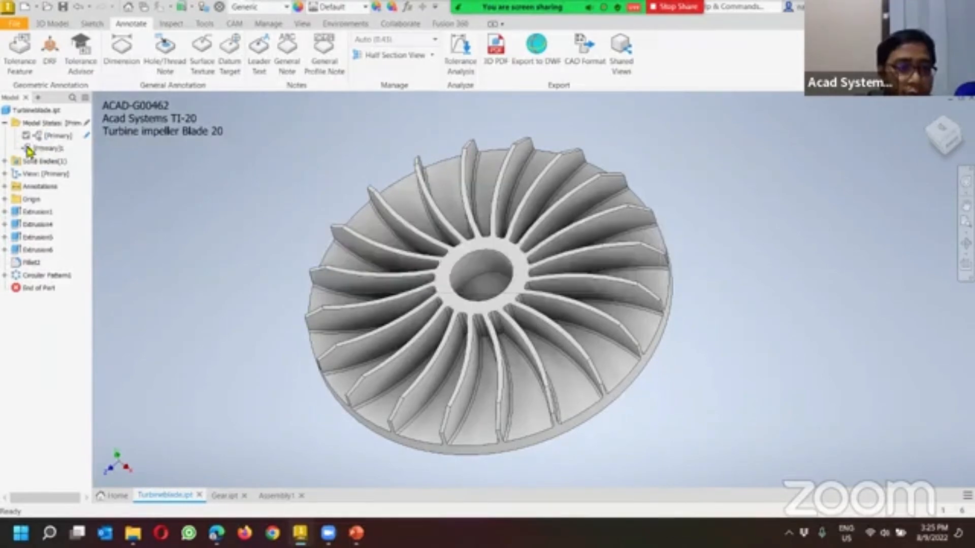
double_click(49, 151)
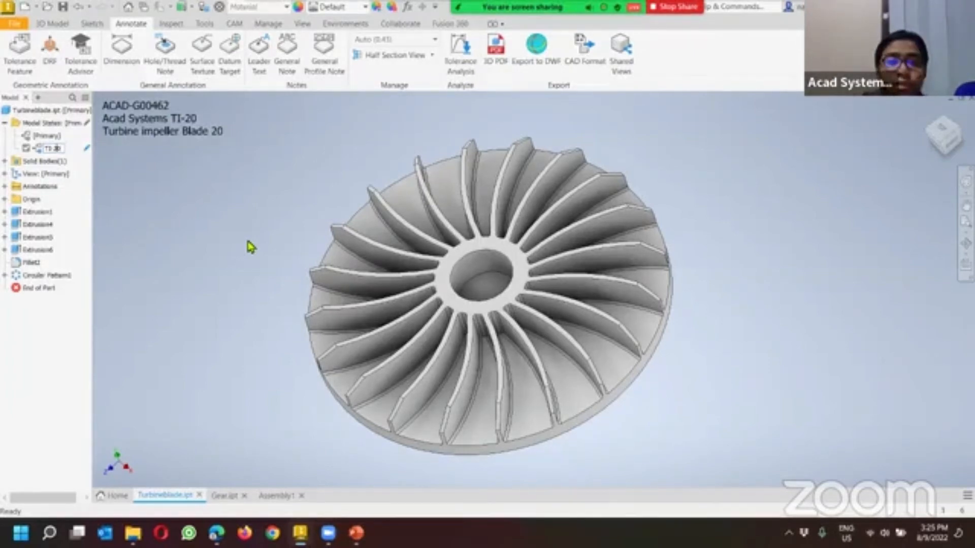
key("Return")
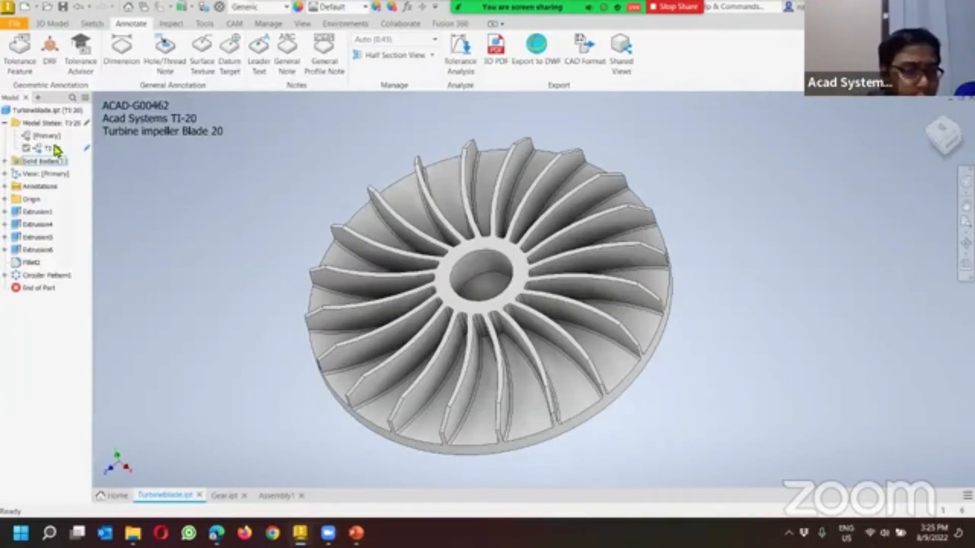
Step: Copy the TI-20 model state and rename the copy TI-21
right_click(61, 153)
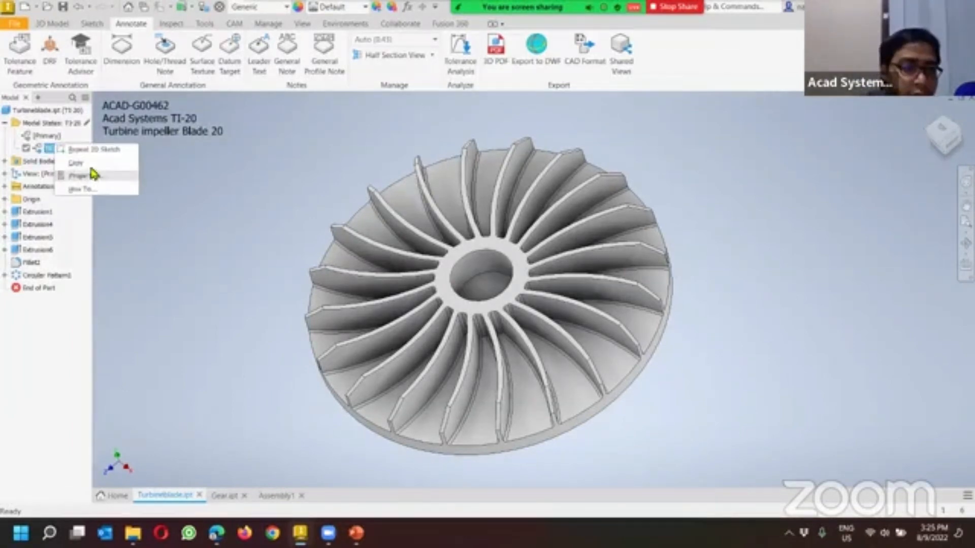
left_click(97, 173)
double_click(53, 161)
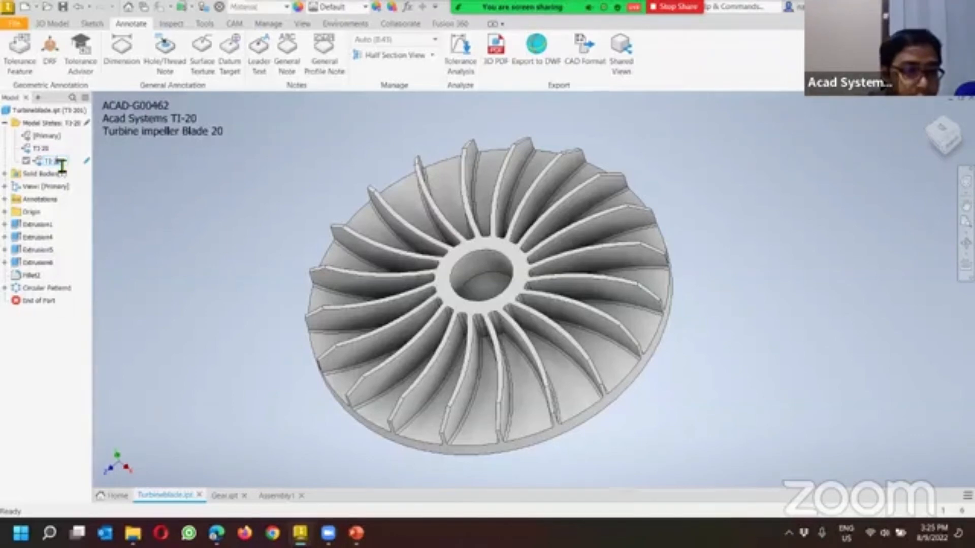
left_click(190, 187)
Step: Set the Bladecount parameter to 21 with the TI-21 model state active
double_click(42, 149)
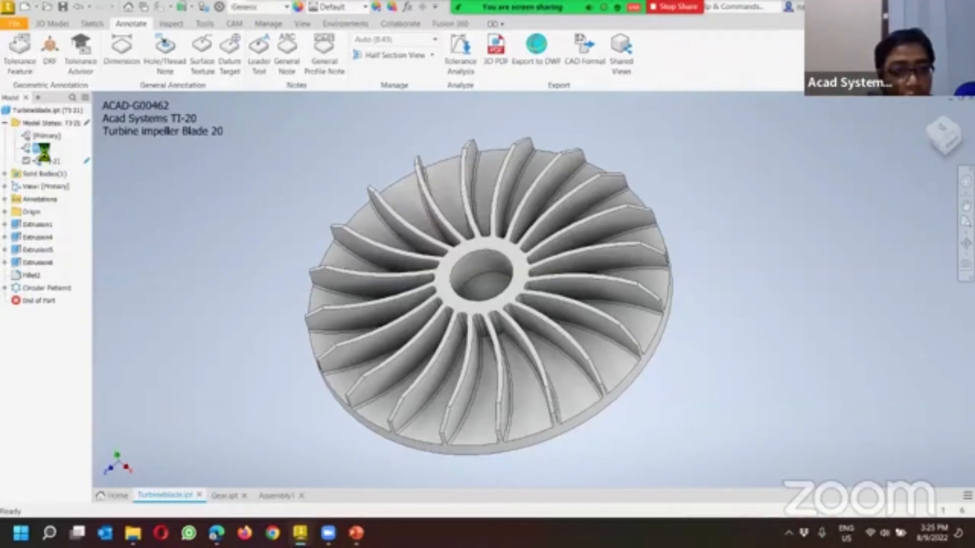
double_click(43, 161)
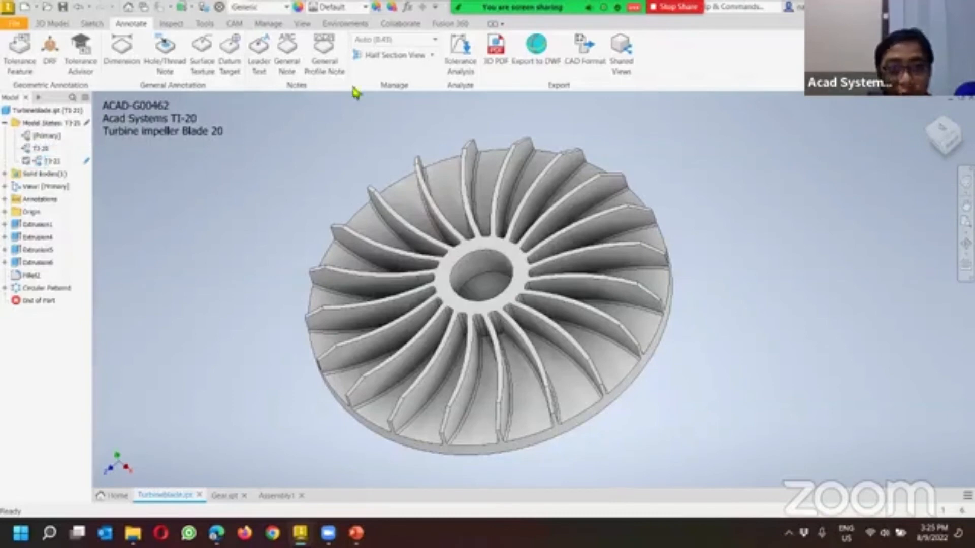
left_click(408, 6)
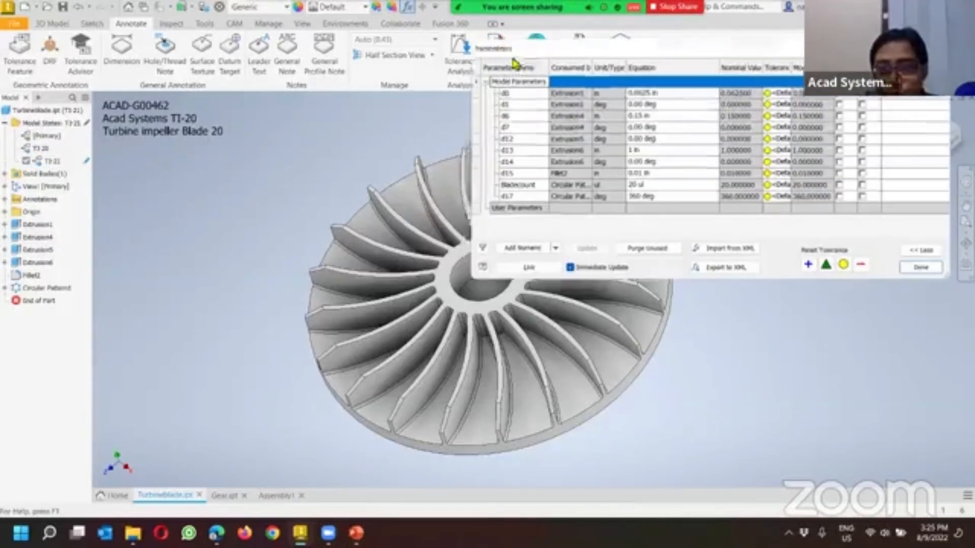
left_click(633, 185)
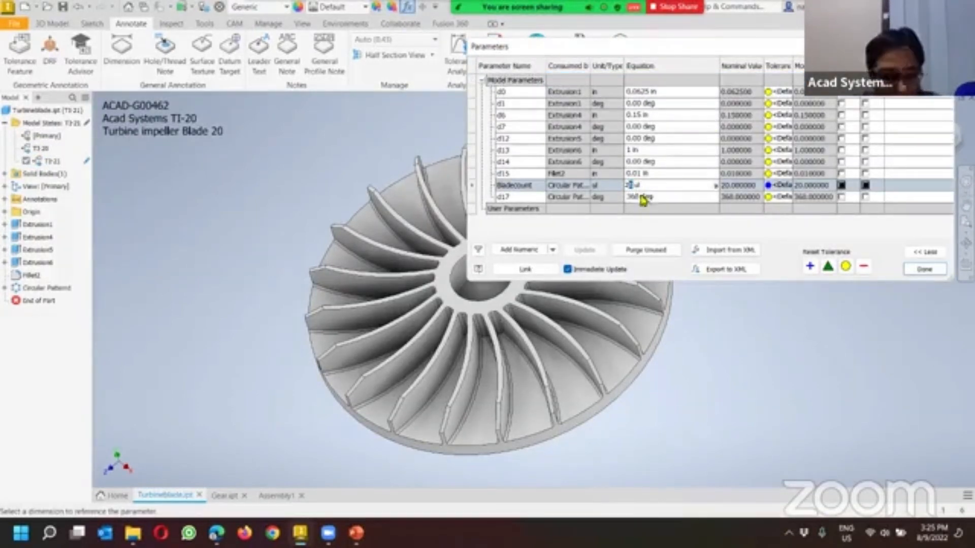
type("21")
left_click(924, 270)
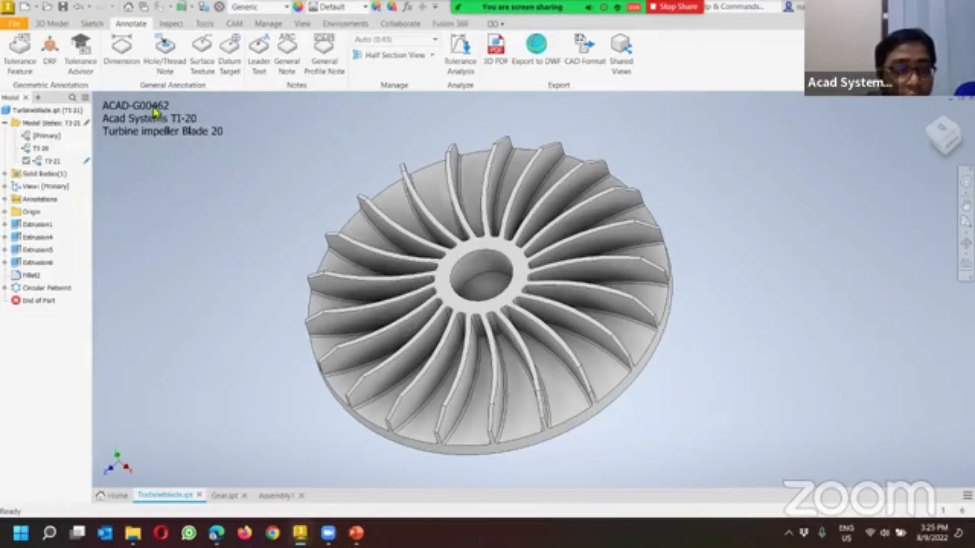
Step: In the TI-21 project iProperties, set part number ACAD-G00463, stock number Acad Systems TI-21 and description Turbine impeller Blade 21
right_click(57, 162)
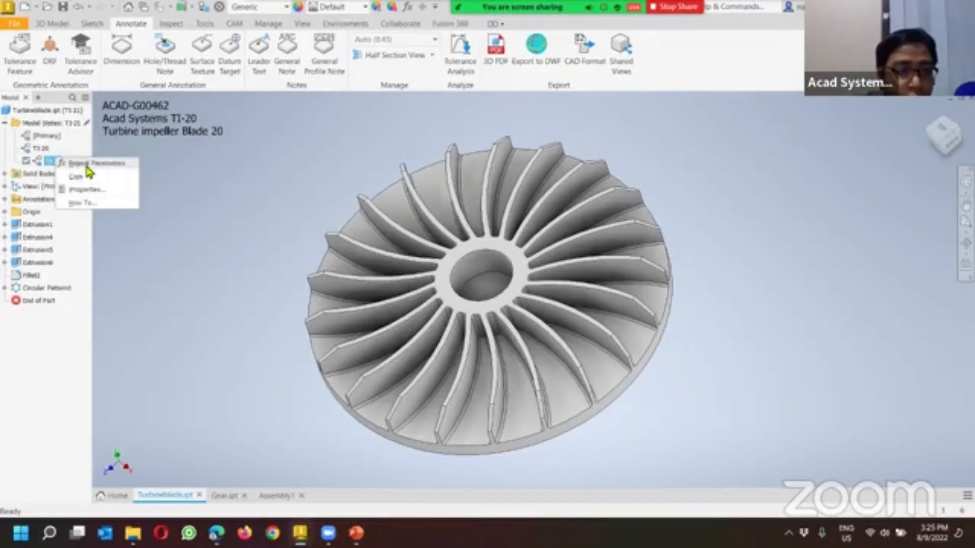
left_click(90, 197)
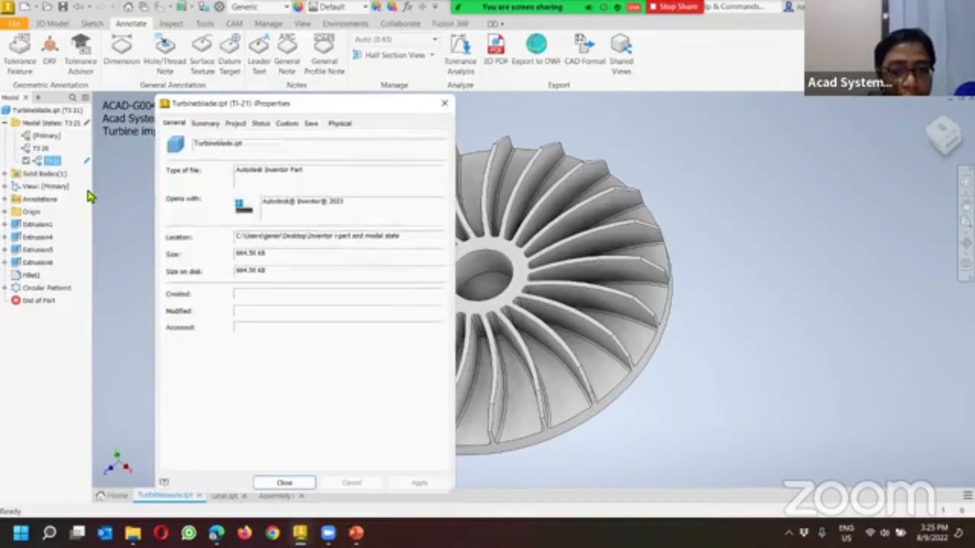
left_click(237, 124)
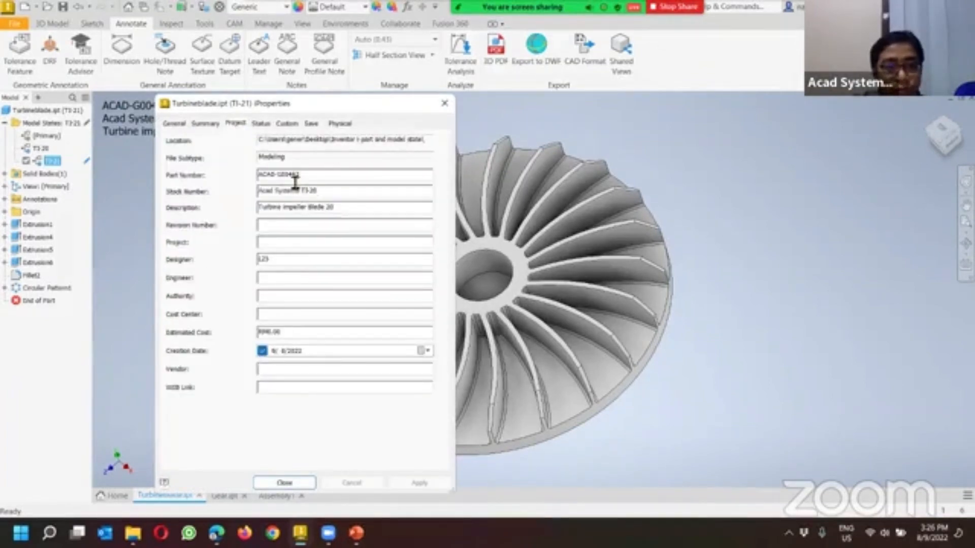
left_click_drag(297, 177, 318, 190)
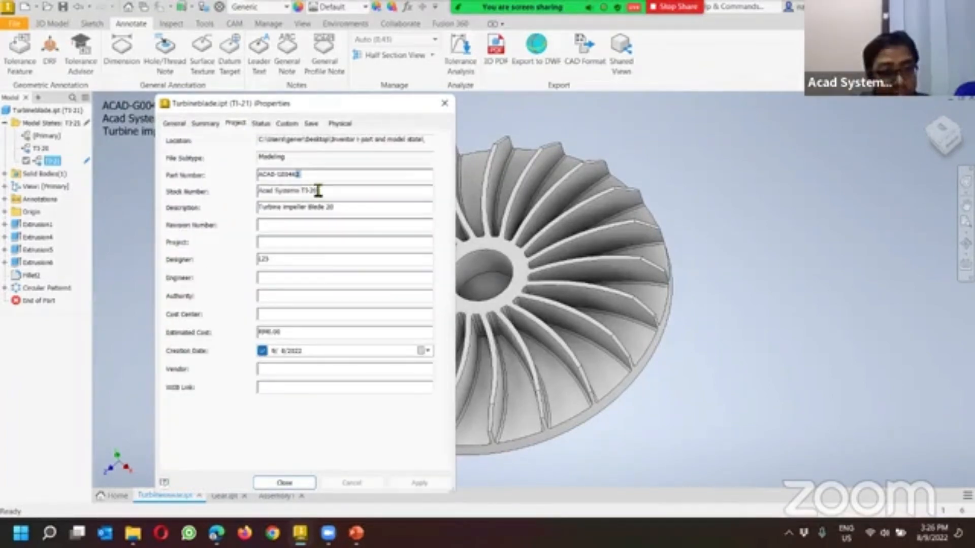
type("3")
left_click_drag(320, 192, 312, 192)
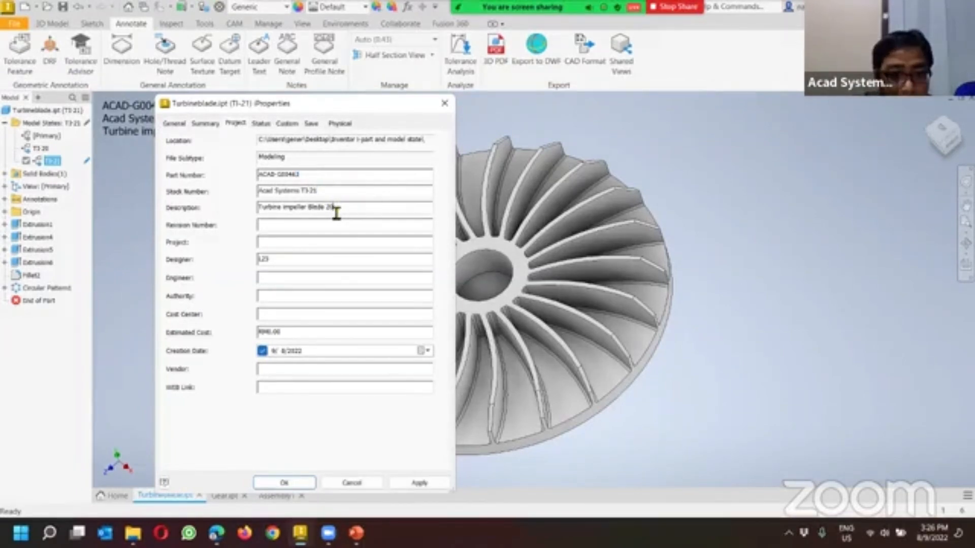
type("1")
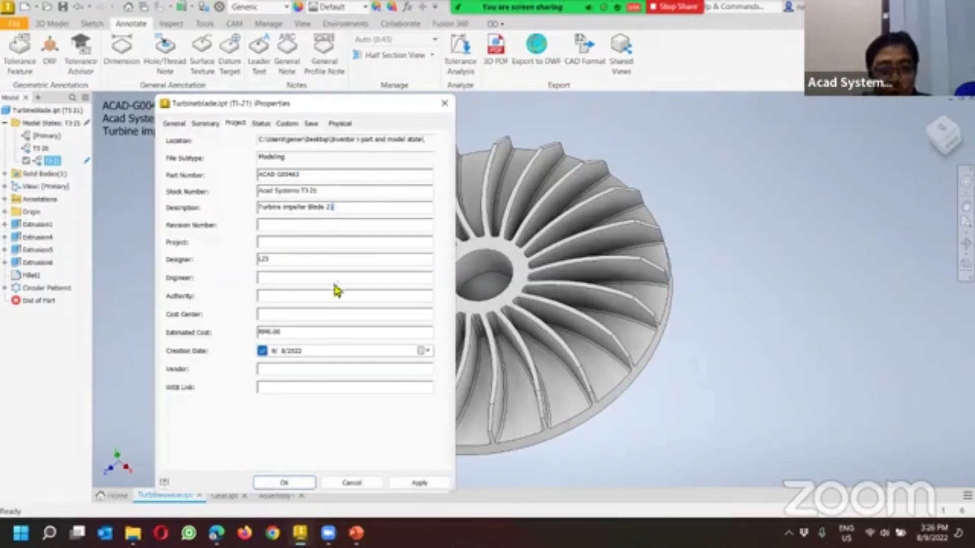
left_click(283, 483)
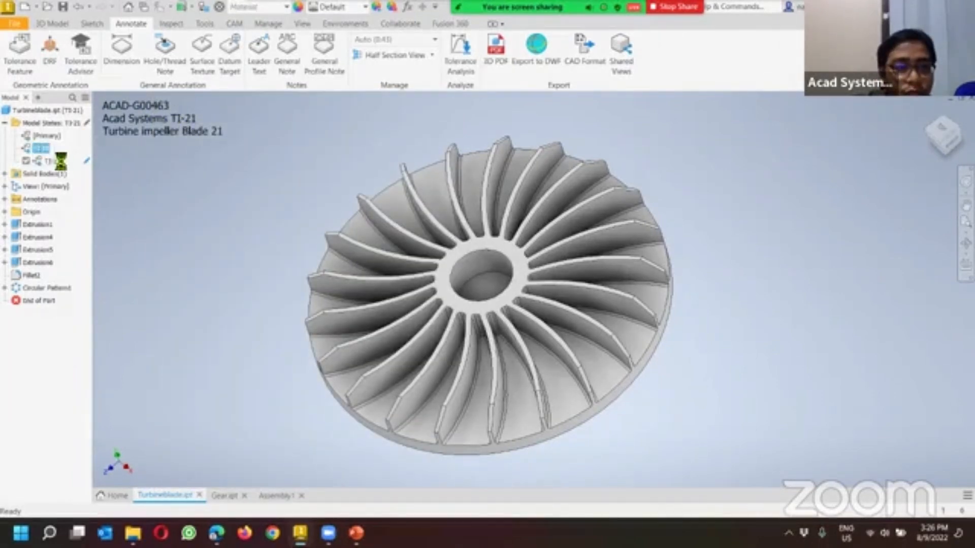
Step: Activate the TI-20 model state and return to TI-21 to compare their geometry and note text
double_click(49, 147)
double_click(46, 161)
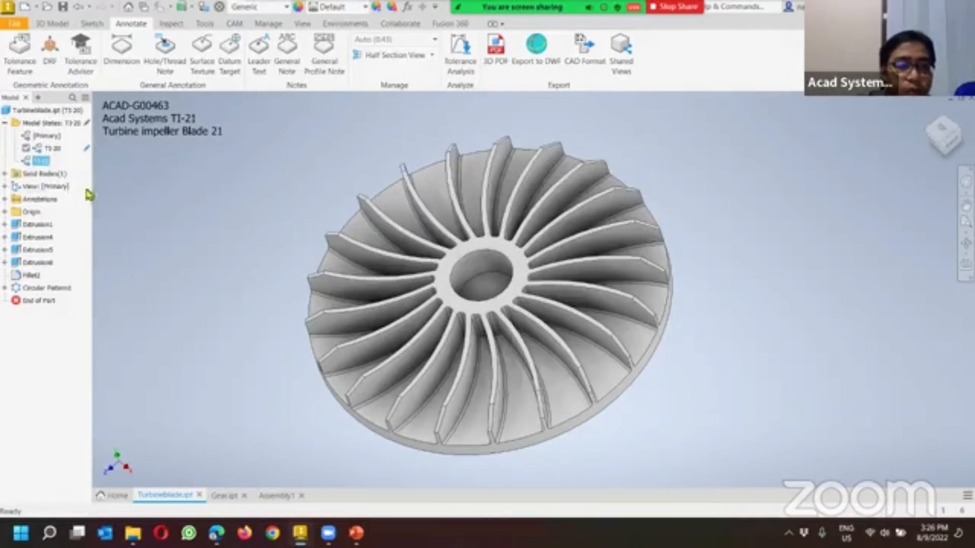
right_click(51, 166)
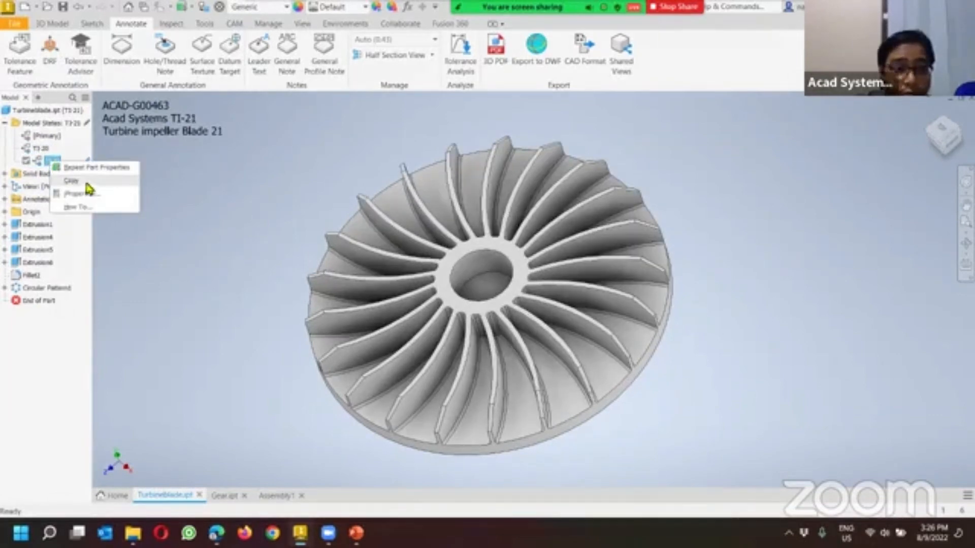
left_click(201, 159)
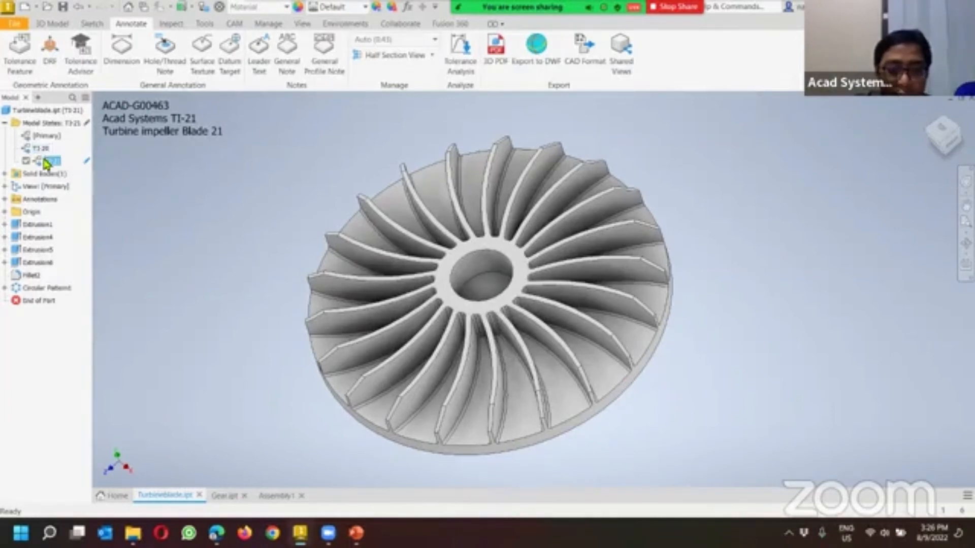
Step: Open the part's model states in the Excel spreadsheet and fit the widths of all data columns to their contents
right_click(49, 123)
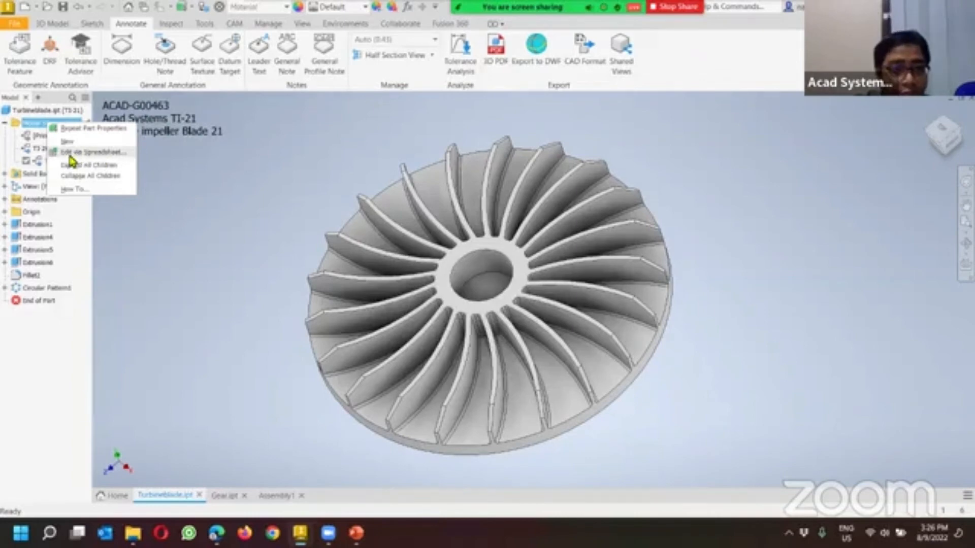
left_click(94, 159)
left_click(449, 282)
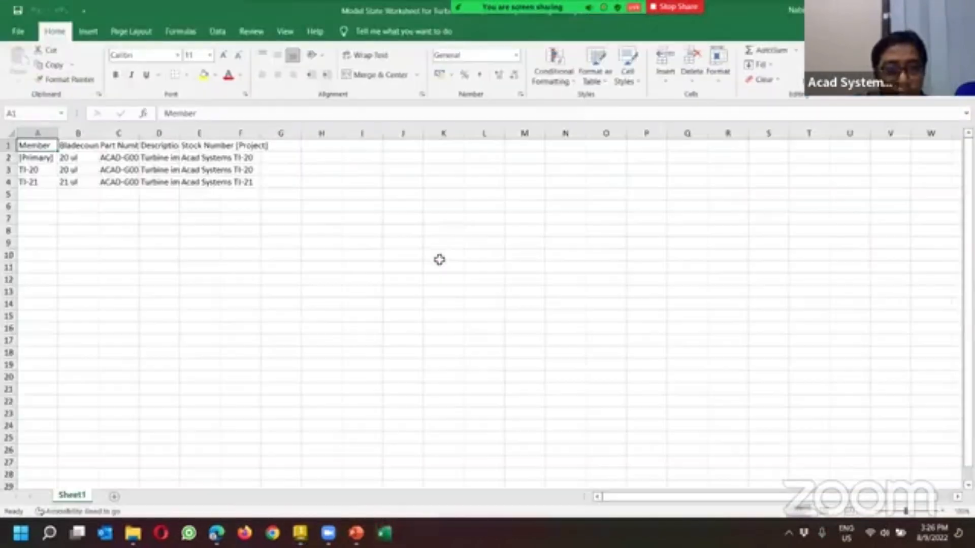
left_click_drag(41, 133, 284, 133)
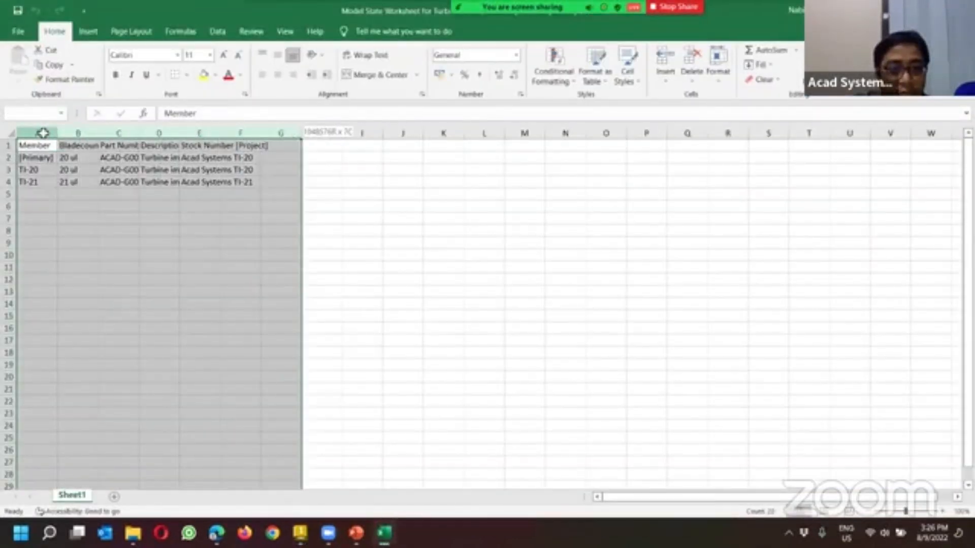
double_click(302, 133)
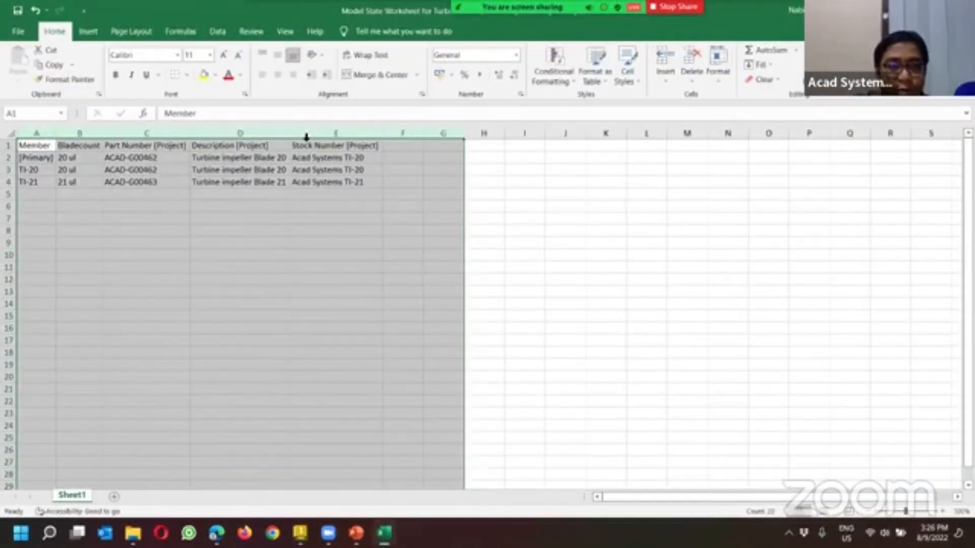
left_click(376, 245)
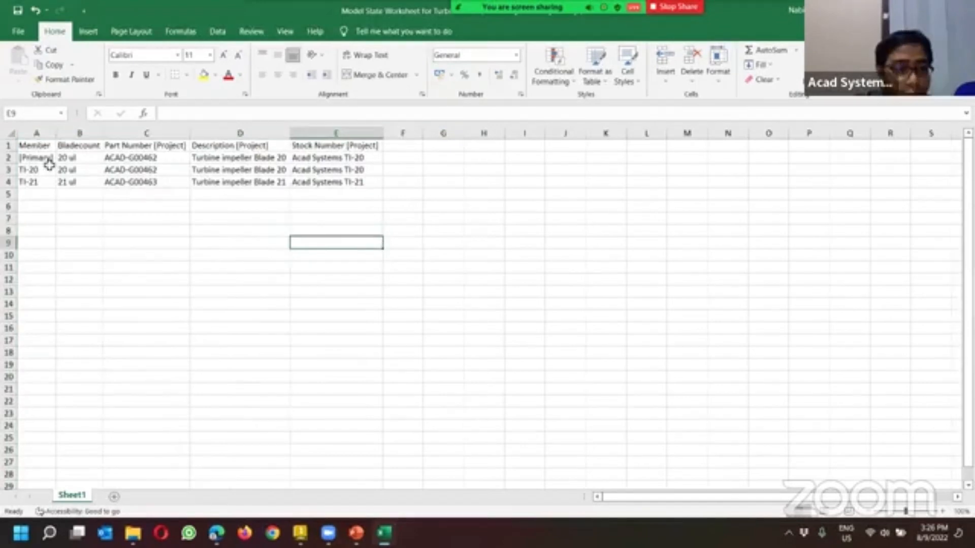
Step: Fill the TI-21 row down to row 11 to add members TI-22 through TI-28, and close the worksheet
left_click(8, 157)
left_click(8, 170)
left_click(8, 182)
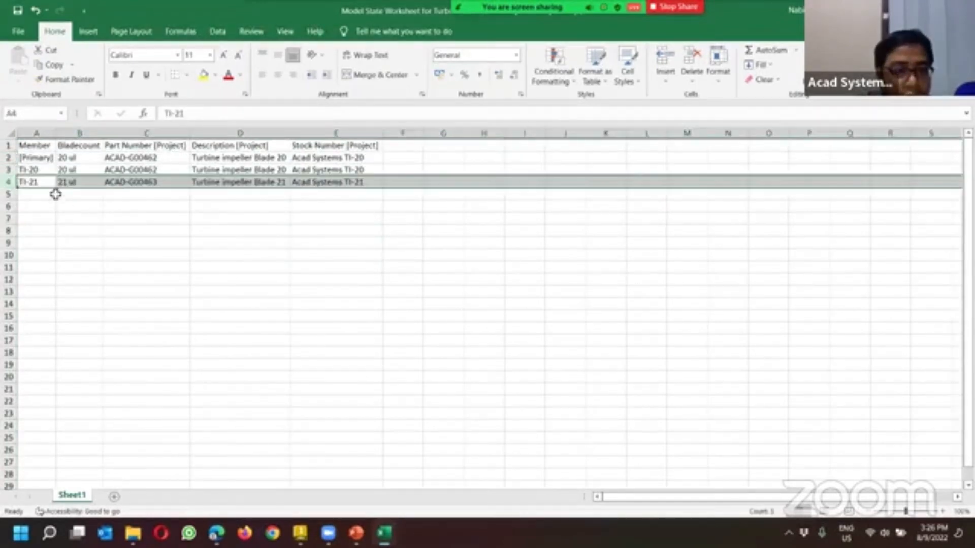
left_click(299, 252)
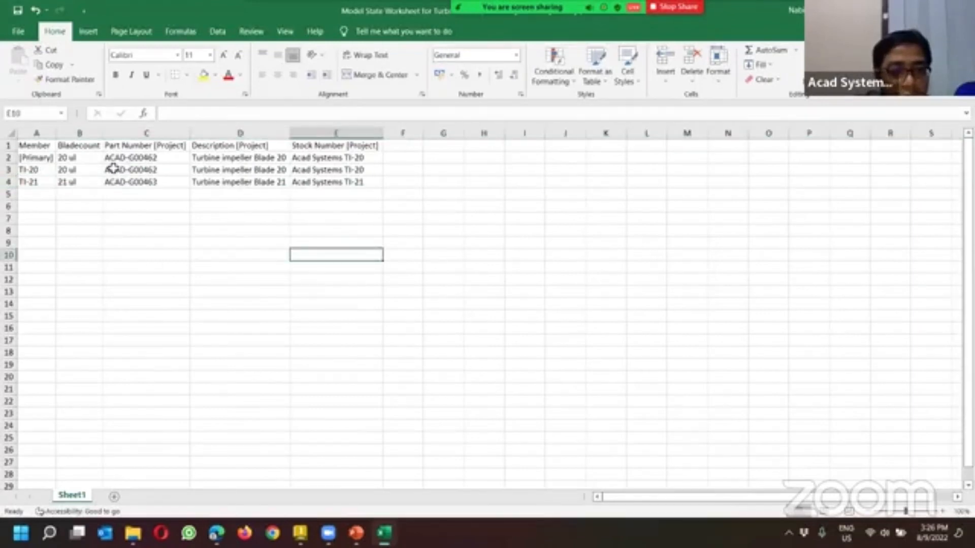
left_click_drag(30, 181, 326, 183)
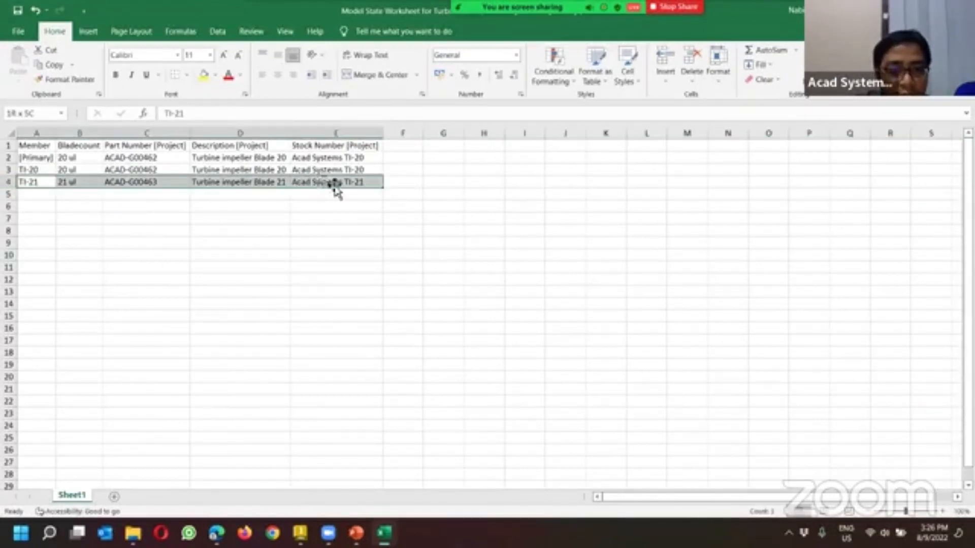
left_click_drag(384, 211, 385, 275)
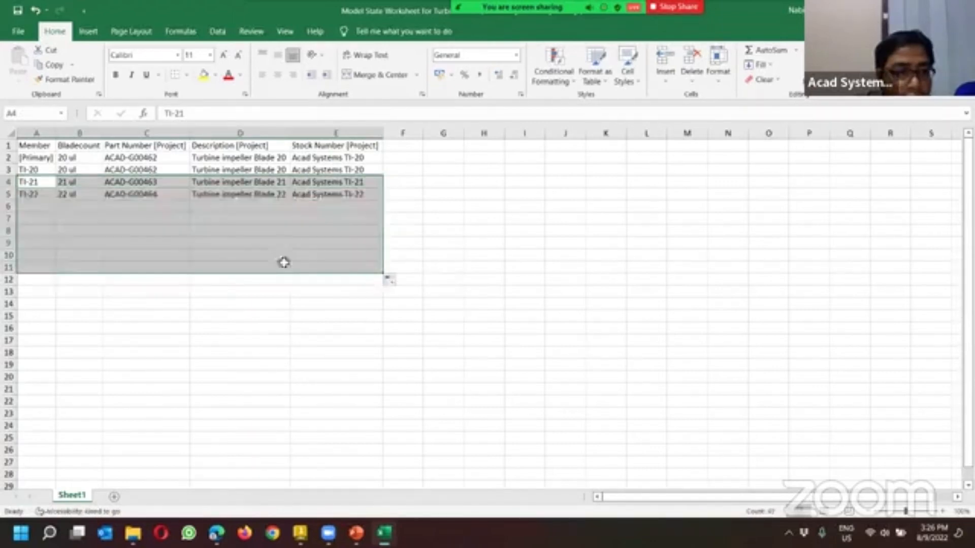
left_click(32, 254)
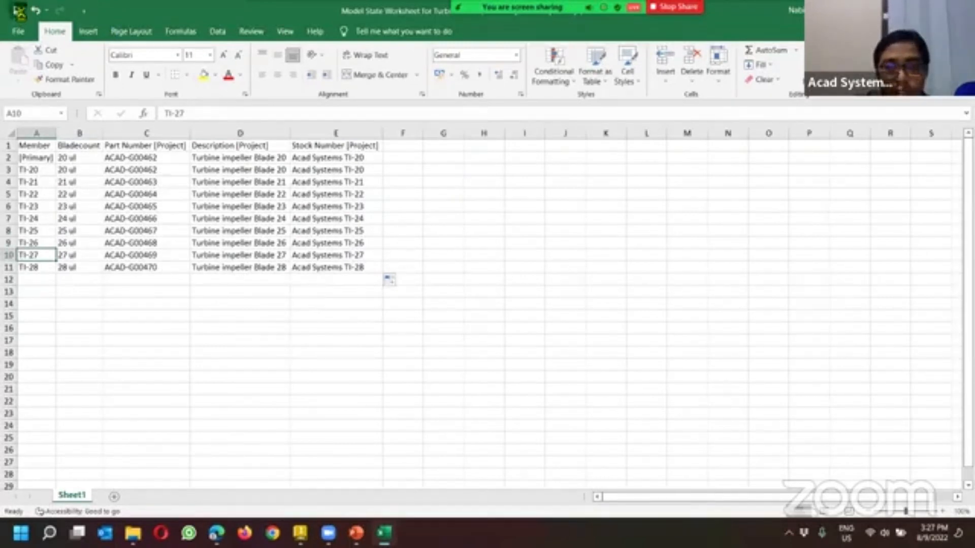
left_click(961, 10)
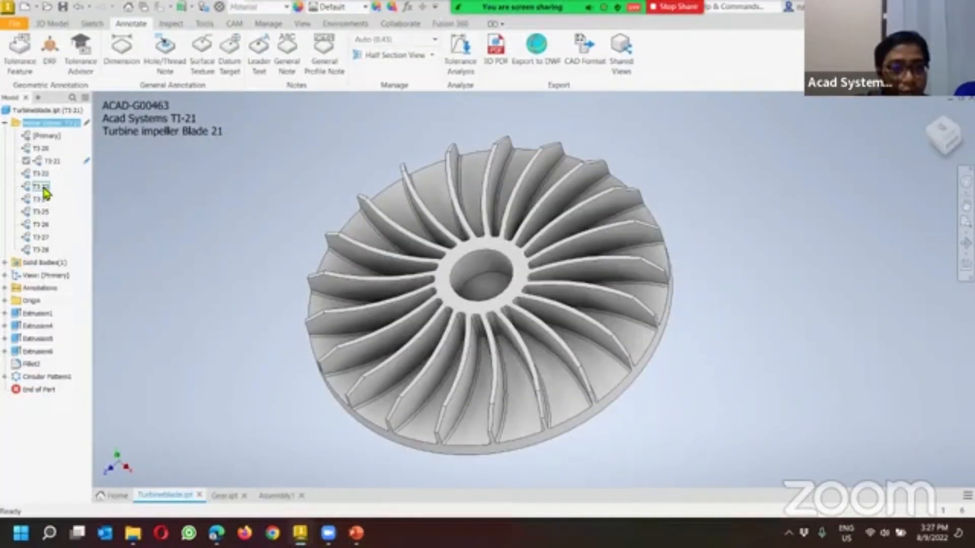
Step: Activate the TI-23 and TI-26 model states to examine their blades and note text
double_click(42, 187)
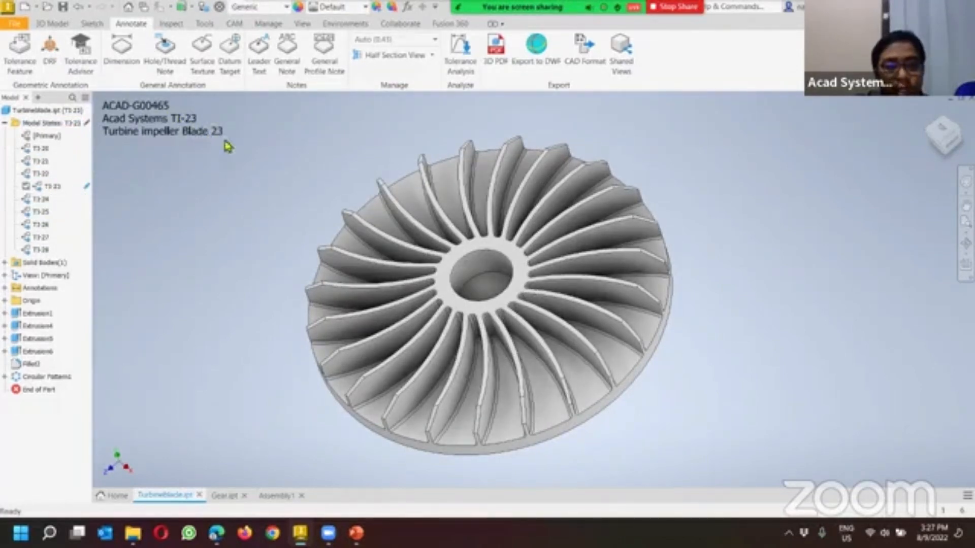
double_click(41, 225)
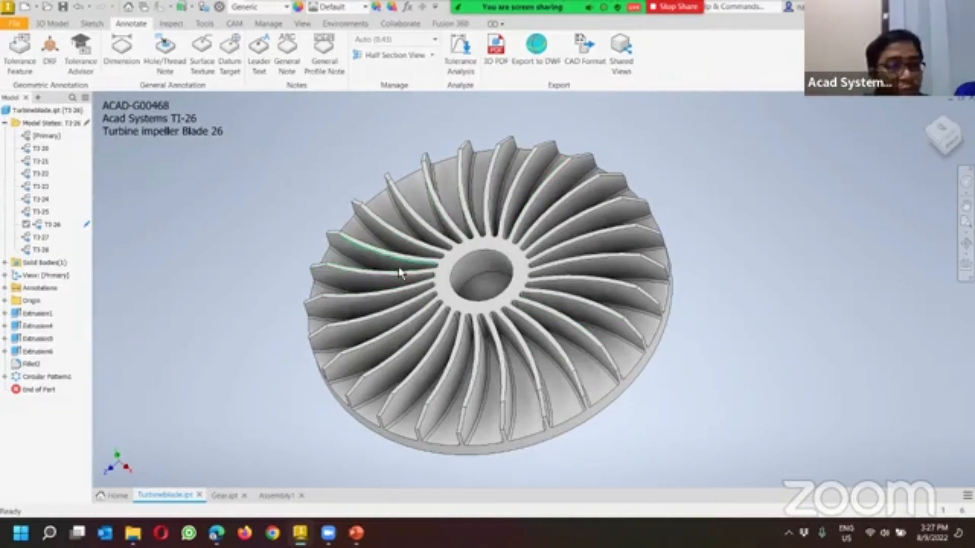
middle_click_drag(307, 231, 288, 241, "shift")
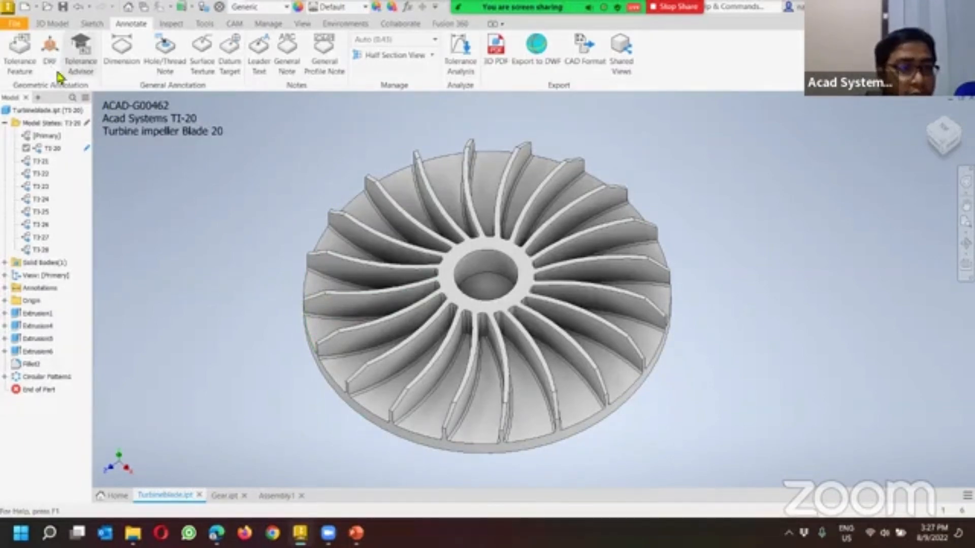
Step: With TI-20 active, start a 2D sketch on the disc's blade-side face and project the disc's outer edge into it
left_click(51, 24)
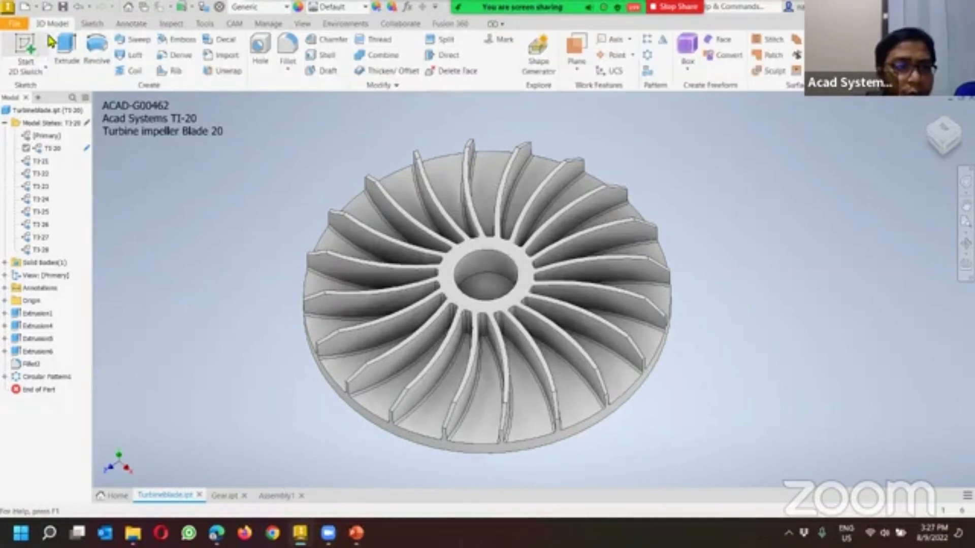
left_click(37, 51)
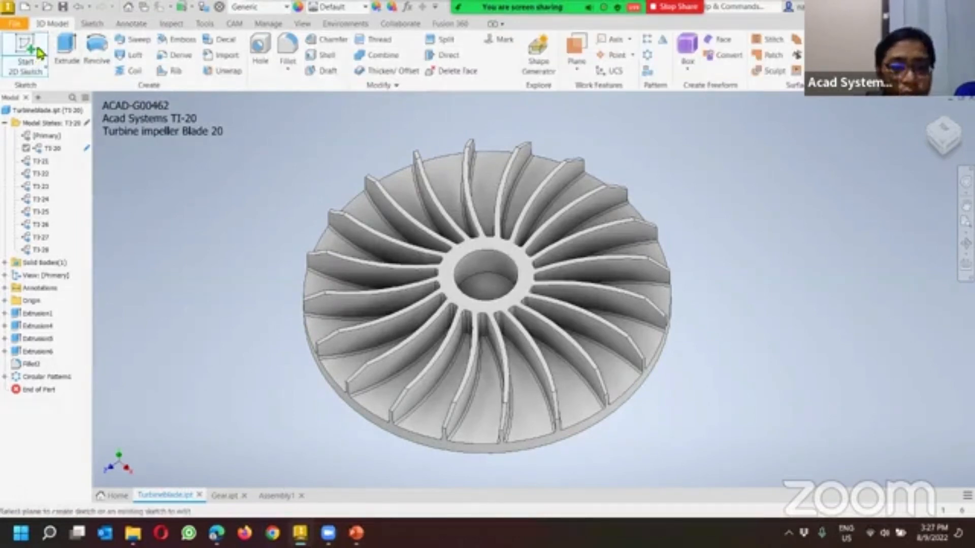
left_click(313, 293)
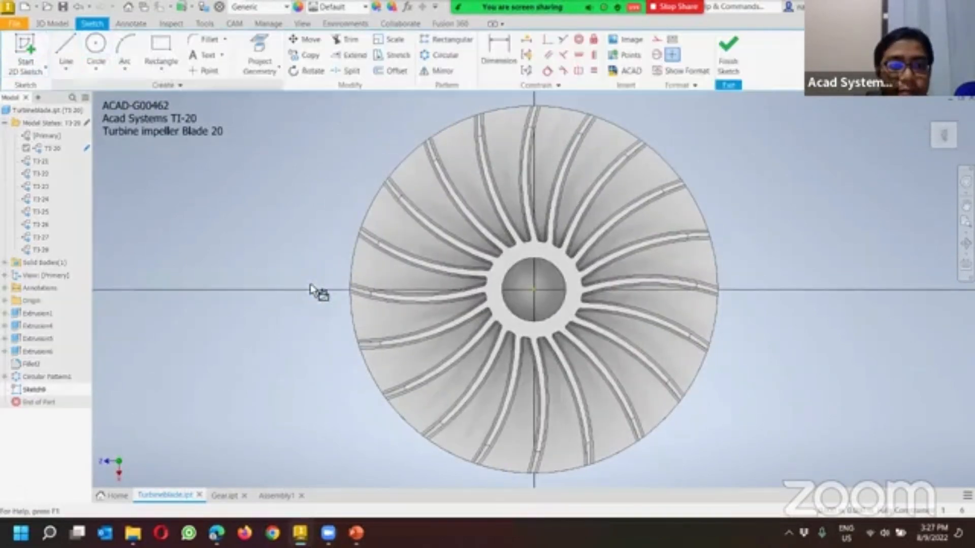
left_click(268, 48)
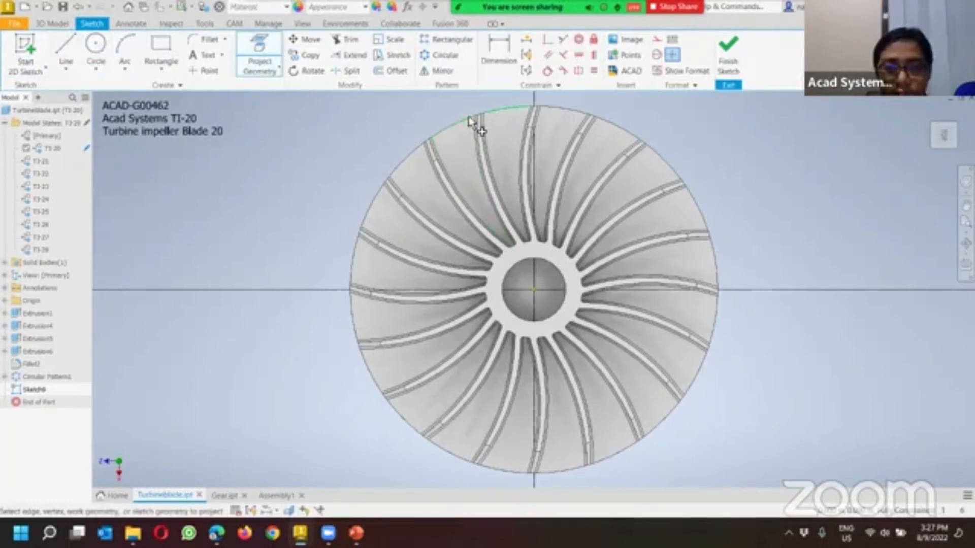
middle_click_drag(439, 358, 450, 333, "shift")
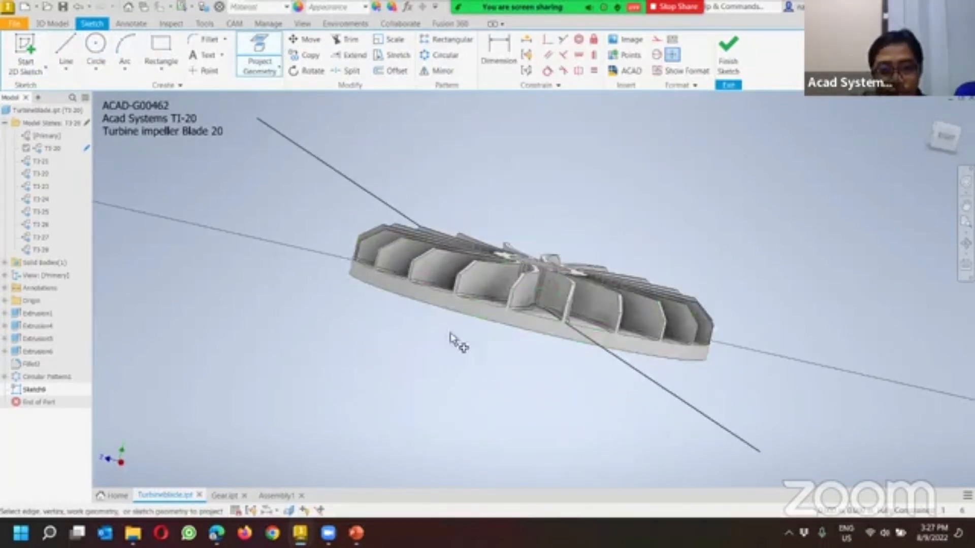
left_click(471, 311)
key("F5")
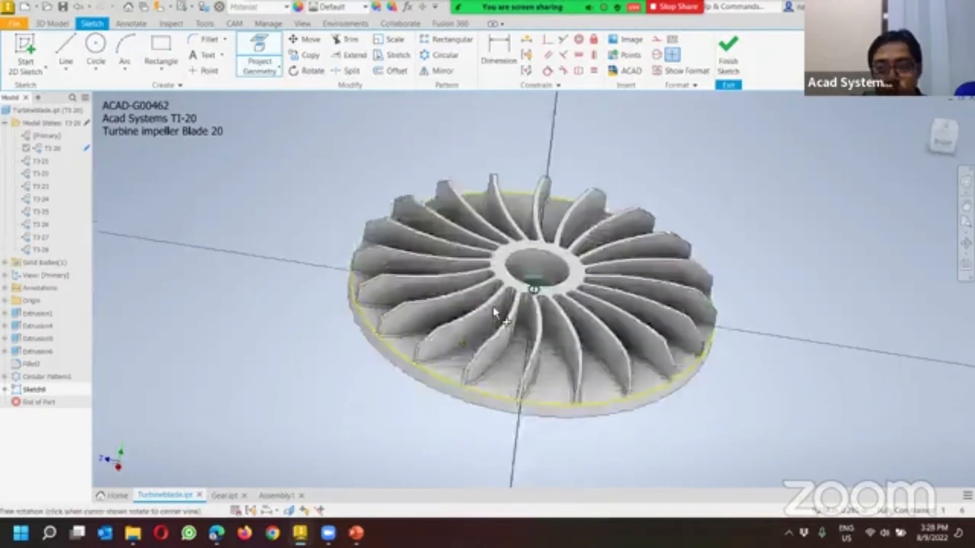
left_click(944, 133)
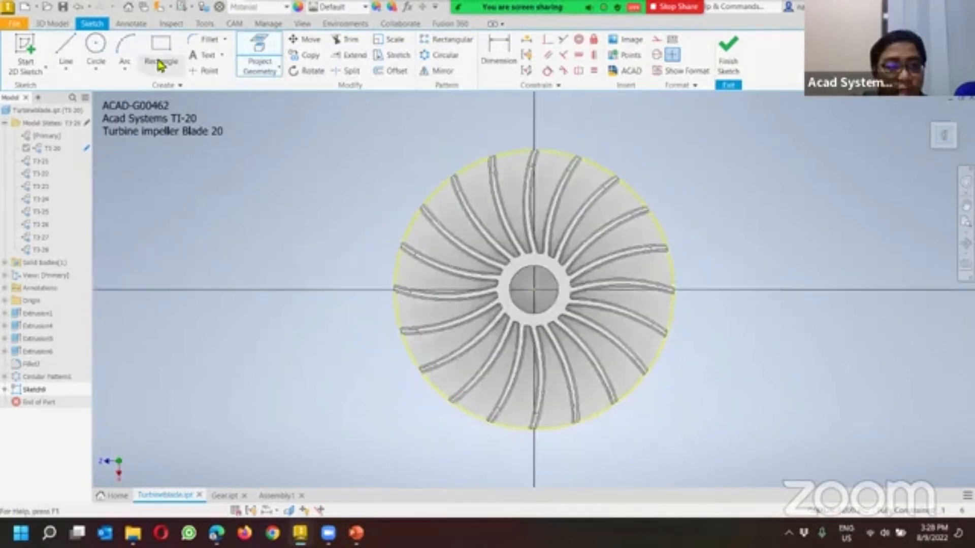
Step: Draw a circle about 1.58 in in diameter, centred on the origin and surrounding the disc
left_click(95, 44)
left_click(534, 289)
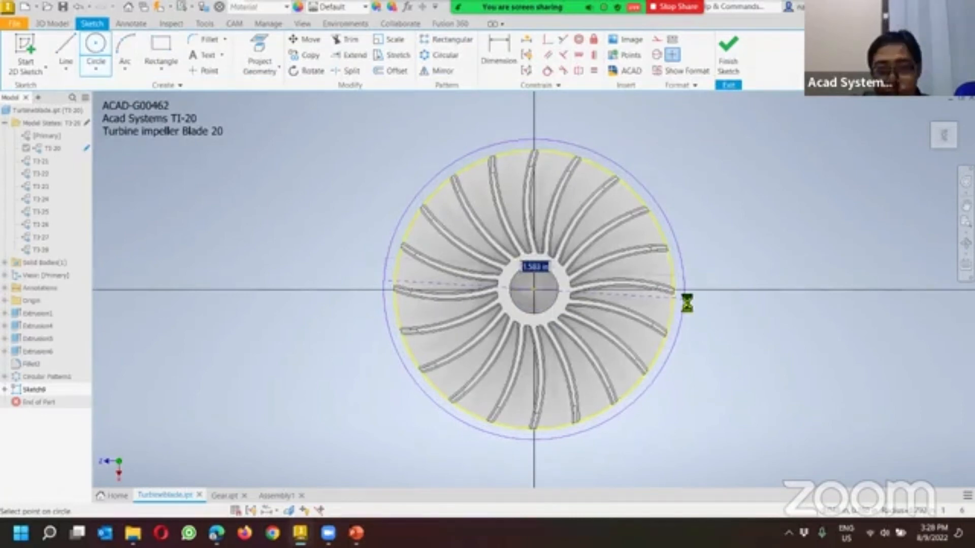
left_click(684, 299)
Step: Dimension the gap between the projected disc edge and the outer circle as 0.05 in, and finish the sketch
left_click(502, 57)
left_click(662, 231)
left_click(670, 227)
left_click(678, 226)
key("d")
left_click(675, 236)
left_click(687, 213)
left_click_drag(653, 261, 685, 265)
key("BackSpace")
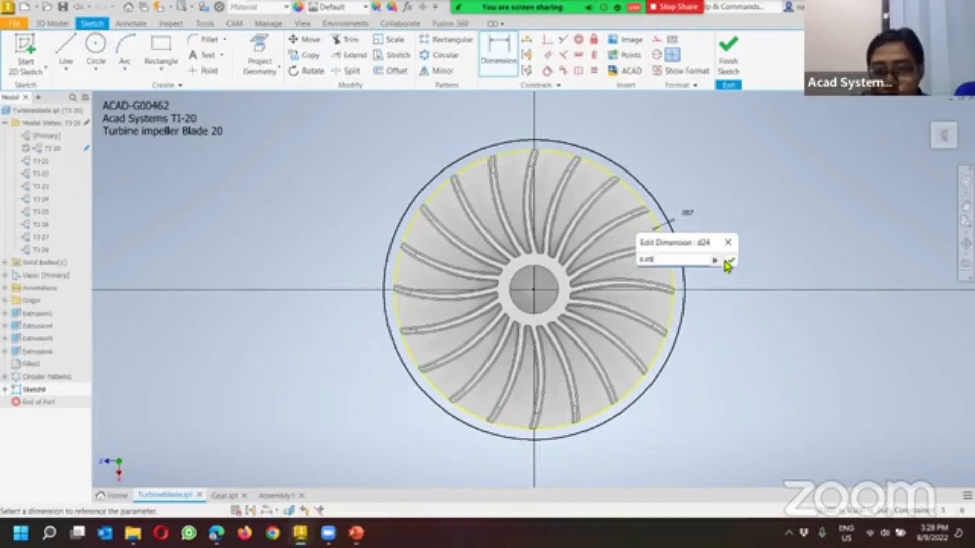
left_click(730, 263)
left_click(736, 51)
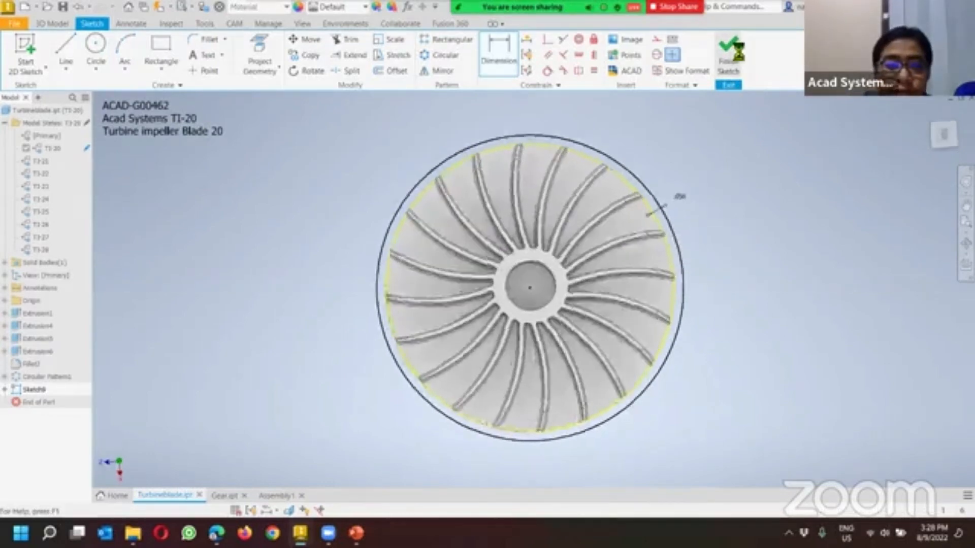
Step: Extrude the ring profile around the disc symmetrically by 0.15 in, joined to the body
left_click(66, 57)
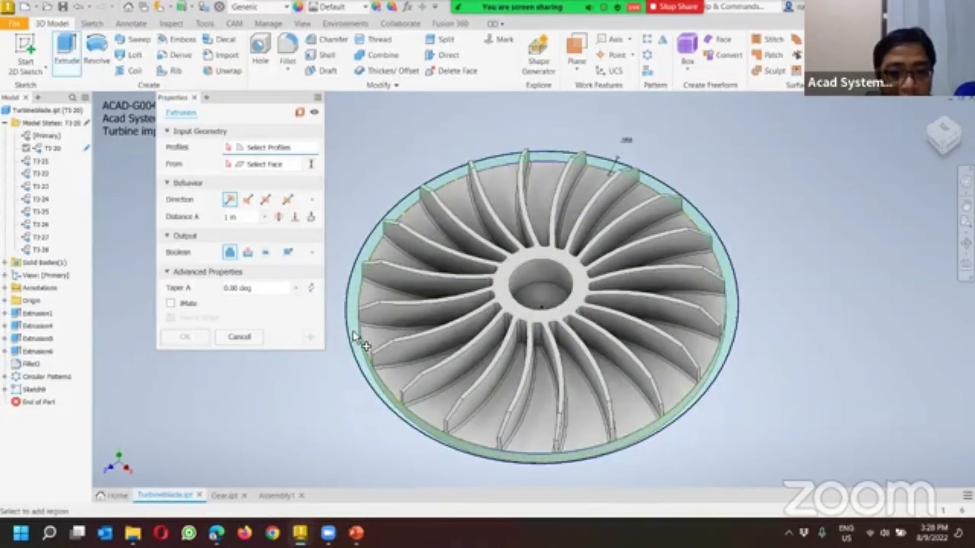
left_click(355, 338)
left_click_drag(252, 220, 173, 225)
type("0")
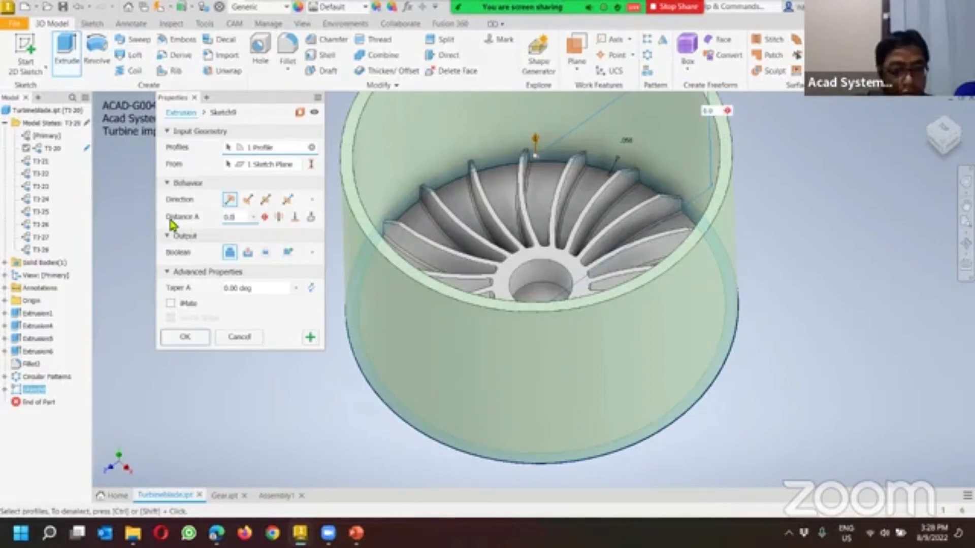
type(".05")
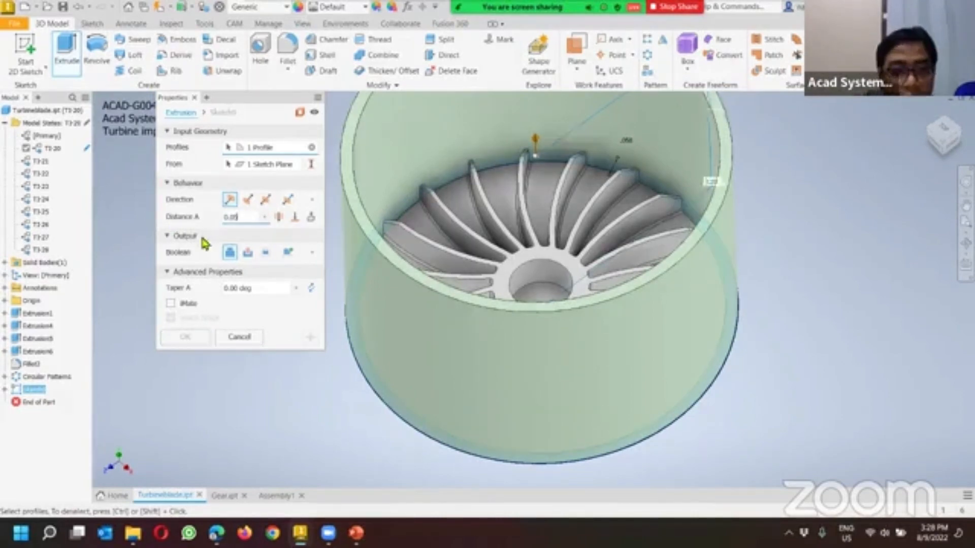
left_click(265, 199)
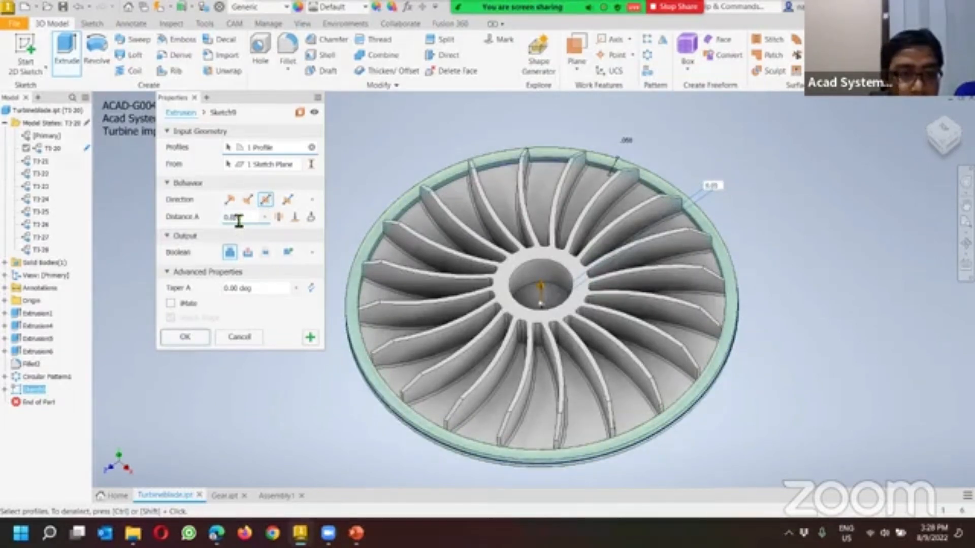
key("BackSpace")
type("1")
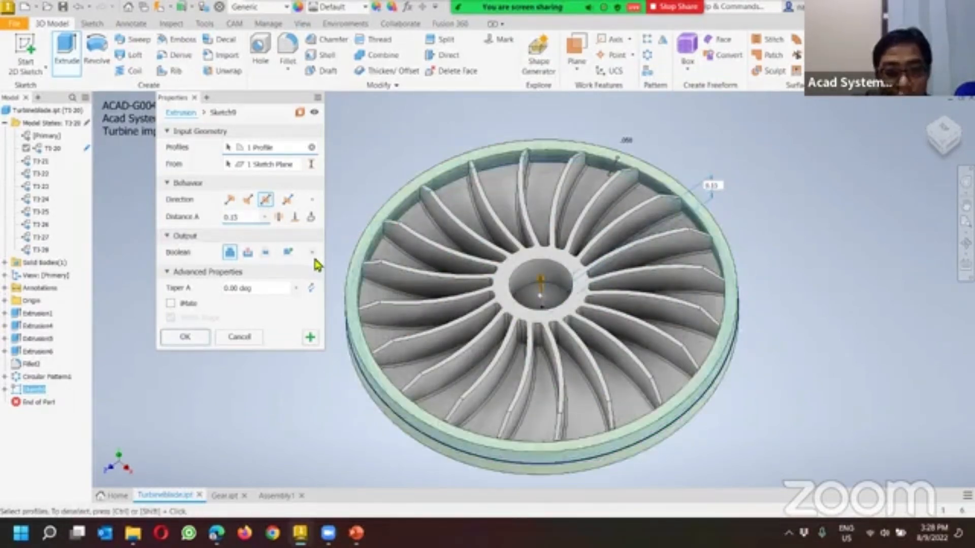
left_click(203, 339)
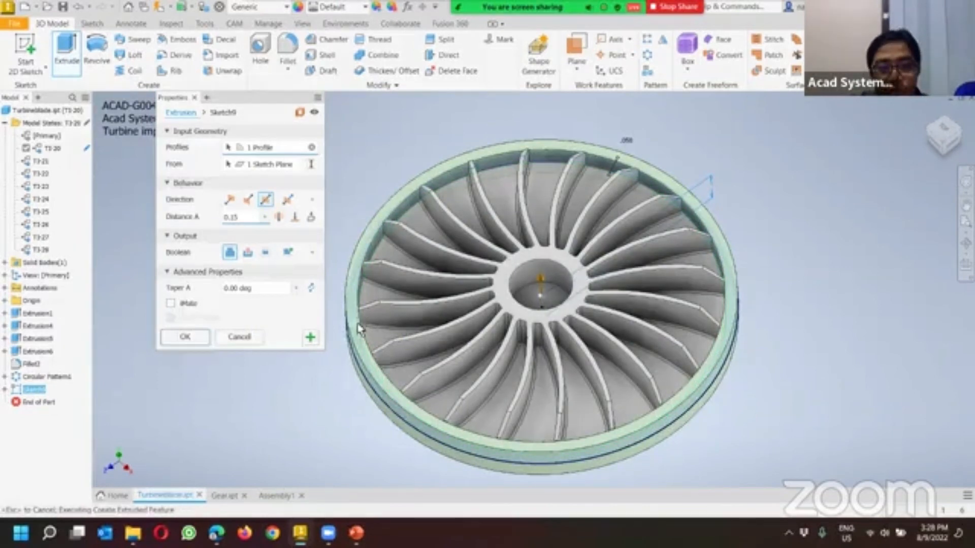
middle_click_drag(350, 252, 335, 298, "shift")
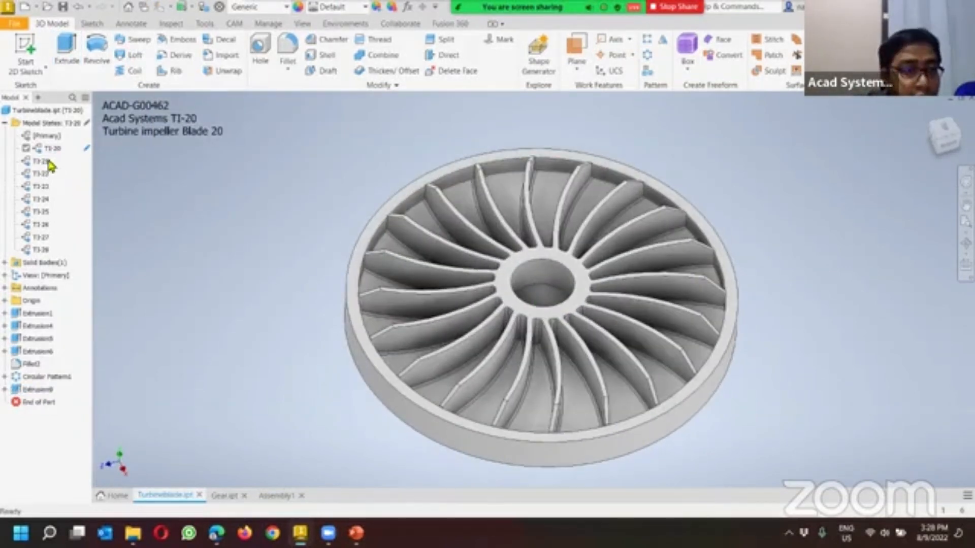
Step: Activate TI-21 and return to TI-20 to compare their outer rims, and undo both model state switches
double_click(45, 161)
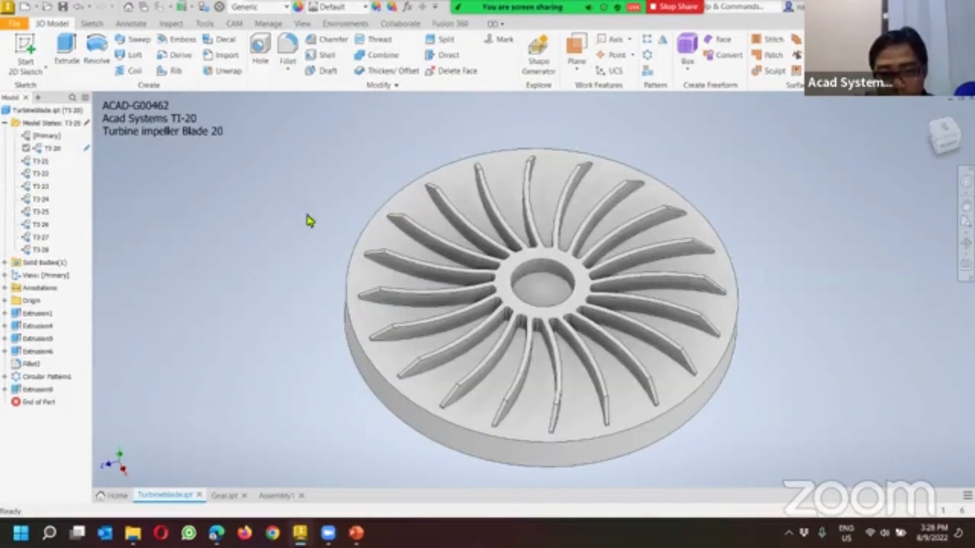
middle_click_drag(326, 191, 323, 167, "shift")
left_click_drag(324, 167, 313, 207, "shift")
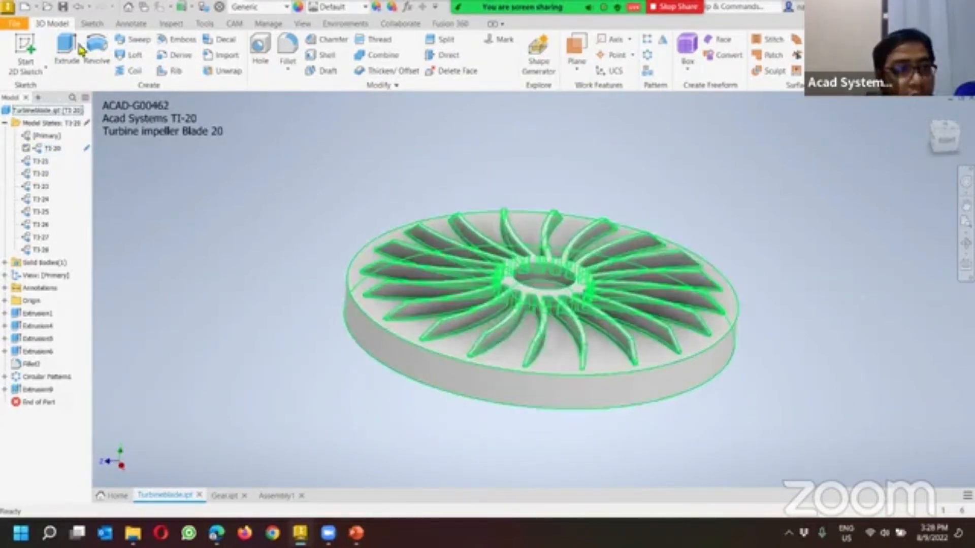
left_click(80, 9)
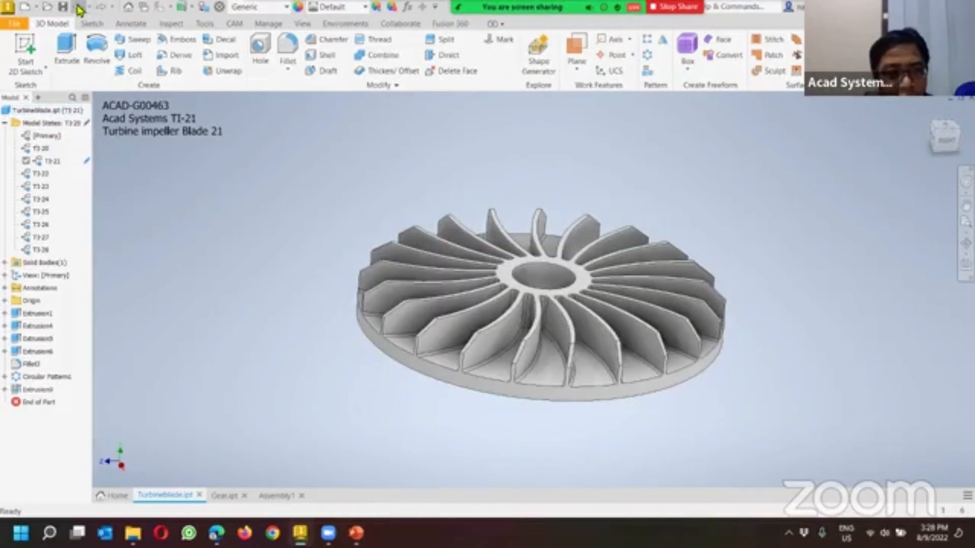
left_click(79, 9)
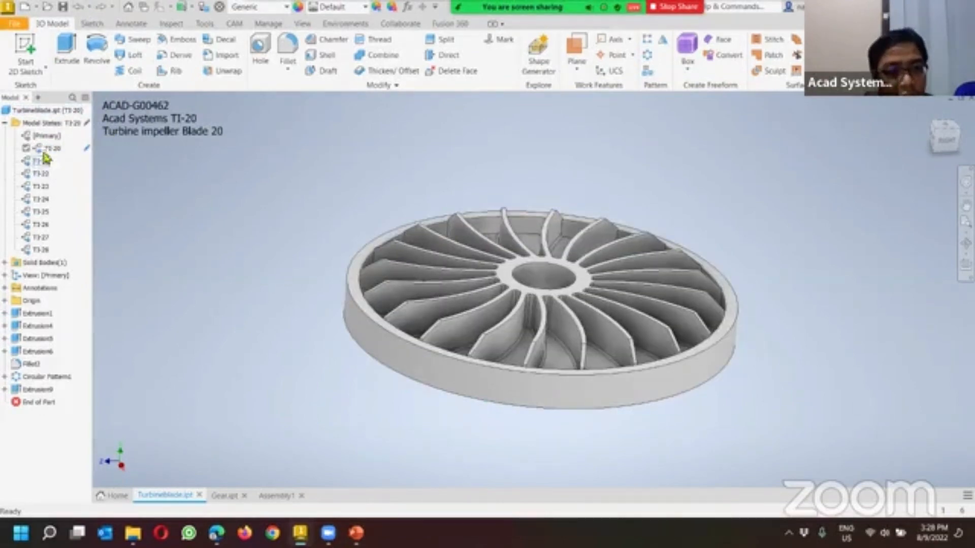
Step: Activate TI-22 and return to TI-20 to compare their outer rims
middle_click_drag(298, 273, 248, 251, "shift")
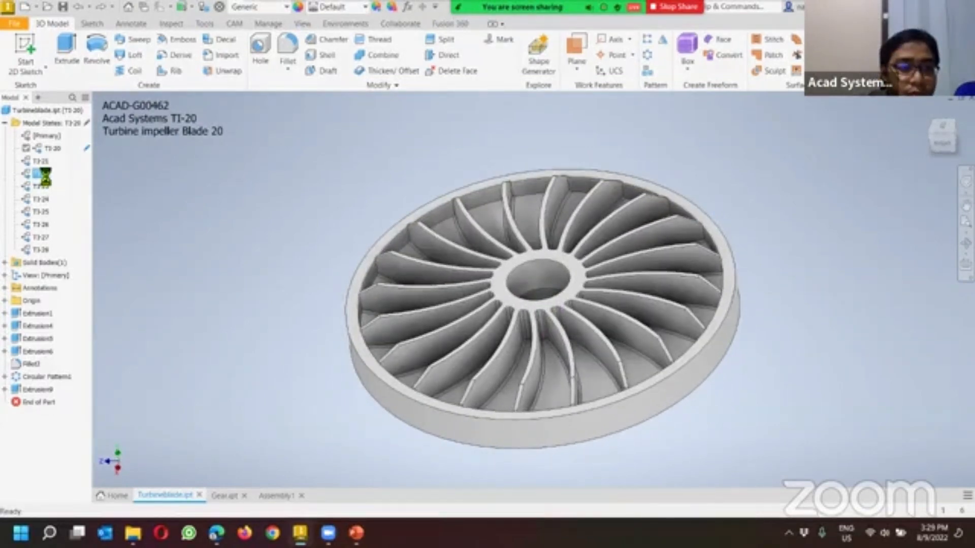
double_click(45, 175)
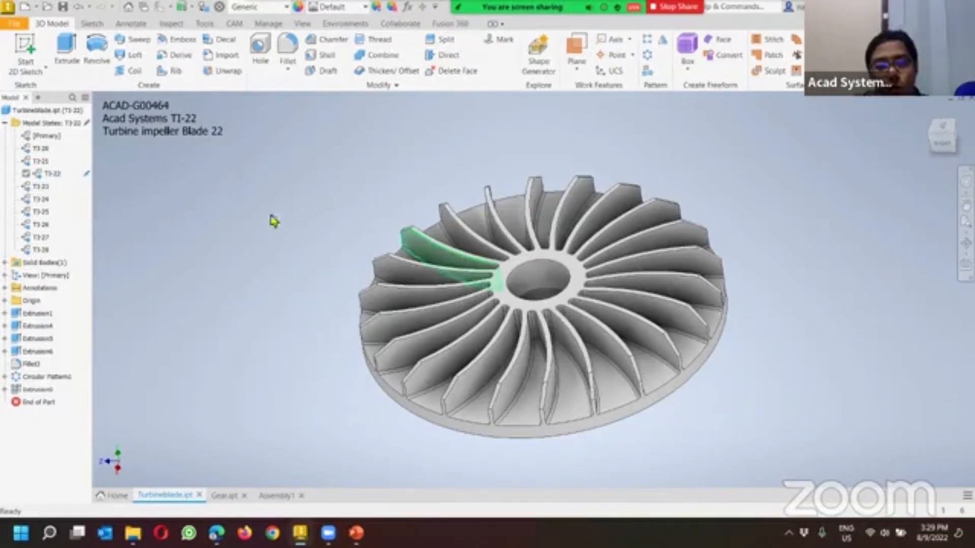
double_click(43, 148)
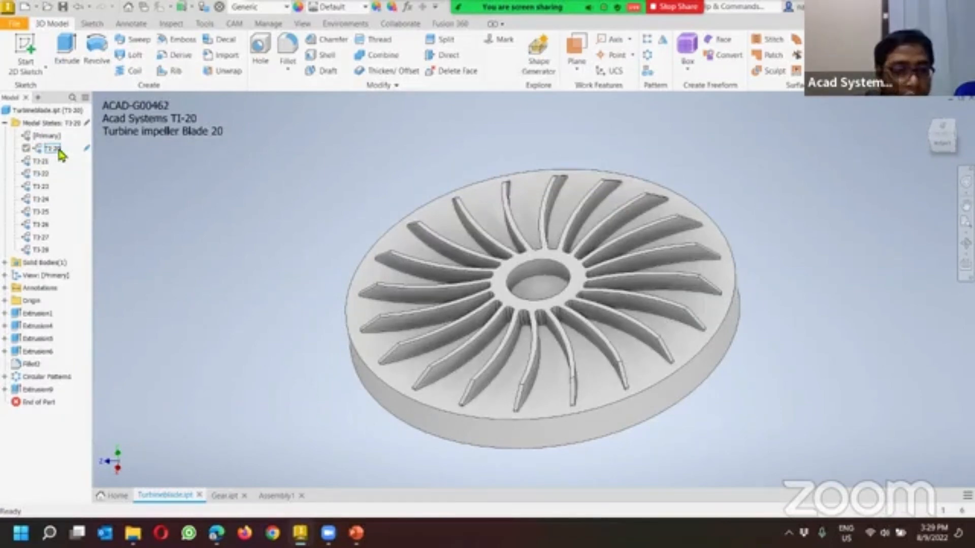
Step: Delete the outer rim extrusion from the part and set the edit scope to all model states
right_click(38, 389)
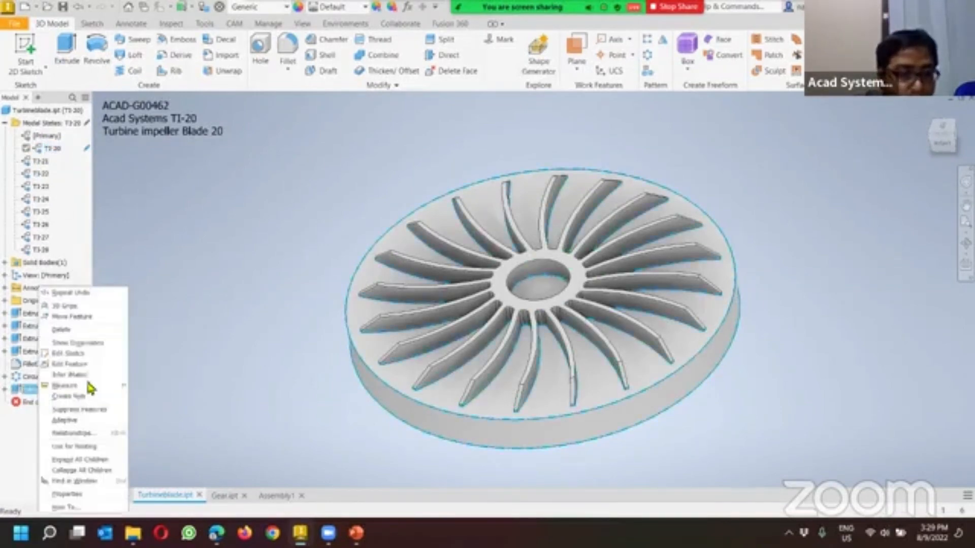
left_click(81, 330)
left_click(239, 231)
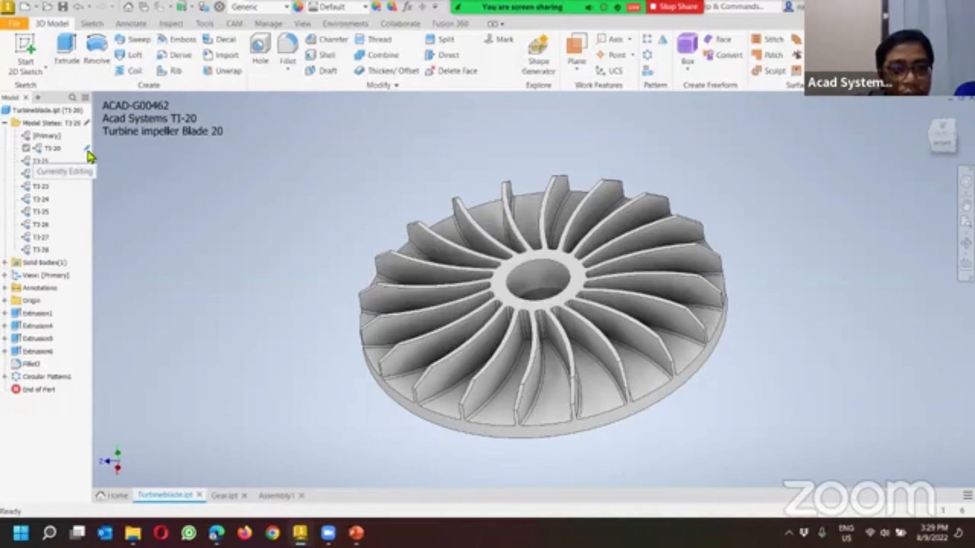
left_click(88, 124)
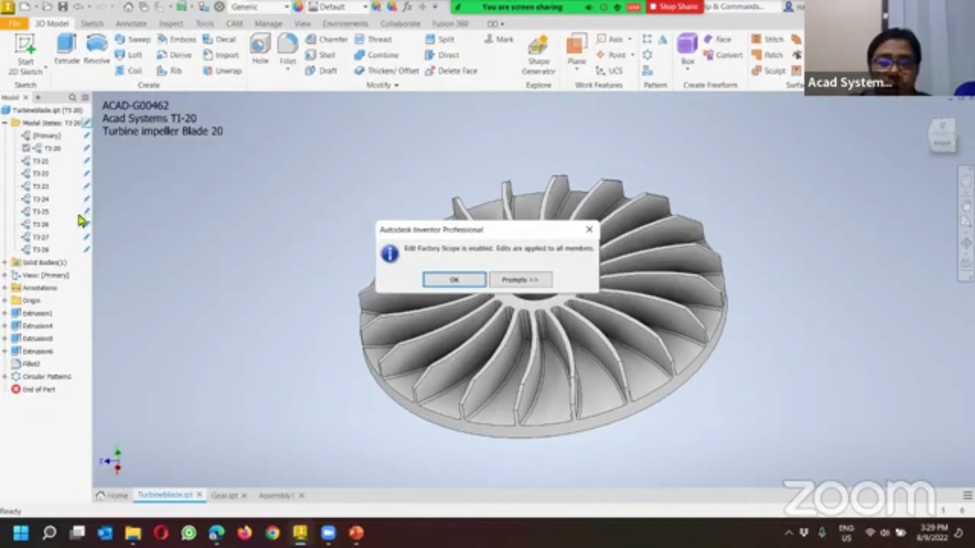
left_click(474, 279)
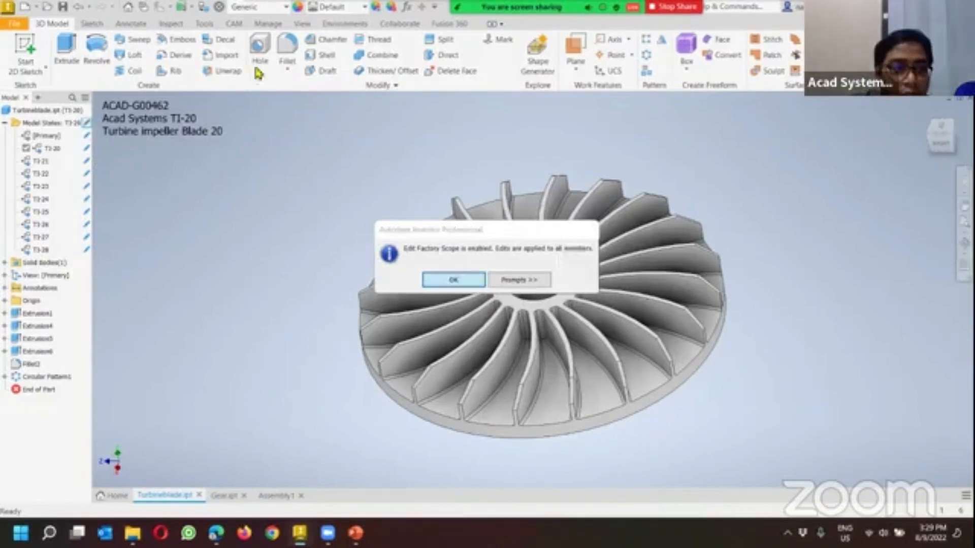
Step: Create a sketch on the disc's flat underside and project the disc's circular edge into it
middle_click_drag(274, 240, 257, 199, "shift")
left_click(25, 51)
left_click(531, 322)
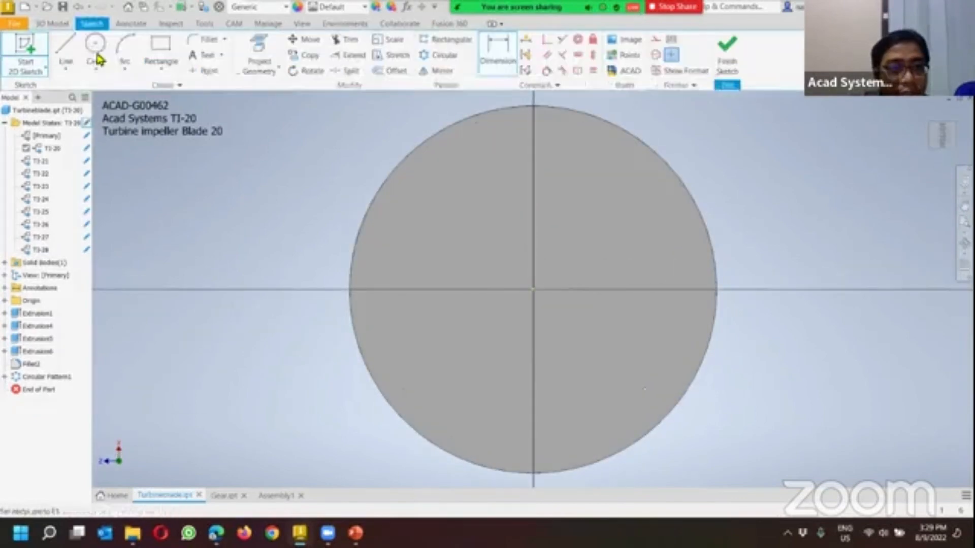
left_click(94, 51)
left_click(259, 55)
left_click(627, 135)
left_click(727, 50)
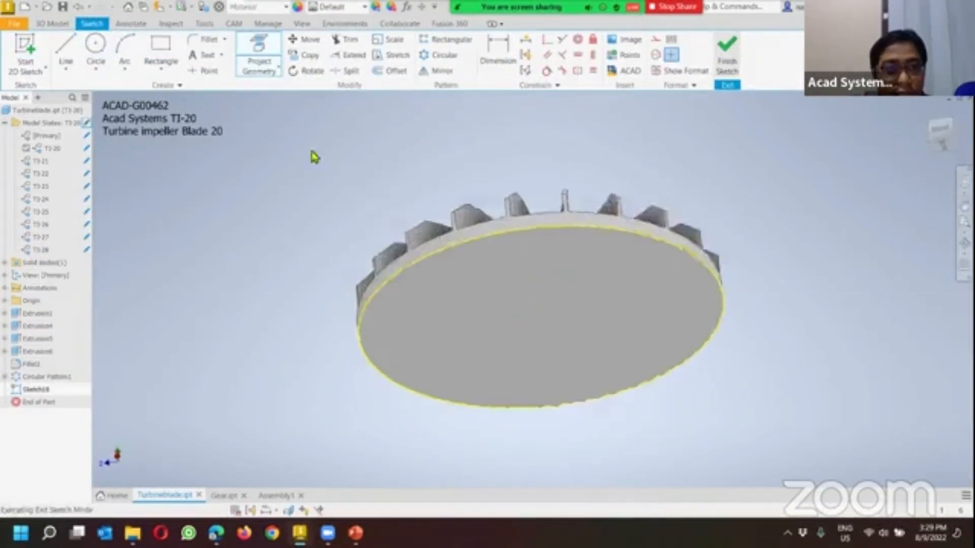
Step: Extrude the projected disc profile 0.05 in outward from the underside with a 30 degree taper, joined to the body
key("e")
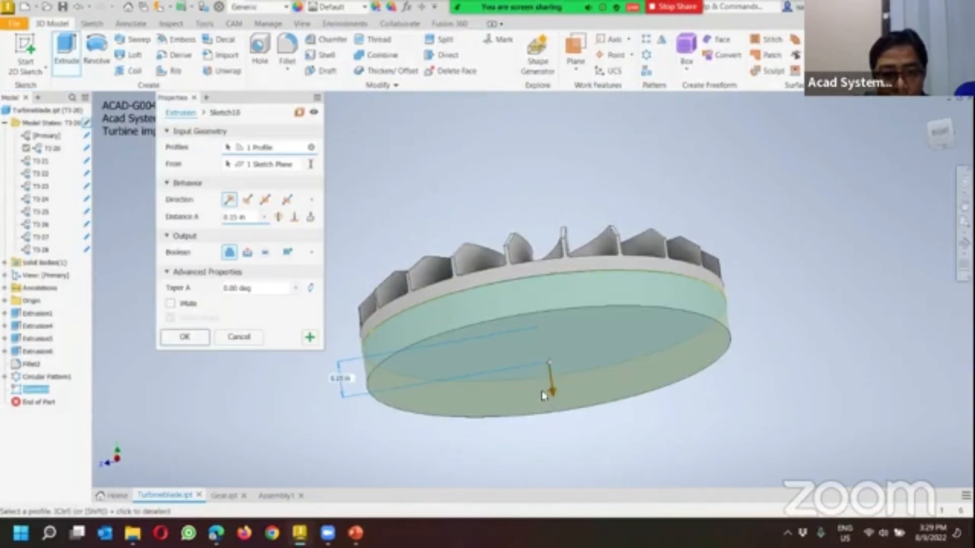
left_click_drag(553, 393, 555, 368)
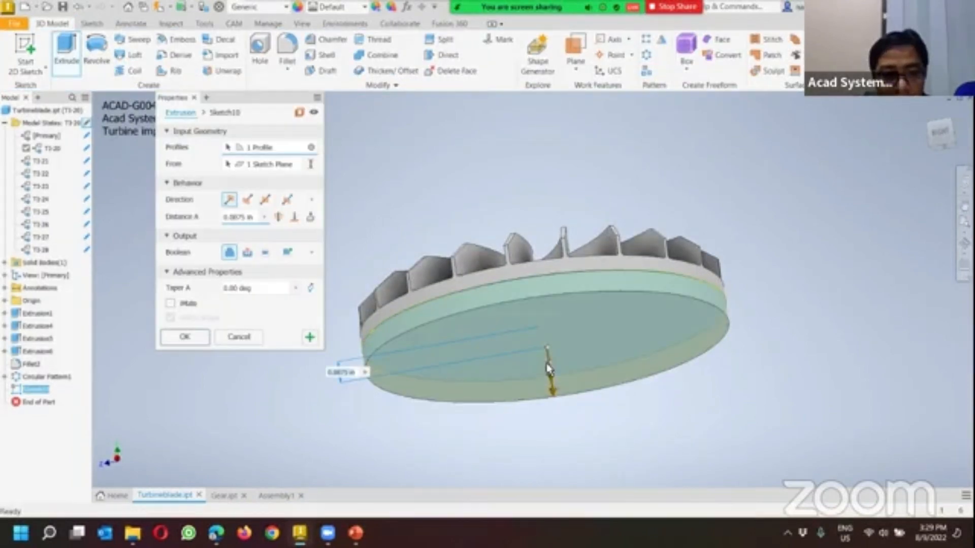
double_click(239, 218)
type("0.08")
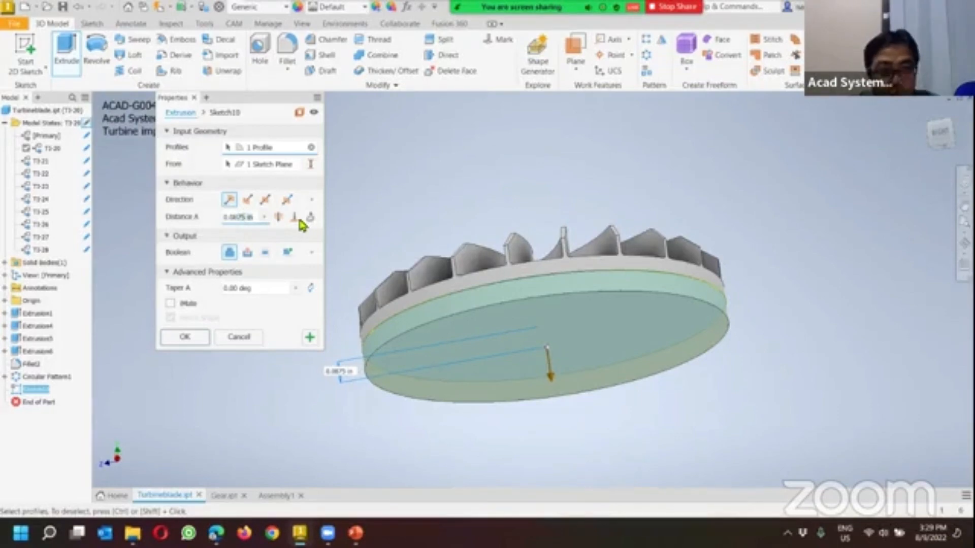
key("BackSpace")
type("5")
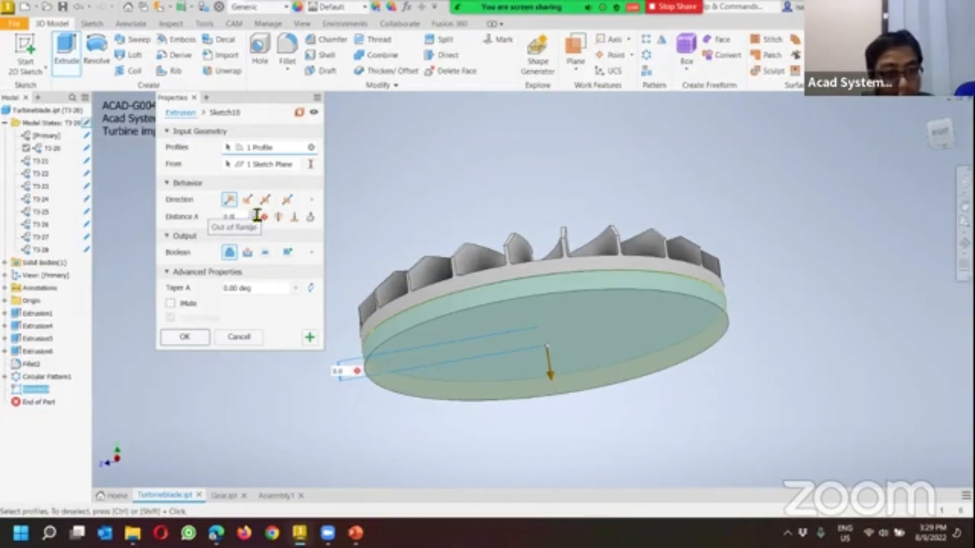
key("Tab")
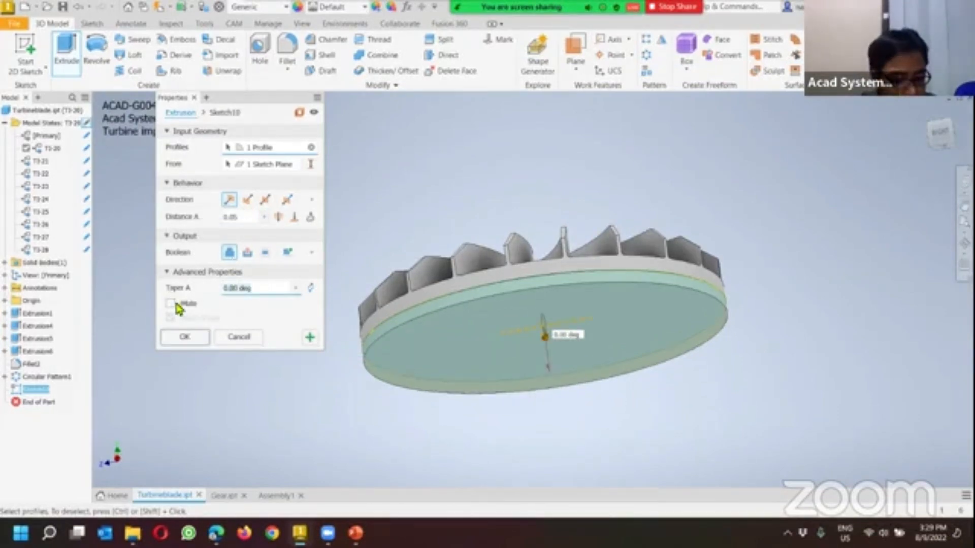
type("30")
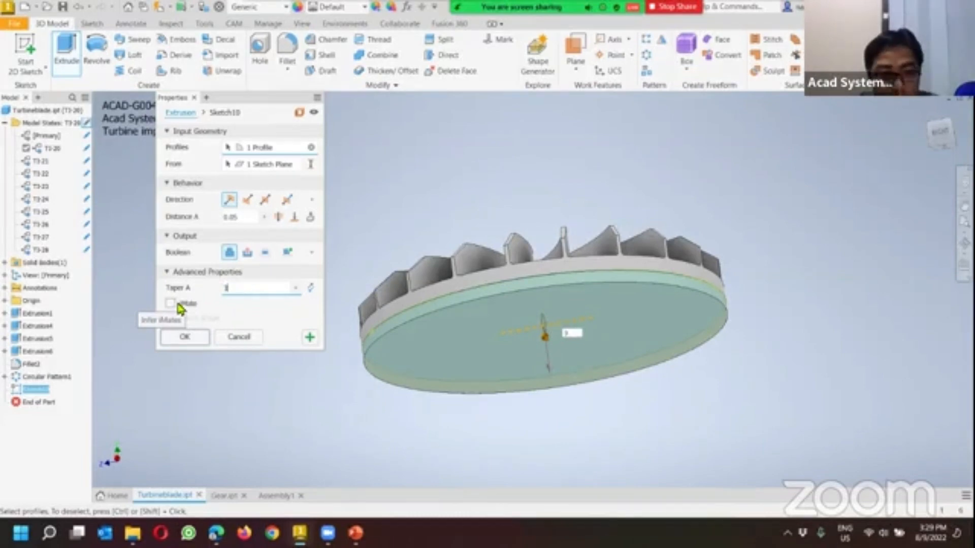
left_click(188, 337)
middle_click_drag(214, 290, 214, 288, "shift")
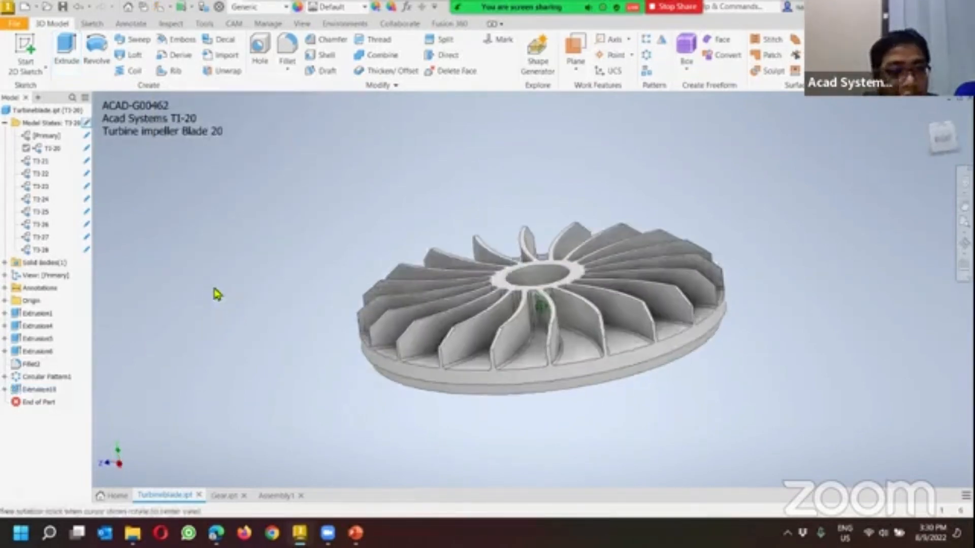
Step: Activate other model states, including TI-23, to inspect the extruded base on them
double_click(43, 161)
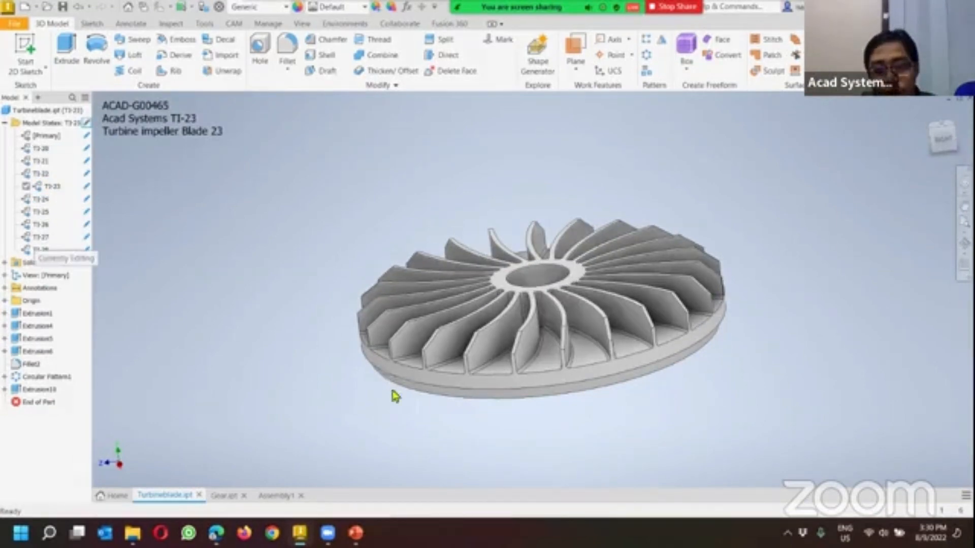
middle_click_drag(392, 394, 384, 349, "shift")
middle_click_drag(314, 295, 291, 233, "shift")
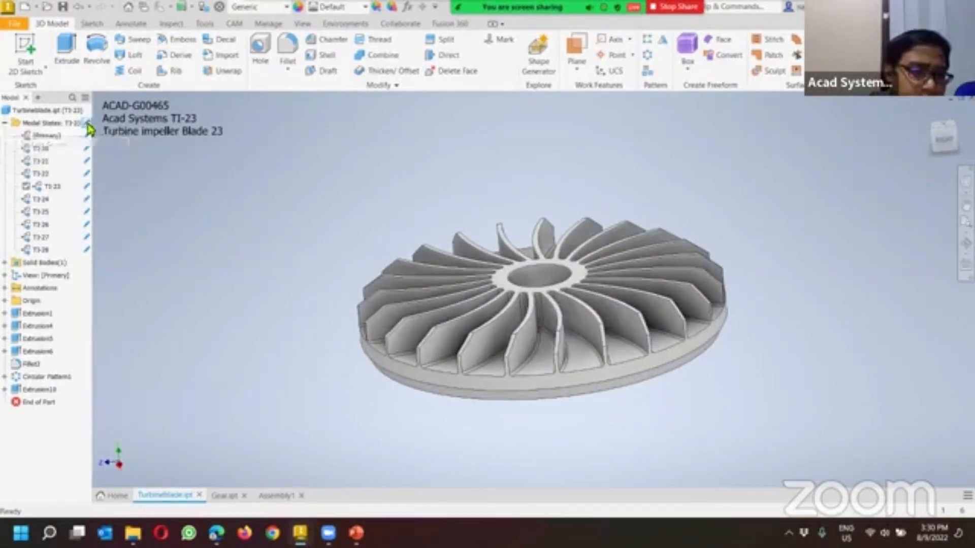
Step: Restrict the edit scope to the active member and activate the TI-20 model state
left_click(87, 125)
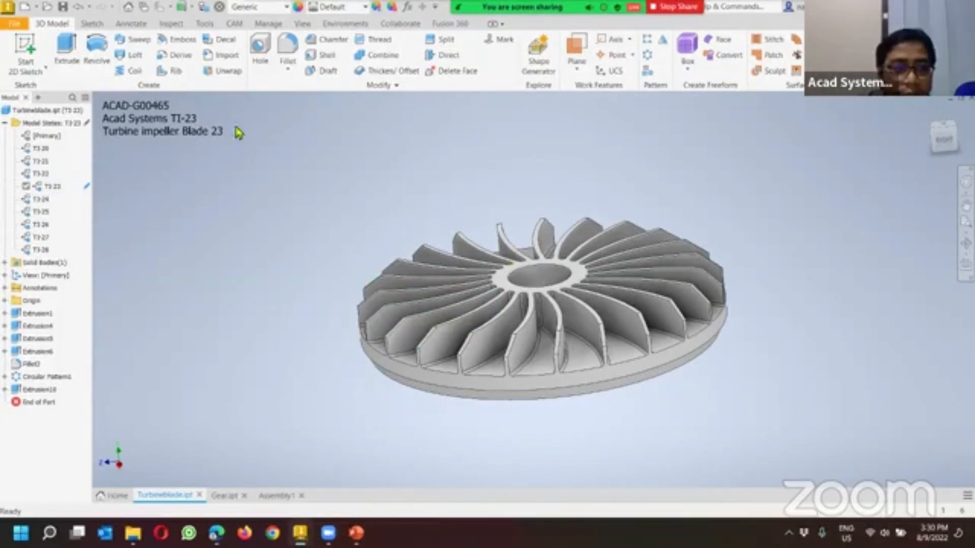
double_click(41, 148)
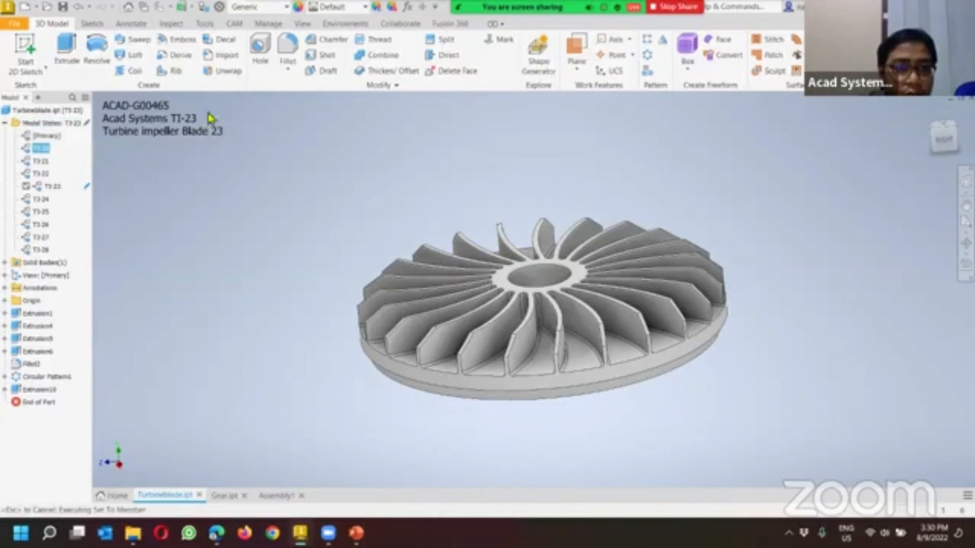
left_click(221, 202)
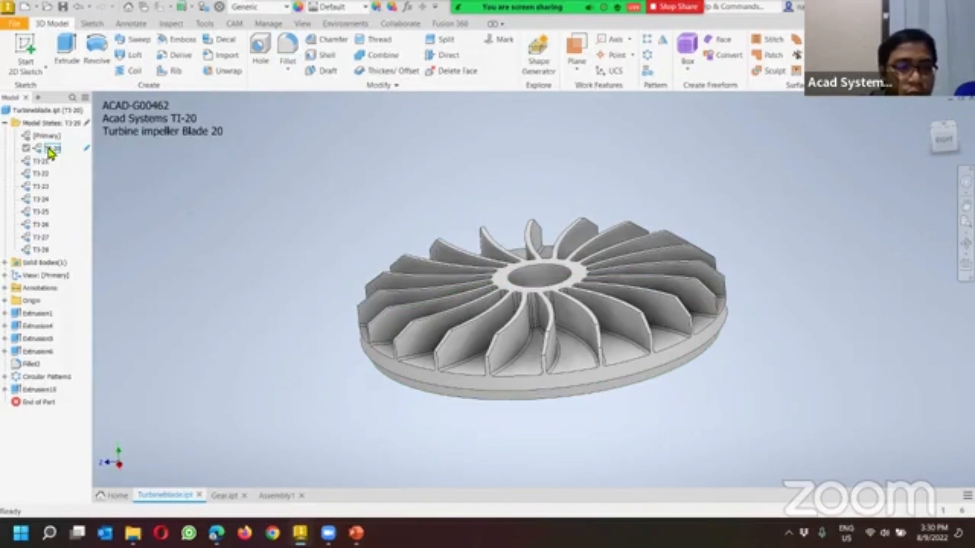
Step: Copy the TI-20 model state and place the copy directly after TI-20 in the model state list
right_click(57, 151)
left_click(86, 169)
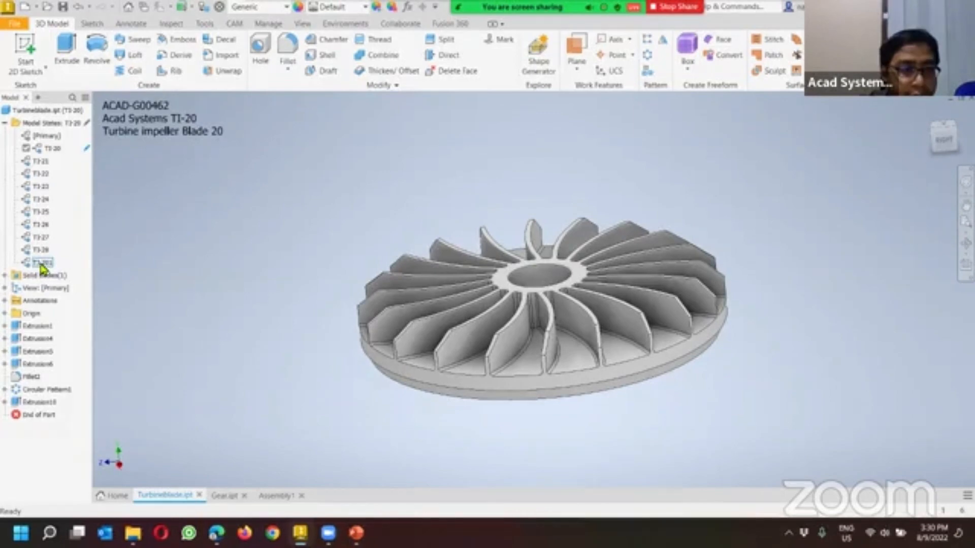
left_click_drag(43, 256, 47, 168)
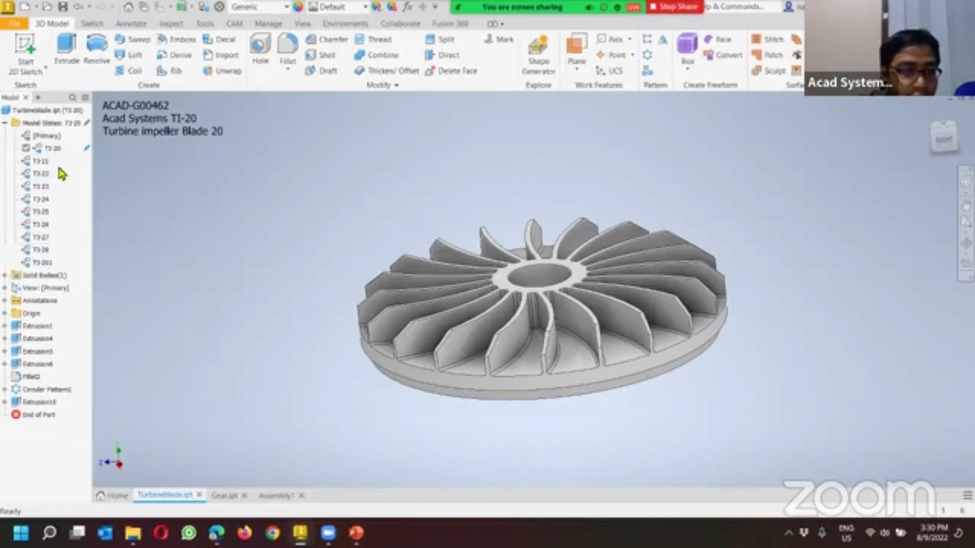
Step: Rename the copied model state as TI-20-Fillet
right_click(46, 165)
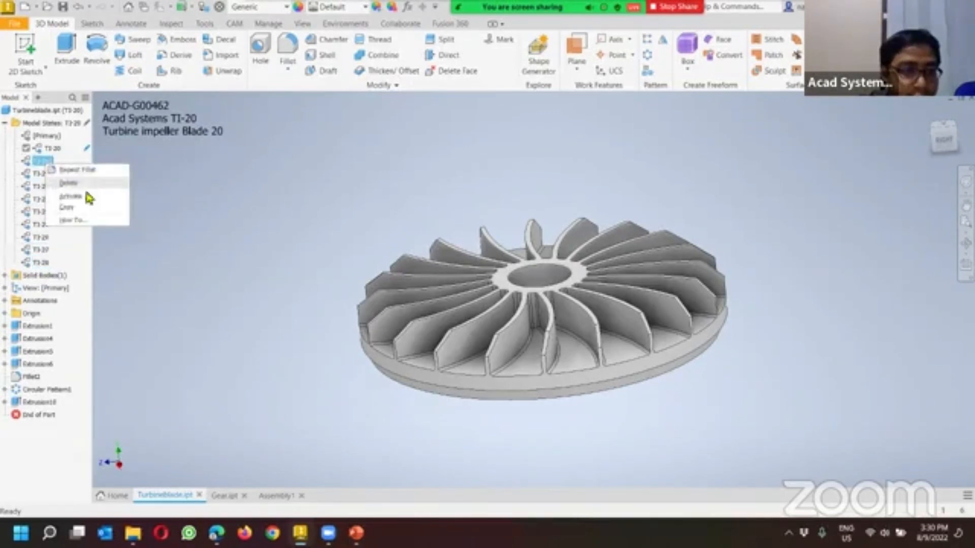
left_click(47, 167)
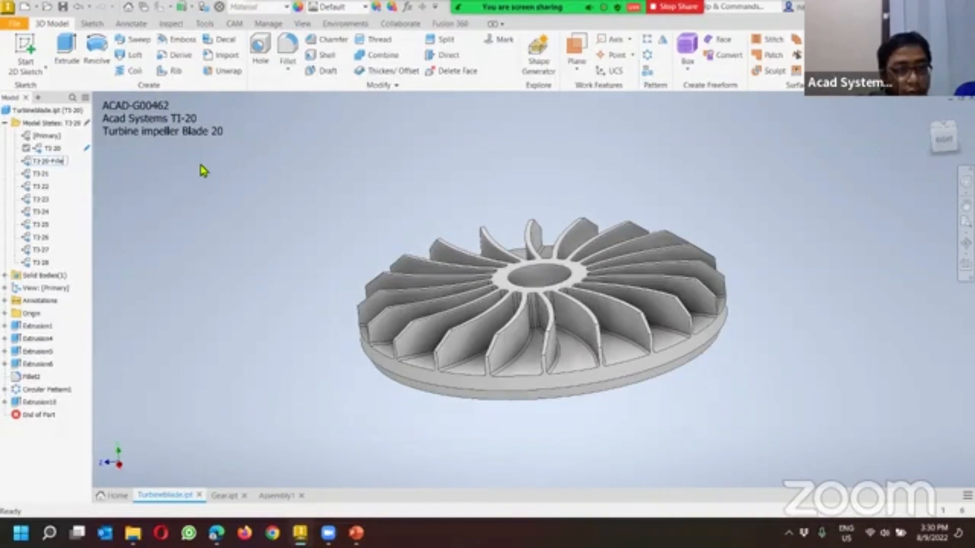
left_click(245, 161)
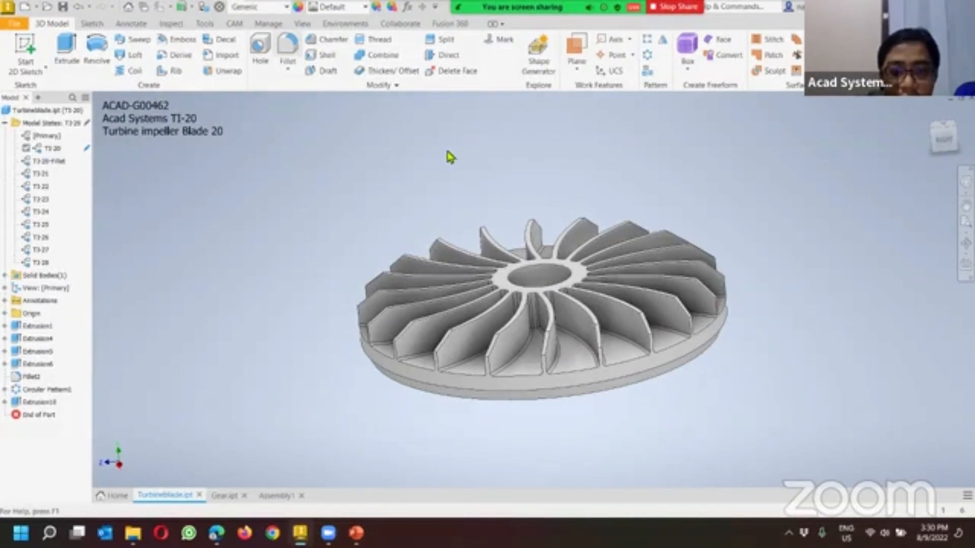
Step: Fillet the upper inner edge of the hub's bore in TI-20 with a 0.125 in radius
left_click(565, 267)
left_click(181, 201)
middle_click_drag(240, 239, 109, 193, "shift")
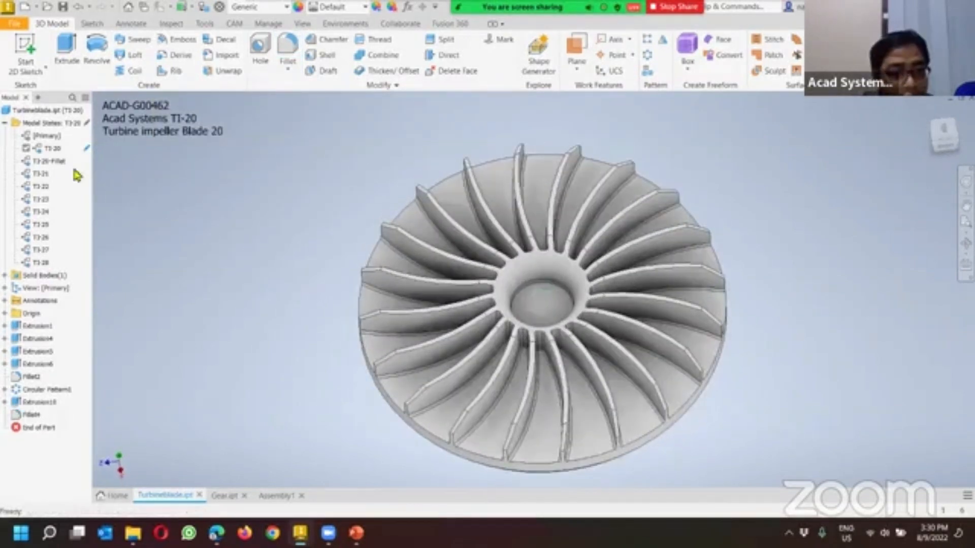
Step: Set the hub bore fillet's radius to 0.1 in
double_click(23, 416)
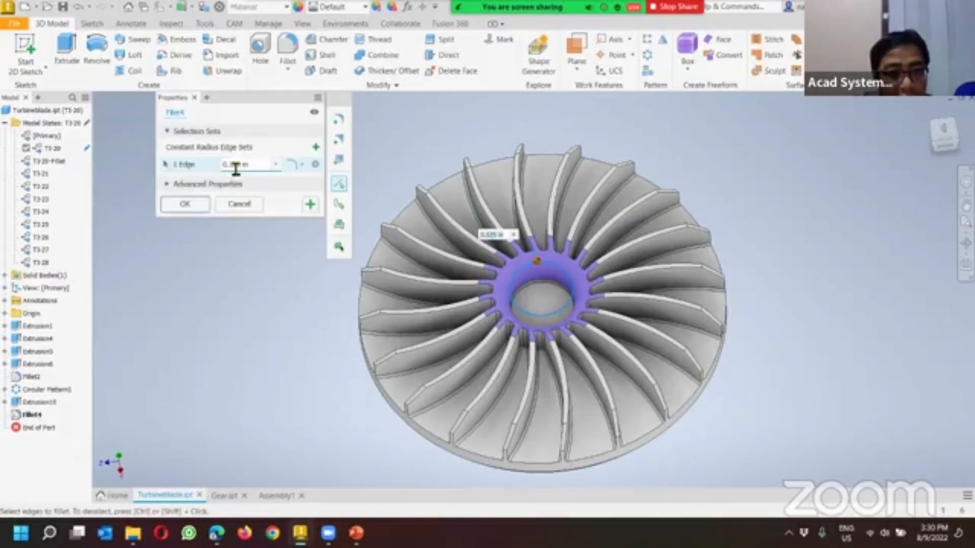
left_click(264, 169)
type("0.1")
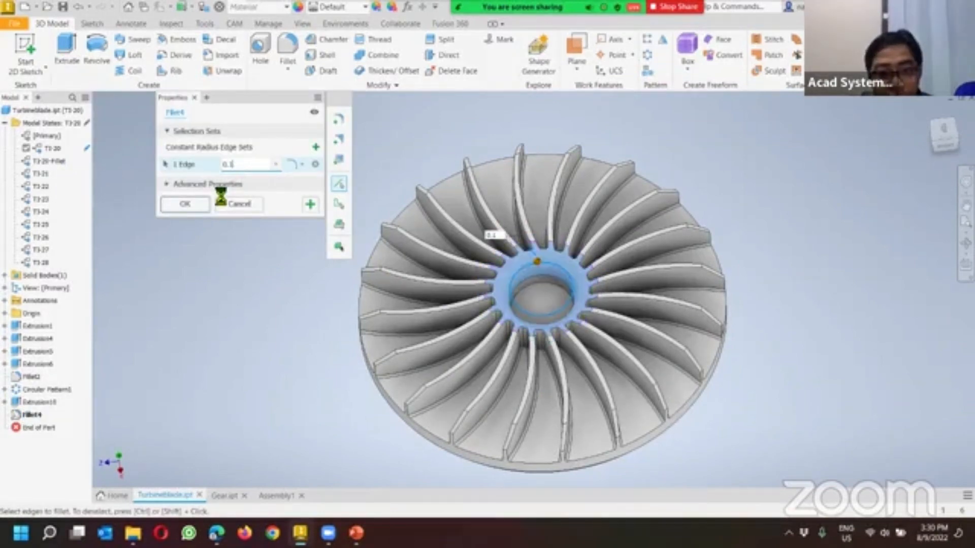
left_click(195, 206)
middle_click_drag(279, 268, 244, 275, "shift")
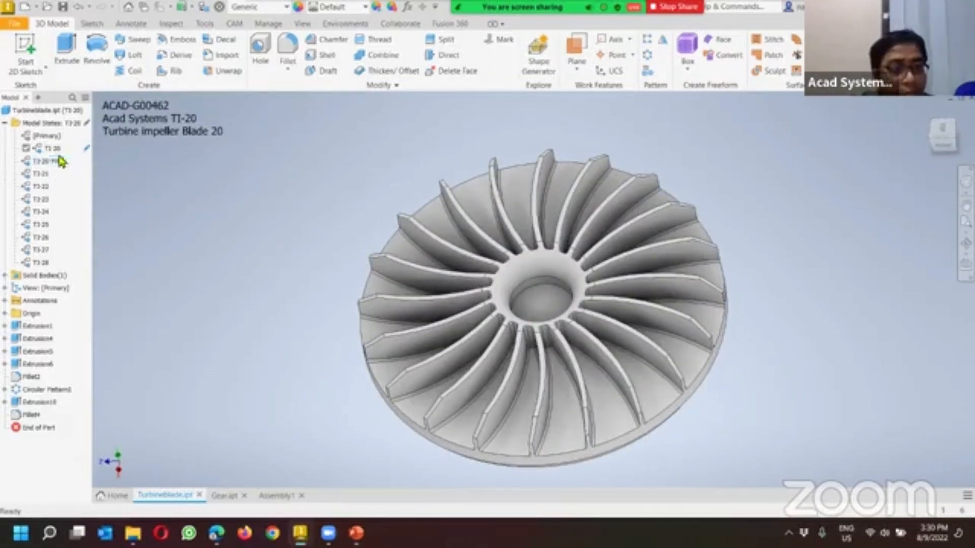
Step: Switch between the TI-20-Fillet and TI-20 model states to compare the fillet at the hub bore
double_click(54, 161)
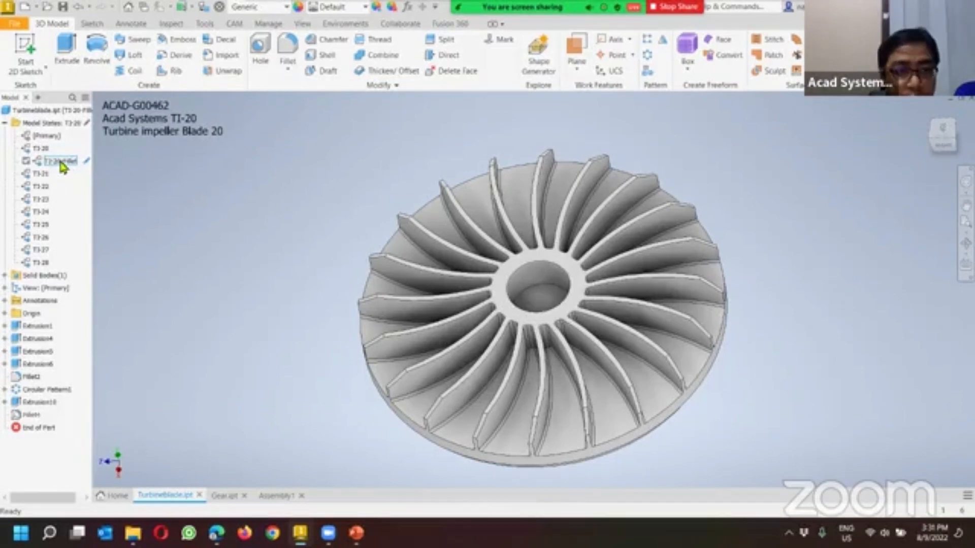
double_click(37, 150)
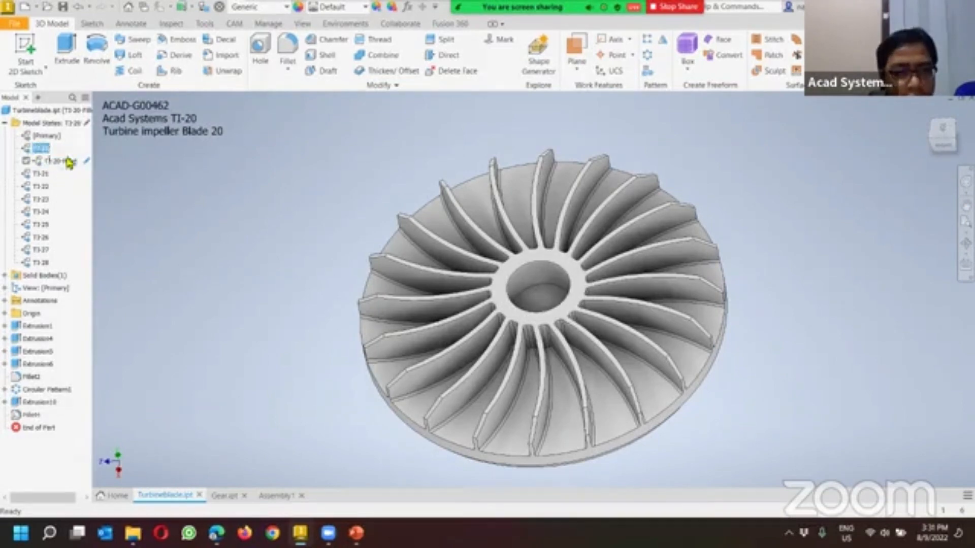
double_click(46, 163)
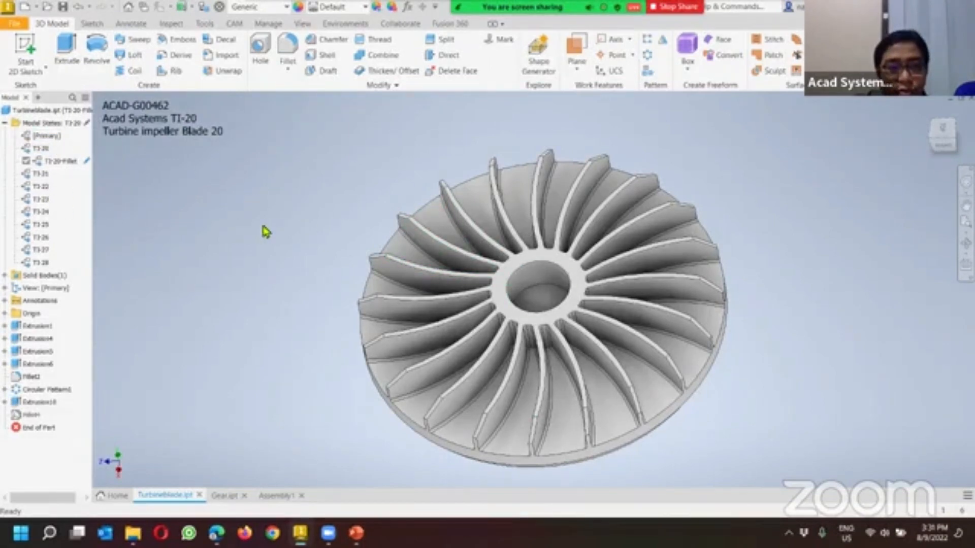
Step: Open the model states table in the spreadsheet for editing
right_click(44, 123)
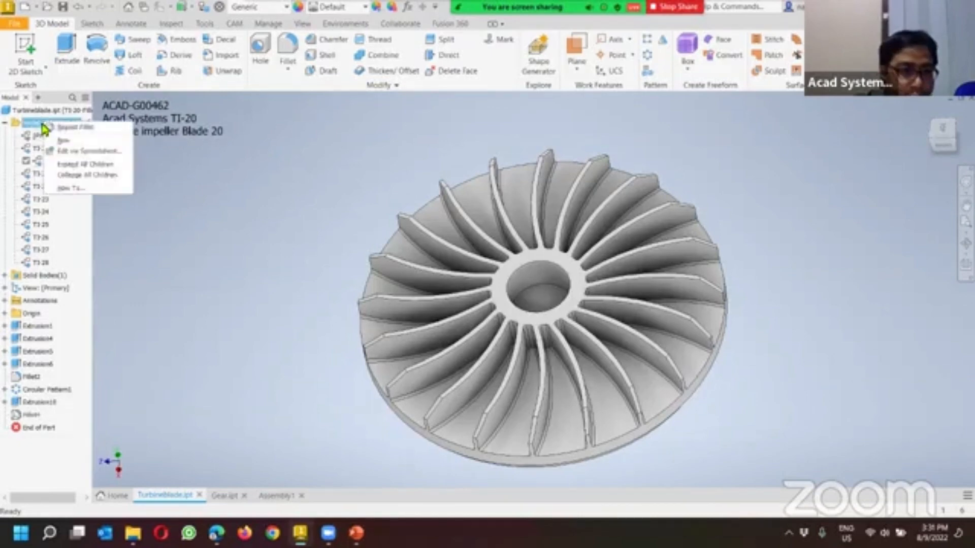
left_click(89, 151)
left_click(450, 278)
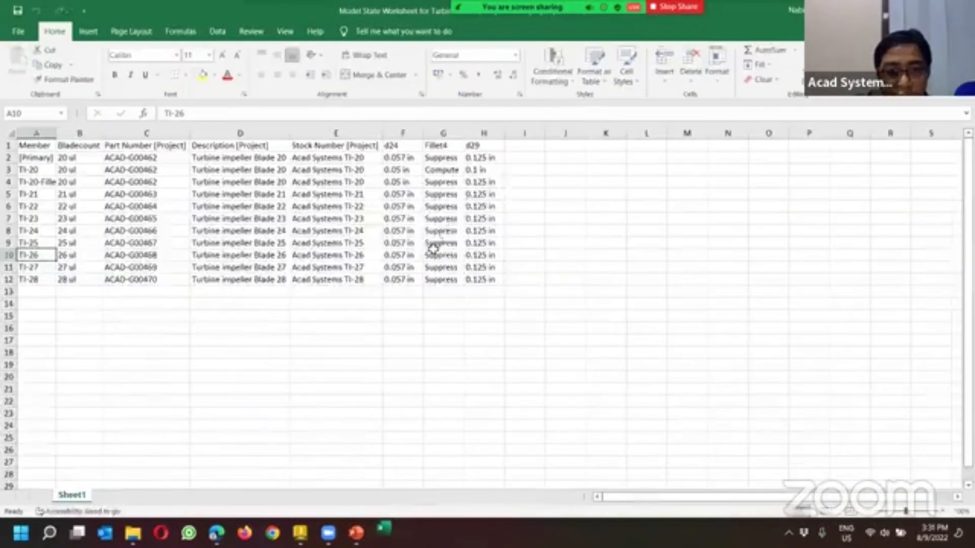
Step: Examine the Fillet4 column's suppression settings in the model states spreadsheet and close the workbook
left_click(446, 148)
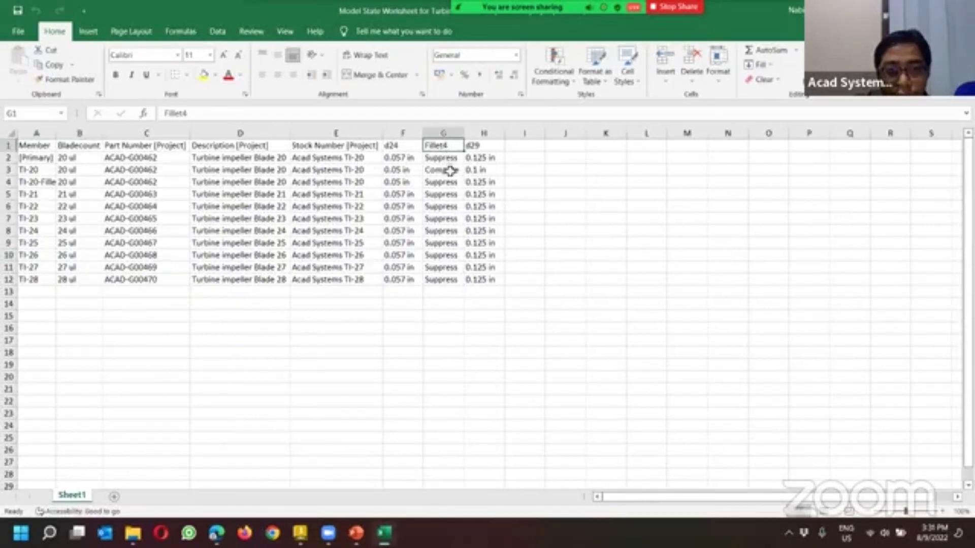
left_click(450, 158)
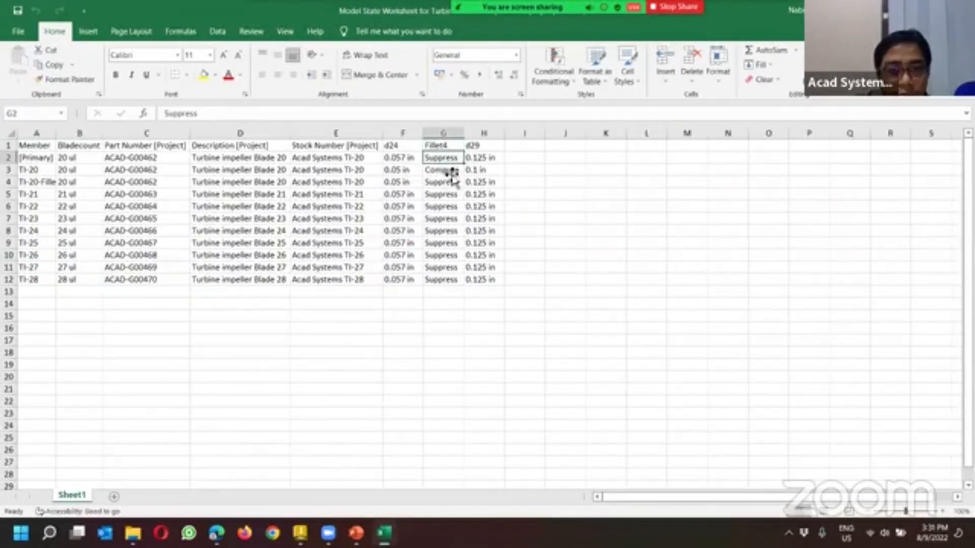
key("Down")
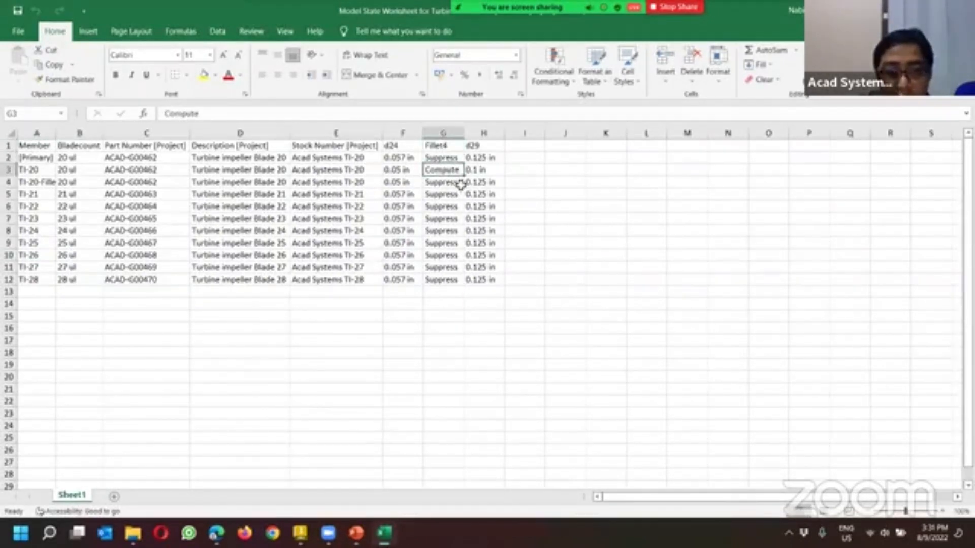
double_click(456, 174)
left_click(456, 168)
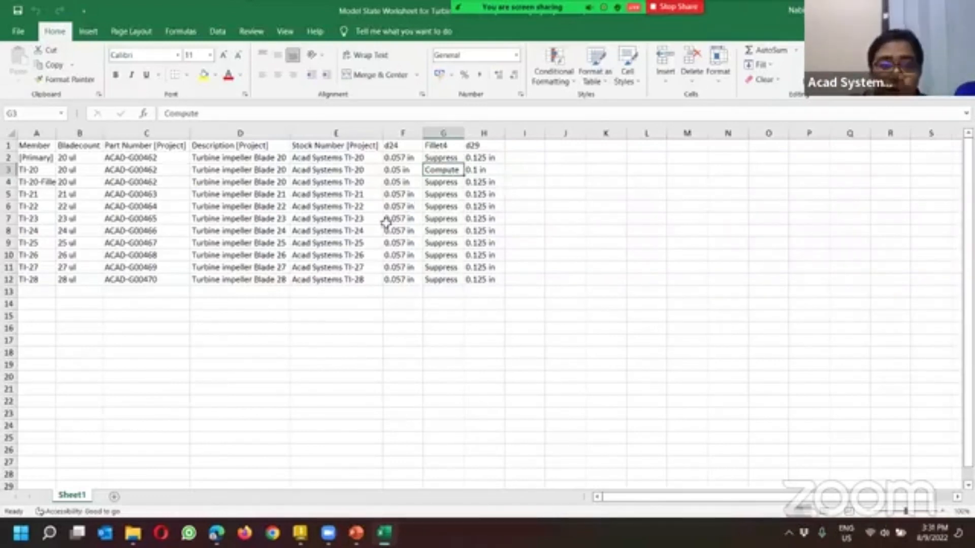
left_click(450, 146)
left_click(963, 9)
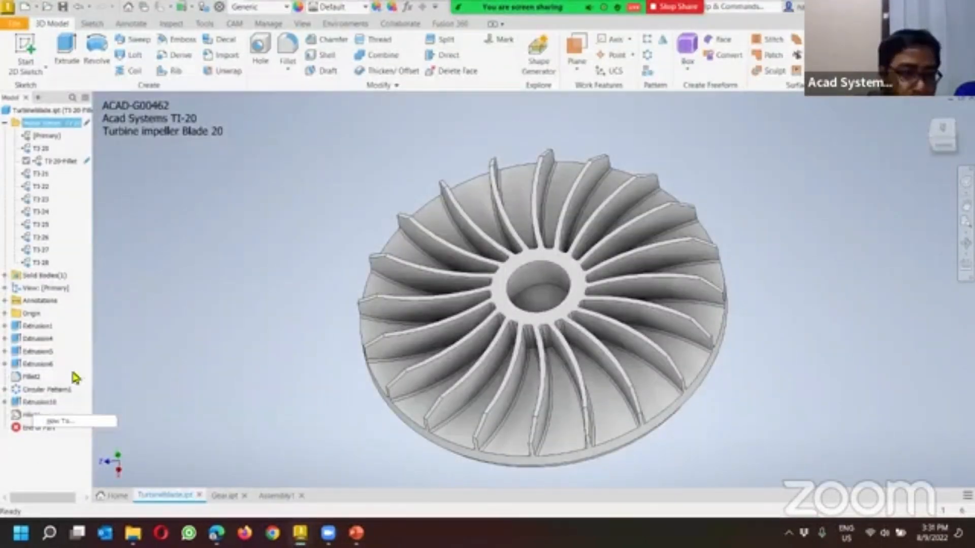
Step: Rename the hub bore fillet feature as Fillethole in the turbine blade part
left_click(27, 415)
left_click(26, 417)
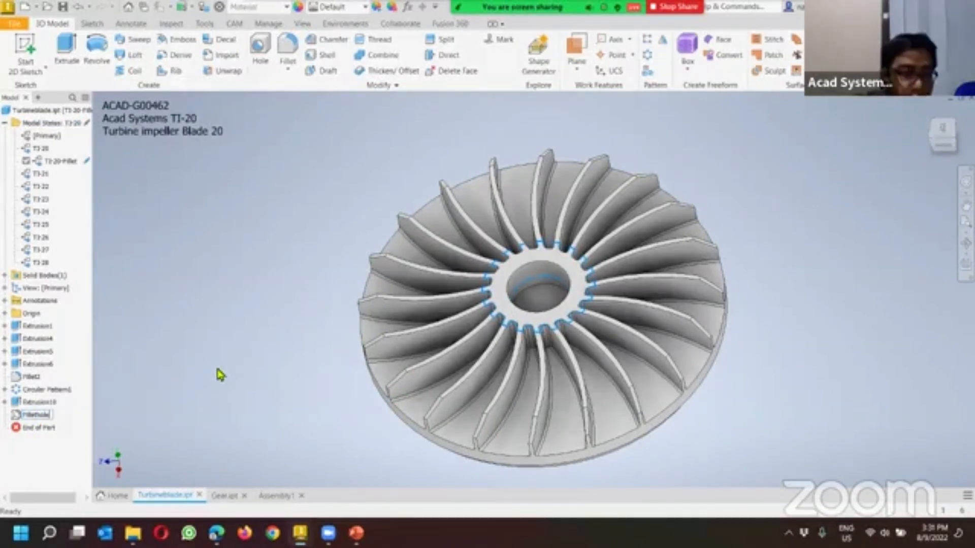
left_click(251, 270)
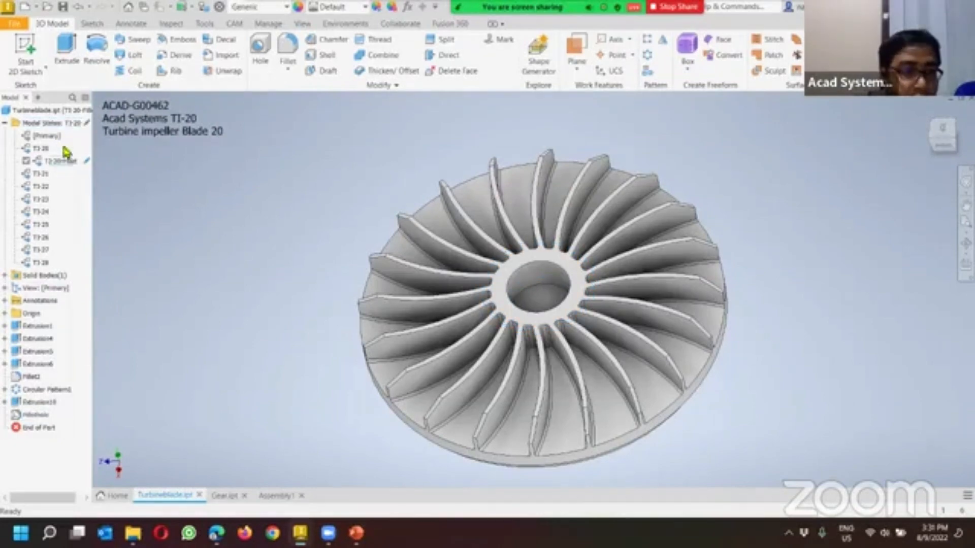
Step: Reopen the model states spreadsheet and set Fillethole to Suppress for TI-20 and Compute for TI-20-Fillet
right_click(48, 128)
left_click(122, 150)
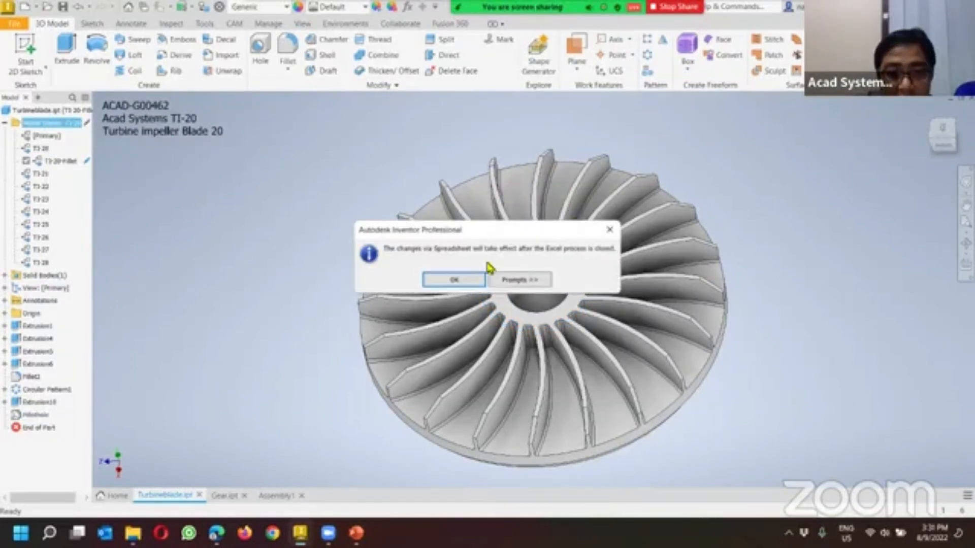
left_click(473, 281)
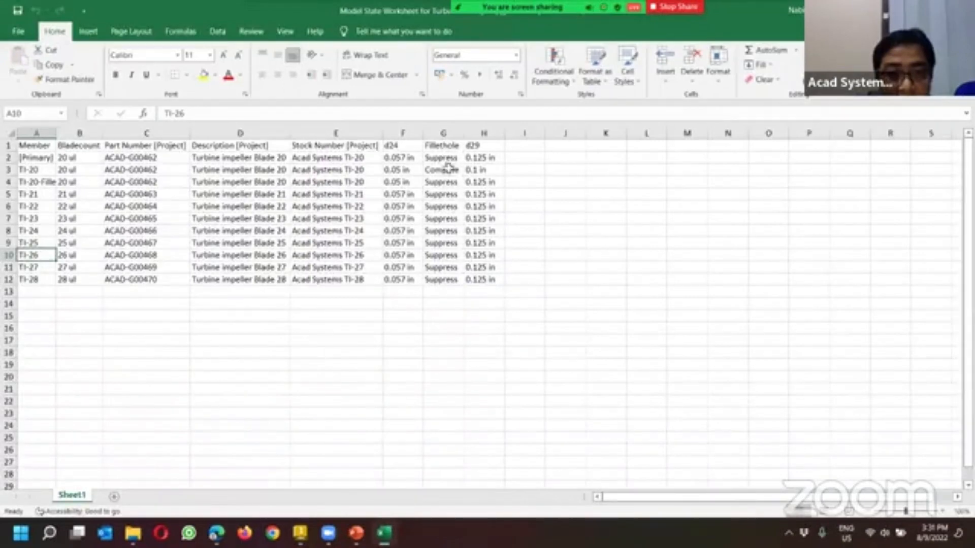
left_click(452, 147)
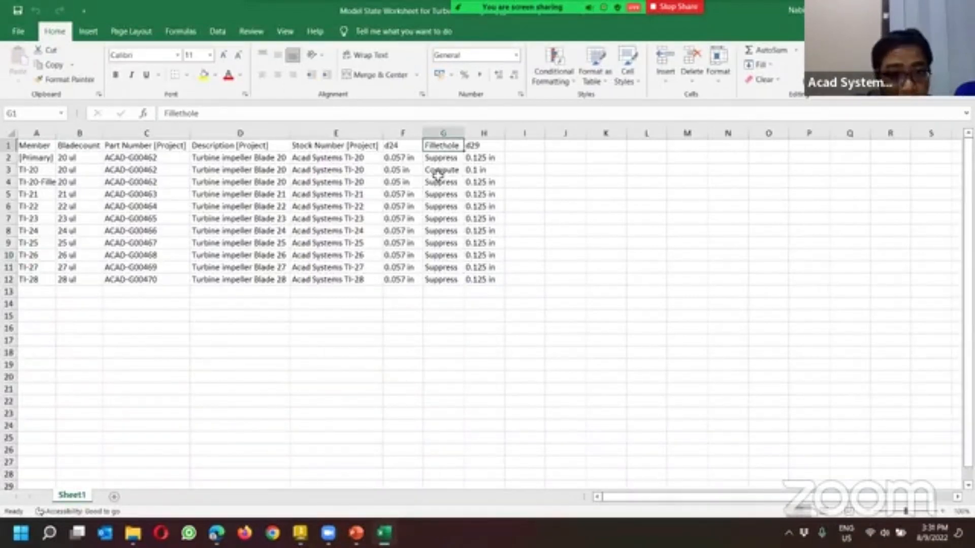
double_click(459, 173)
left_click_drag(428, 176, 517, 176)
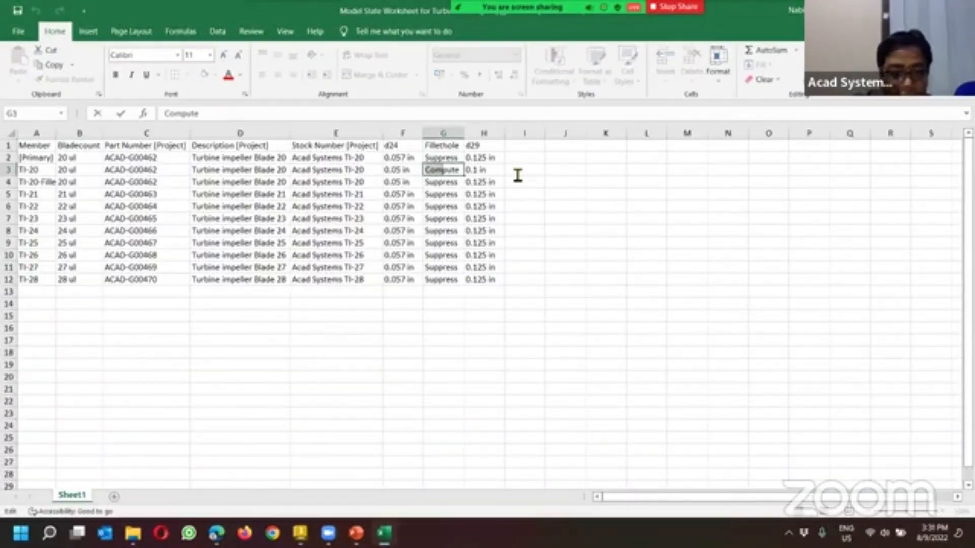
type("Sup")
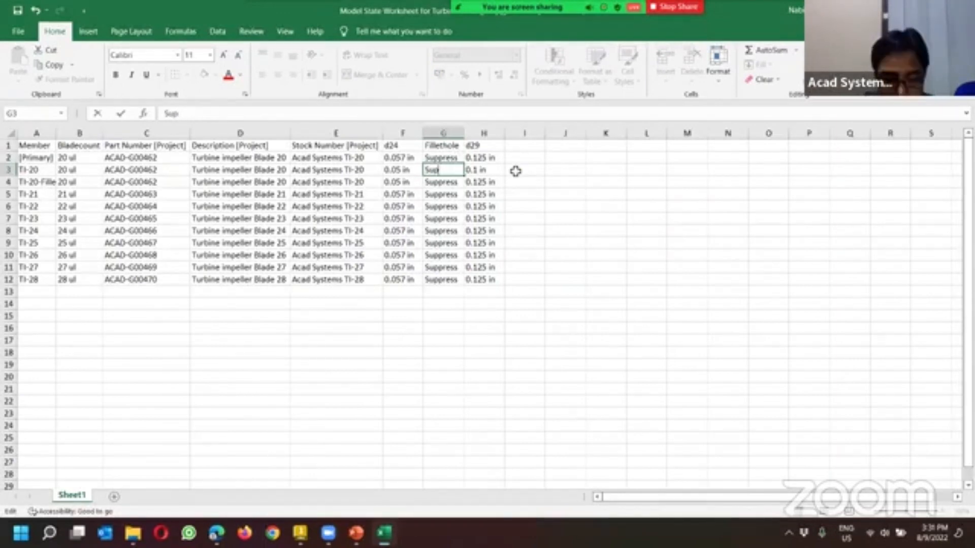
type("rpress")
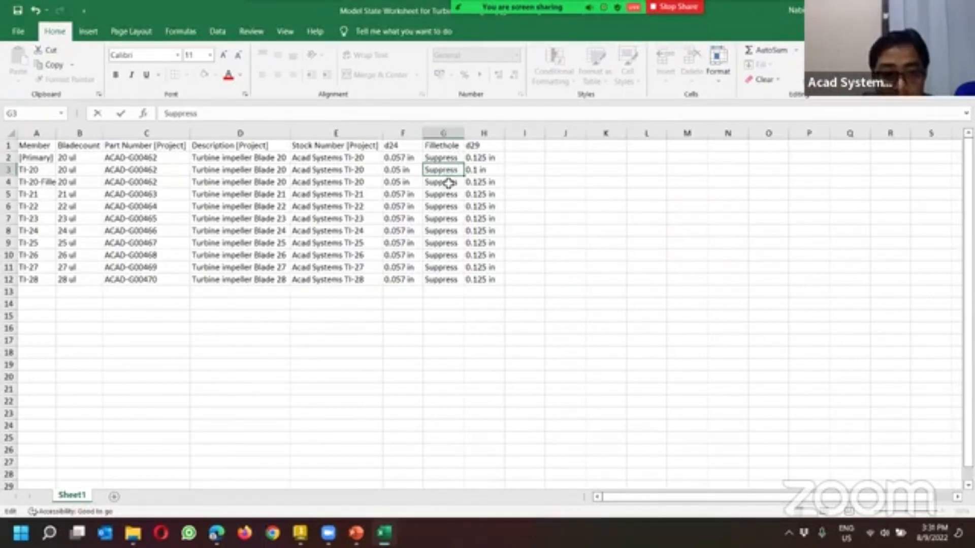
left_click(449, 184)
type("Com")
left_click(487, 292)
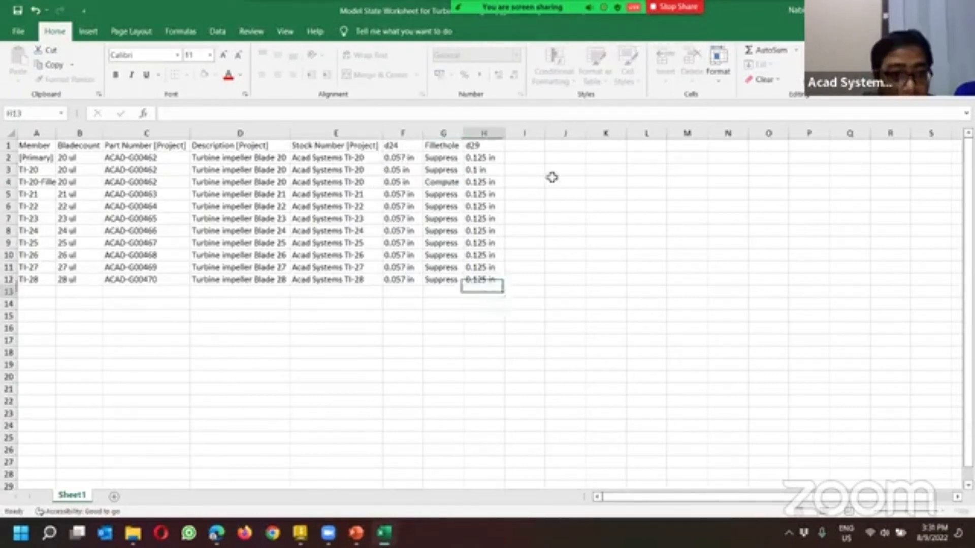
Step: Insert a row below TI-22 in the spreadsheet and paste a copy of the TI-22 row into it
left_click(9, 206)
right_click(14, 207)
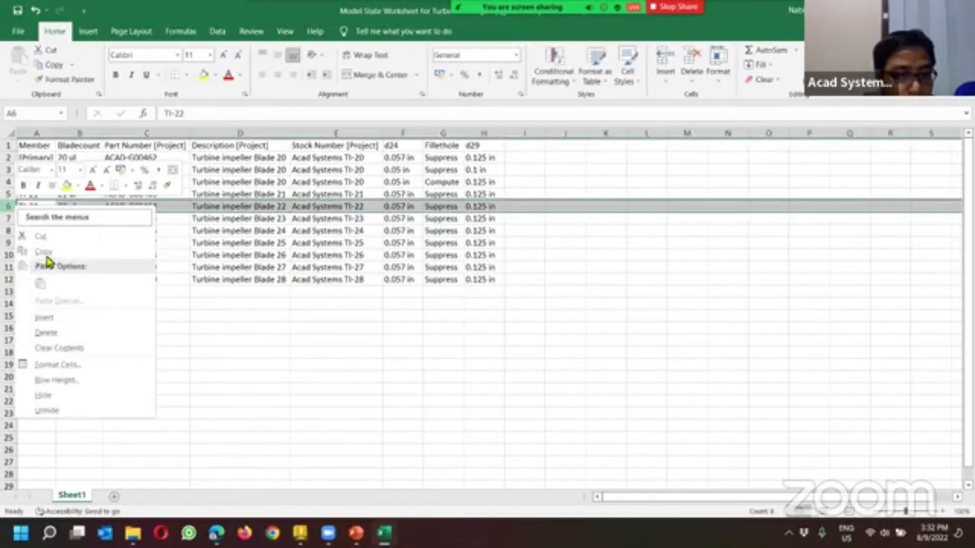
left_click(265, 373)
right_click(9, 195)
left_click(369, 315)
right_click(12, 219)
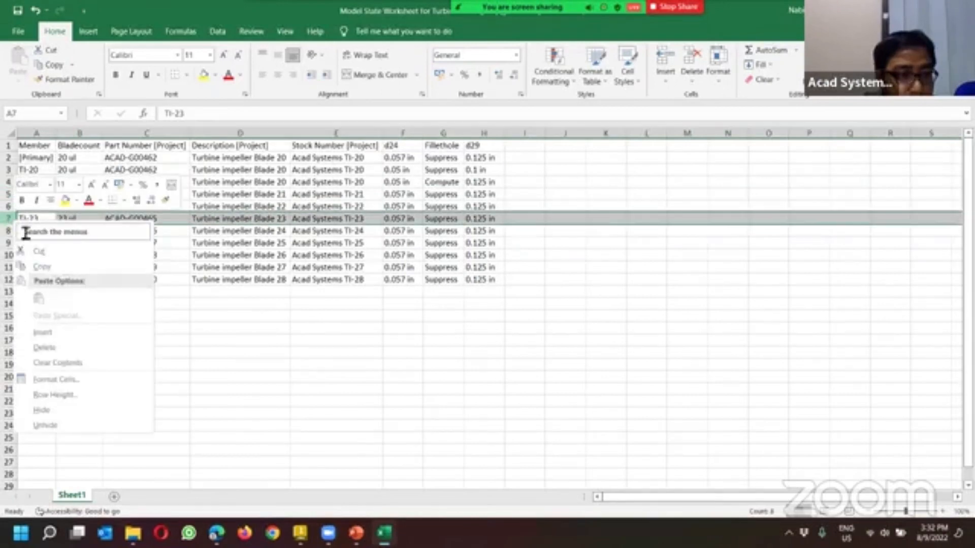
key("Escape")
key("ctrl+shift+plus")
left_click_drag(25, 207, 472, 210)
key("ctrl+c")
left_click(28, 218)
key("ctrl+v")
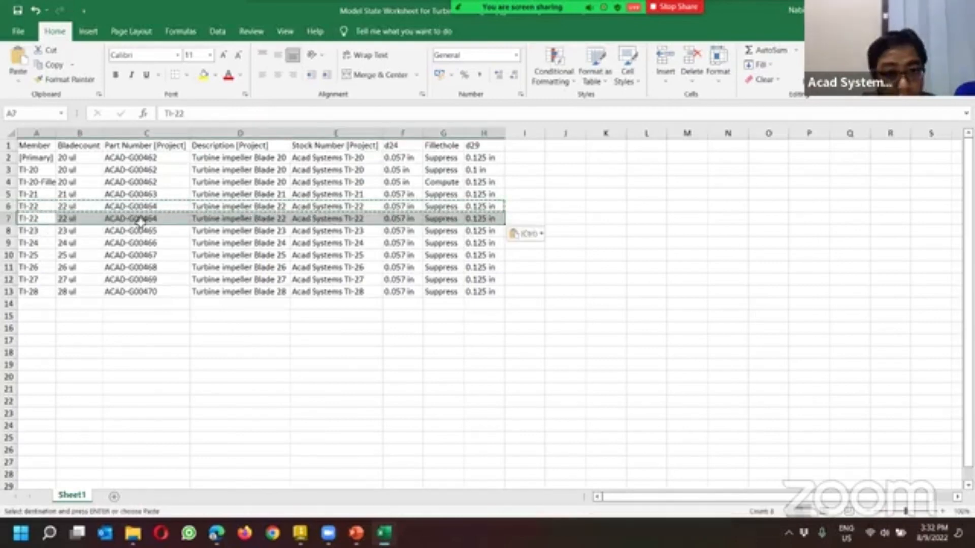
Step: Try setting Fillethole to Compute in the original TI-22 row, and undo that edit
double_click(455, 222)
double_click(462, 210)
left_click_drag(463, 211, 380, 210)
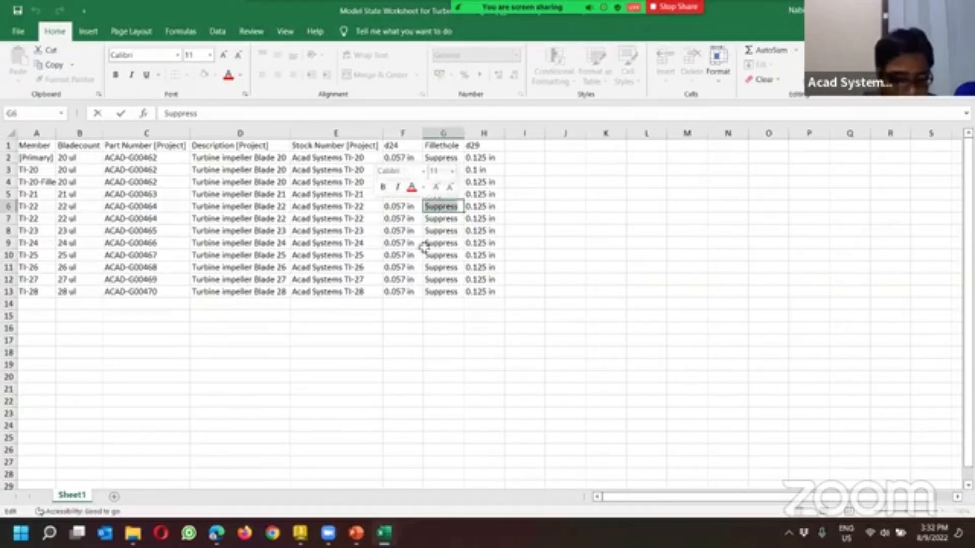
type("Compute")
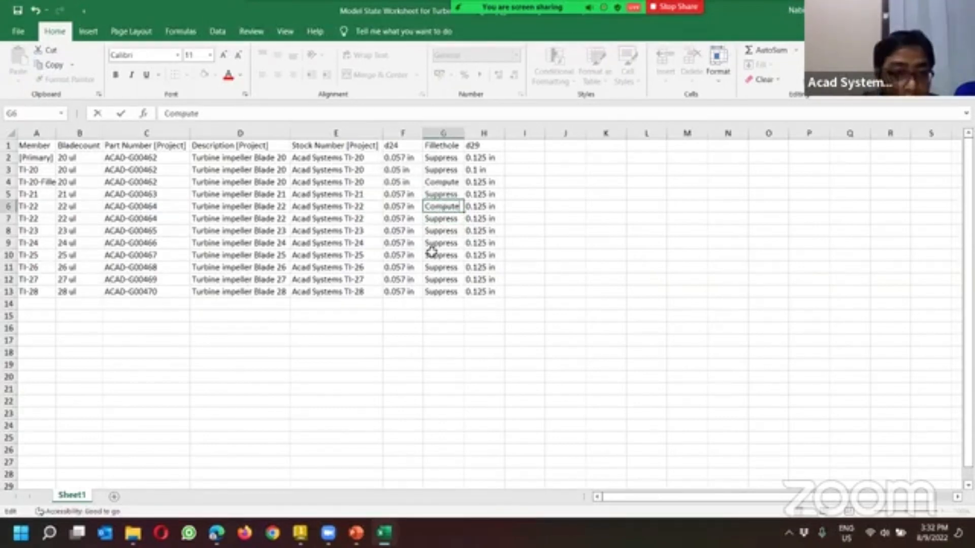
left_click(146, 228)
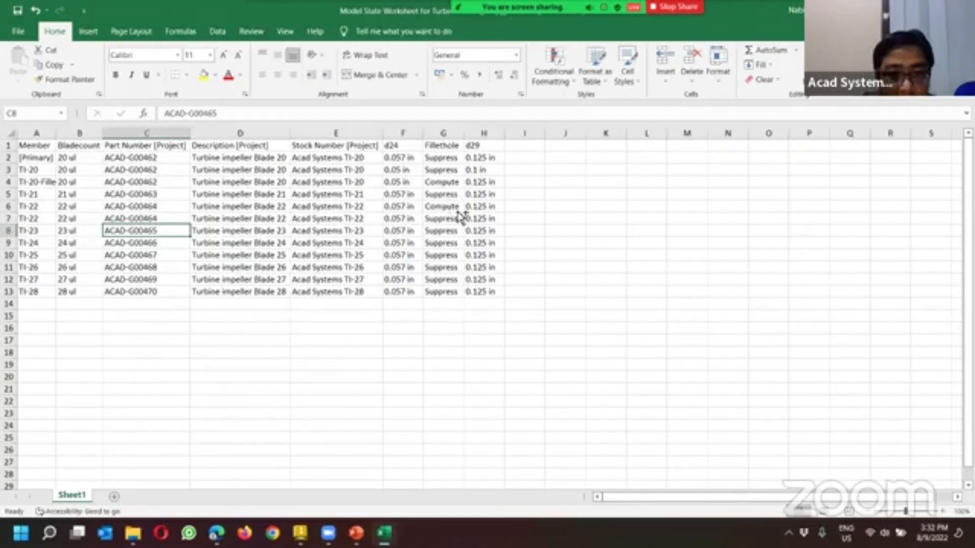
key("ctrl+z")
Step: Rename the member in the copied TI-22 row as TI-22-Fillet
left_click(11, 222)
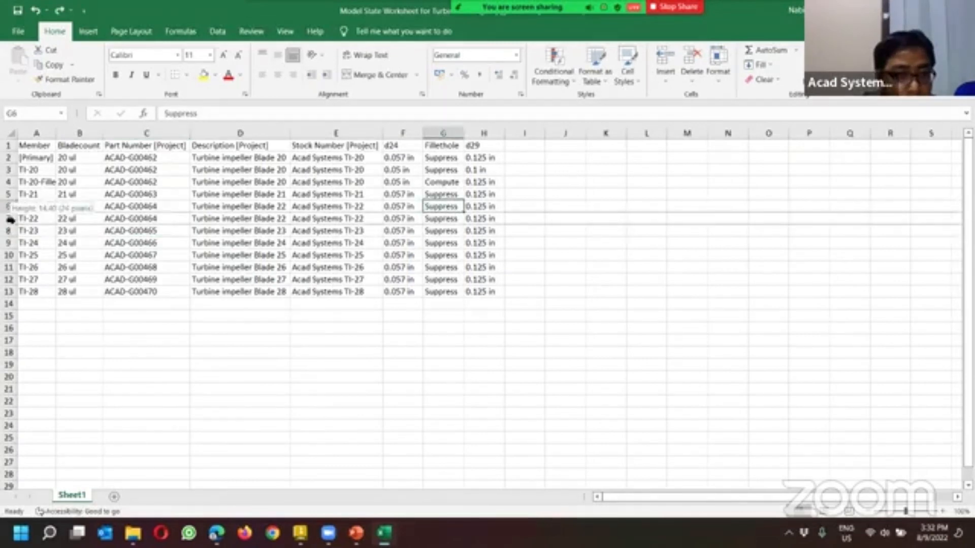
double_click(45, 219)
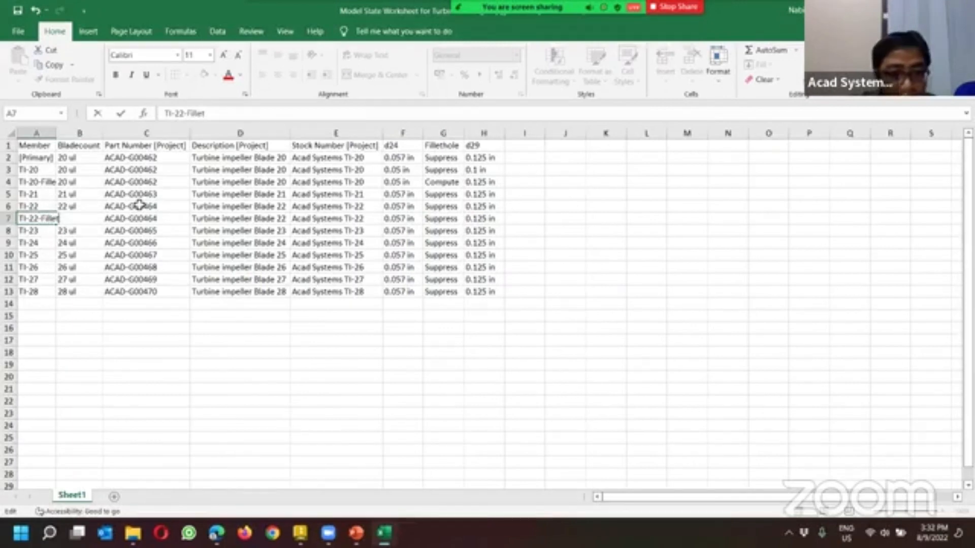
left_click(240, 316)
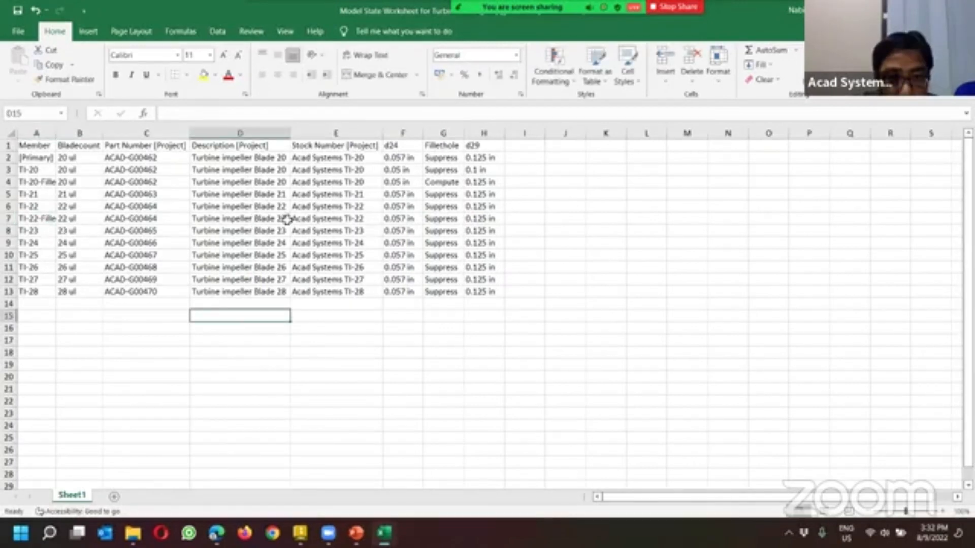
Step: Set Fillethole to Compute for TI-22-Fillet and close the spreadsheet to apply the model state changes
double_click(456, 219)
left_click_drag(461, 220, 382, 218)
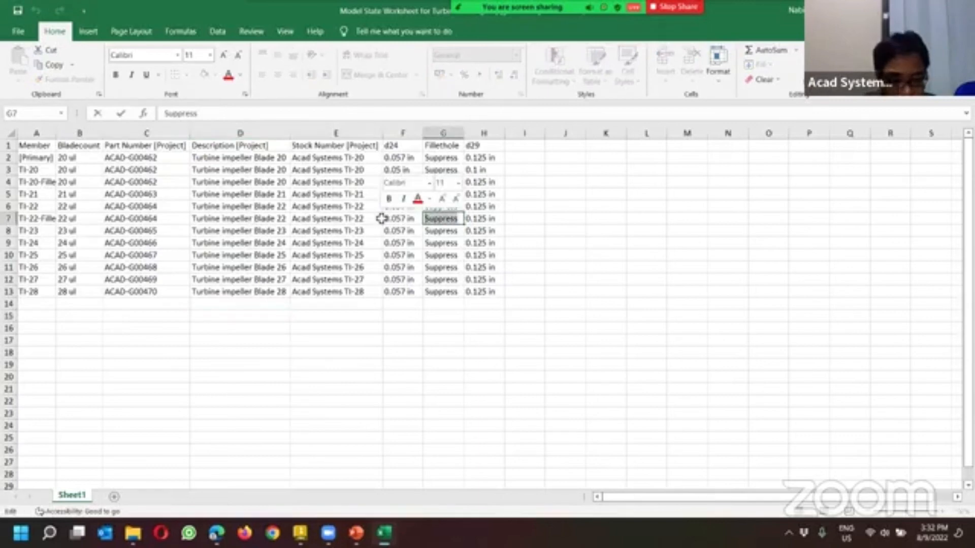
type("Compute")
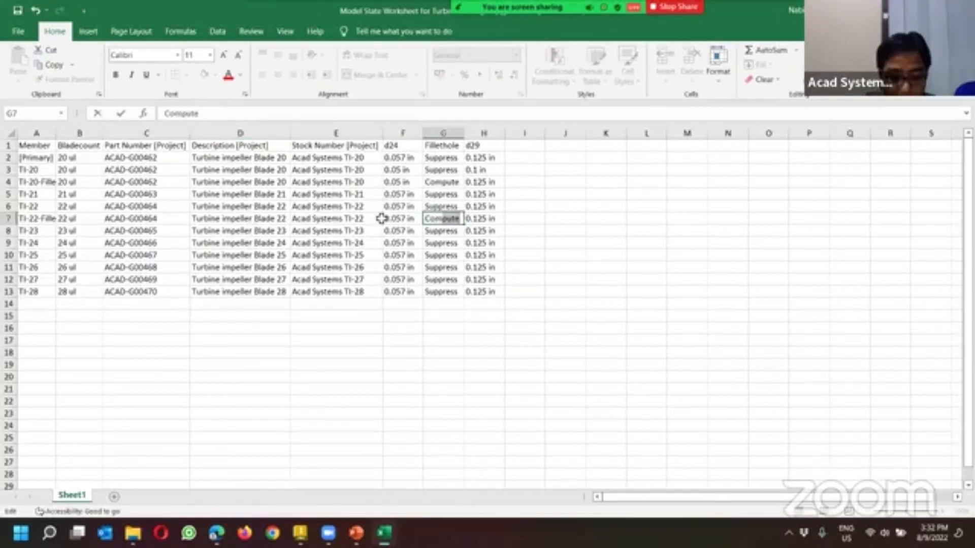
left_click(491, 361)
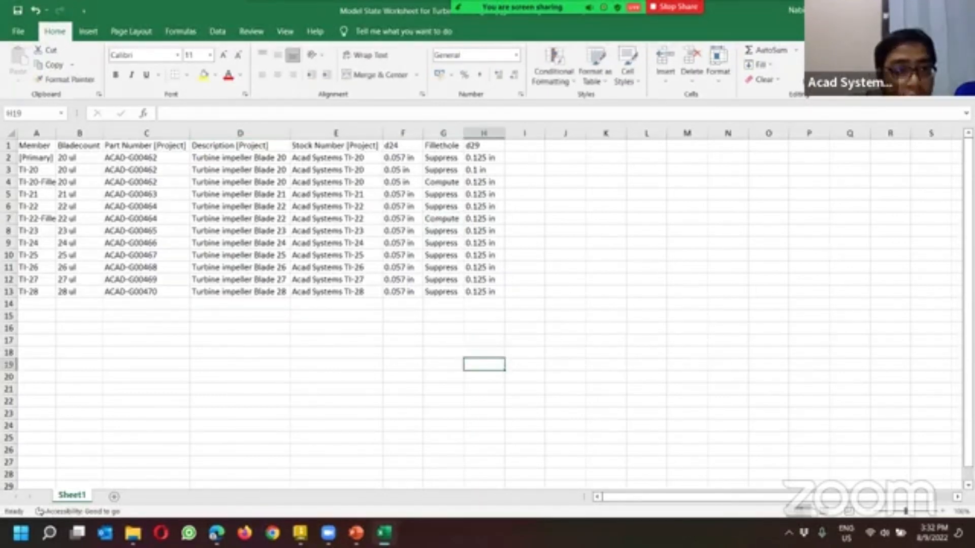
left_click(962, 10)
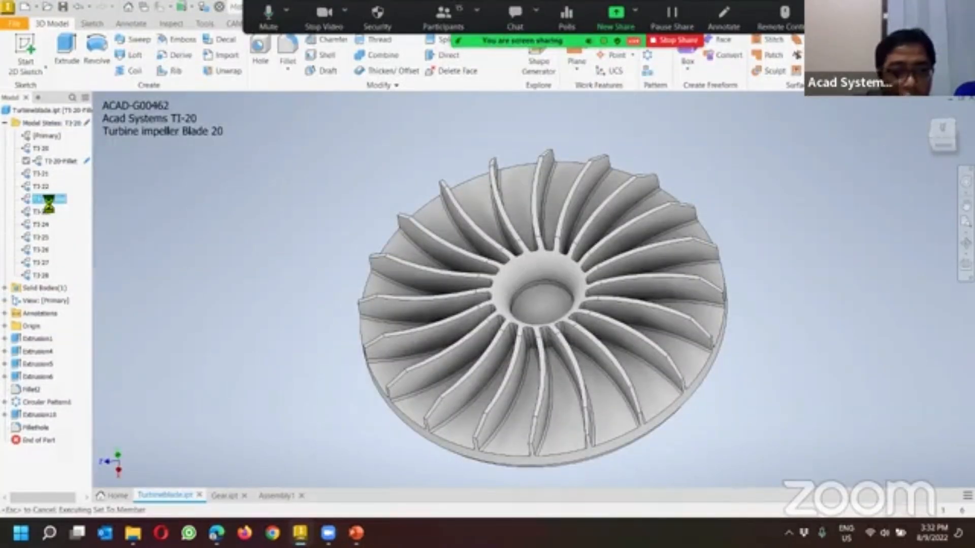
Step: Activate the TI-22 and TI-22-Fillet model states in turn to compare the hub bore
double_click(43, 187)
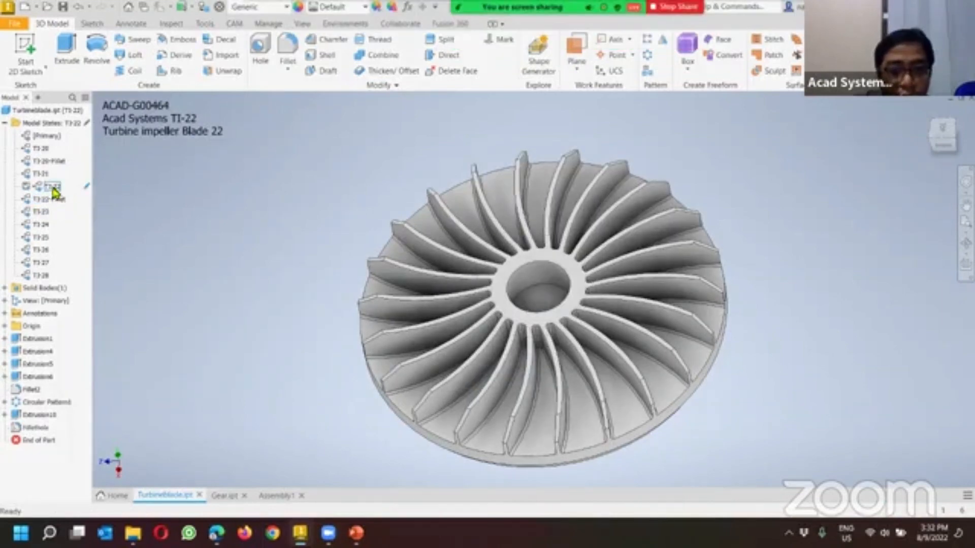
double_click(56, 199)
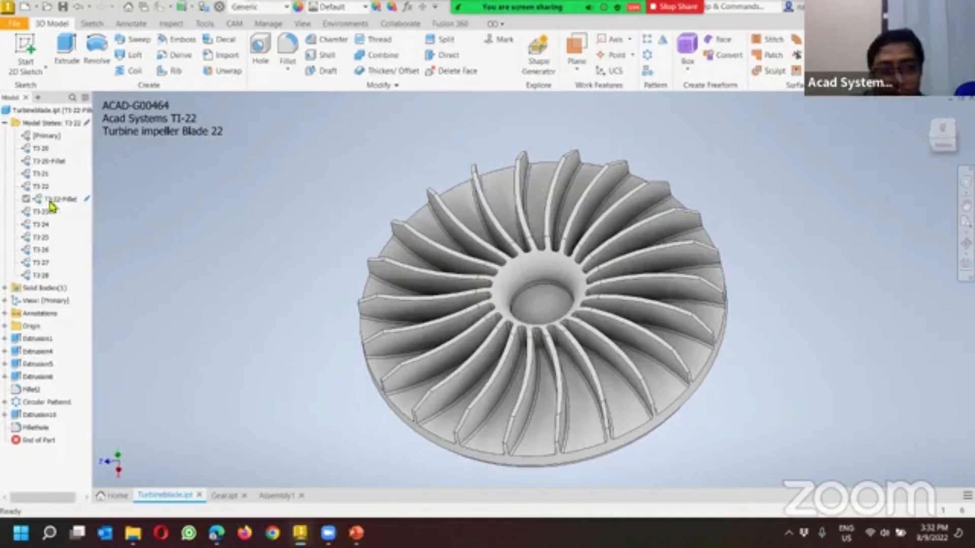
mouse_move(345, 280)
middle_mouse_down("shift")
mouse_move(368, 242)
mouse_move(327, 279)
mouse_move(344, 314)
mouse_move(340, 273)
middle_mouse_up("shift")
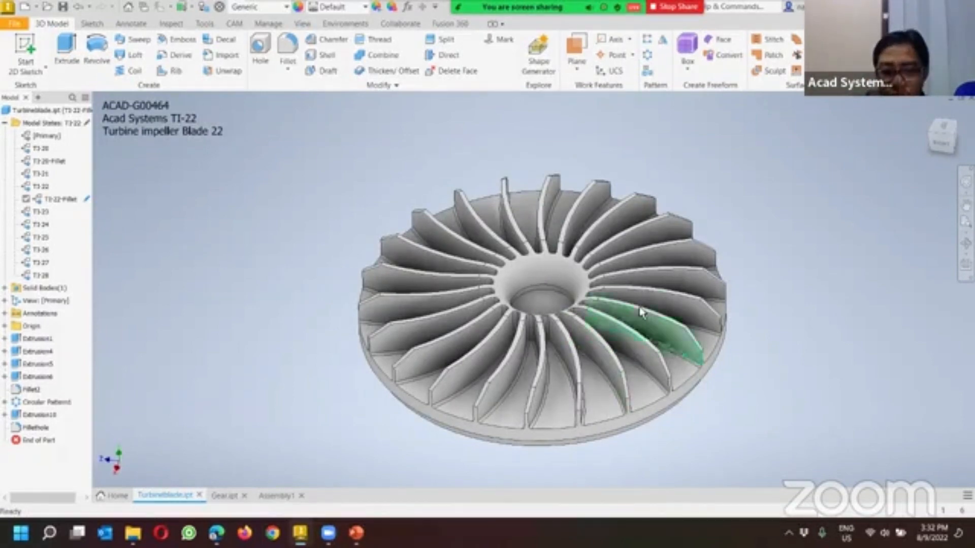
Step: Place one instance of Turbineblade.ipt into Assembly1 near the existing gears
left_click(276, 496)
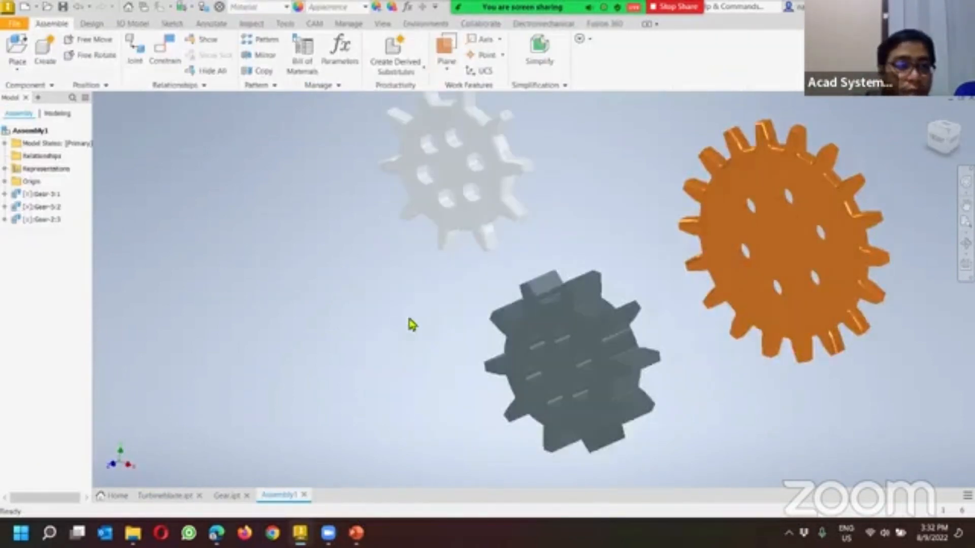
left_click(24, 51)
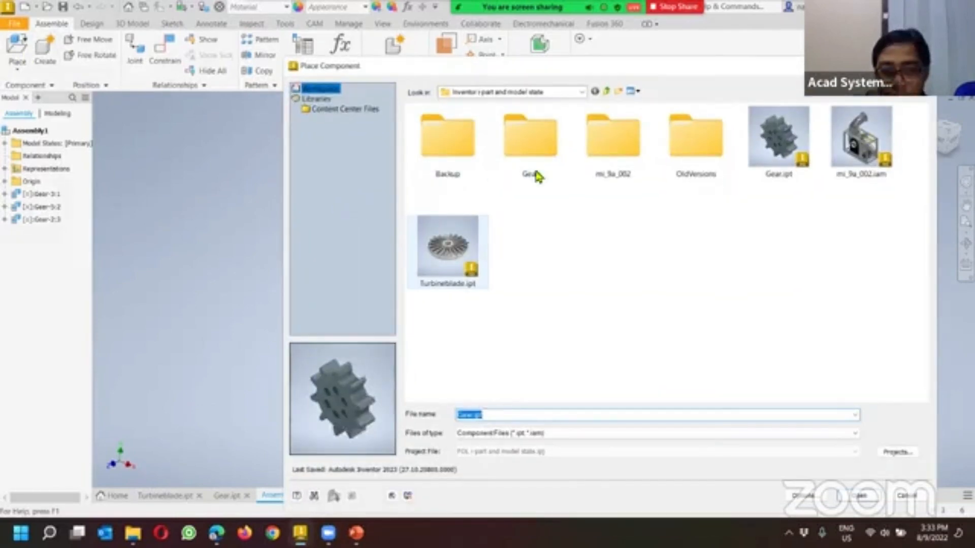
left_click(469, 249)
left_click(861, 500)
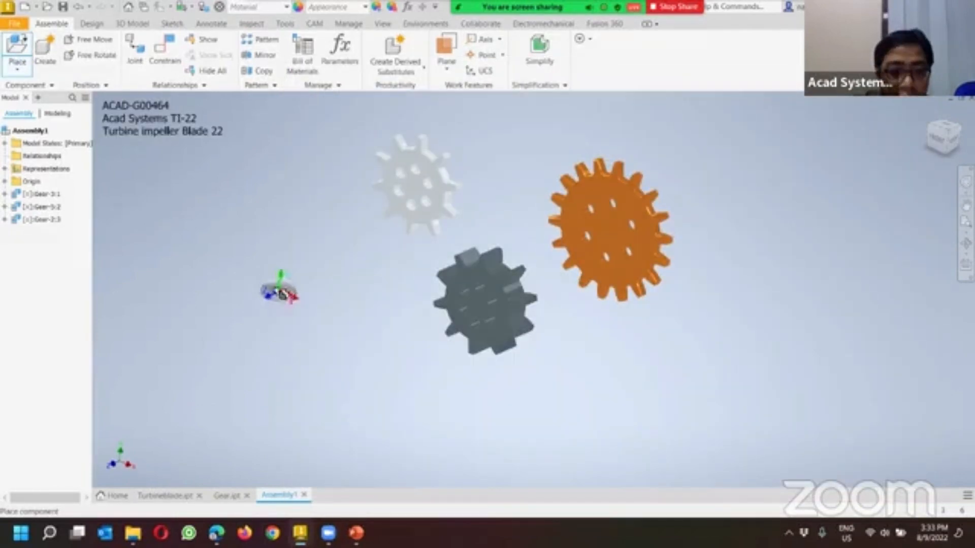
scroll(341, 304, "up", 5)
left_click(299, 303)
right_click(440, 217)
left_click(478, 216)
middle_click_drag(325, 269, 346, 278, "shift")
scroll(309, 323, "up", 5)
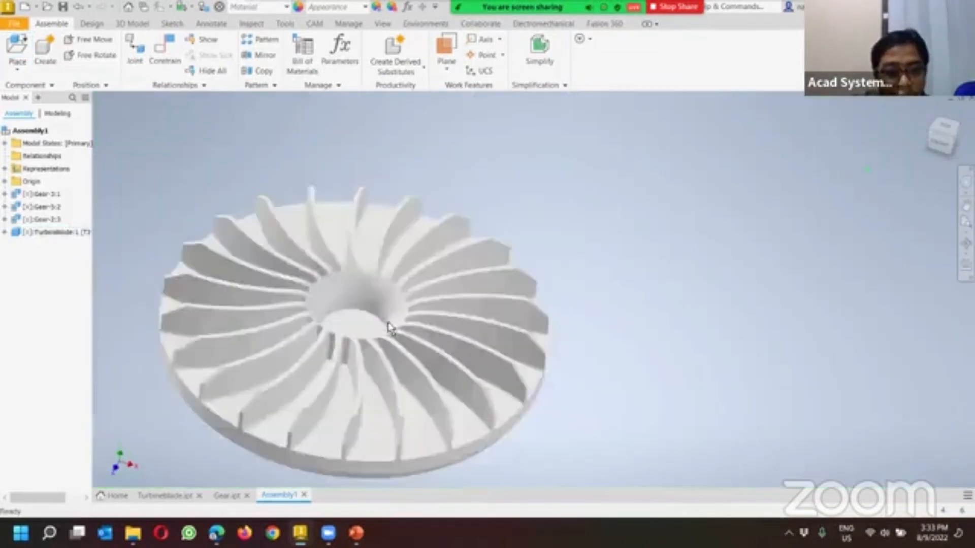
Step: Review the open Gear.ipt and Turbineblade.ipt parts and return to Assembly1
left_click(233, 496)
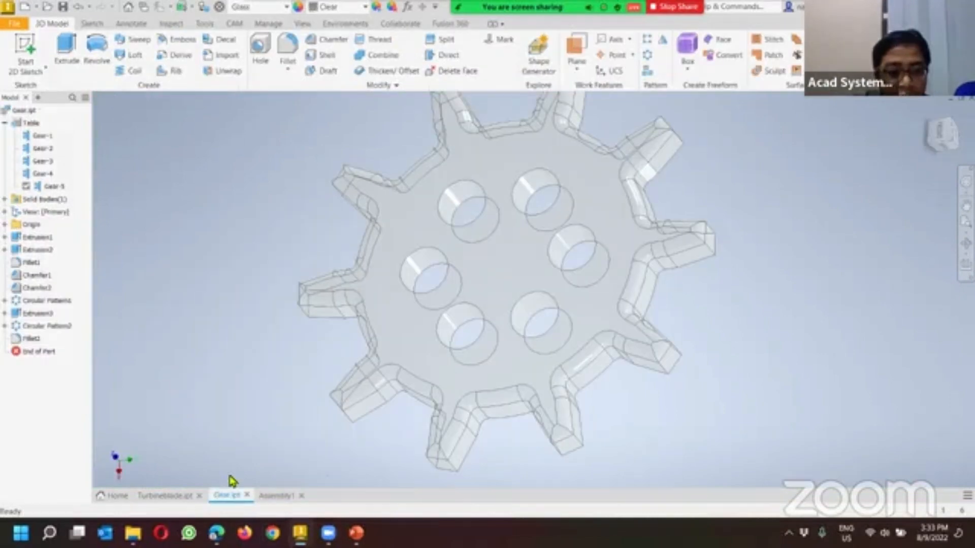
left_click(174, 497)
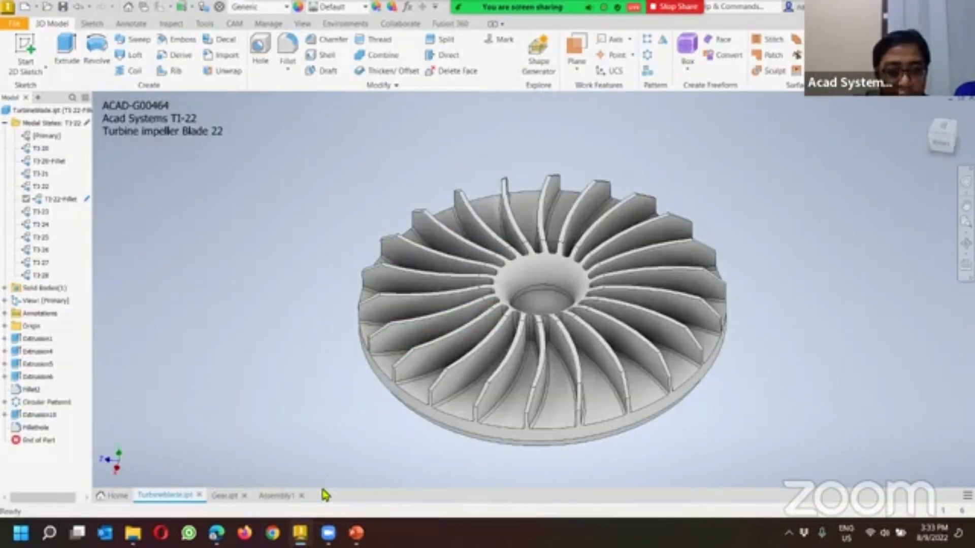
left_click(279, 496)
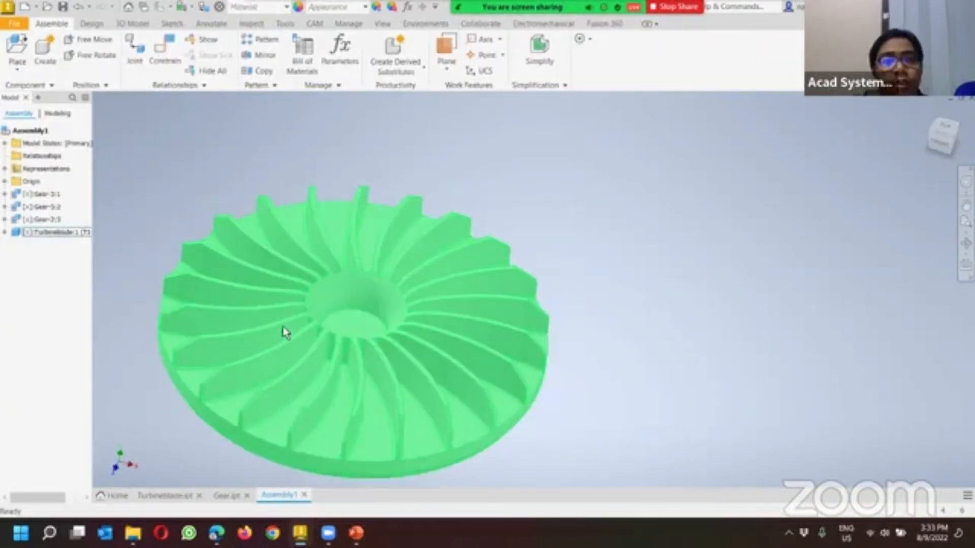
middle_click_drag(373, 285, 409, 264)
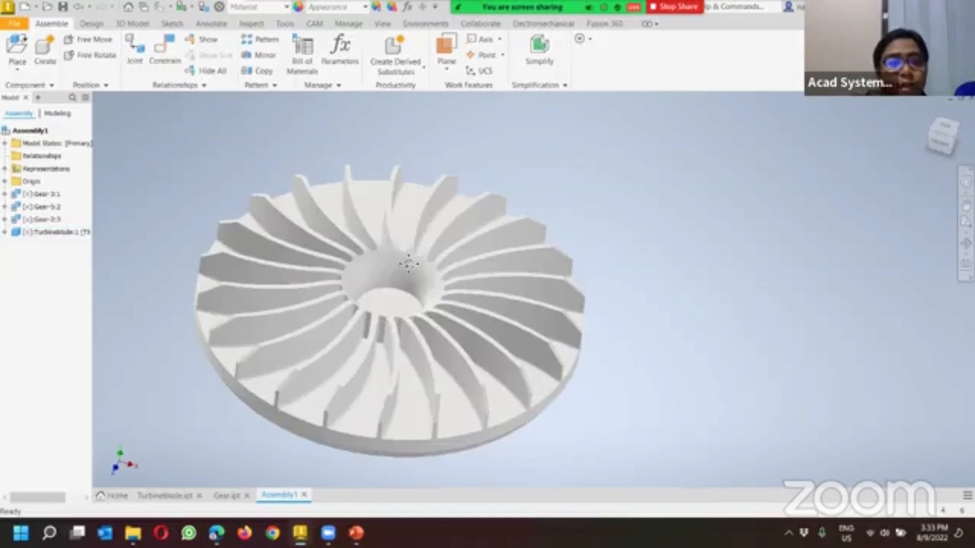
Step: Expand the assembly's model states and the list of model states under the placed turbine blade
left_click(4, 144)
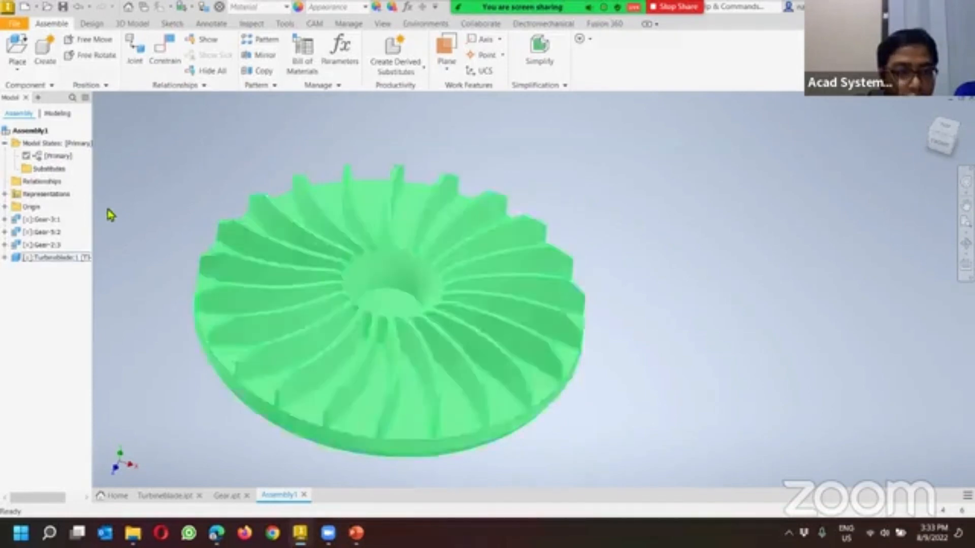
left_click(58, 258)
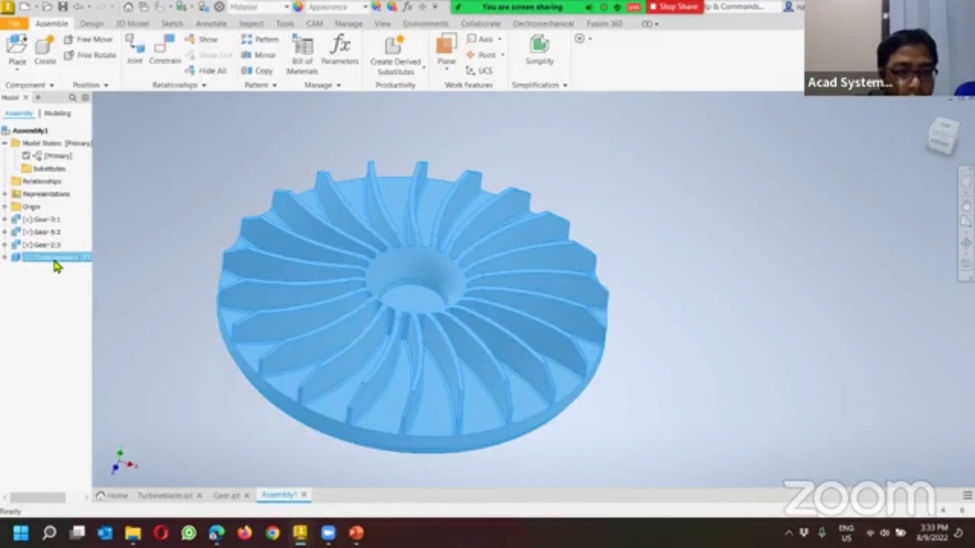
left_click(144, 246)
left_click(4, 258)
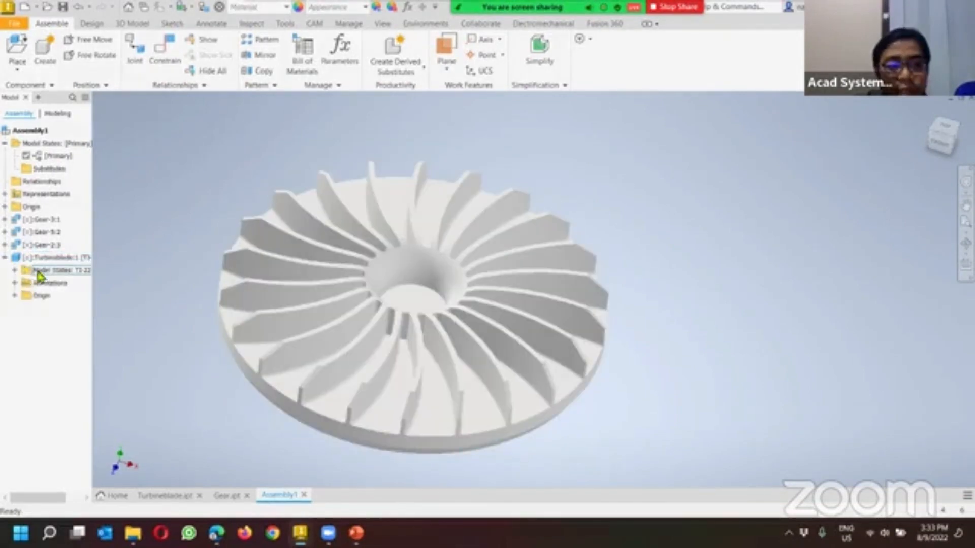
double_click(61, 272)
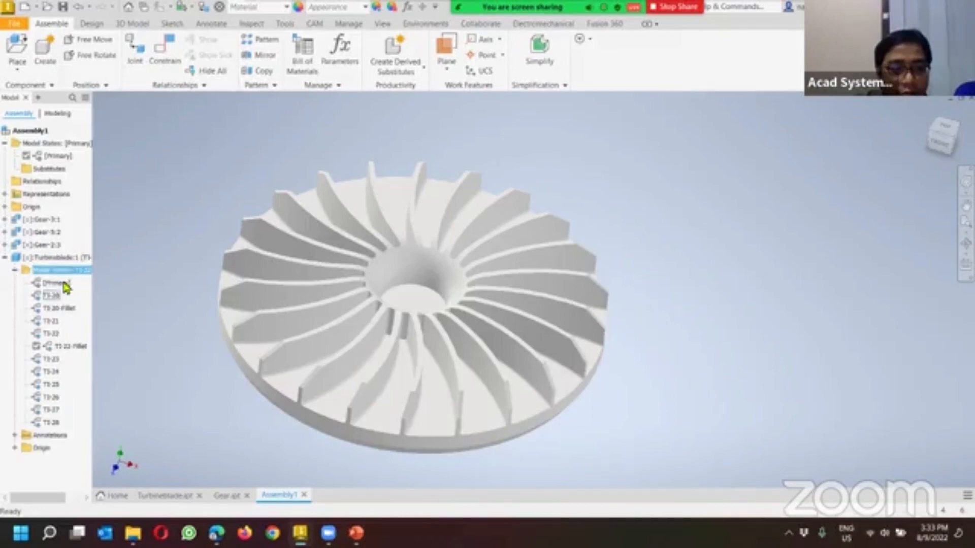
Step: Activate the TI-20-Fillet, TI-26 and TI-27 model states in turn on the placed turbine blade
double_click(66, 309)
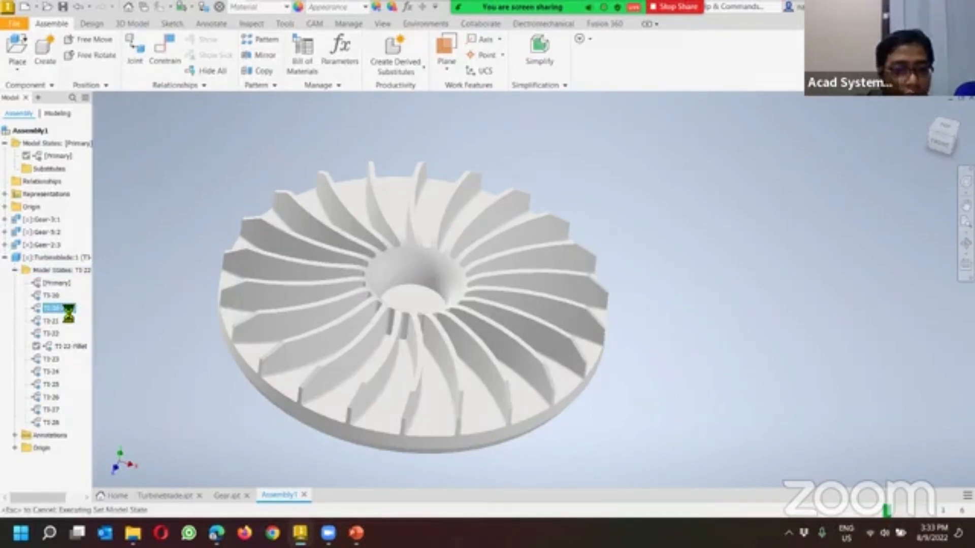
double_click(51, 397)
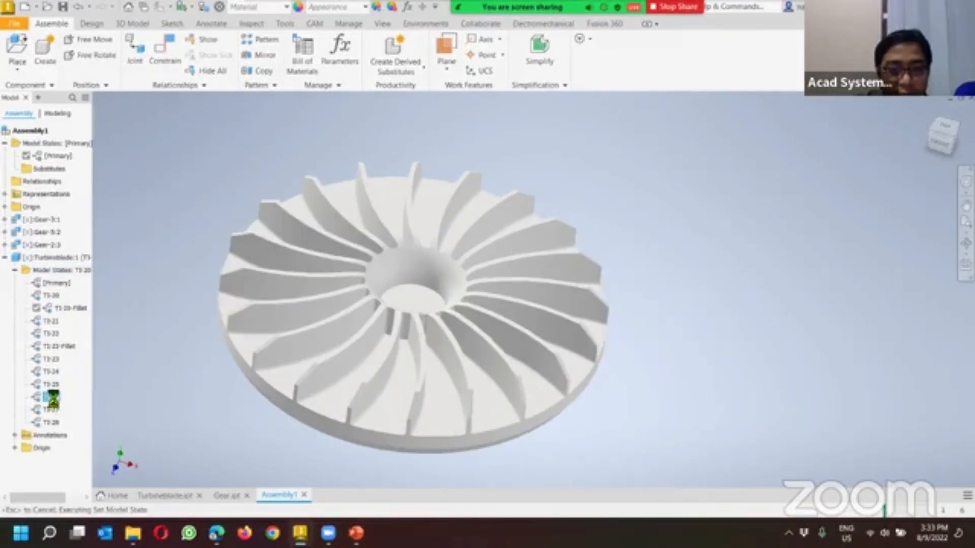
double_click(53, 411)
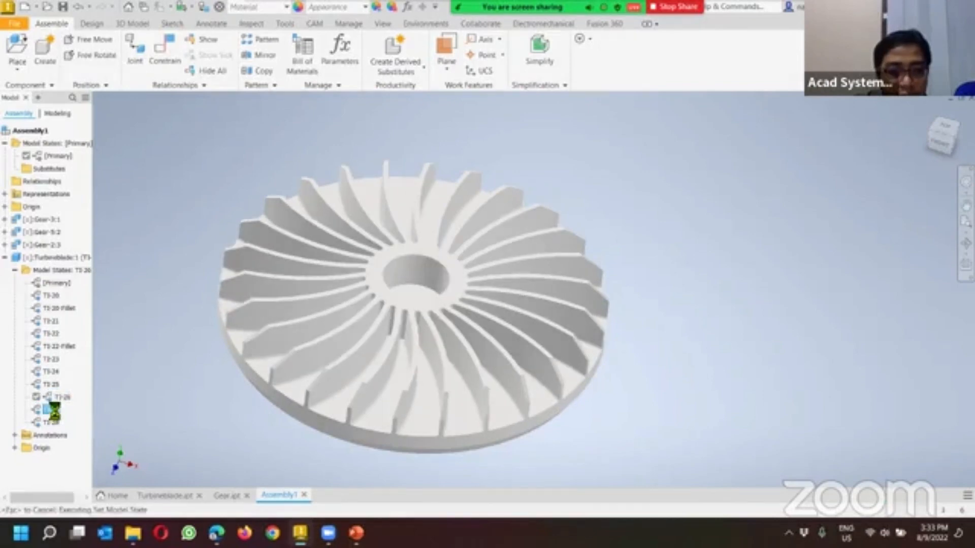
scroll(173, 331, "up", 5)
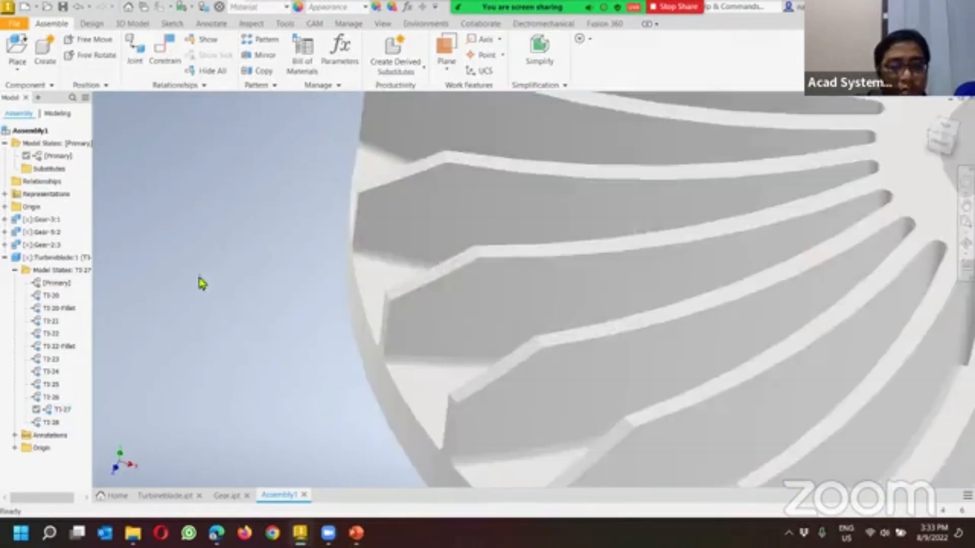
scroll(222, 301, "down", 6)
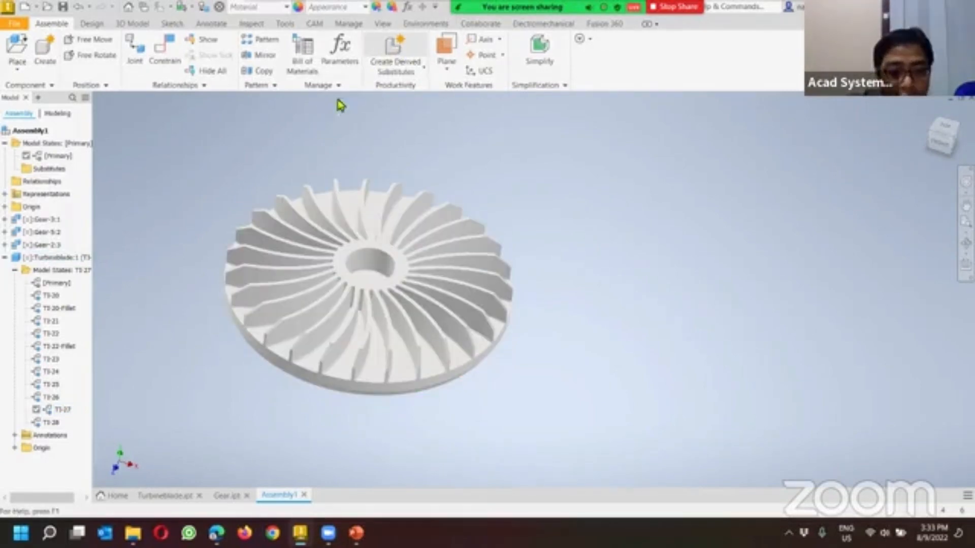
Step: Examine the separate gear member files in the Gear folder in File Explorer and return to the turbine blade in Assembly1
left_click(223, 495)
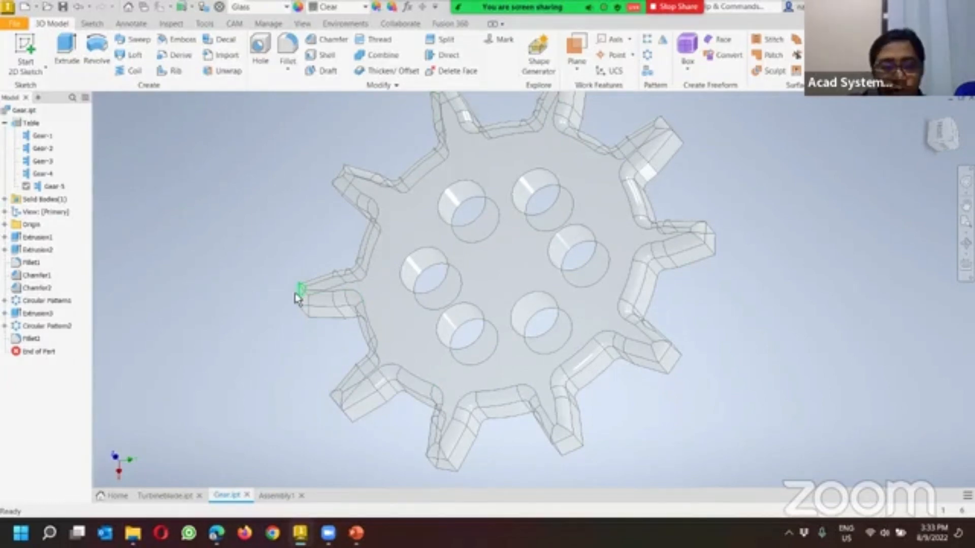
key("alt+Tab")
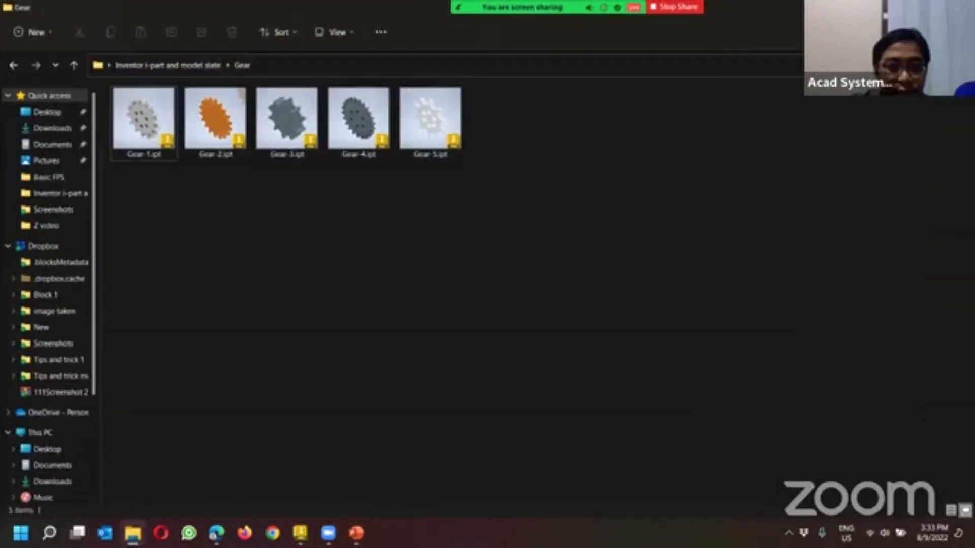
left_click_drag(170, 180, 464, 166)
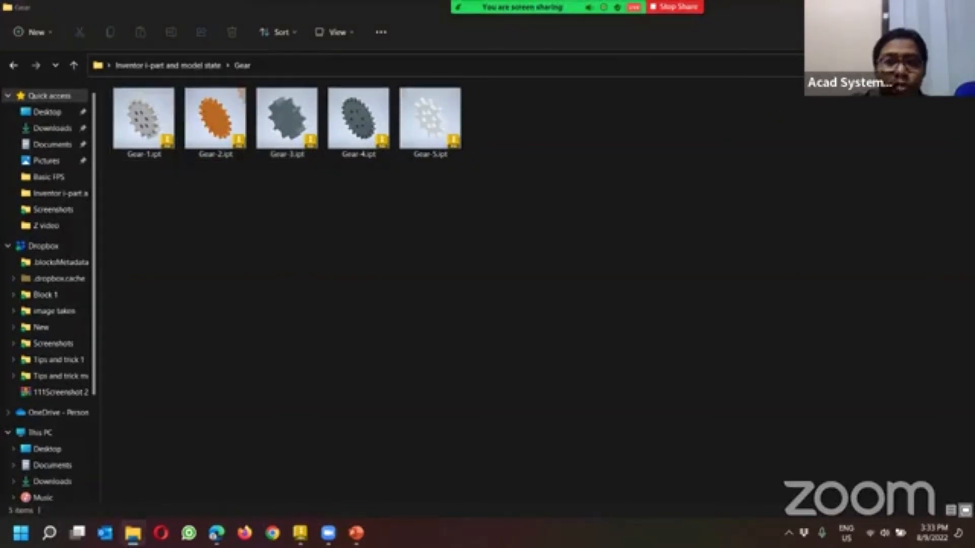
left_click(902, 7)
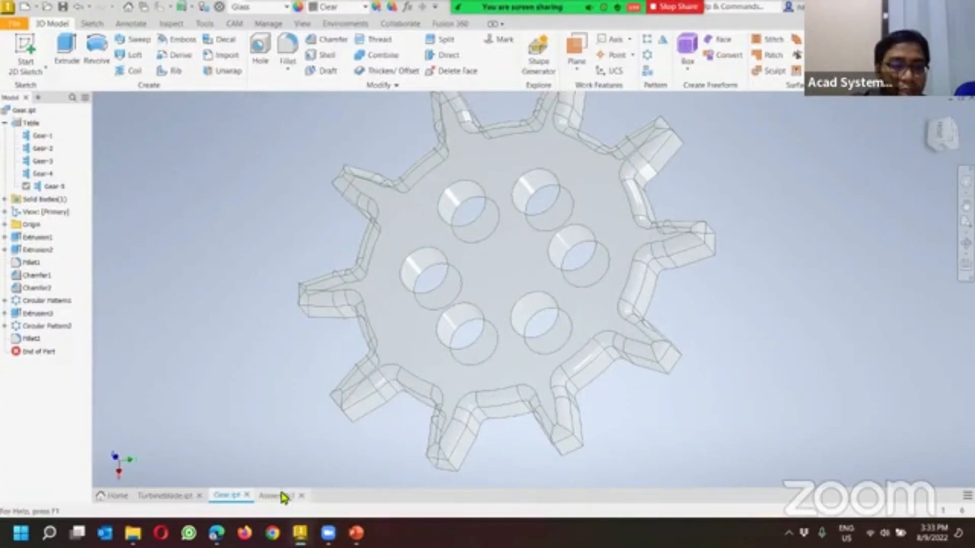
left_click(282, 495)
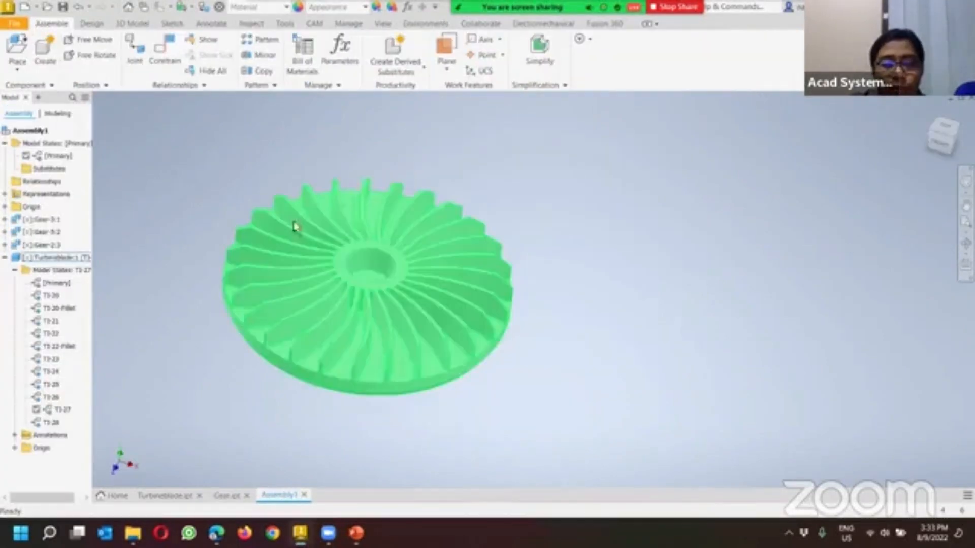
middle_click_drag(258, 150, 348, 179)
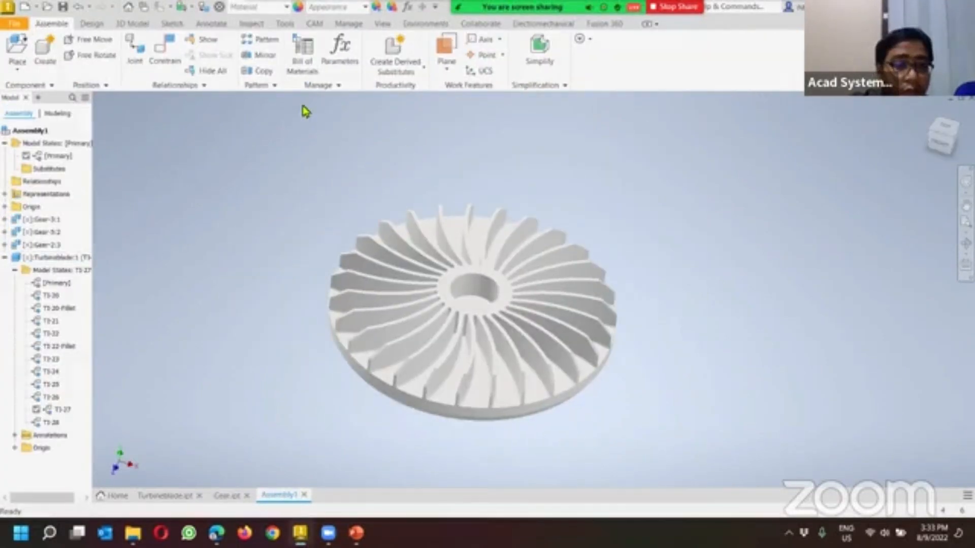
left_click(218, 26)
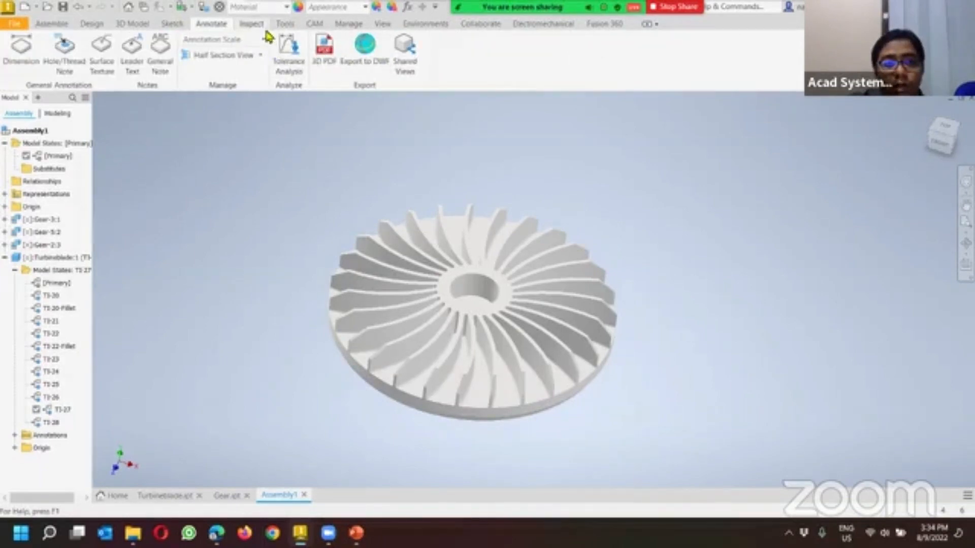
left_click(285, 24)
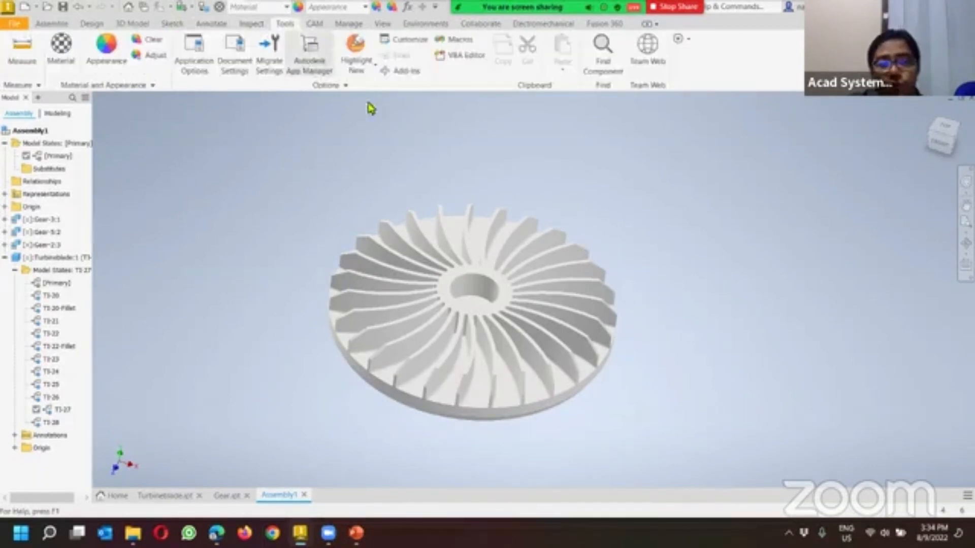
left_click(51, 23)
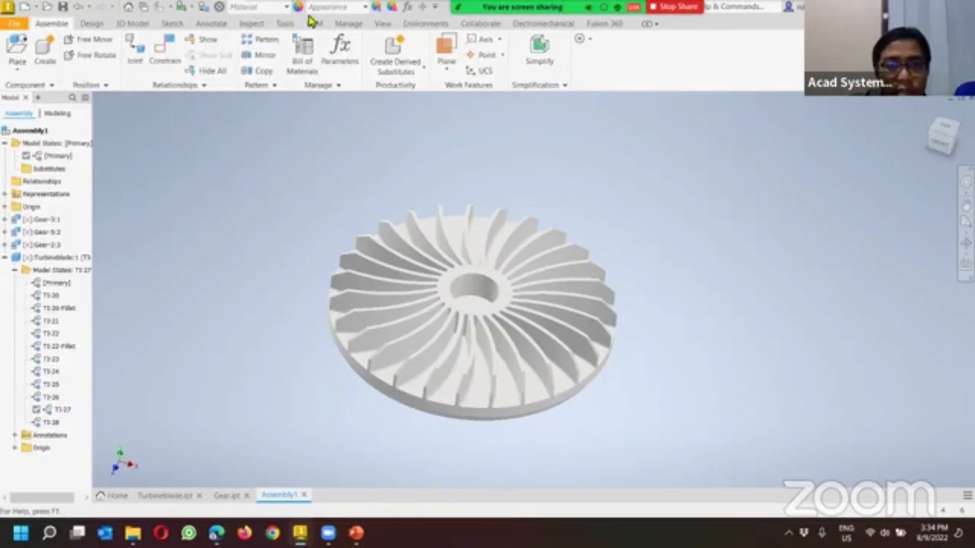
mouse_move(452, 26)
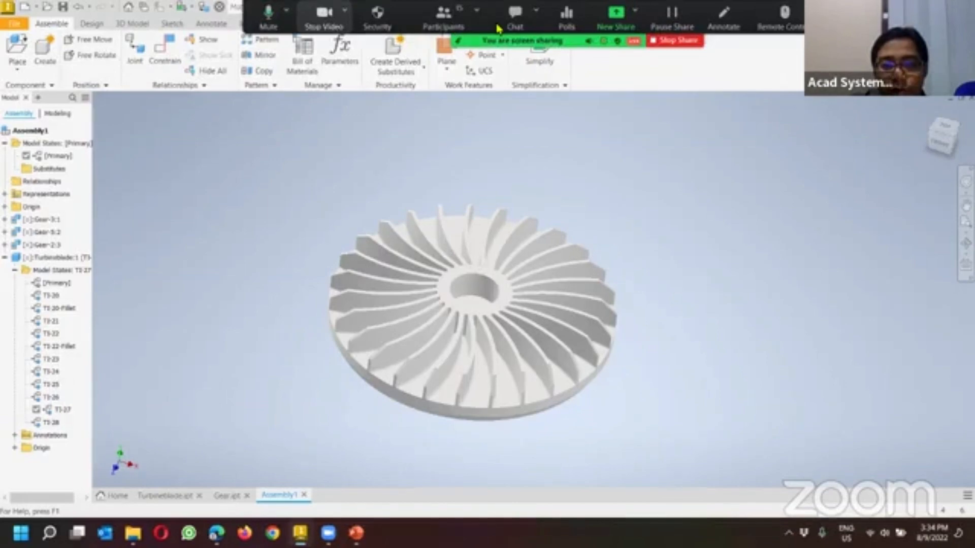